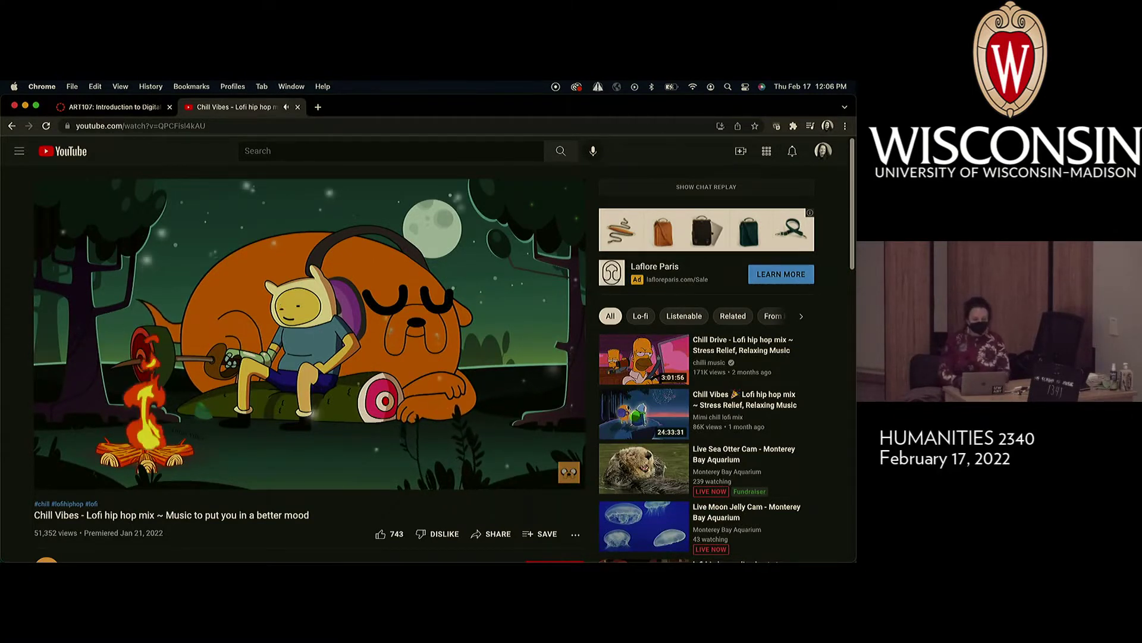
# Move from the lofi hip hop YouTube video toward the ART107 Canvas course tab.
pyautogui.moveTo(510, 407)
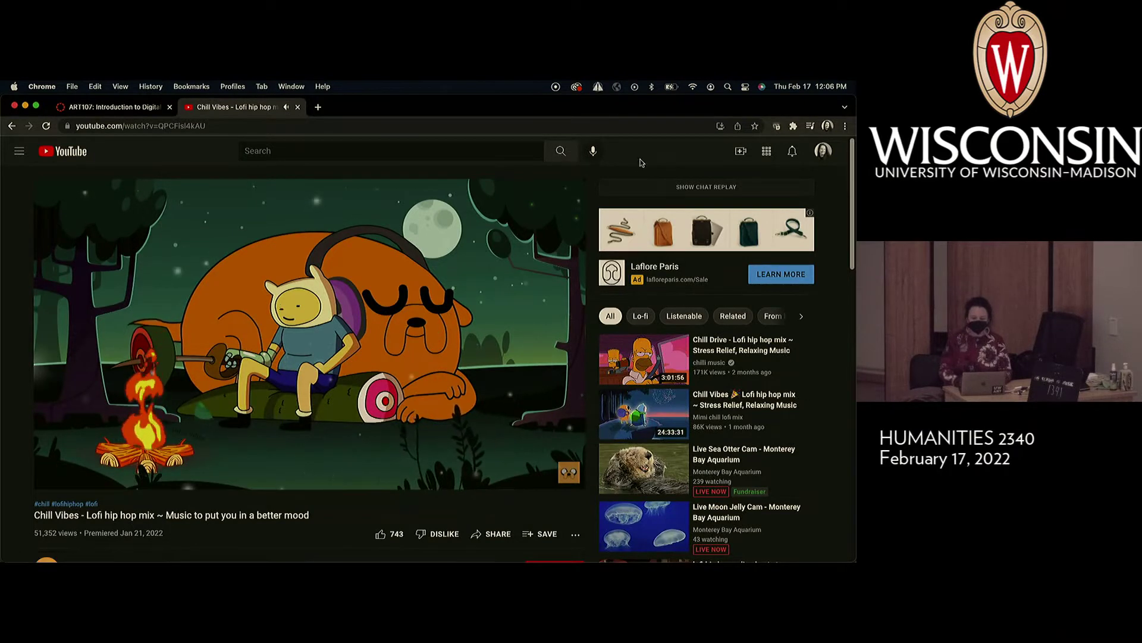
# Open the ART107 Modules page and scroll down to Week 4 and Week 5's 'The Mighty GIF' unit.
pyautogui.click(81, 115)
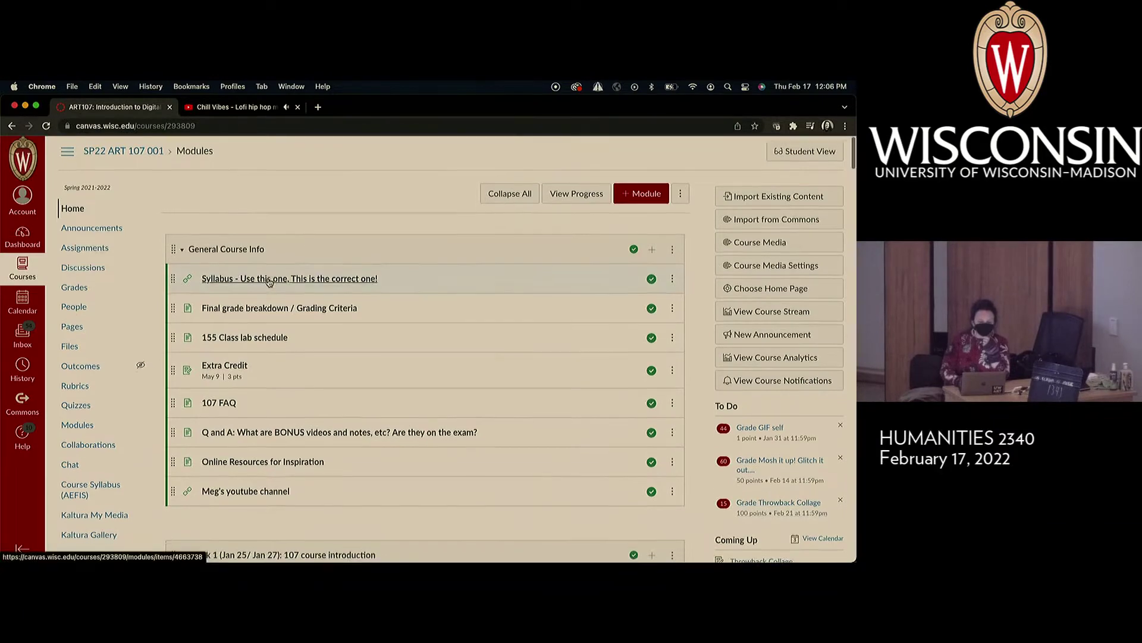
pyautogui.scroll(-5, 279, 262)
pyautogui.scroll(-6, 269, 282)
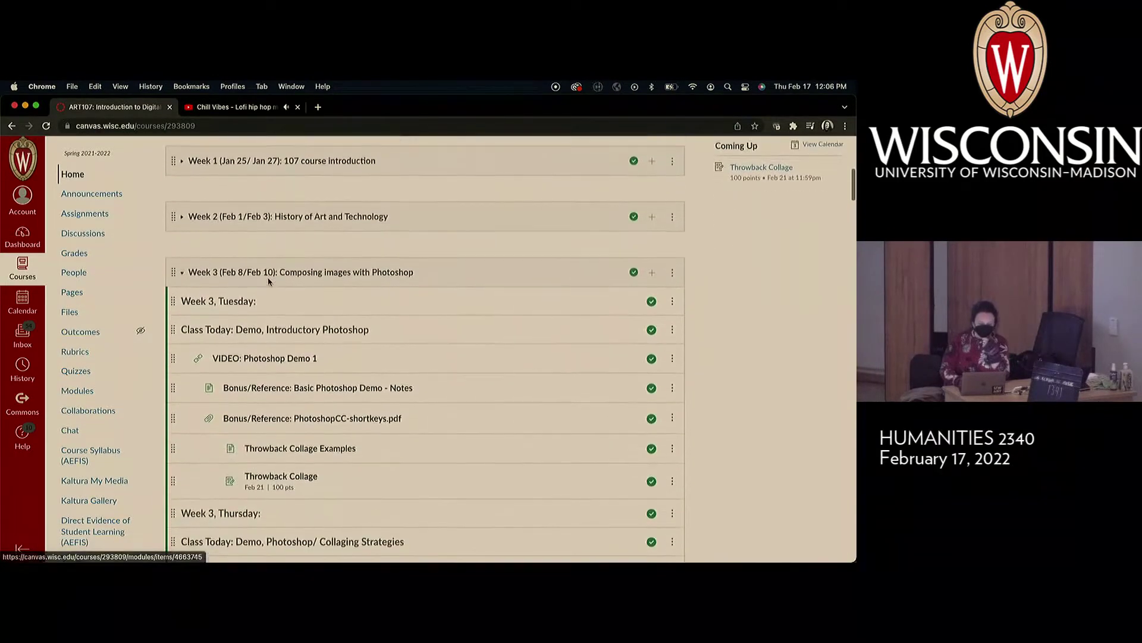
pyautogui.scroll(-7, 269, 282)
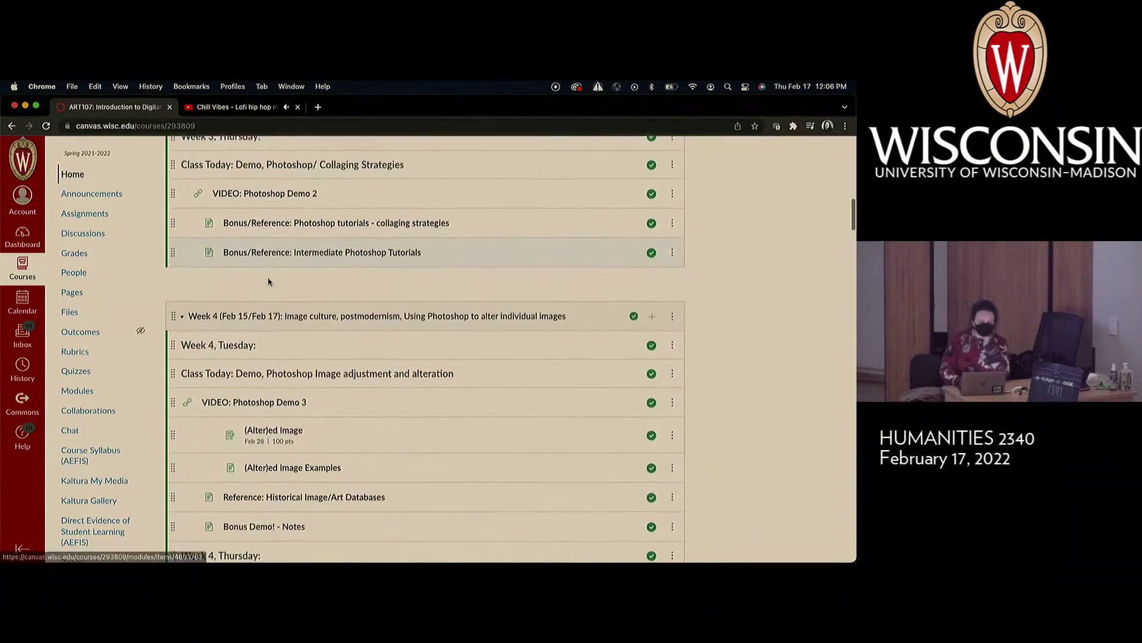
pyautogui.scroll(-3, 268, 278)
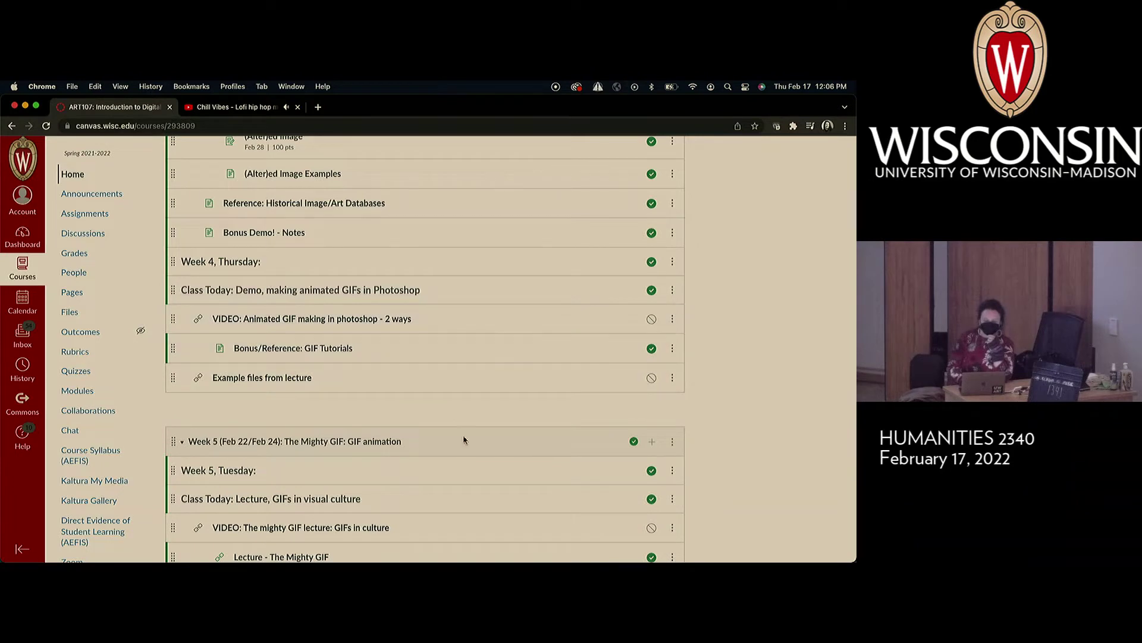
pyautogui.moveTo(489, 560)
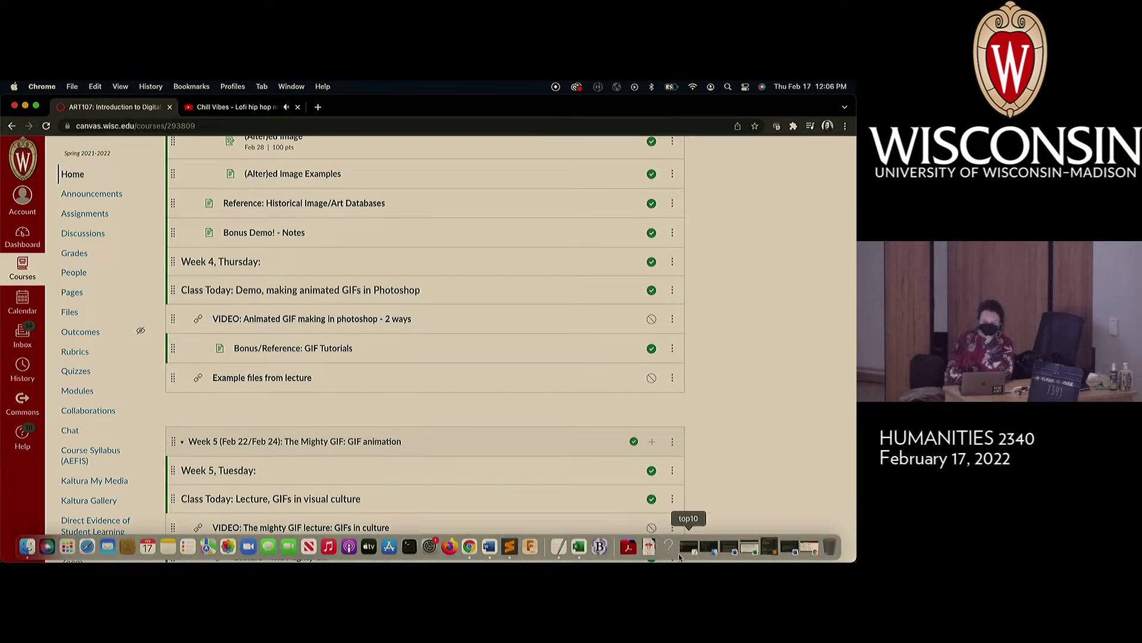
# Launch Photoshop 2022 from the Adobe Photoshop 2022 folder in the Dock's Applications stack.
pyautogui.click(628, 546)
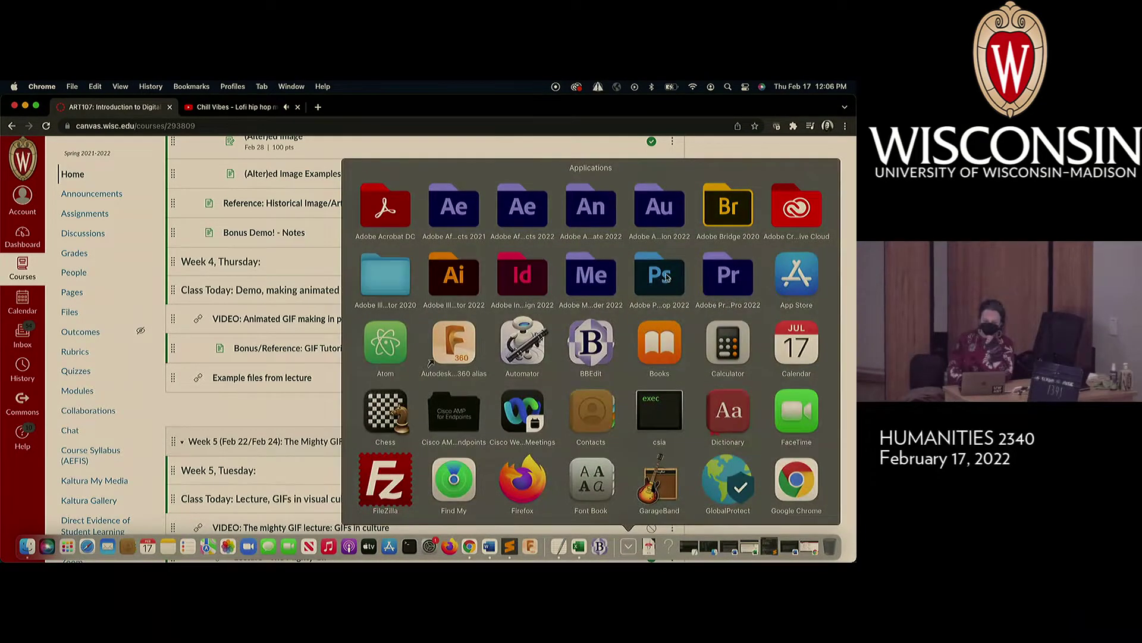
pyautogui.click(662, 275)
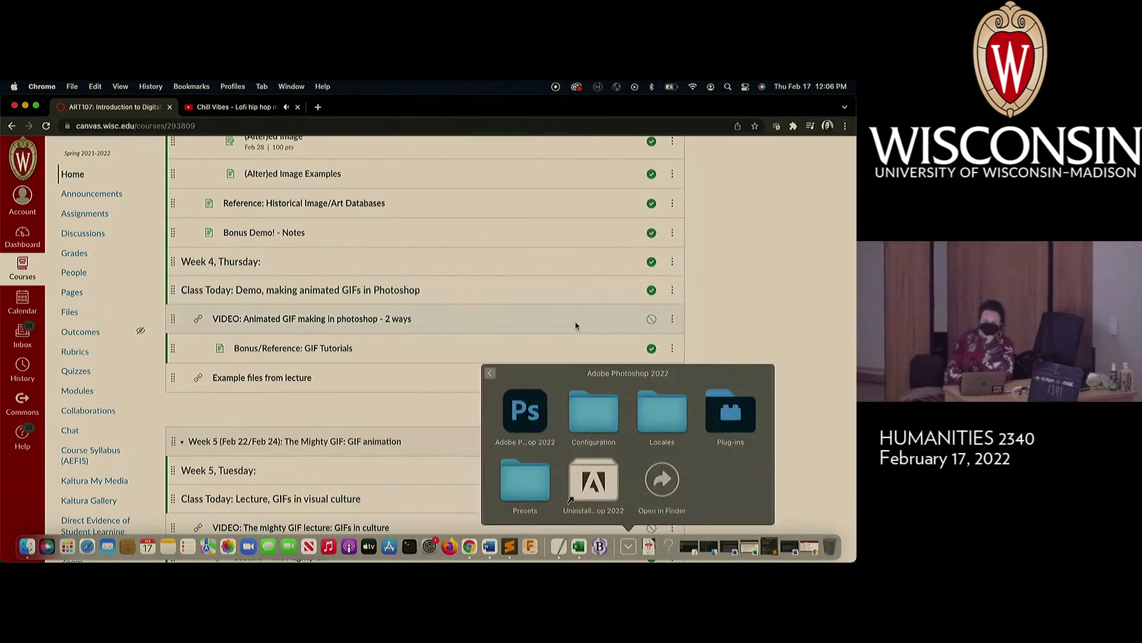
pyautogui.click(526, 411)
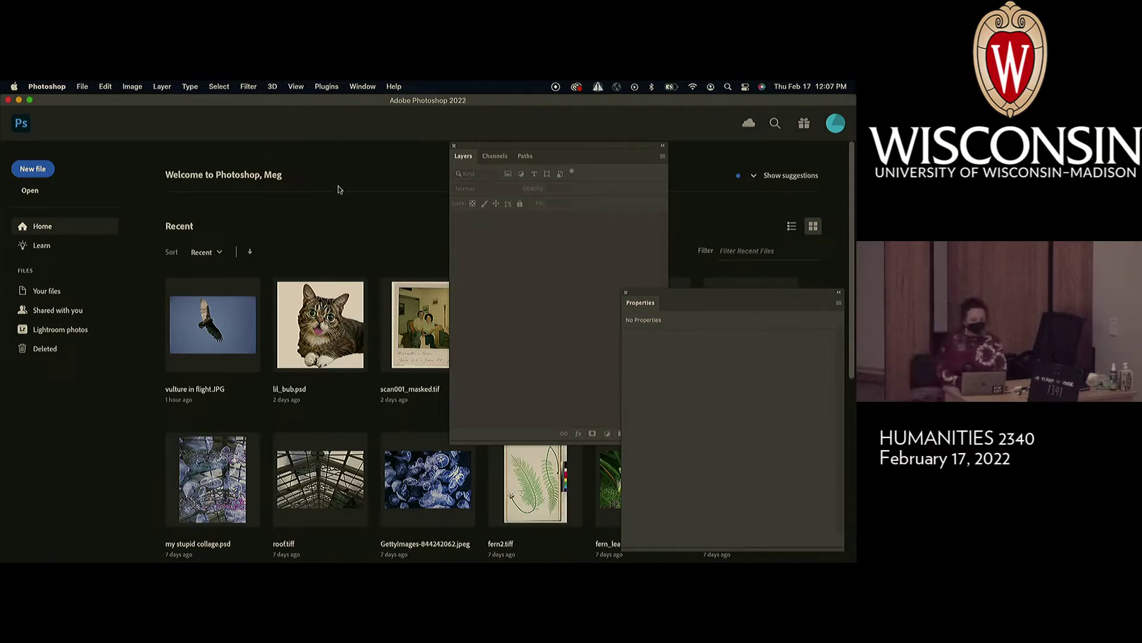
# Open a Finder window on Photos4GIF, reposition and enlarge it, and select the COVER photo.
pyautogui.moveTo(127, 561)
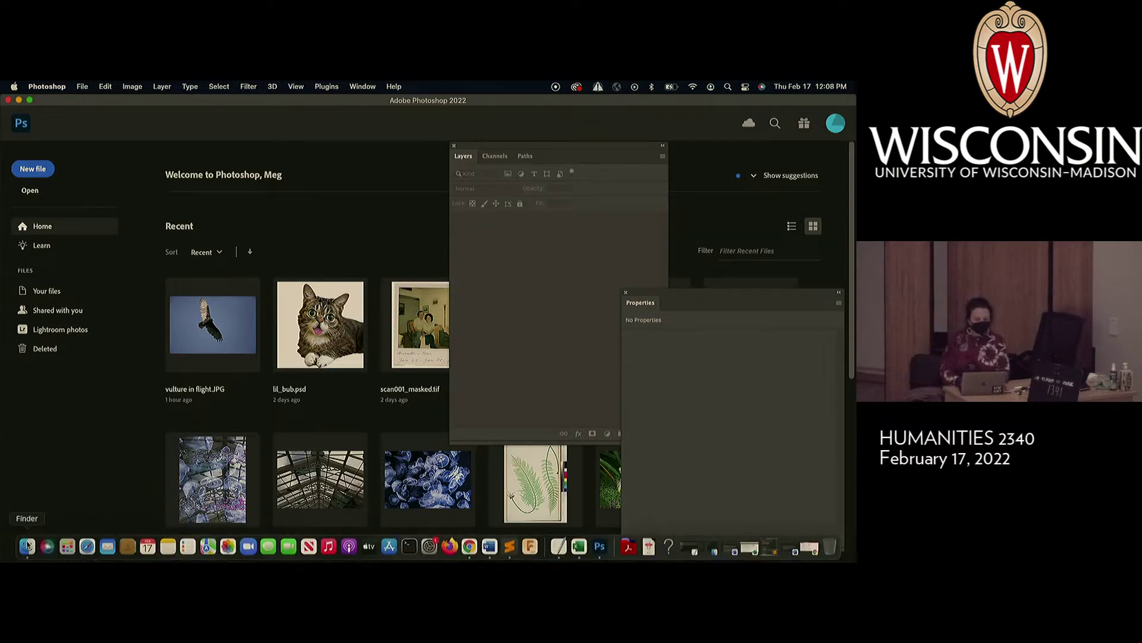
pyautogui.click(27, 545)
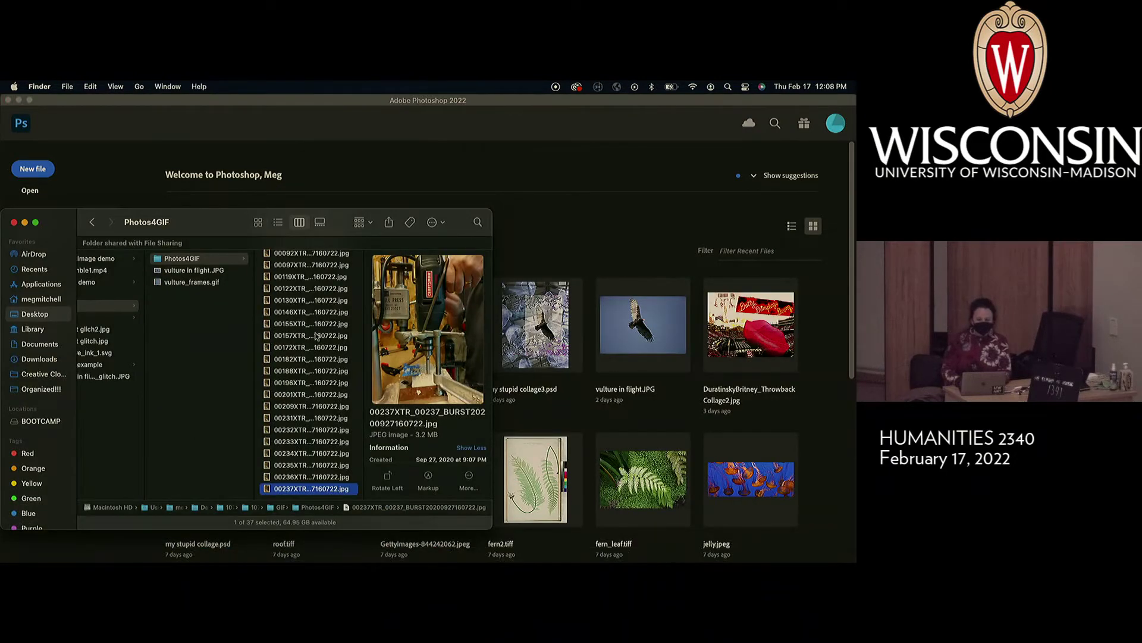
pyautogui.scroll(5, 316, 337)
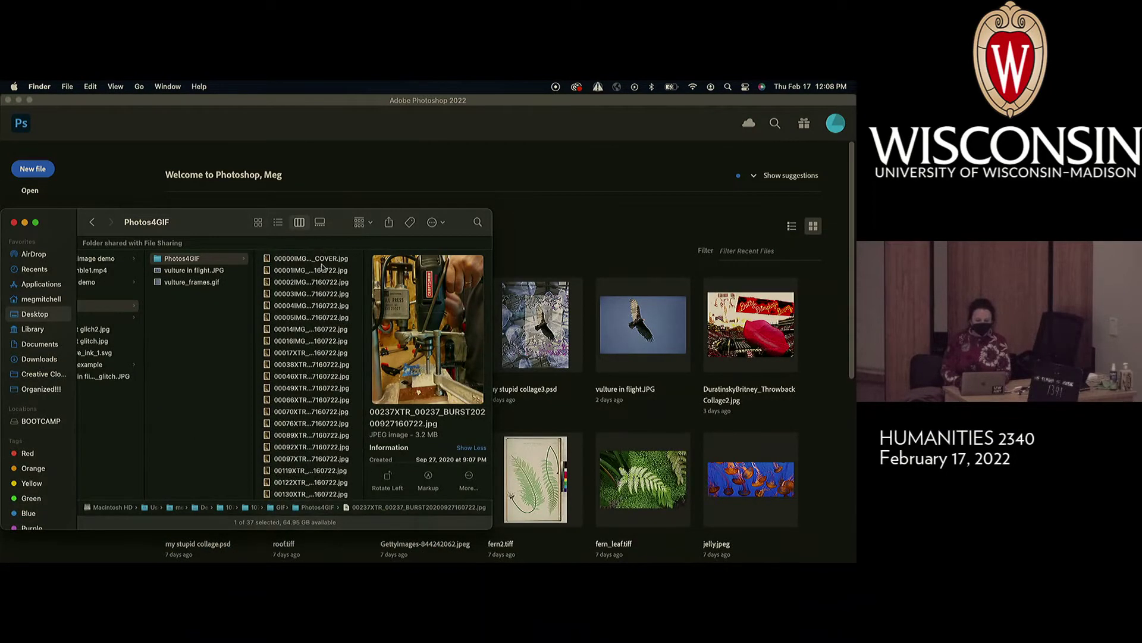
pyautogui.moveTo(211, 212); pyautogui.dragTo(252, 126)
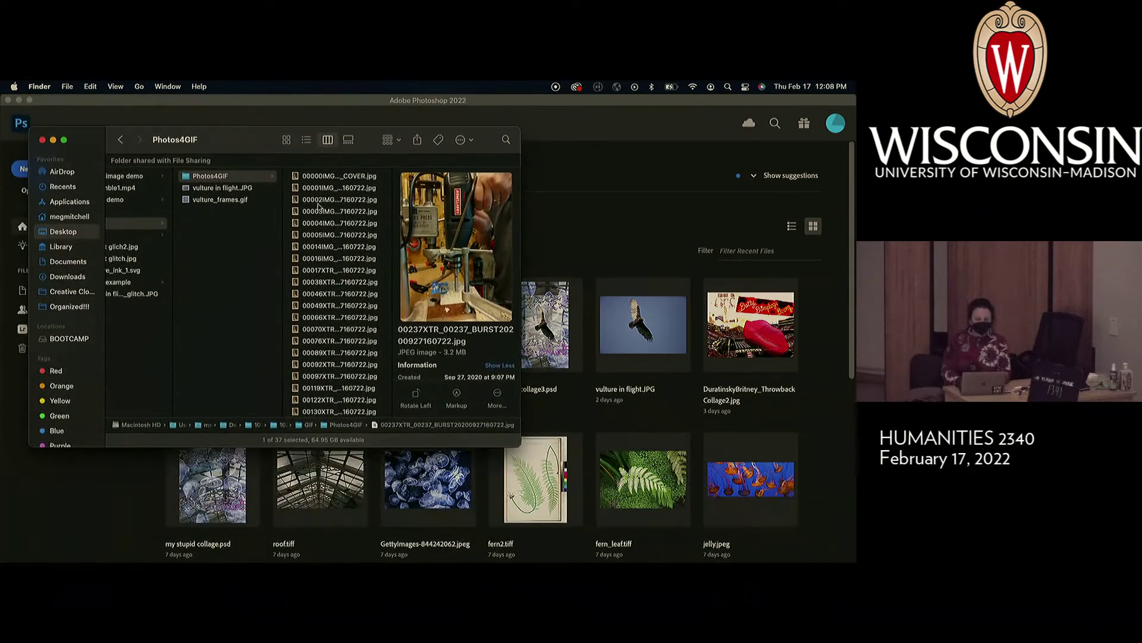
pyautogui.click(321, 177)
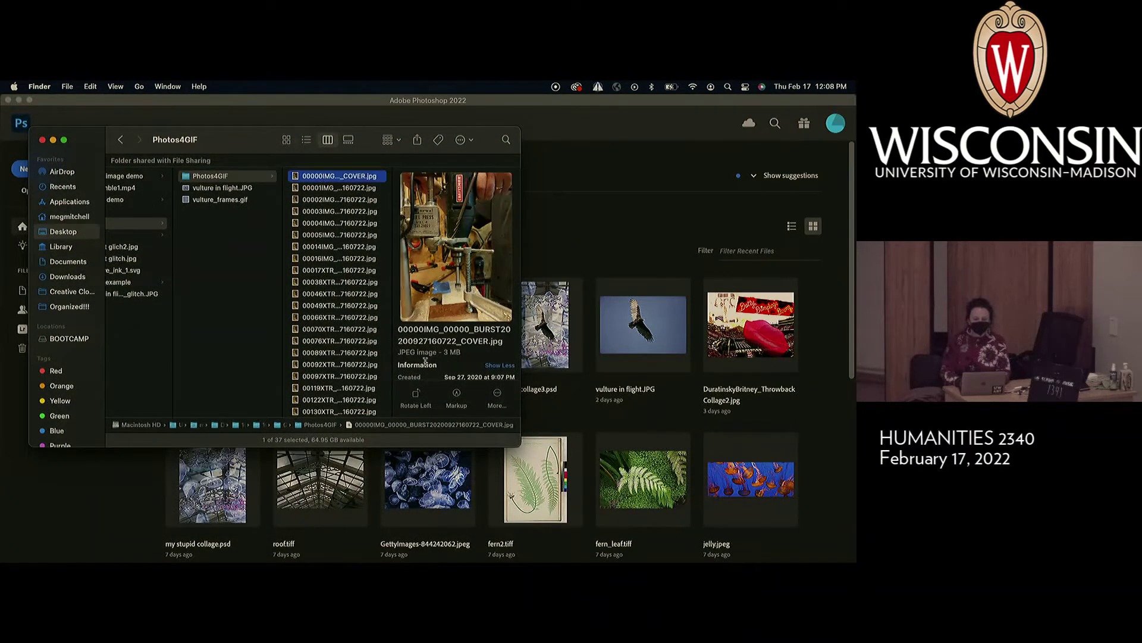
pyautogui.moveTo(519, 444); pyautogui.dragTo(618, 454)
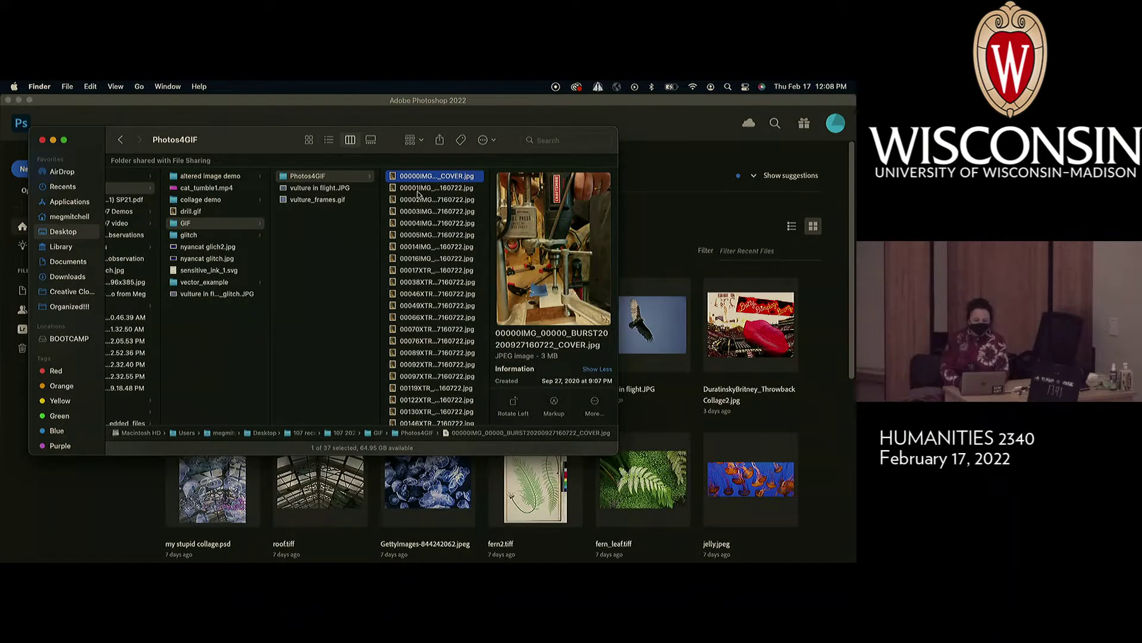
# Select all 37 burst photos and step through their Quick Look previews.
pyautogui.press('super+a')
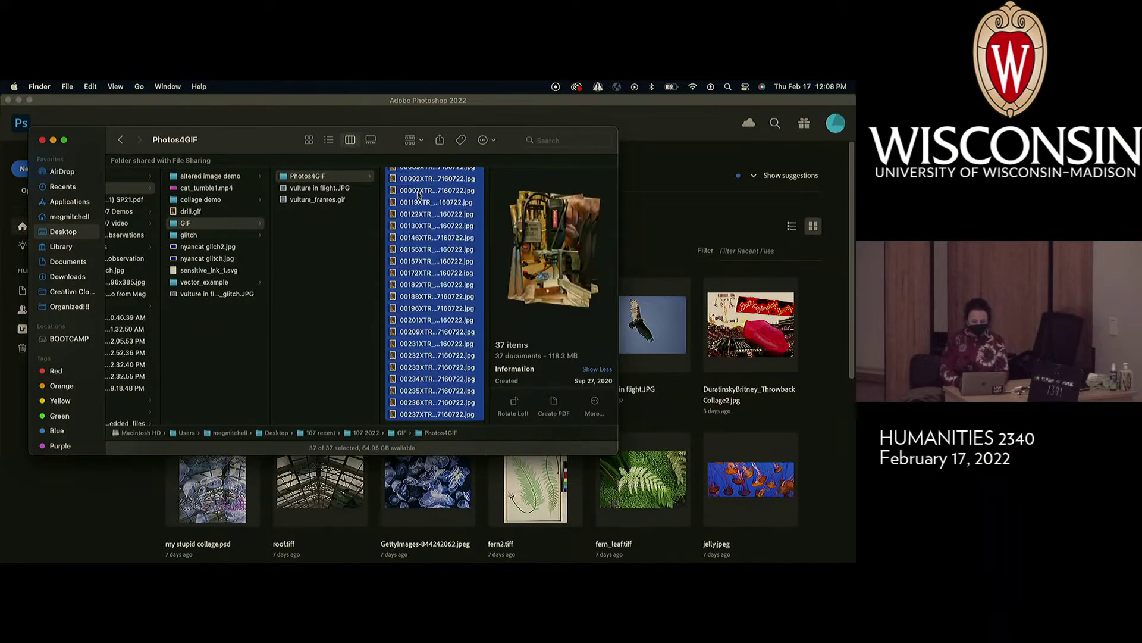
pyautogui.moveTo(419, 193); pyautogui.dragTo(418, 193)
pyautogui.press('Left')
pyautogui.press('Left')
pyautogui.press('Left')
pyautogui.press('Left')
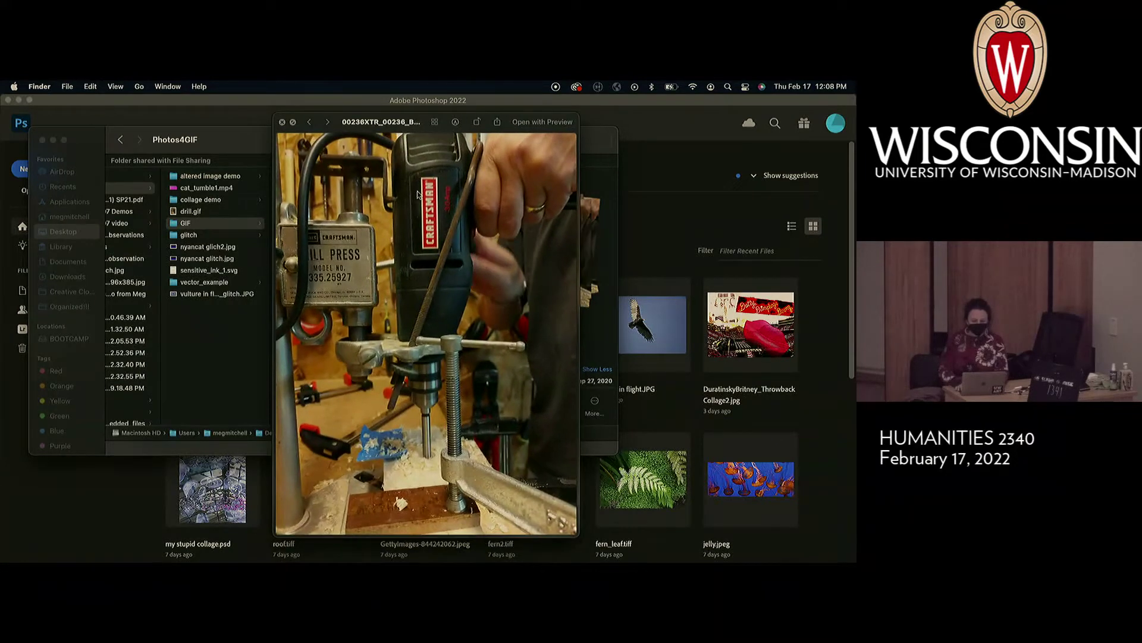
pyautogui.press('Left')
pyautogui.press('Left')
pyautogui.press('Left')
pyautogui.press('Left')
pyautogui.press('Left')
pyautogui.press('Left')
pyautogui.press('Left')
pyautogui.press('Left')
pyautogui.press('Left')
pyautogui.press('Left')
pyautogui.press('Left')
pyautogui.press('Left')
pyautogui.press('Left')
pyautogui.press('Left')
pyautogui.press('Left')
pyautogui.press('Left')
pyautogui.press('Left')
pyautogui.press('Left')
pyautogui.press('Left')
pyautogui.press('Left')
pyautogui.press('Left')
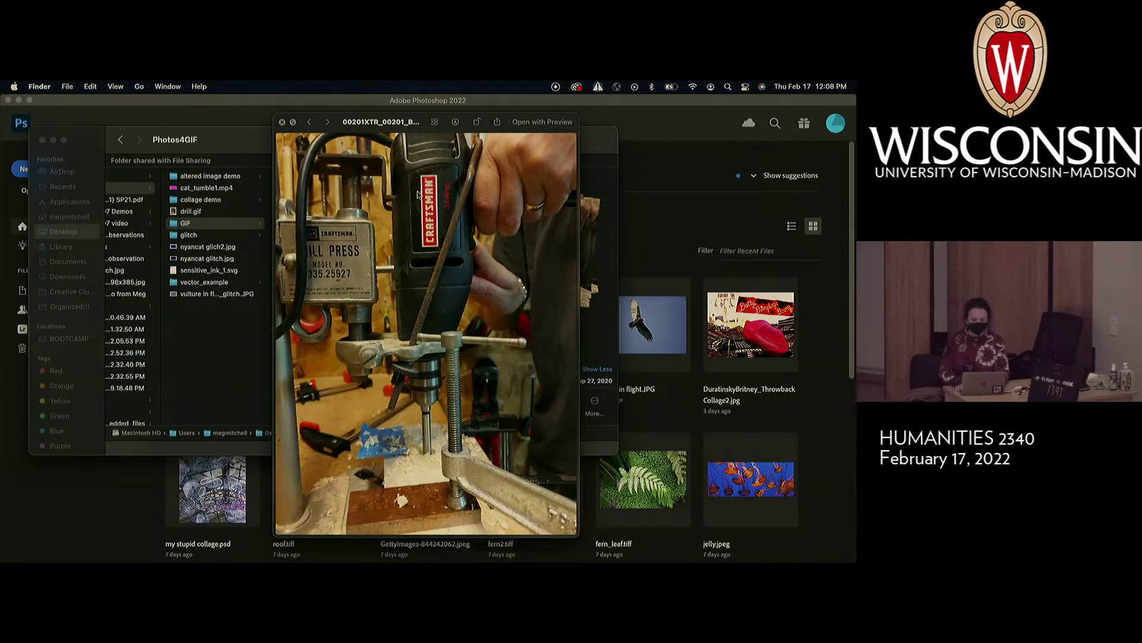
pyautogui.press('Left')
pyautogui.press('Left')
pyautogui.press('Left')
pyautogui.press('Left')
pyautogui.press('Left')
pyautogui.press('Left')
pyautogui.press('Left')
pyautogui.press('Left')
pyautogui.press('Left')
pyautogui.press('Left')
pyautogui.press('Left')
pyautogui.press('Left')
pyautogui.press('Left')
pyautogui.press('Left')
pyautogui.press('Left')
pyautogui.press('Left')
pyautogui.press('Left')
pyautogui.press('Left')
pyautogui.press('Left')
pyautogui.press('Left')
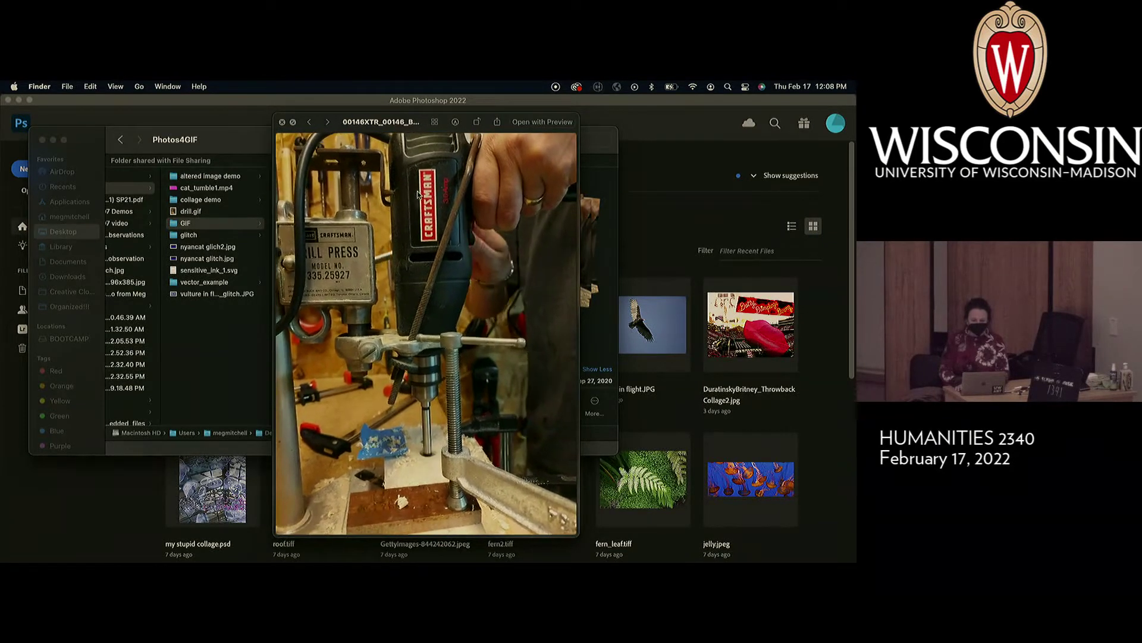
pyautogui.press('Left')
pyautogui.press('Left')
pyautogui.press('Left')
pyautogui.press('Left')
pyautogui.press('Left')
pyautogui.press('Left')
pyautogui.press('Left')
pyautogui.press('Left')
pyautogui.press('Left')
pyautogui.press('Left')
pyautogui.press('Left')
pyautogui.press('Left')
pyautogui.press('Left')
pyautogui.press('Left')
pyautogui.press('Left')
pyautogui.press('Left')
pyautogui.press('Left')
pyautogui.press('Left')
pyautogui.press('Left')
pyautogui.press('Left')
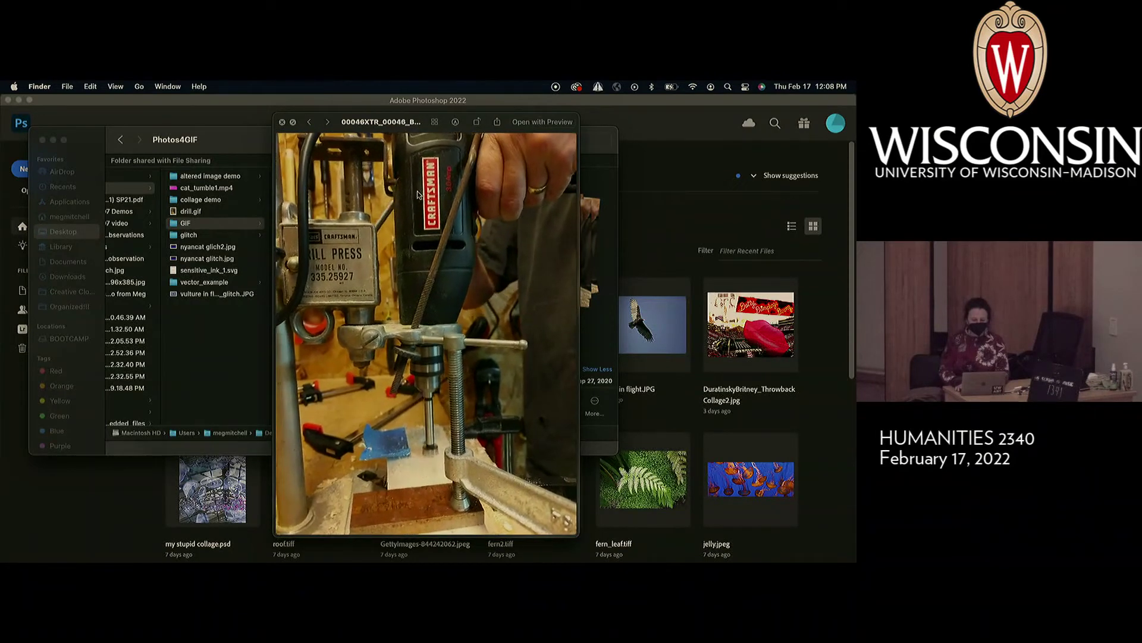
pyautogui.press('Left')
pyautogui.press('Left')
pyautogui.press('Left')
pyautogui.press('Left')
pyautogui.press('Left')
pyautogui.press('Left')
pyautogui.press('Left')
pyautogui.press('Left')
pyautogui.press('Left')
pyautogui.press('Left')
pyautogui.press('Left')
pyautogui.press('Left')
pyautogui.press('Left')
pyautogui.press('Left')
pyautogui.press('Left')
pyautogui.press('Left')
pyautogui.press('Left')
pyautogui.press('Left')
pyautogui.press('Left')
pyautogui.press('Left')
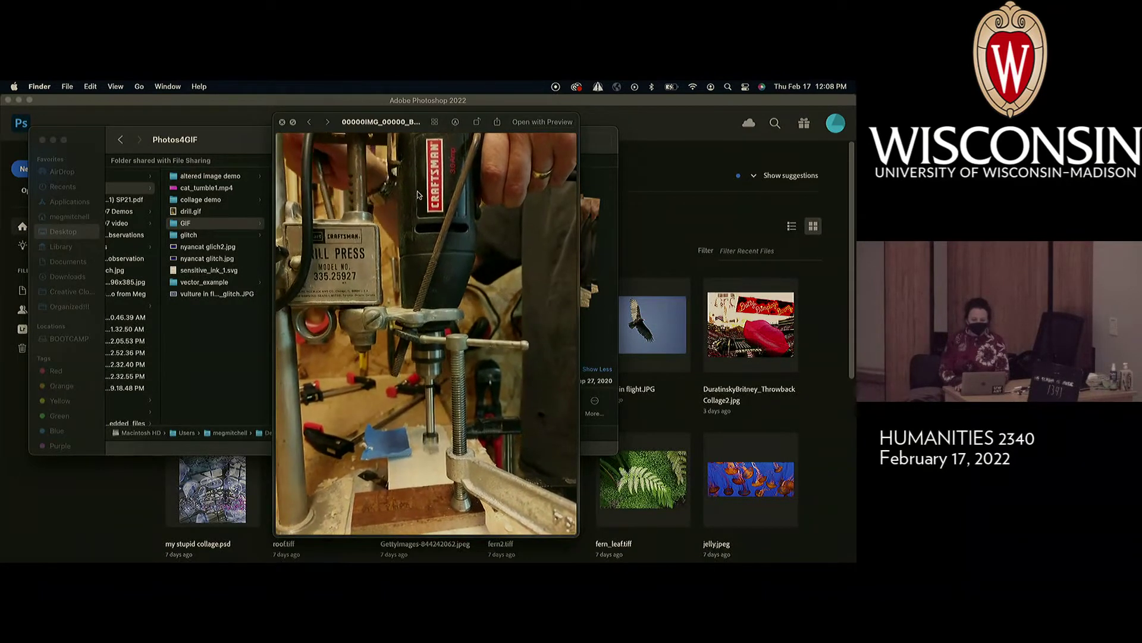
pyautogui.click(283, 122)
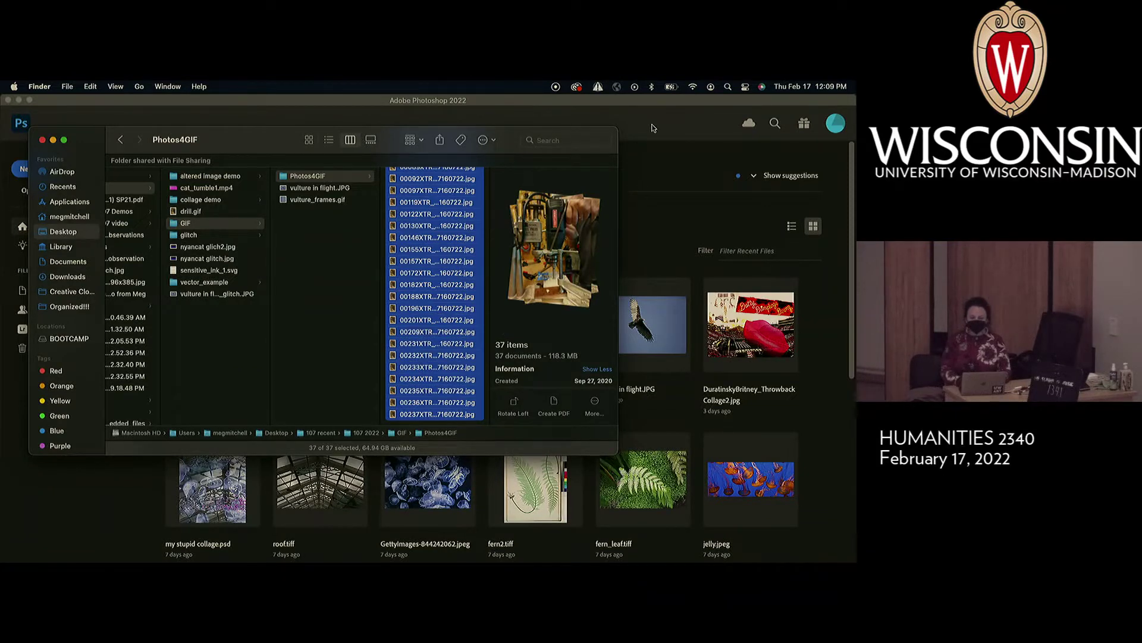
# Bring Photoshop forward and start File > Scripts > Load Files into Stack.
pyautogui.click(653, 128)
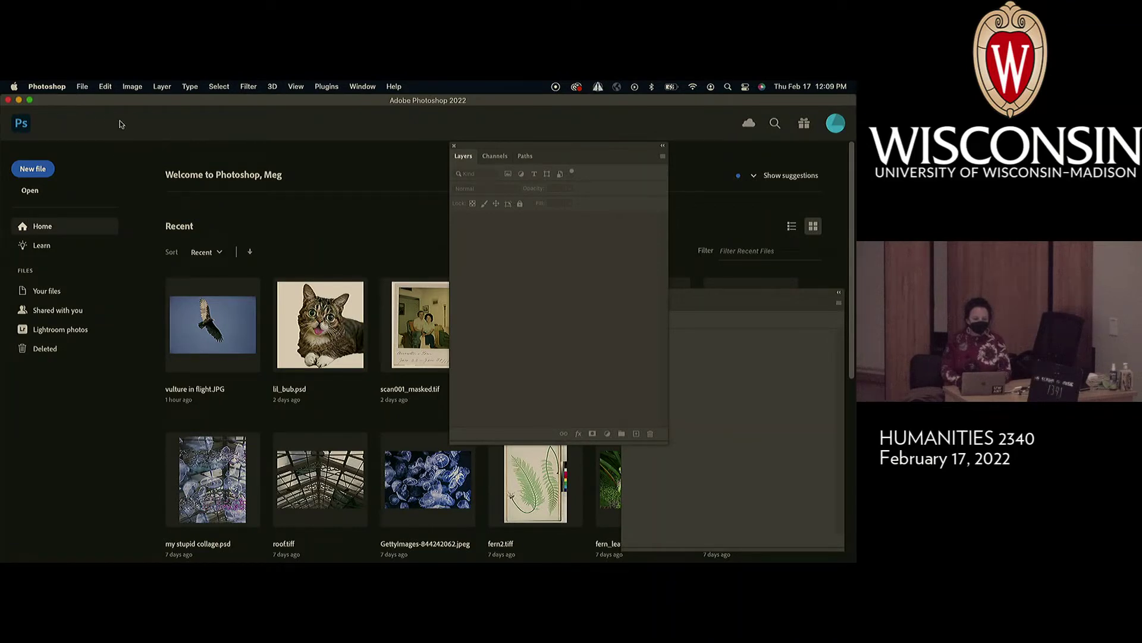
pyautogui.click(82, 86)
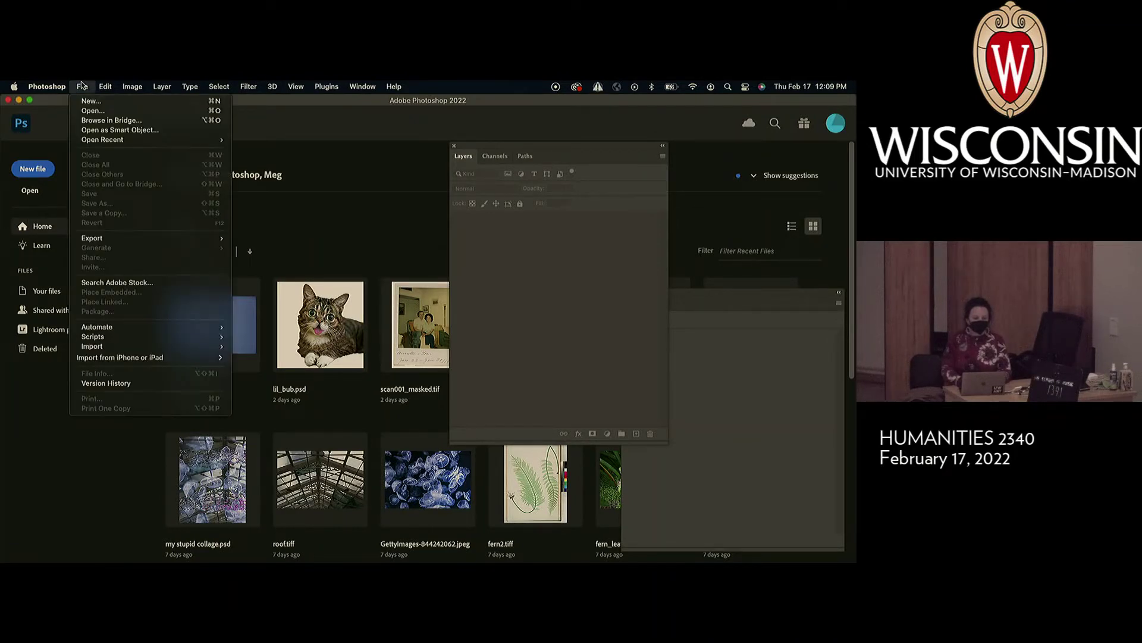
pyautogui.moveTo(148, 341)
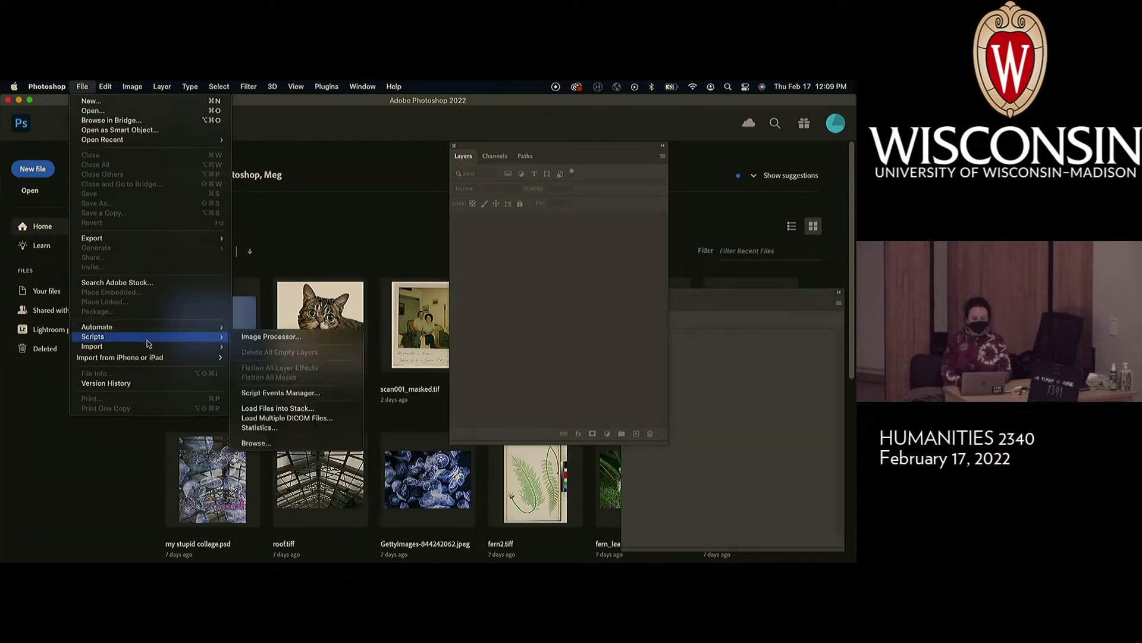
pyautogui.click(273, 408)
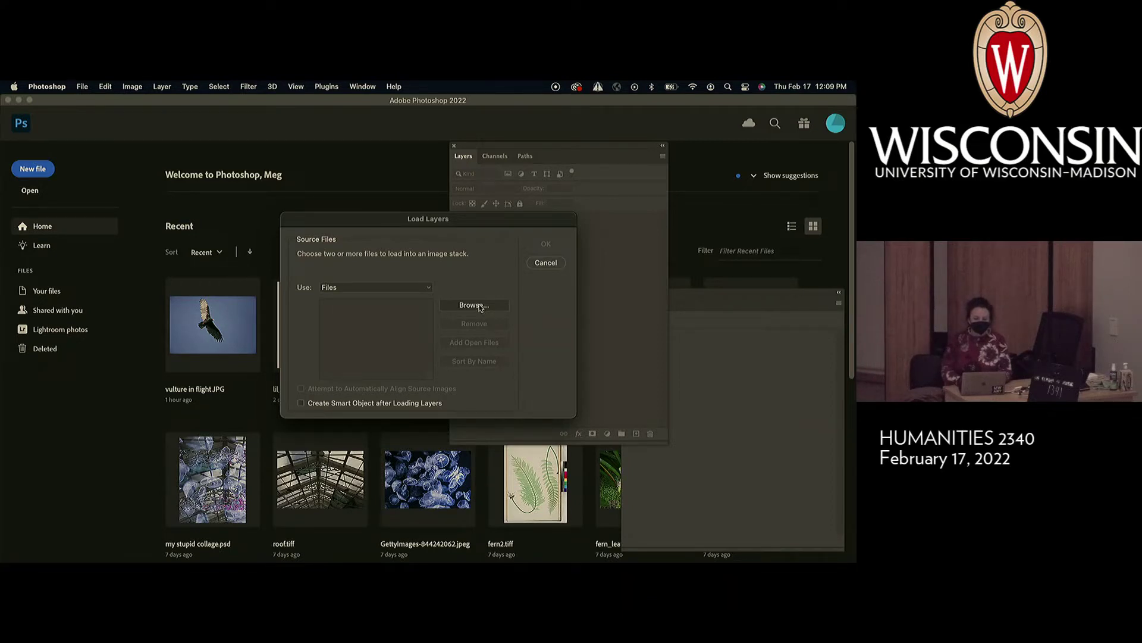
# Browse to Photos4GIF and add all its burst photos to the Load Layers list.
pyautogui.click(479, 306)
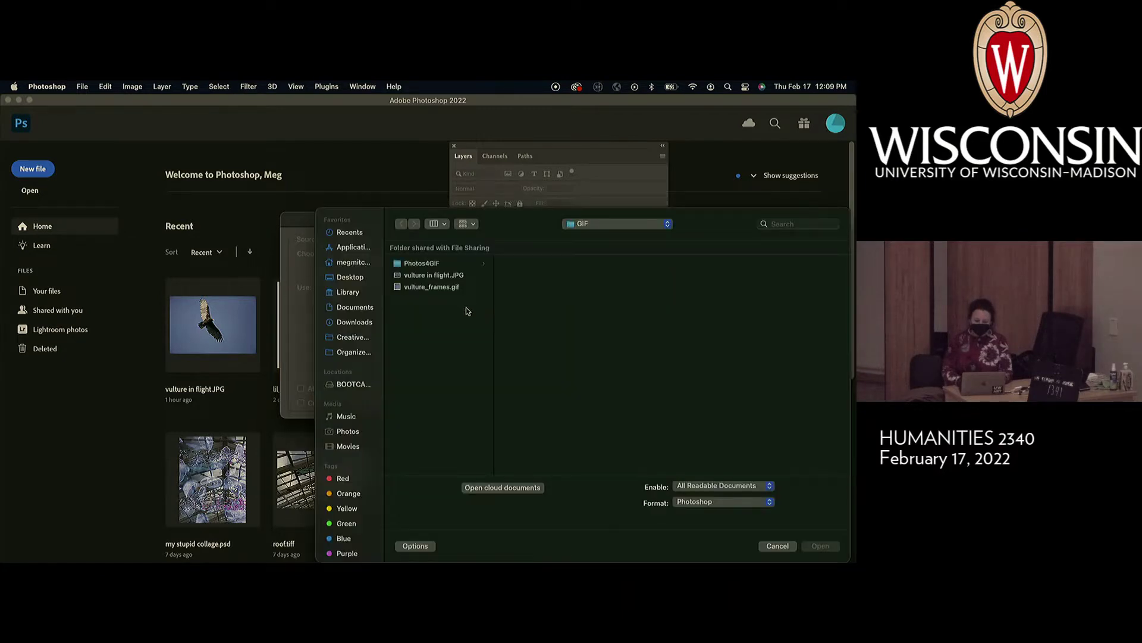
pyautogui.click(432, 264)
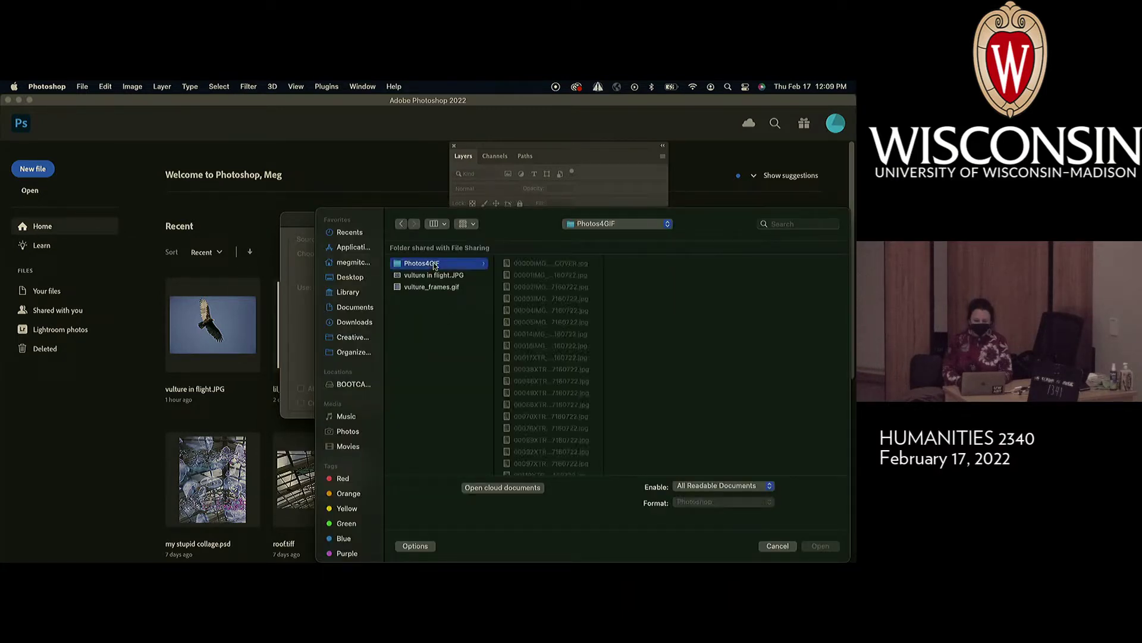
pyautogui.click(540, 274)
pyautogui.scroll(-5, 539, 276)
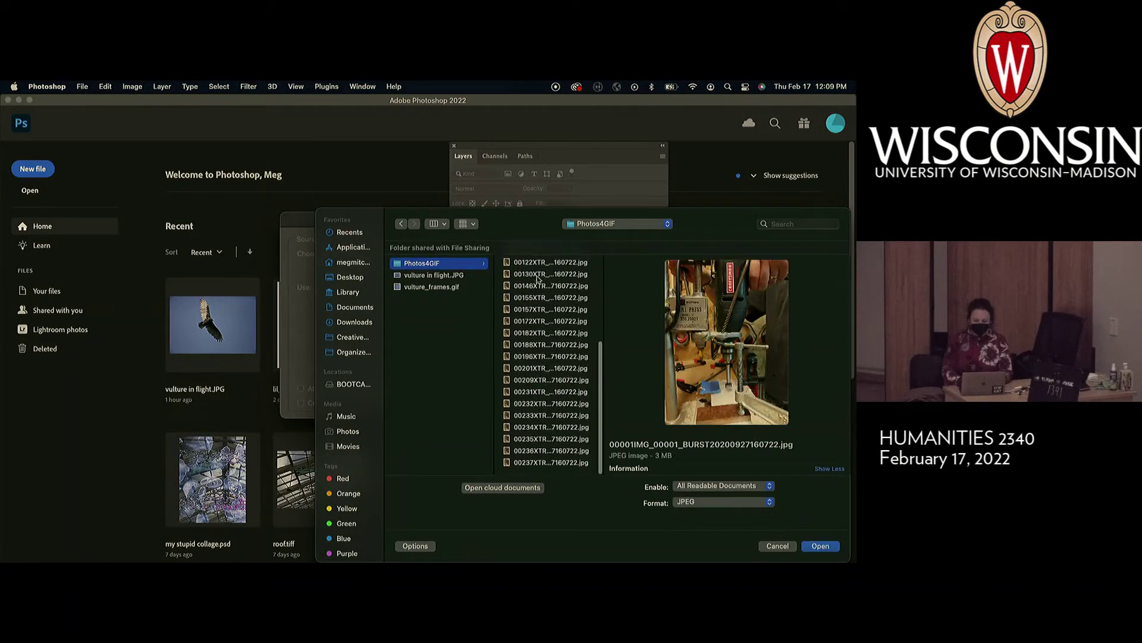
pyautogui.keyDown('shift'); pyautogui.click(539, 464); pyautogui.keyUp('shift')
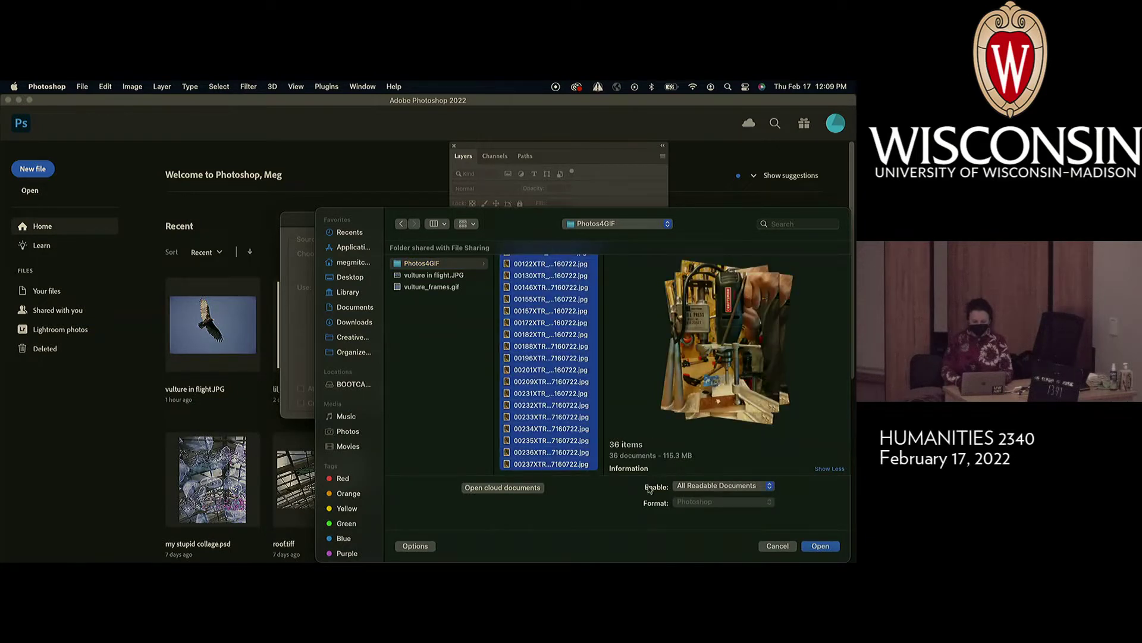
pyautogui.moveTo(828, 557)
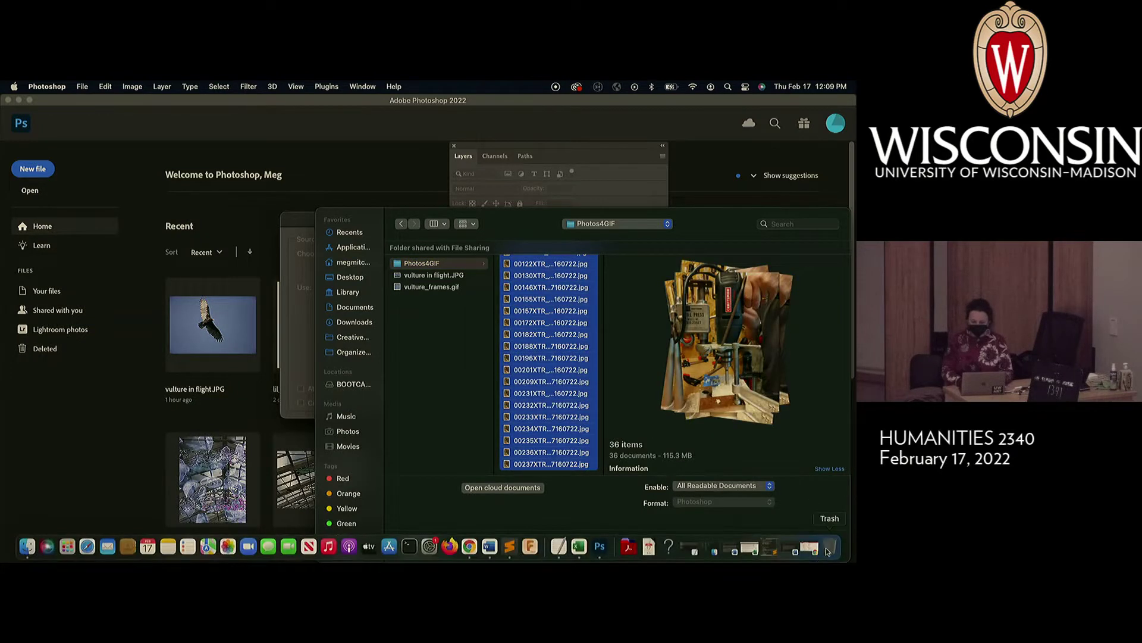
pyautogui.click(822, 544)
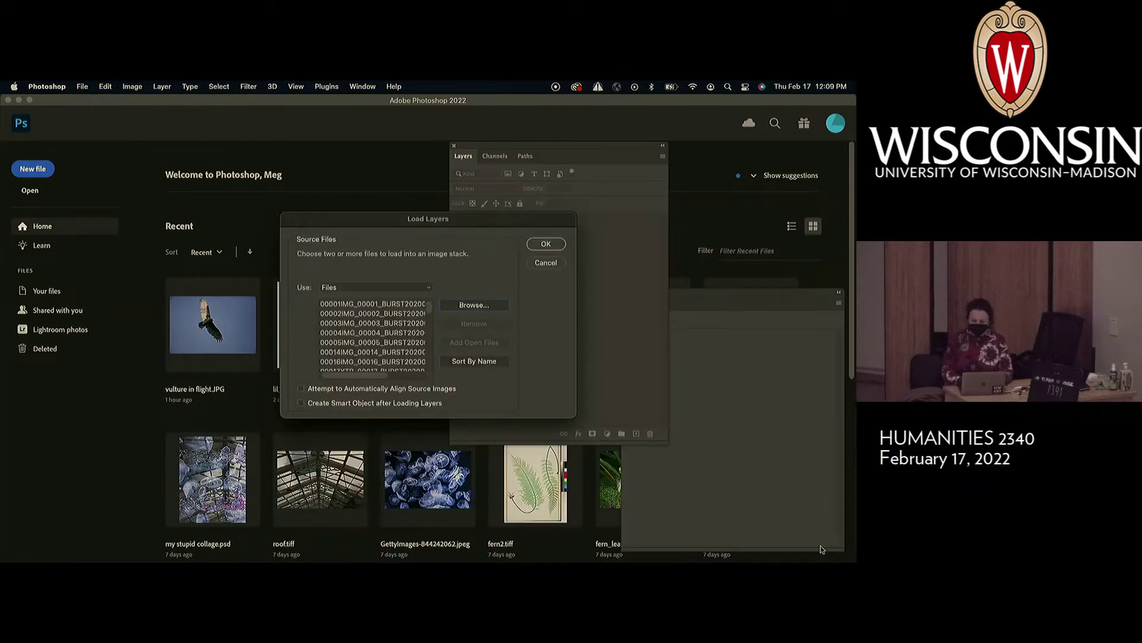
# Confirm the stack load, dock the Layers panel at right, and toggle layer 00016 off and on.
pyautogui.click(550, 245)
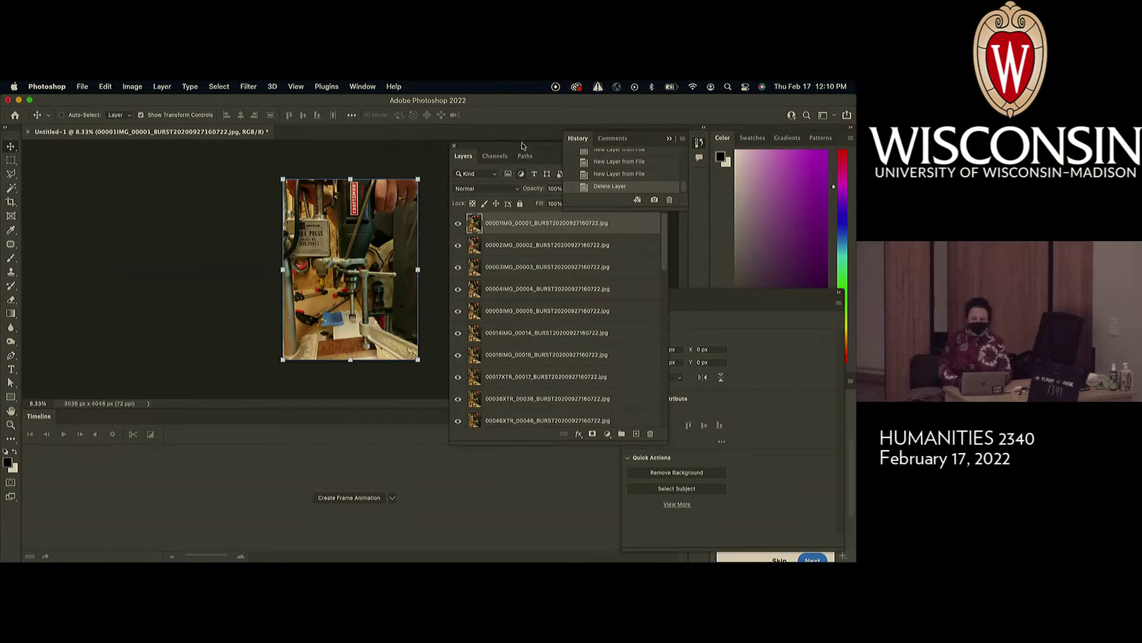
pyautogui.moveTo(521, 147); pyautogui.dragTo(697, 101)
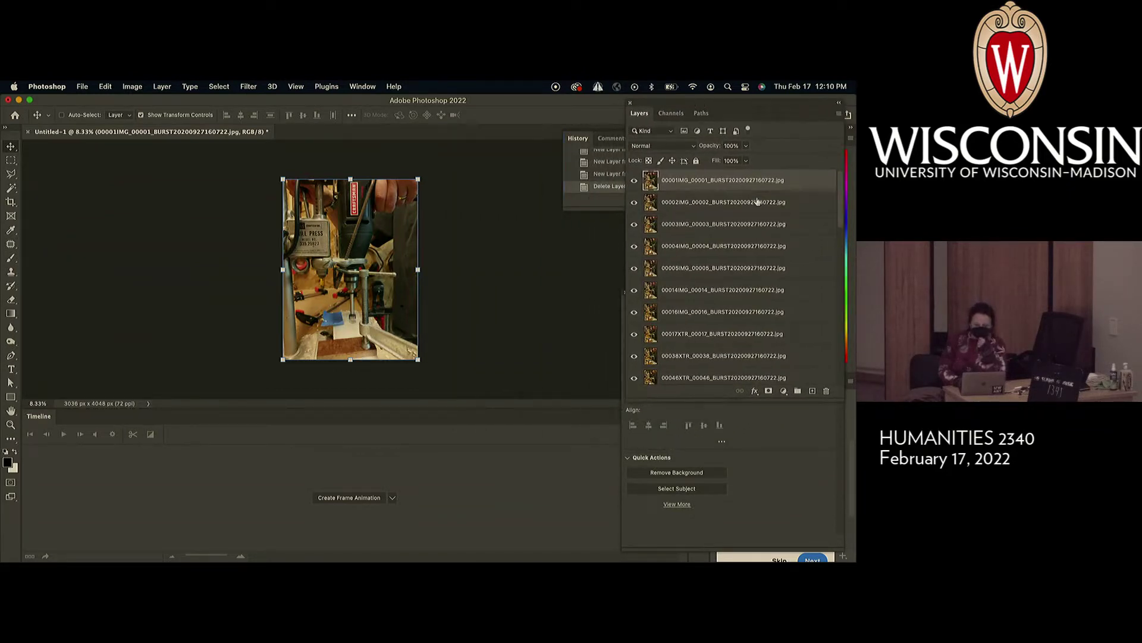
pyautogui.moveTo(840, 226); pyautogui.dragTo(836, 363)
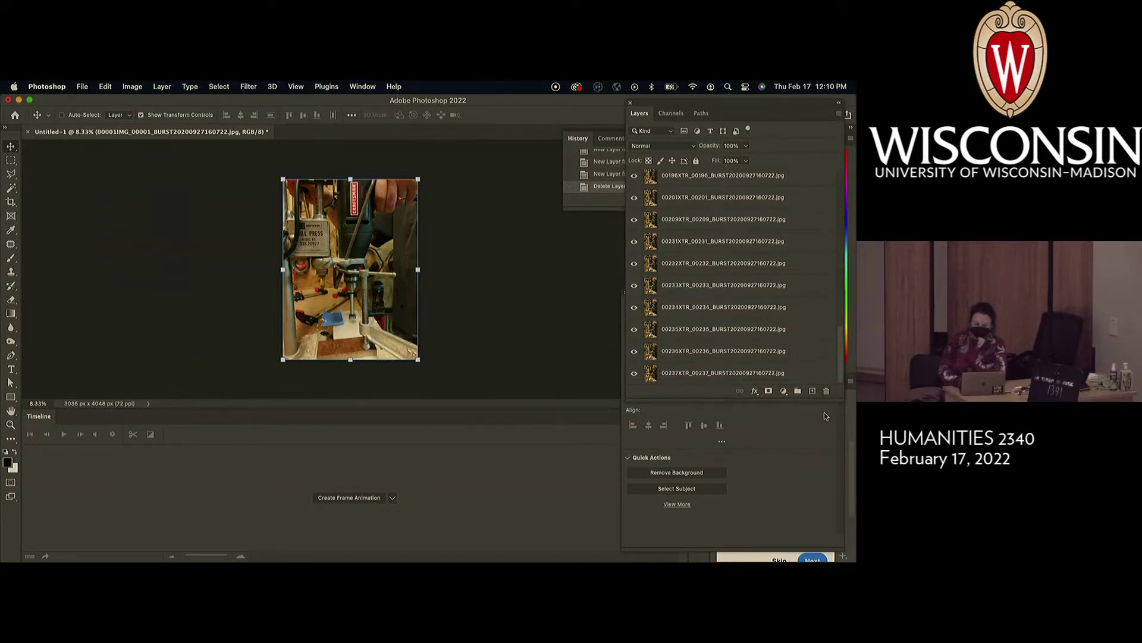
pyautogui.scroll(15, 689, 375)
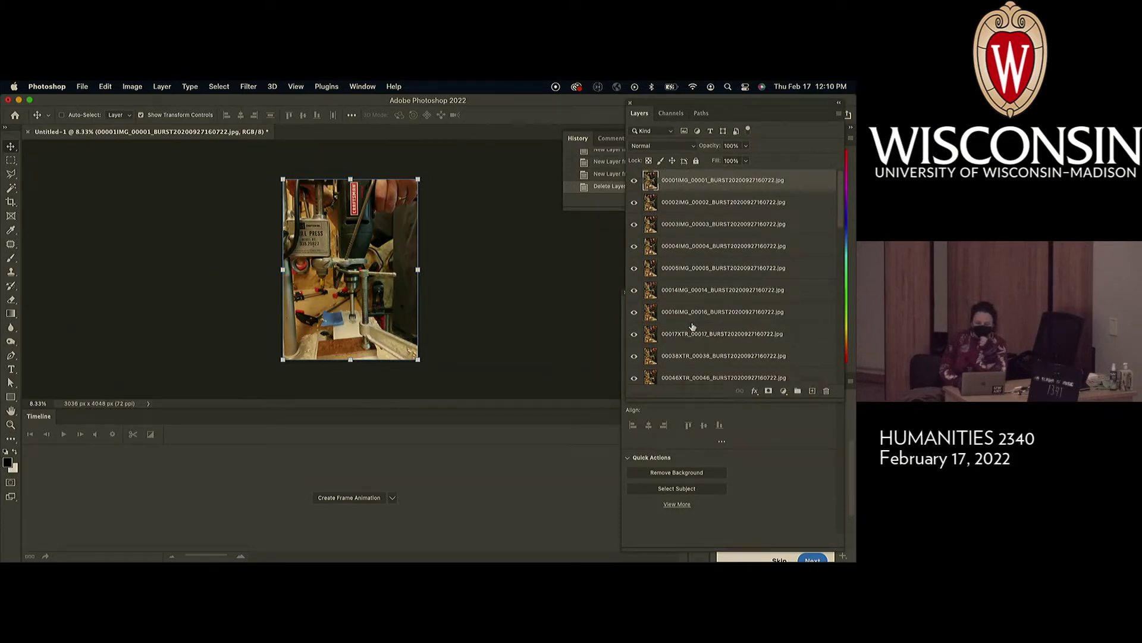
pyautogui.click(635, 312)
pyautogui.click(635, 313)
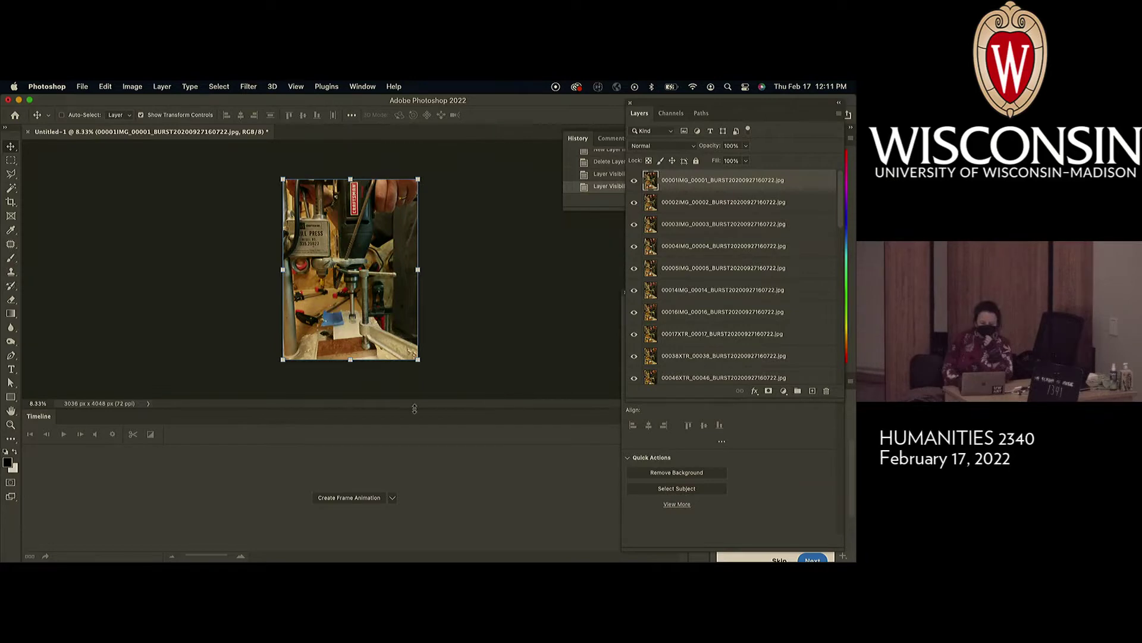
# Bring up the Timeline from the Window menu, shorten the Layers panel, then close the Timeline.
pyautogui.click(362, 87)
pyautogui.click(361, 440)
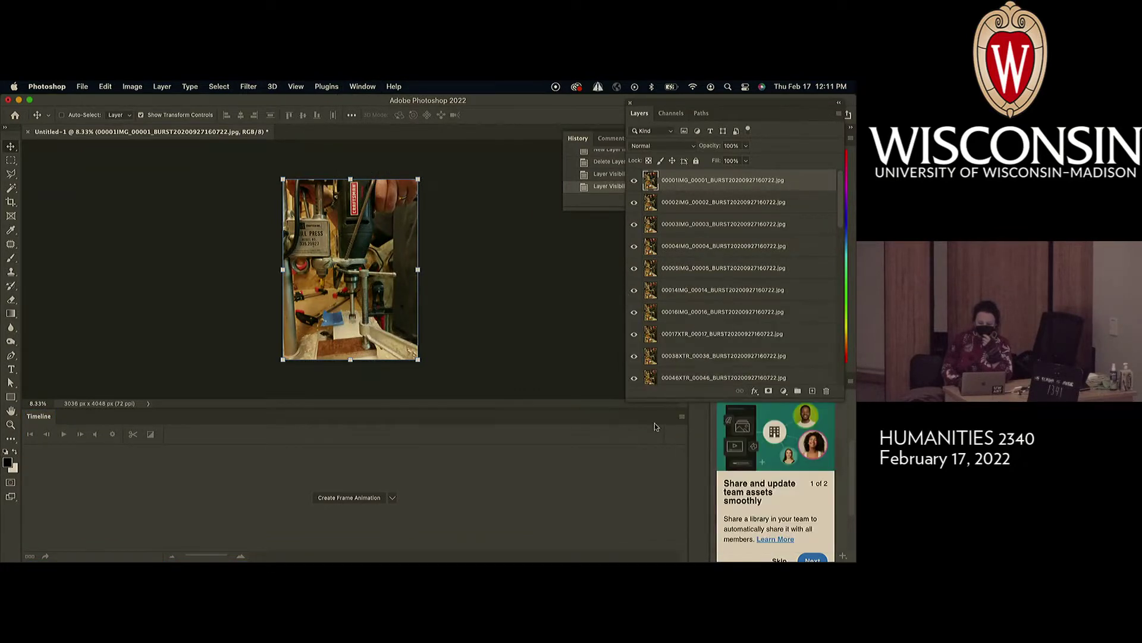
pyautogui.moveTo(672, 400); pyautogui.dragTo(671, 383)
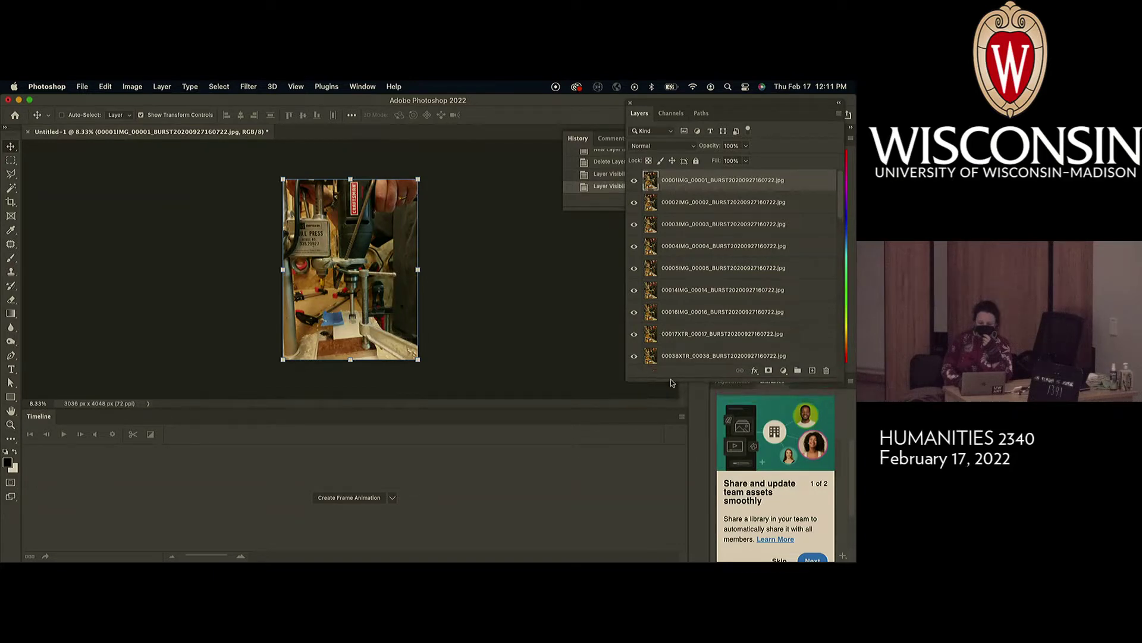
pyautogui.click(682, 416)
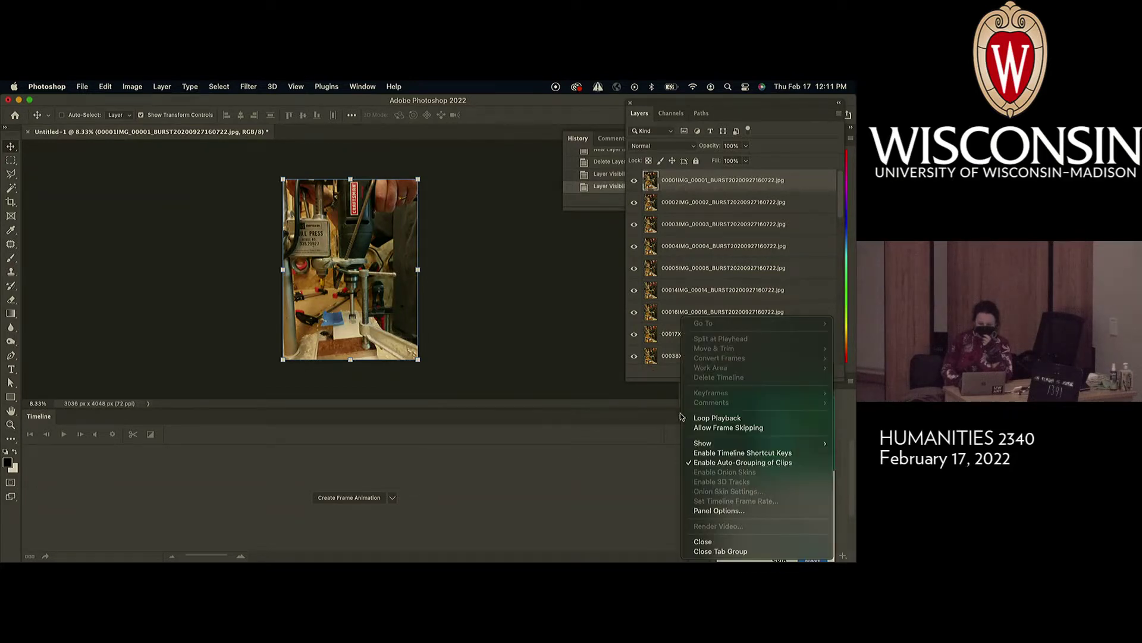
pyautogui.click(704, 542)
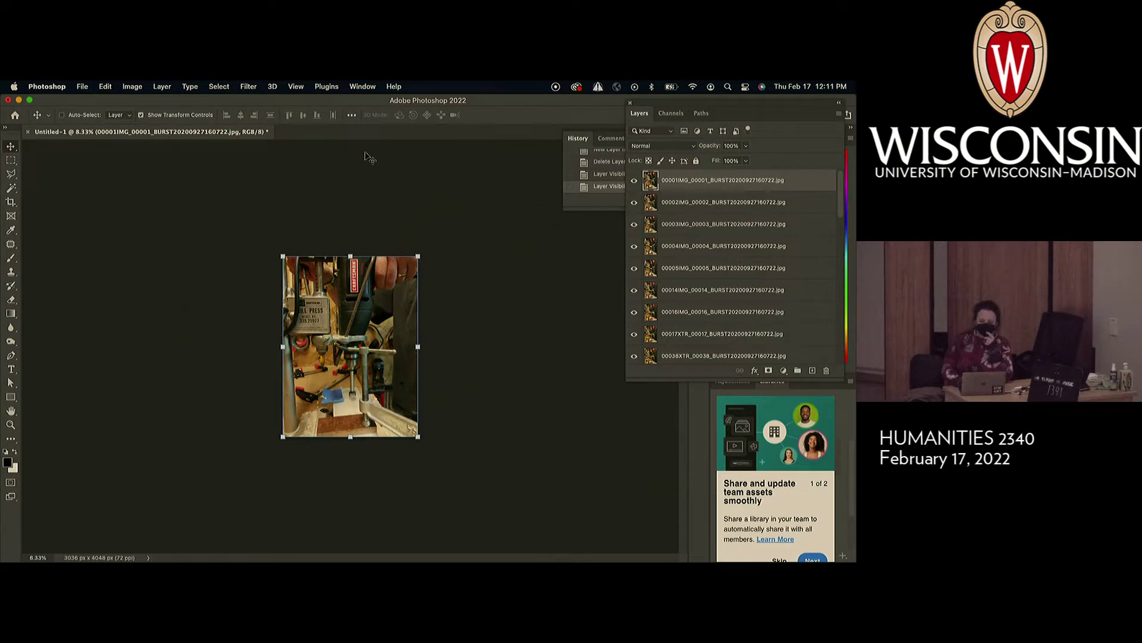
# Reopen the Timeline via Window > Timeline and show its timeline-type dropdown.
pyautogui.click(363, 87)
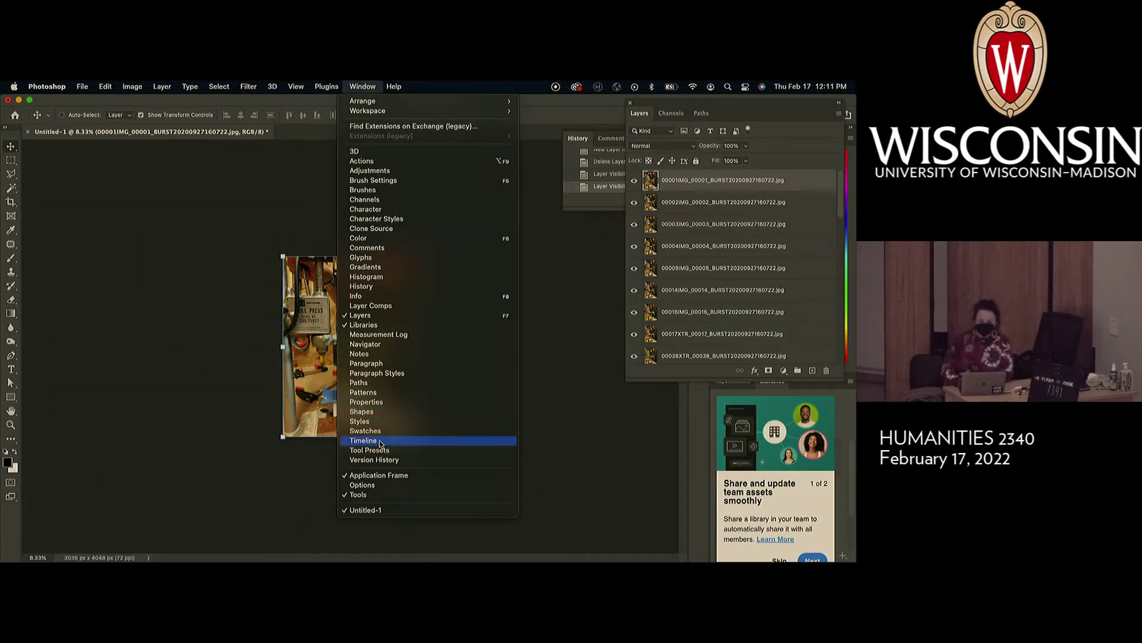
pyautogui.click(380, 441)
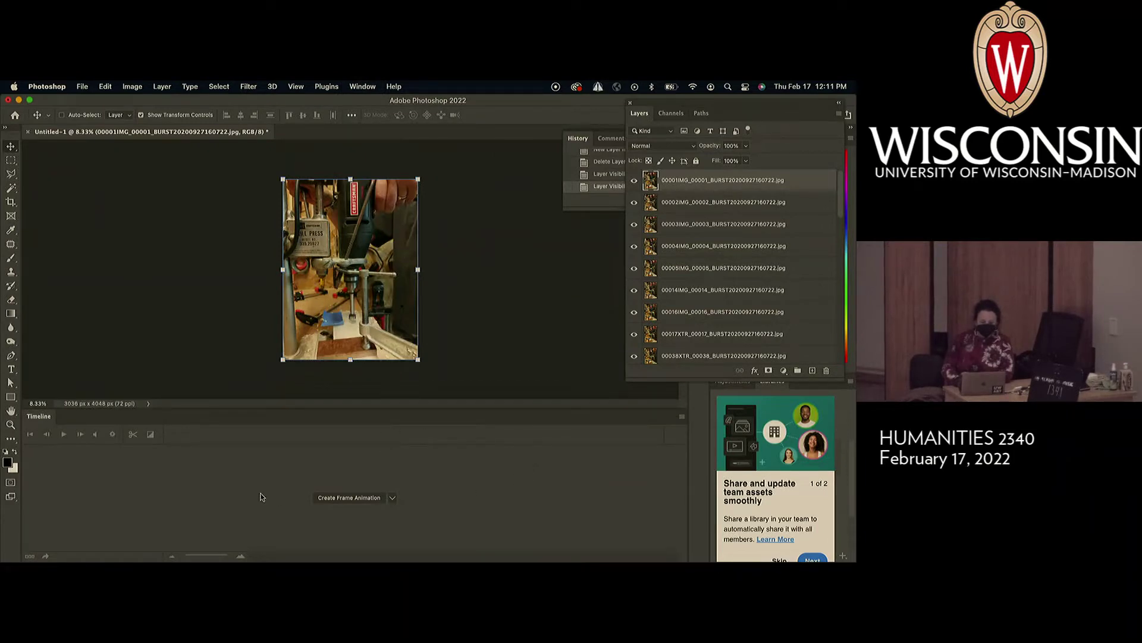
pyautogui.click(394, 499)
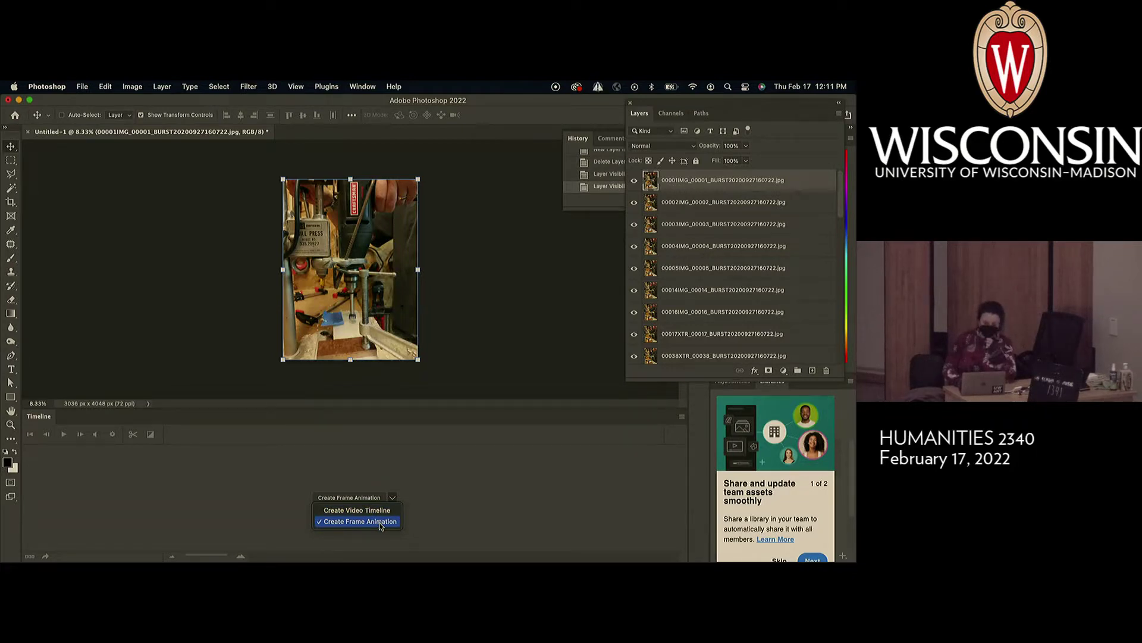
# Choose Create Frame Animation and create the first frame from the photo stack.
pyautogui.click(380, 526)
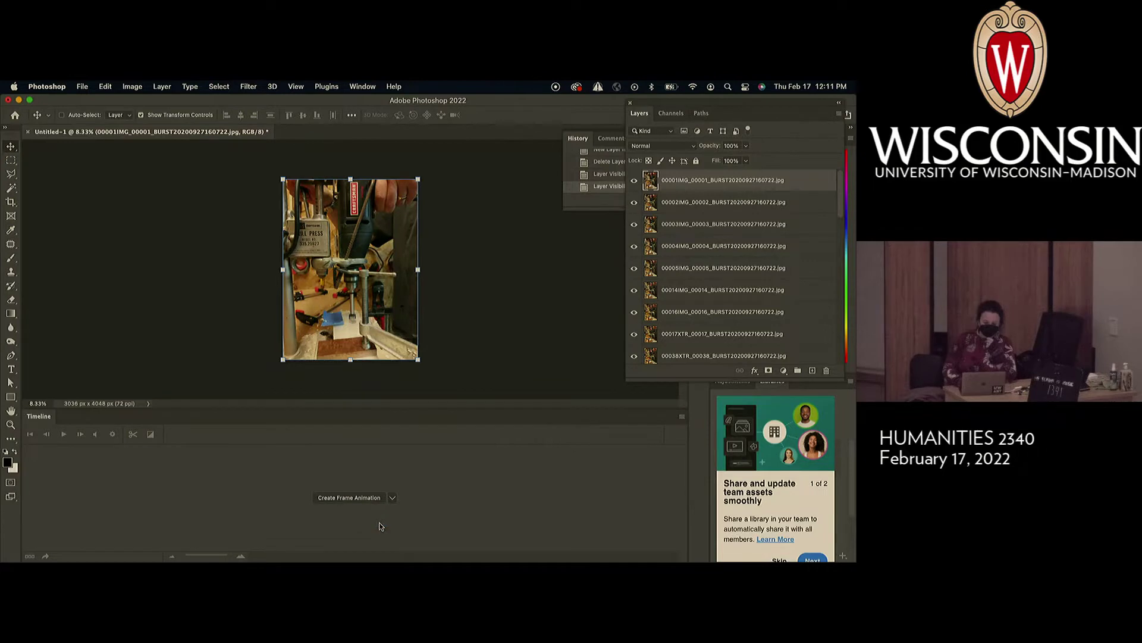
pyautogui.click(359, 501)
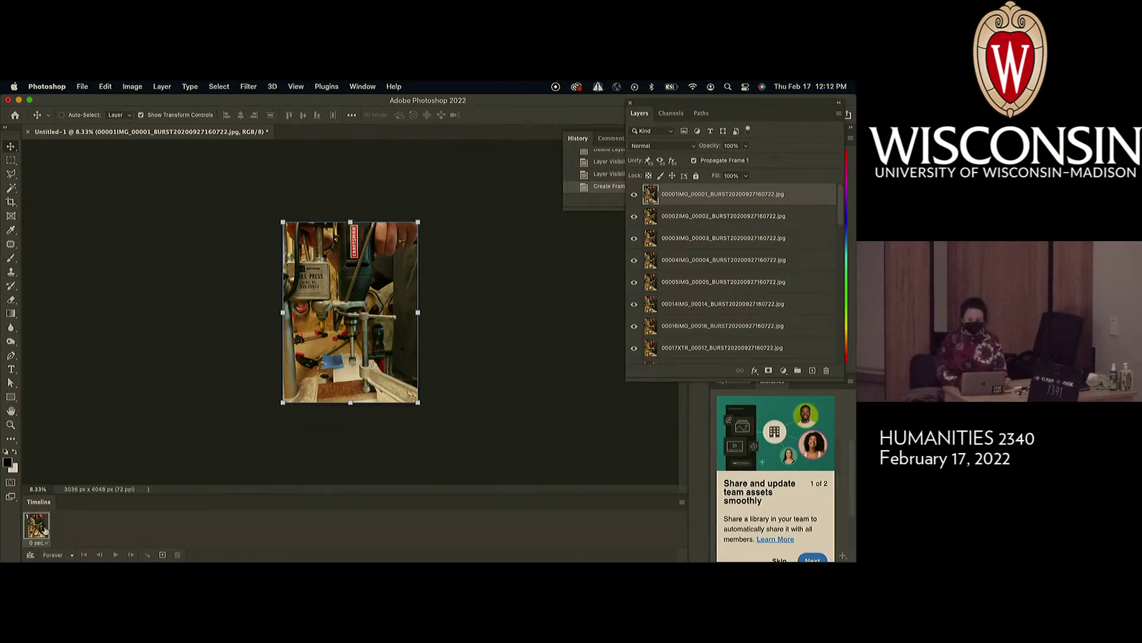
pyautogui.scroll(-15, 726, 262)
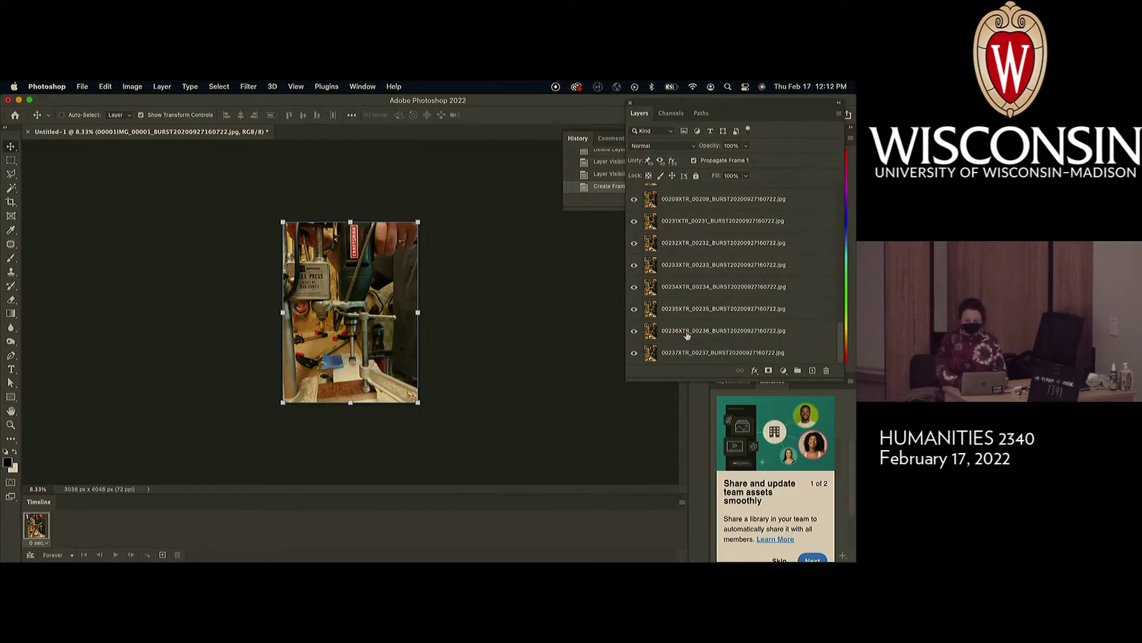
pyautogui.click(682, 502)
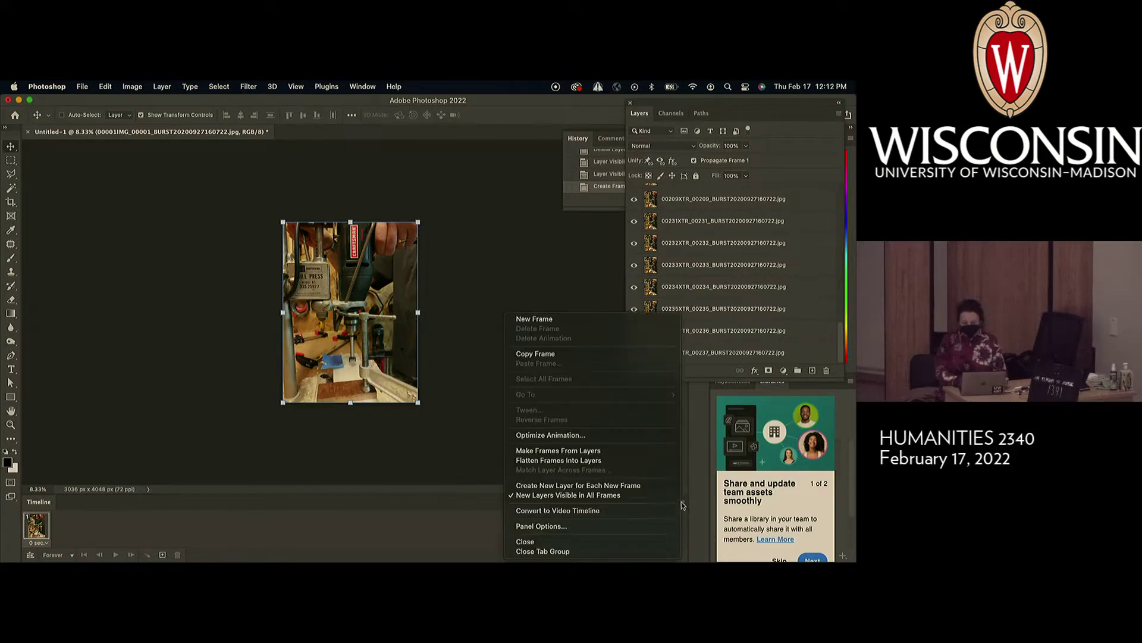
# Apply Make Frames From Layers so each burst-photo layer becomes a 0-sec frame.
pyautogui.click(541, 450)
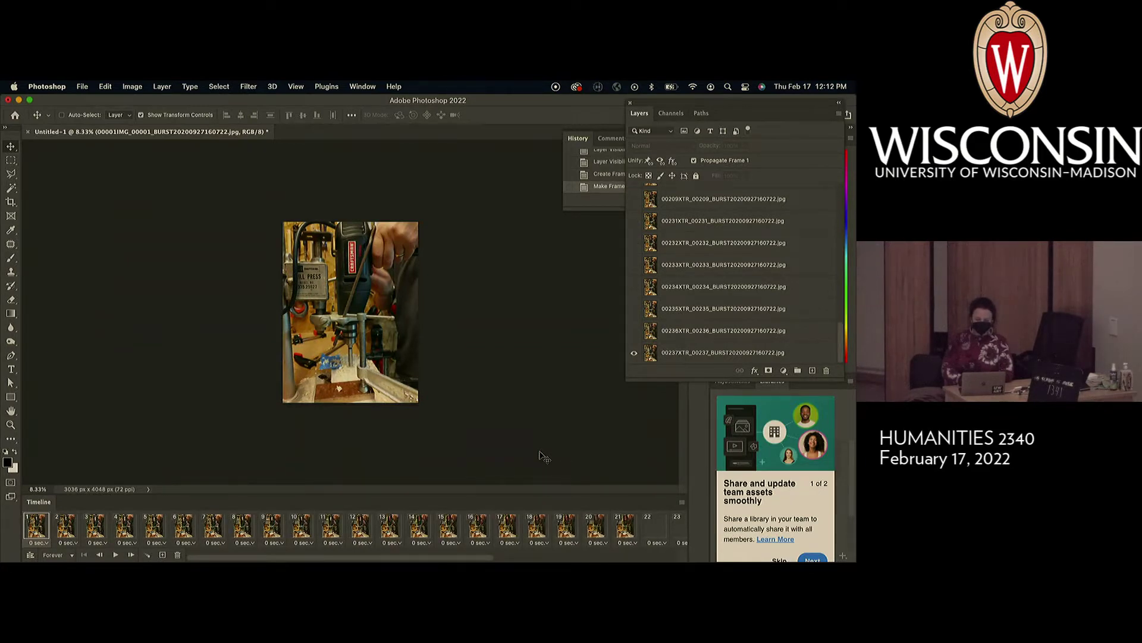
pyautogui.hscroll(5, 488, 533)
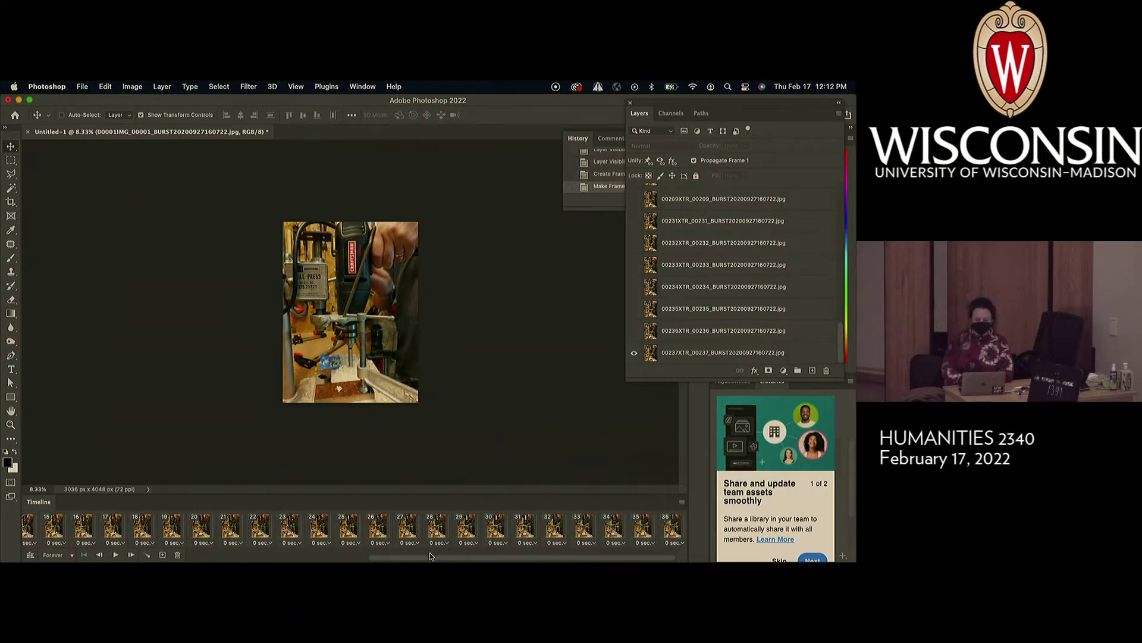
pyautogui.hscroll(-5, 226, 527)
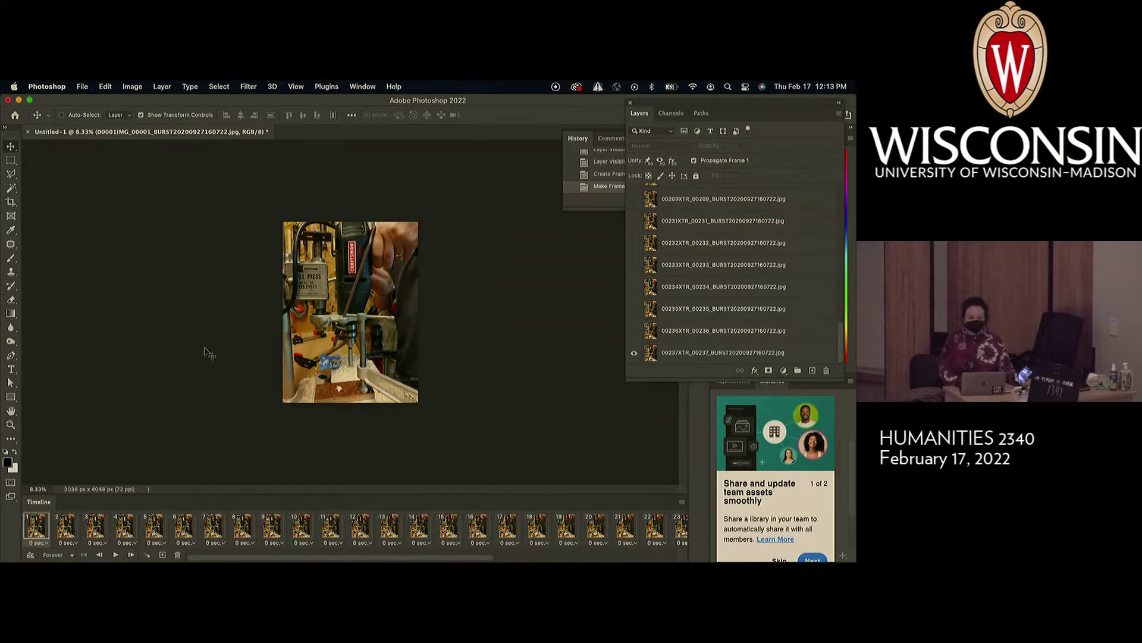
# Set Image Size in pixels to height 1000, giving 750 × 1000 px from 3036 × 4048.
pyautogui.click(132, 87)
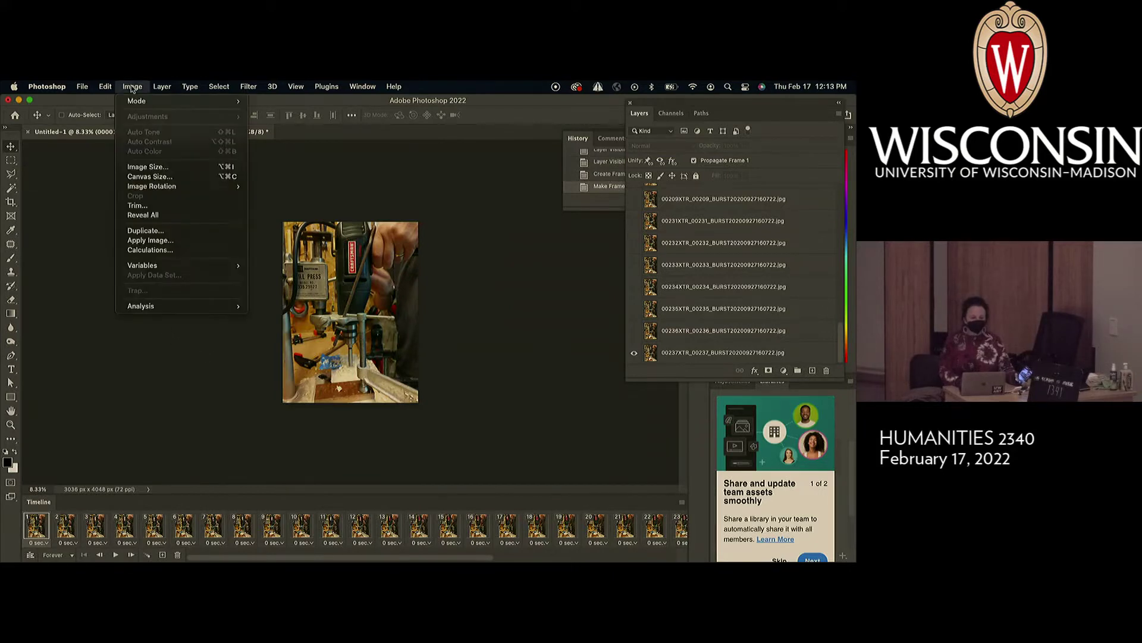
pyautogui.click(133, 169)
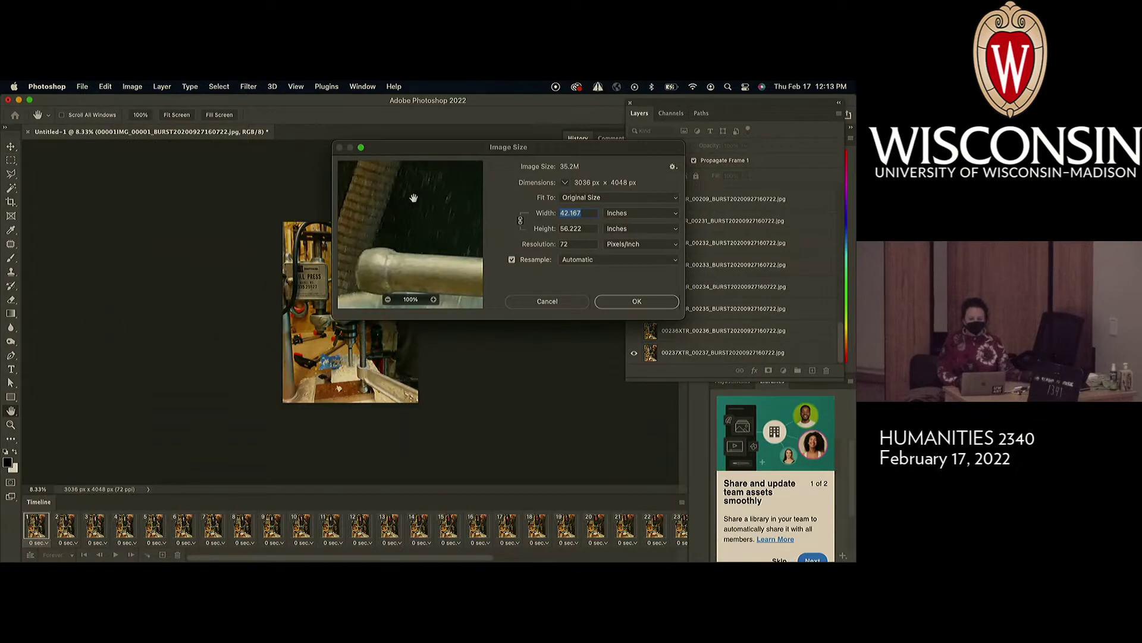
pyautogui.moveTo(441, 149); pyautogui.dragTo(198, 203)
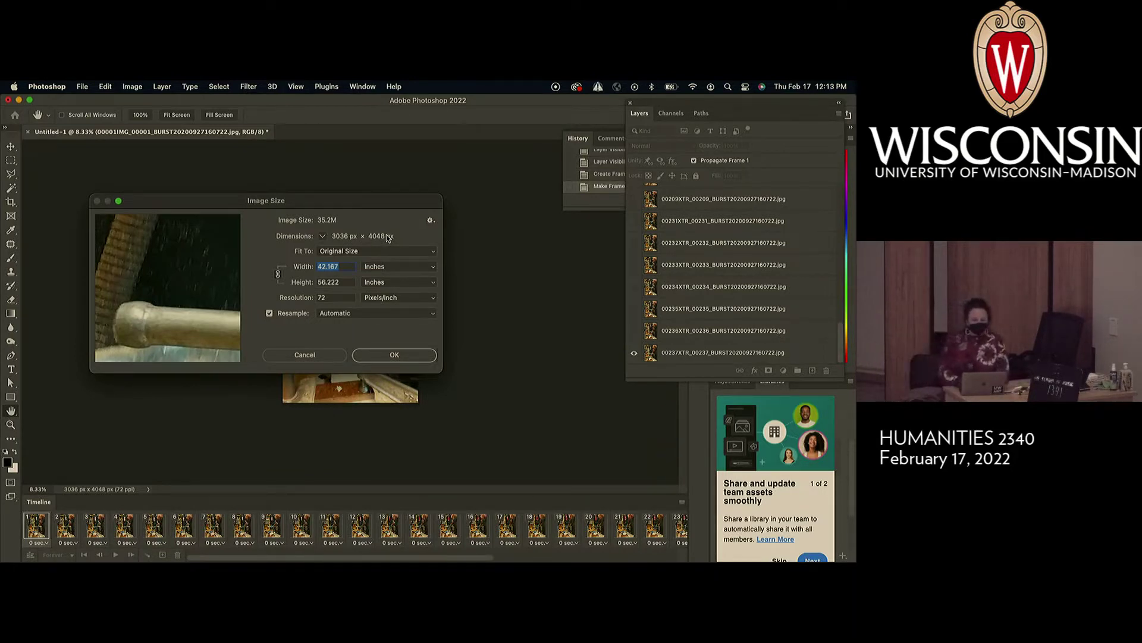
pyautogui.click(382, 268)
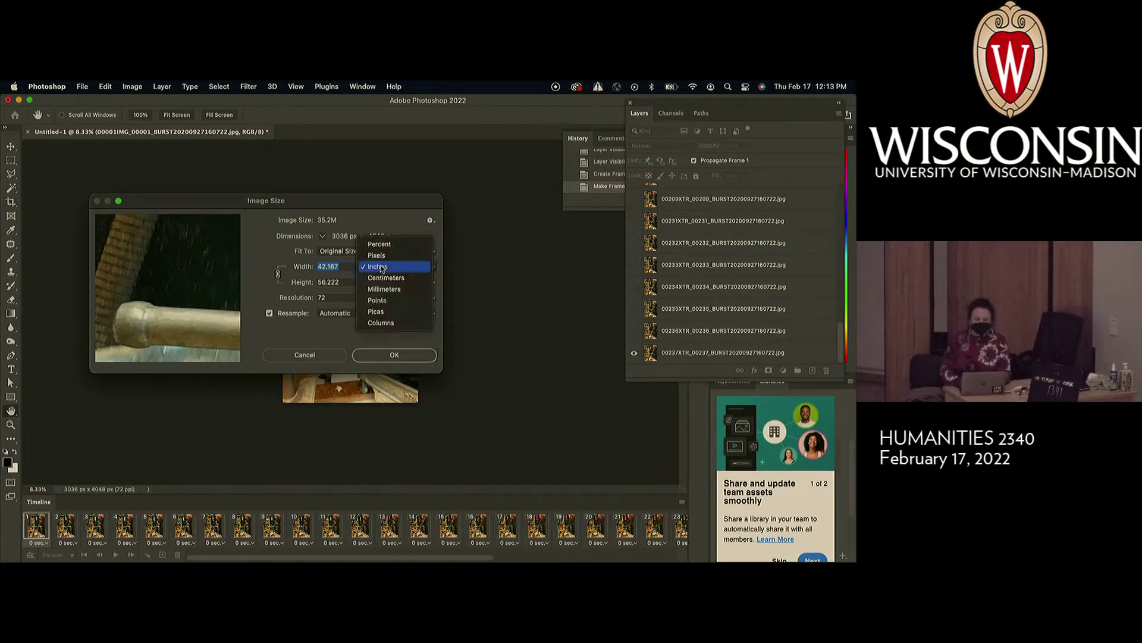
pyautogui.click(382, 256)
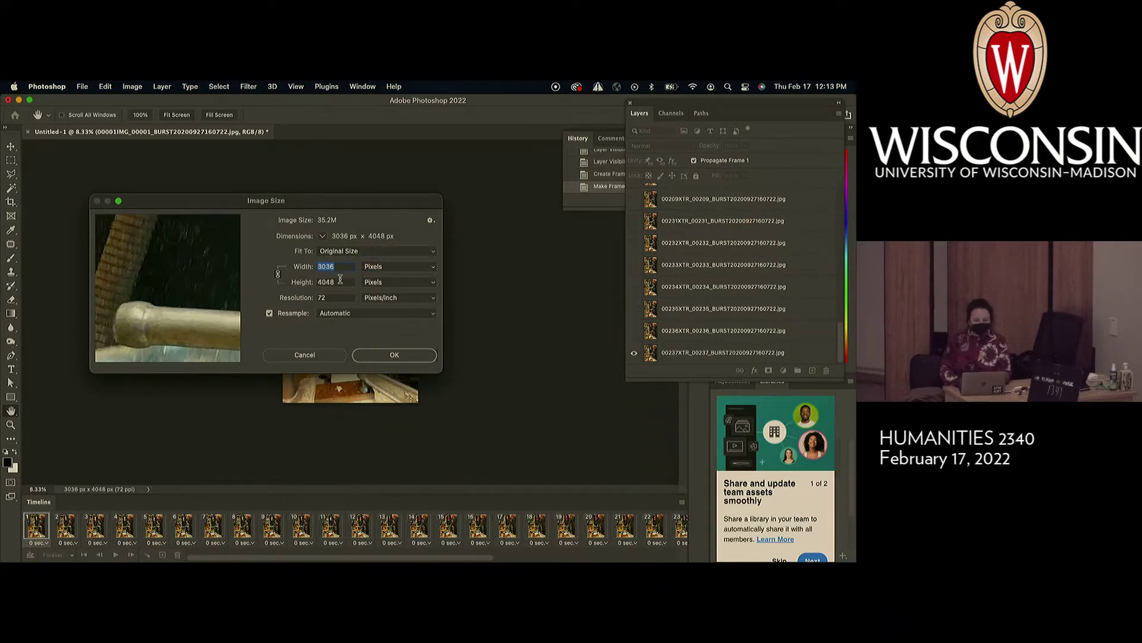
pyautogui.moveTo(339, 283); pyautogui.dragTo(310, 283)
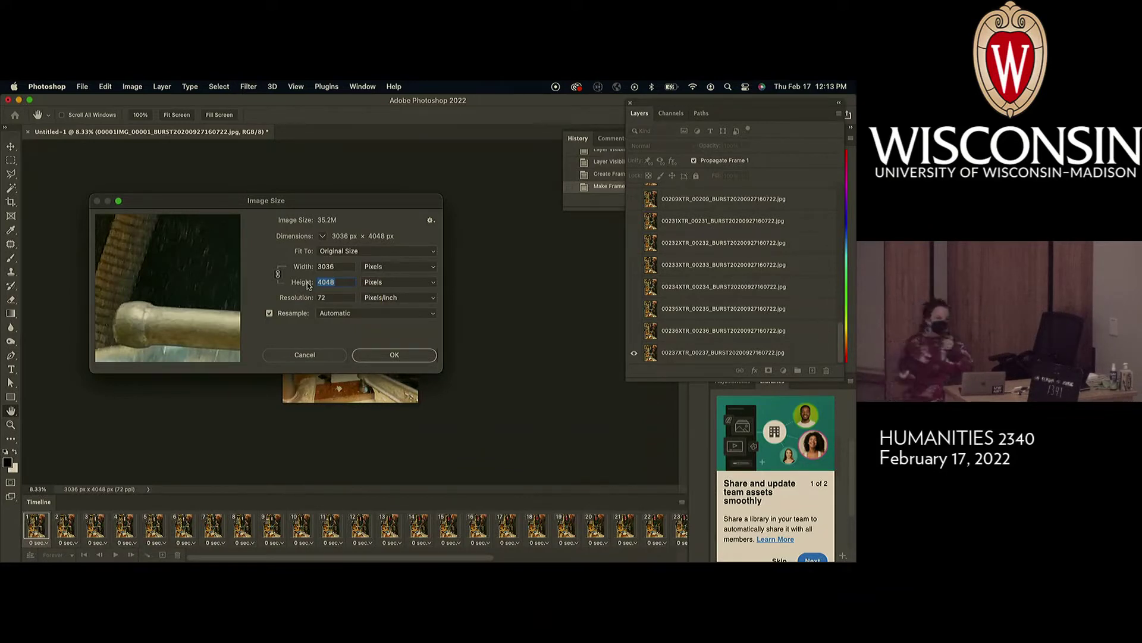
pyautogui.write('1')
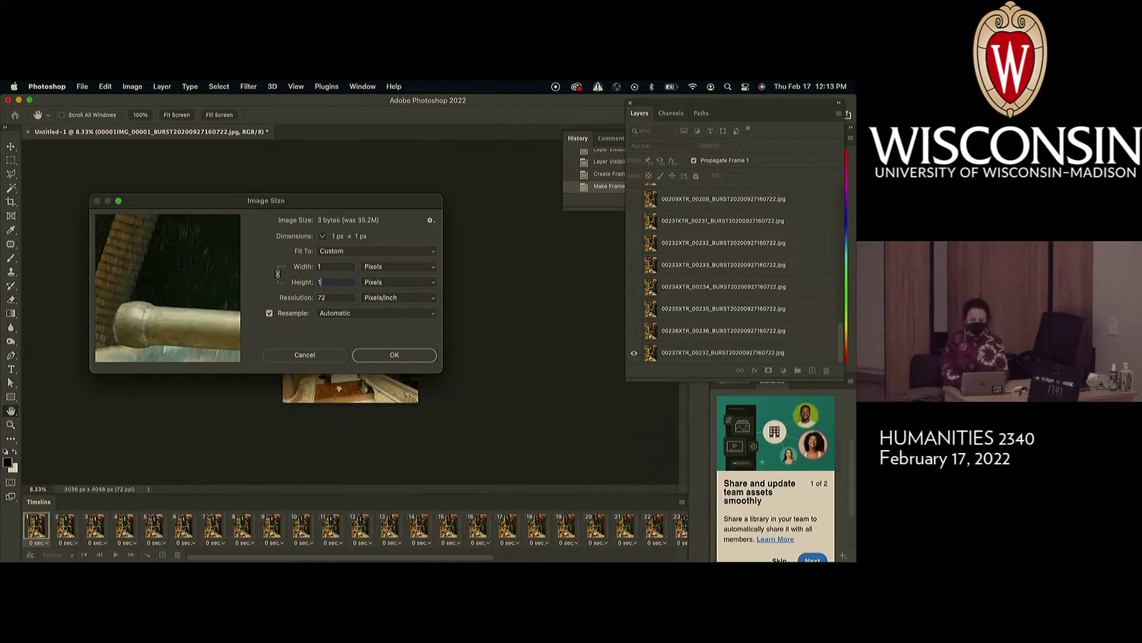
pyautogui.write('100')
pyautogui.press('BackSpace')
pyautogui.press('BackSpace')
pyautogui.press('BackSpace')
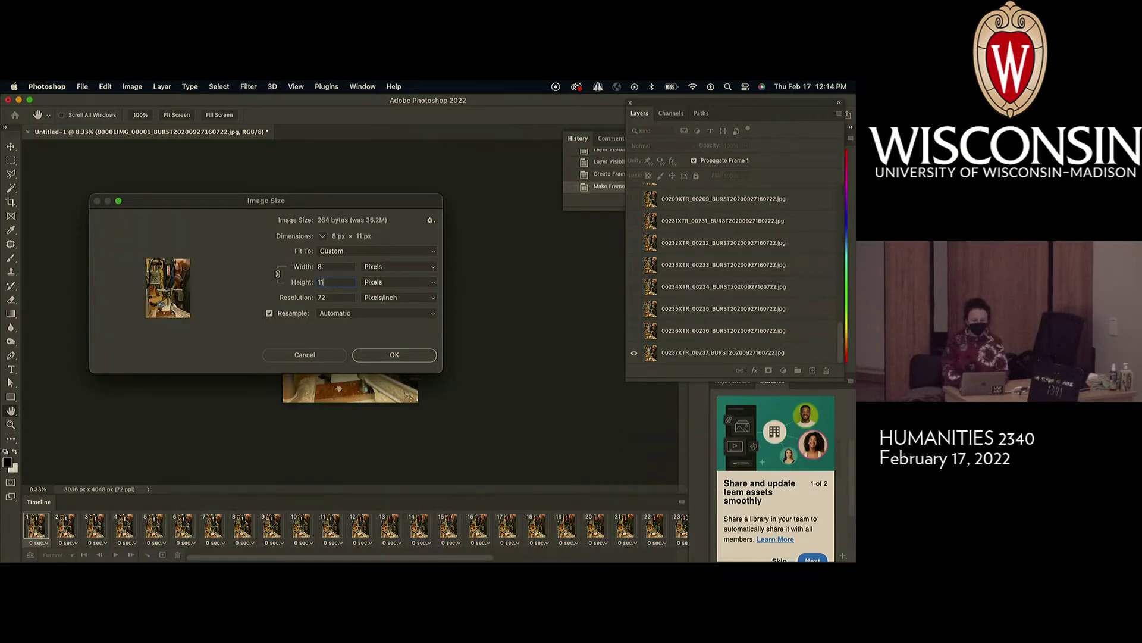
pyautogui.write('000')
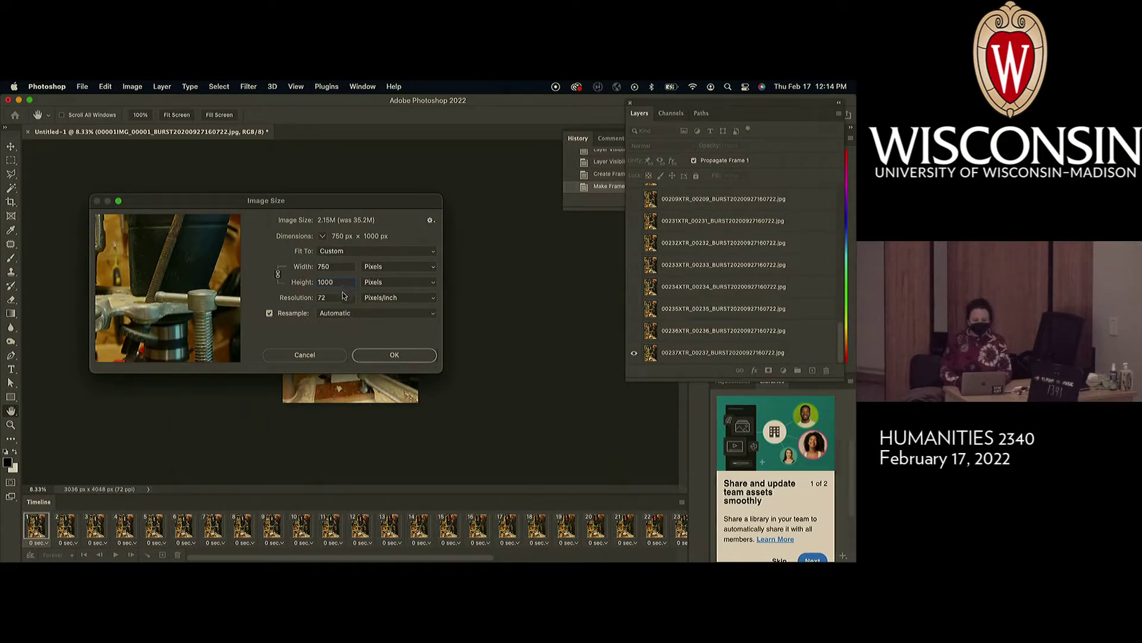
pyautogui.click(395, 356)
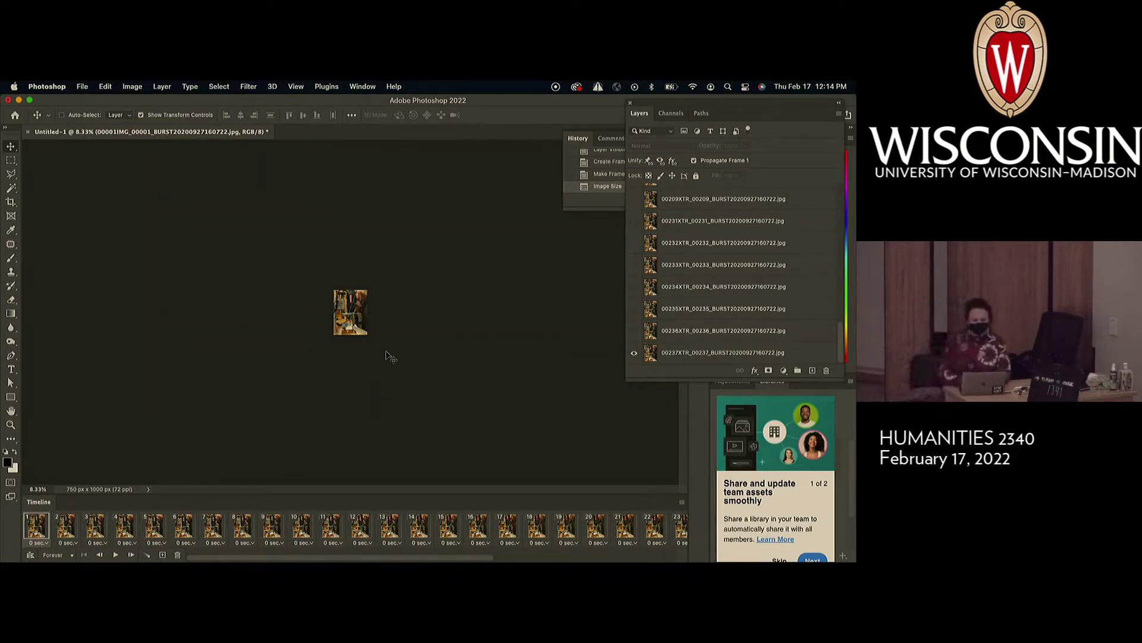
# Zoom into the canvas and play the burst-photo frame animation in the Timeline.
pyautogui.scroll(5, 361, 309)
pyautogui.scroll(2, 384, 289)
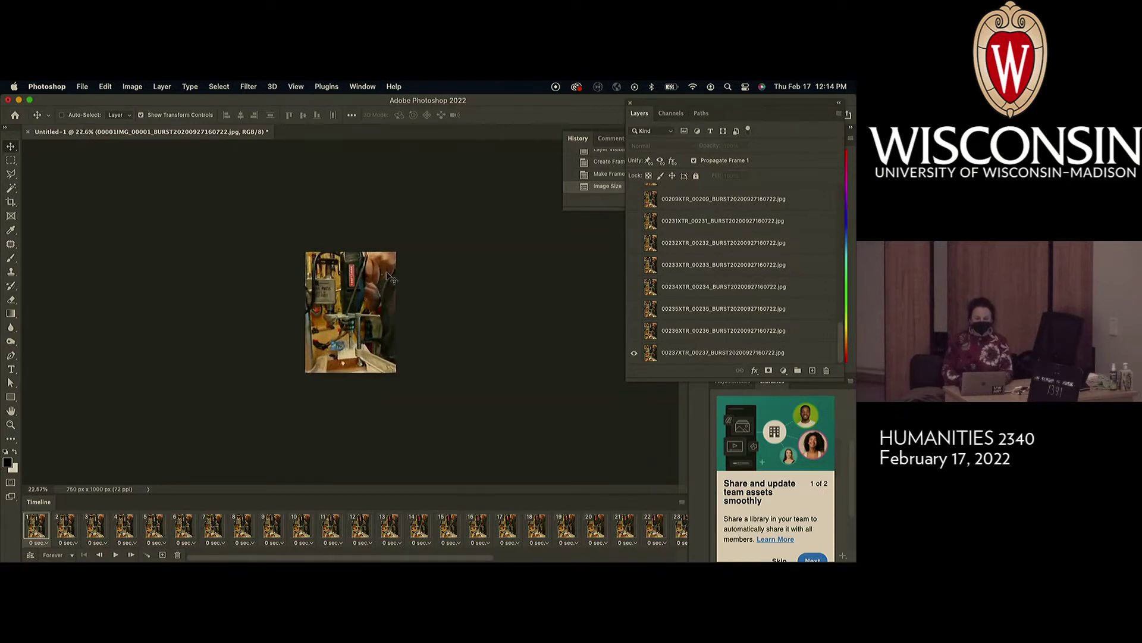
pyautogui.scroll(5, 343, 329)
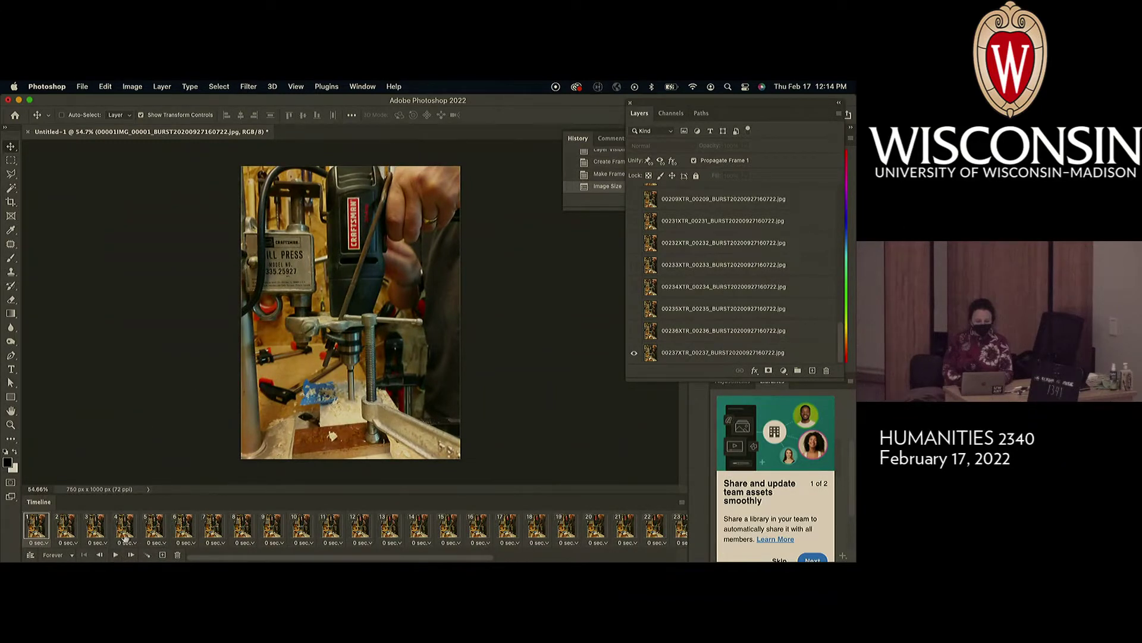
pyautogui.click(114, 554)
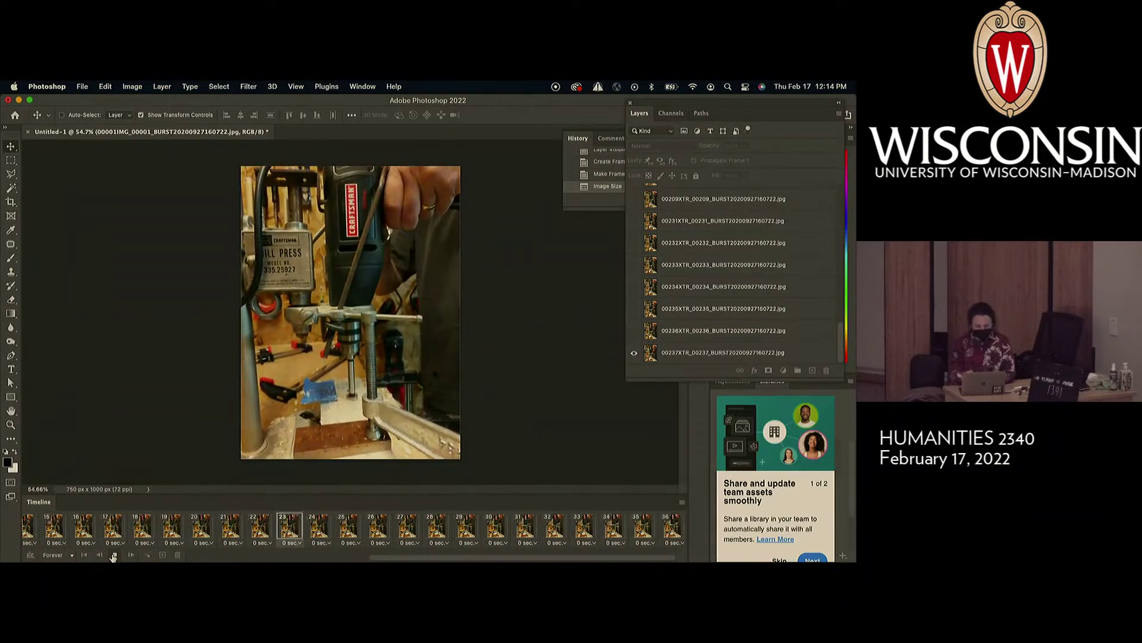
# Stop playback and inspect frame 2's disposal options without changing them.
pyautogui.click(113, 555)
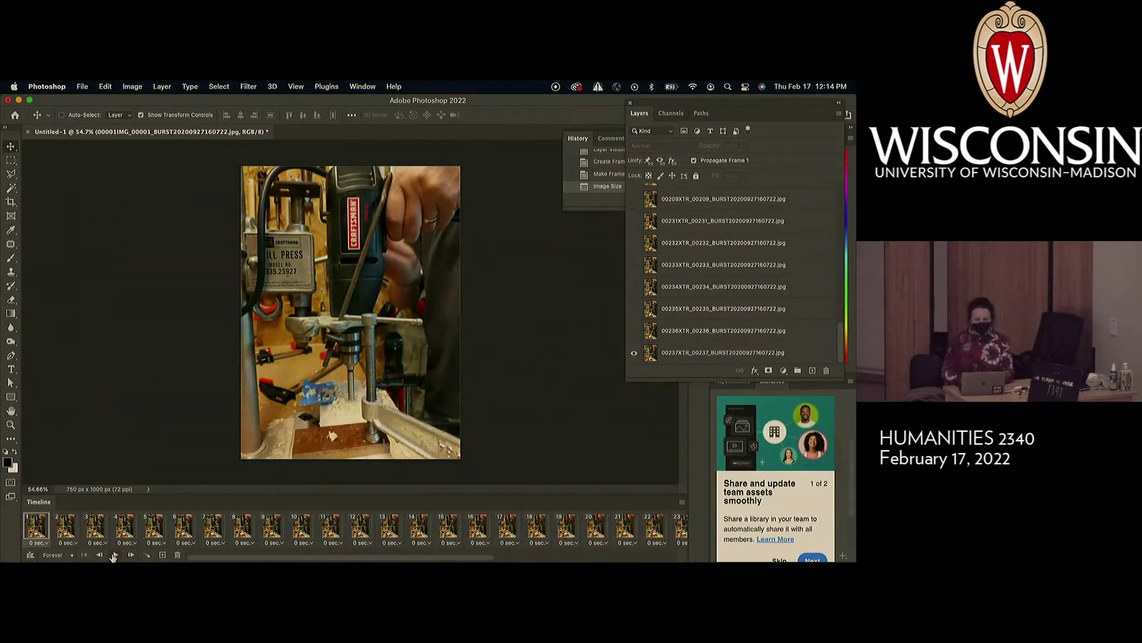
pyautogui.click(68, 531)
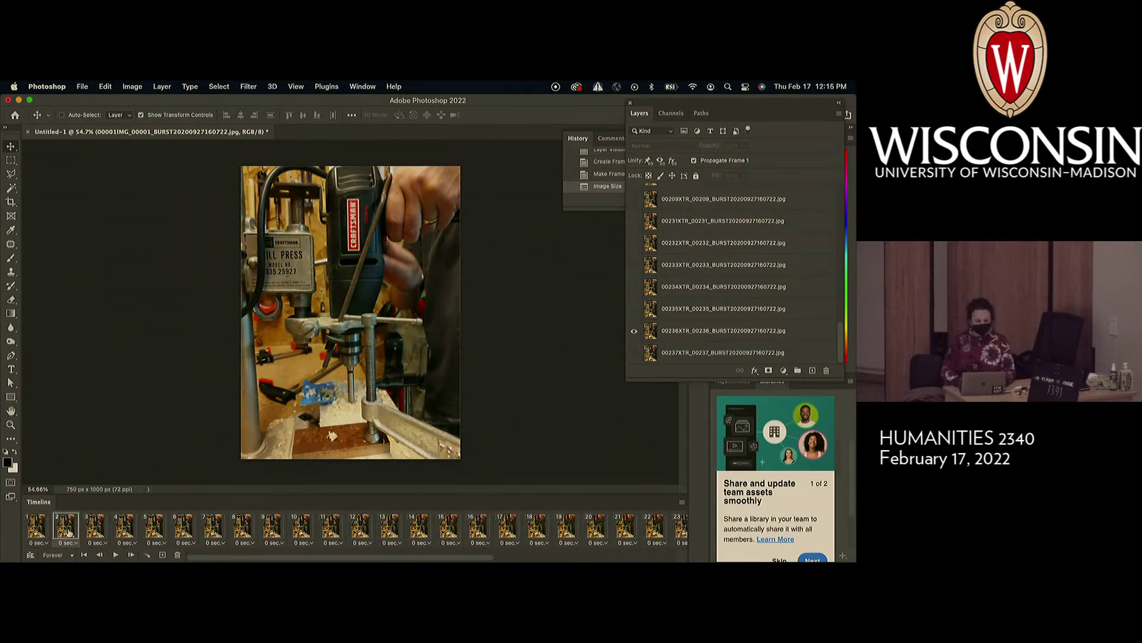
pyautogui.rightClick(125, 528)
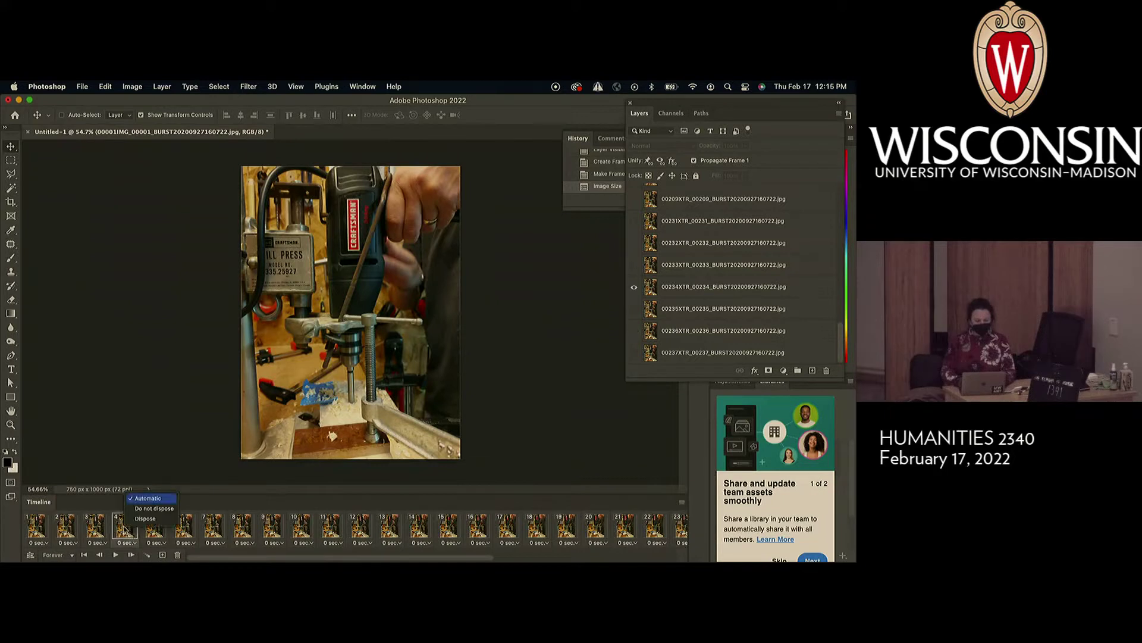
pyautogui.click(70, 526)
pyautogui.click(67, 530)
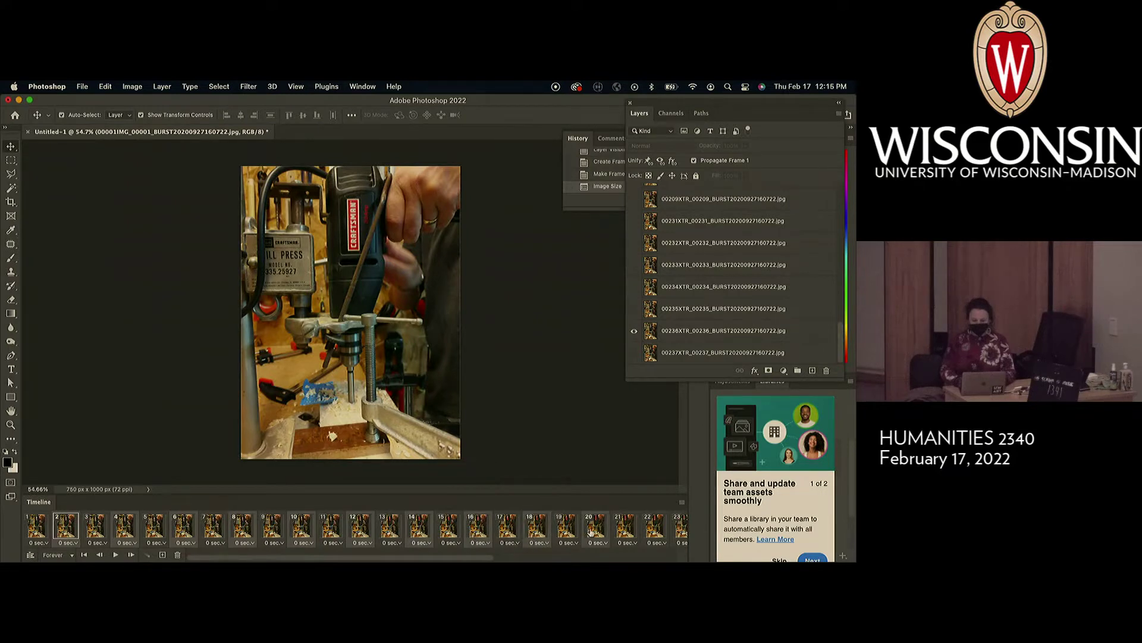
# Select the later frames 19–36 and set their disposal to Dispose.
pyautogui.hscroll(3, 651, 531)
pyautogui.hscroll(5, 650, 532)
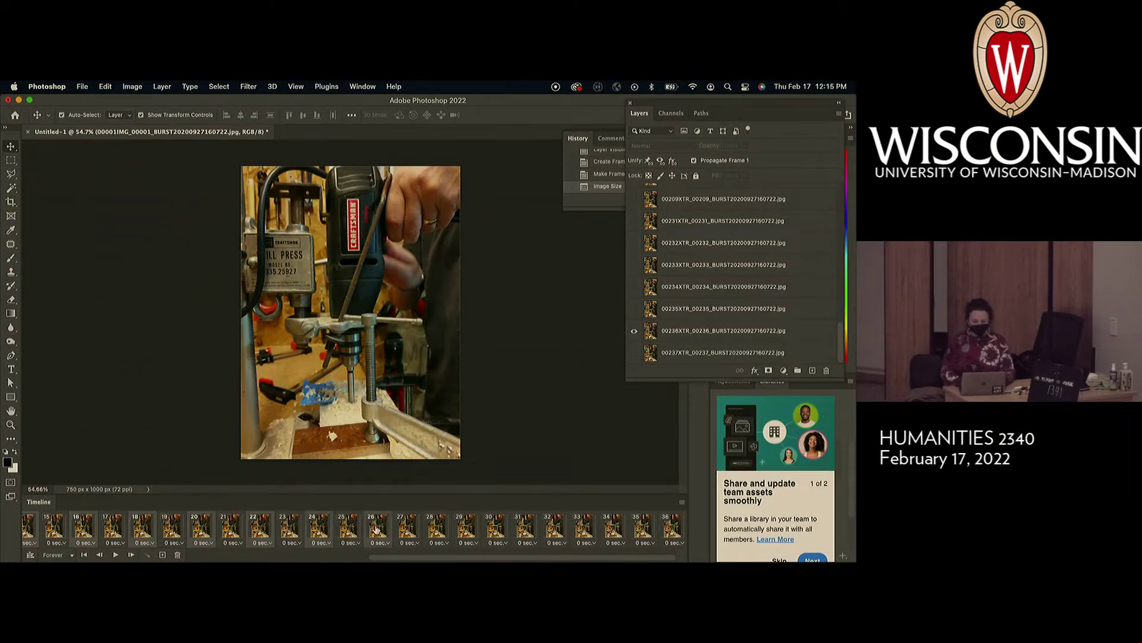
pyautogui.keyDown('super'); pyautogui.click(439, 527); pyautogui.keyUp('super')
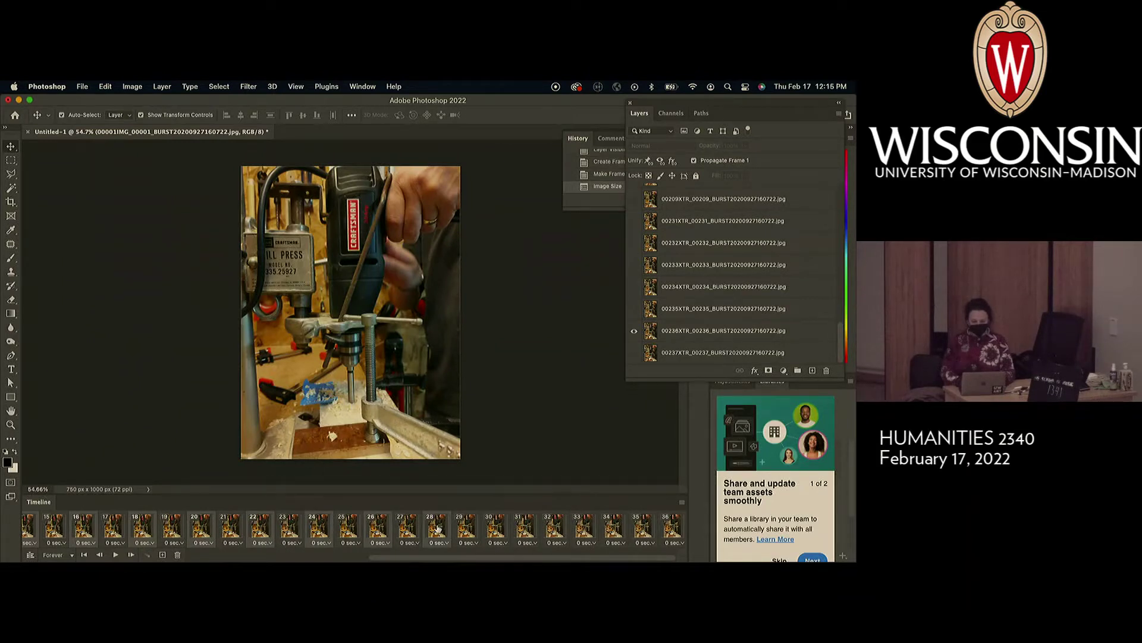
pyautogui.keyDown('super'); pyautogui.click(496, 528); pyautogui.keyUp('super')
pyautogui.keyDown('super'); pyautogui.click(562, 530); pyautogui.keyUp('super')
pyautogui.keyDown('super'); pyautogui.click(619, 529); pyautogui.keyUp('super')
pyautogui.keyDown('super'); pyautogui.click(669, 531); pyautogui.keyUp('super')
pyautogui.rightClick(670, 530)
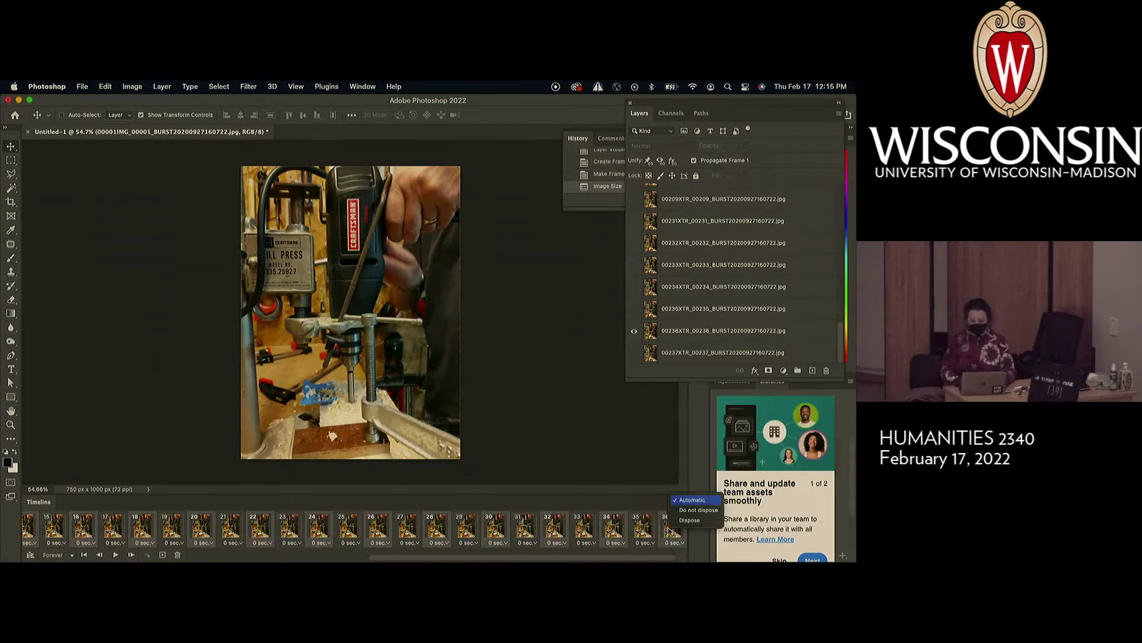
pyautogui.click(689, 520)
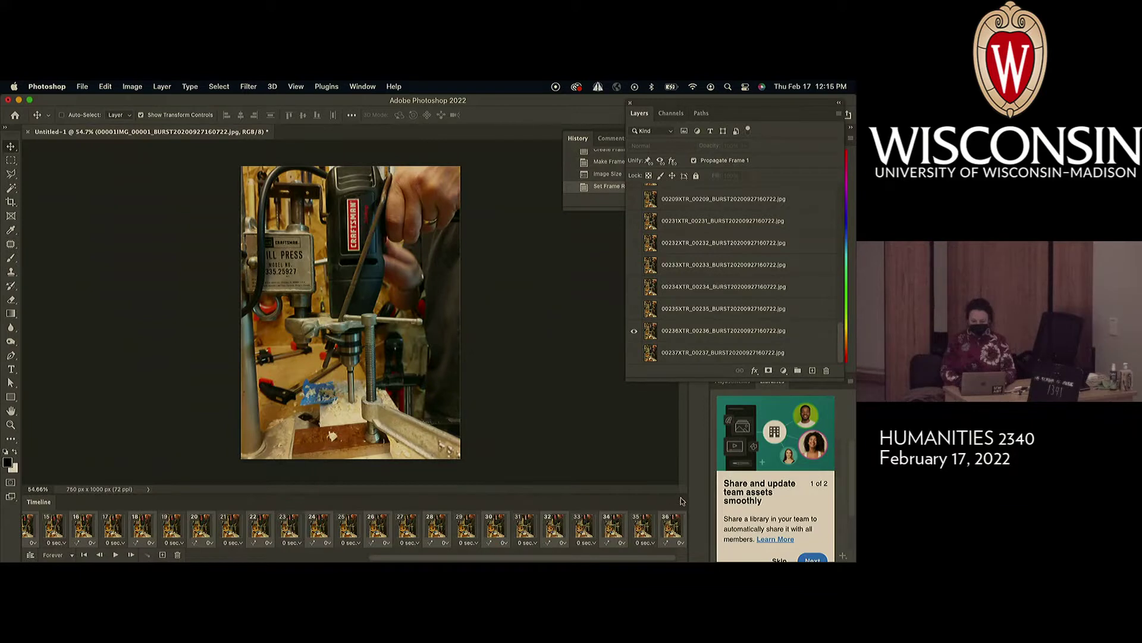
# Delete the selected frames from the Timeline, confirming with Yes, leaving 18 frames.
pyautogui.click(682, 501)
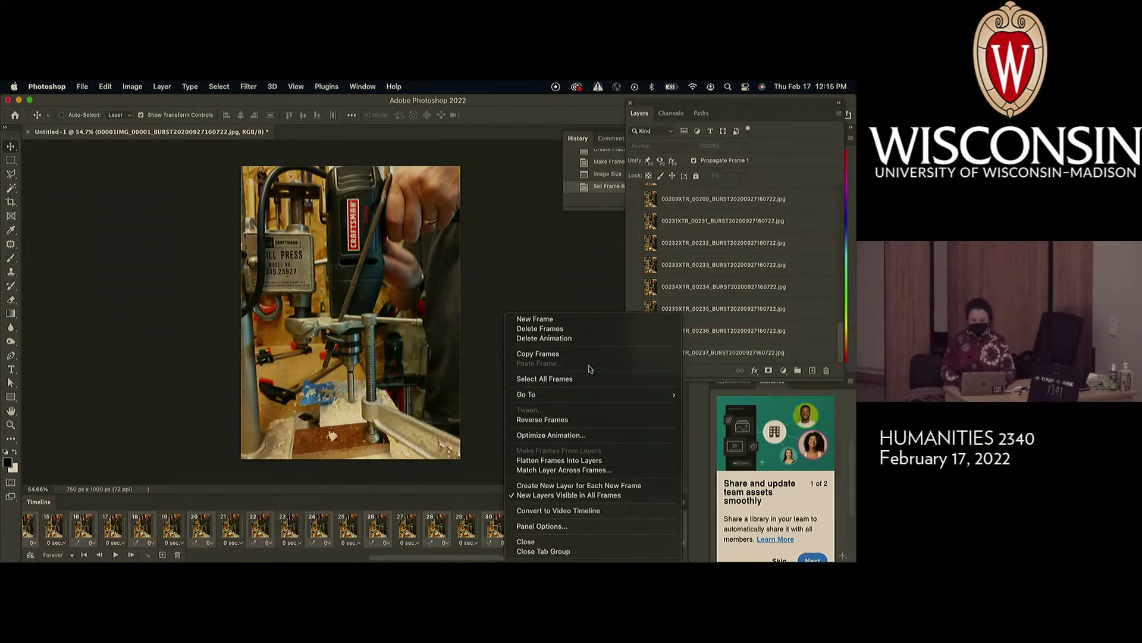
pyautogui.click(589, 328)
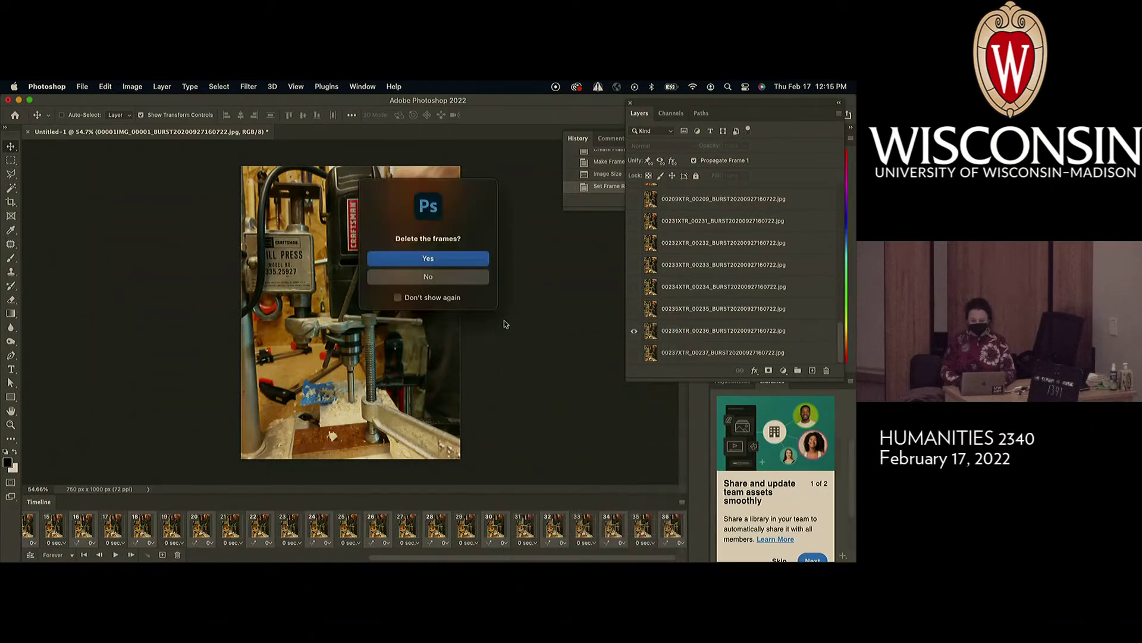
pyautogui.click(457, 259)
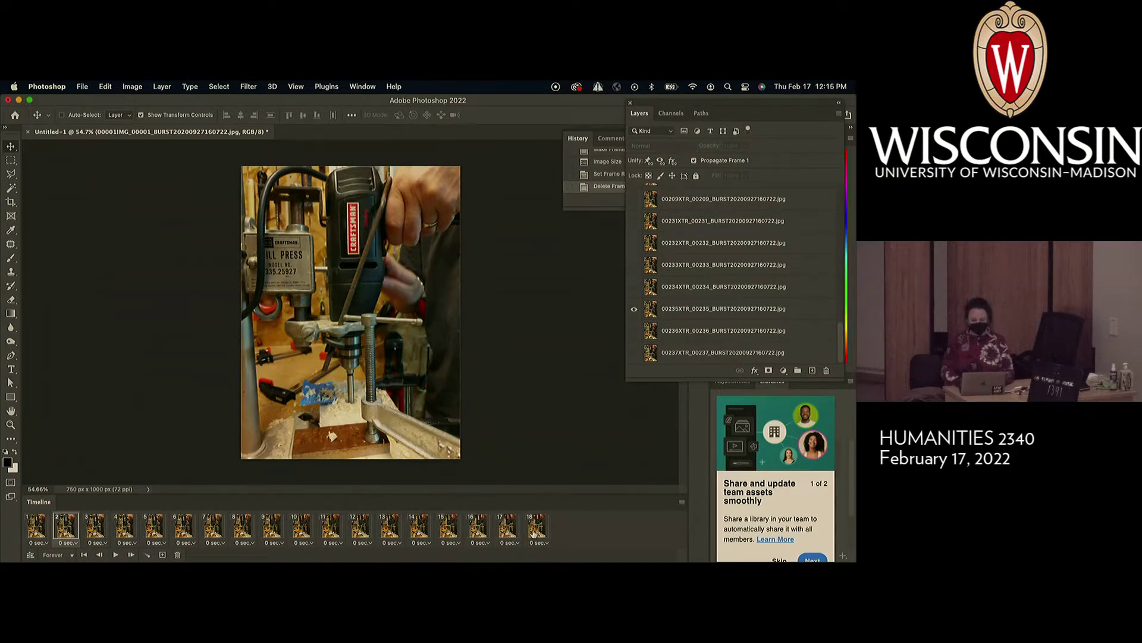
# Preview the 18-frame loop, then choose a new delay for frame 18.
pyautogui.press('space')
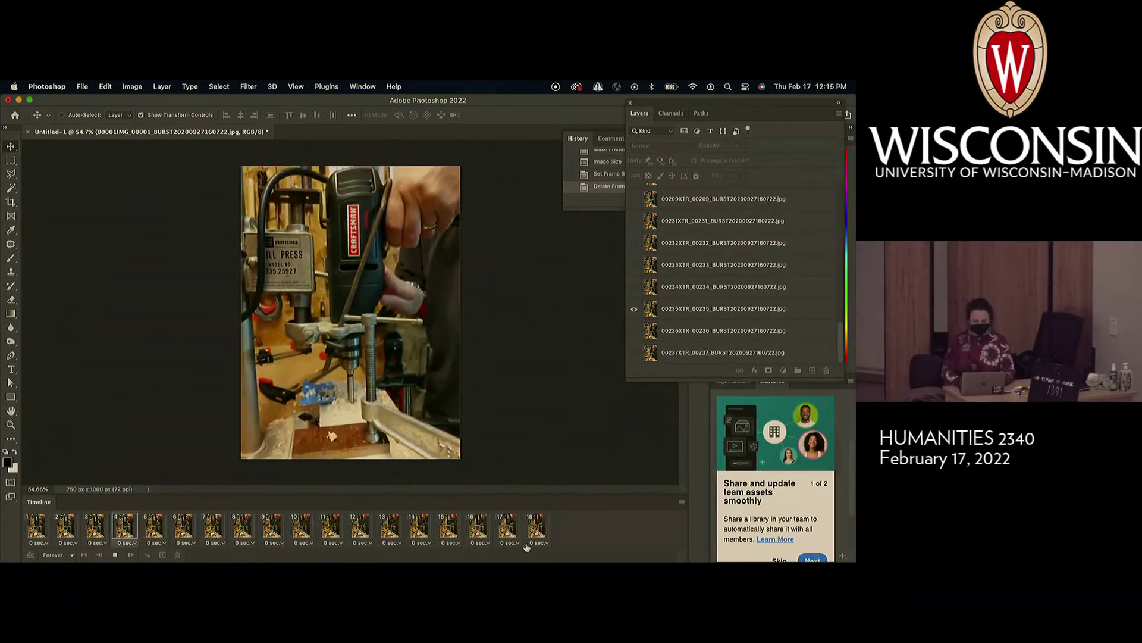
pyautogui.press('space')
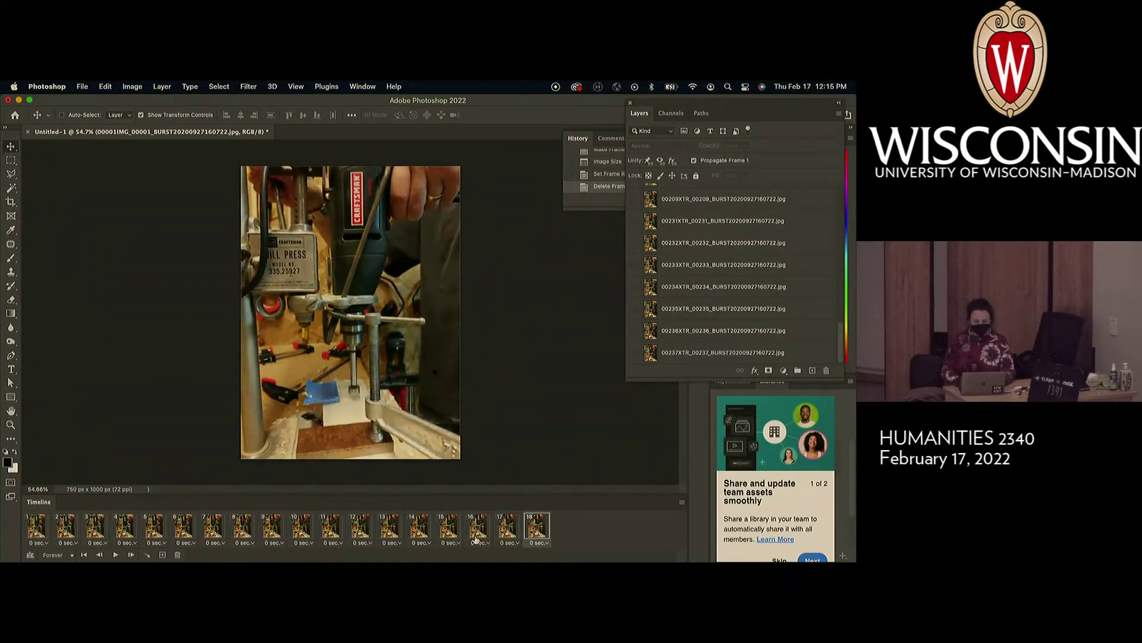
pyautogui.click(541, 542)
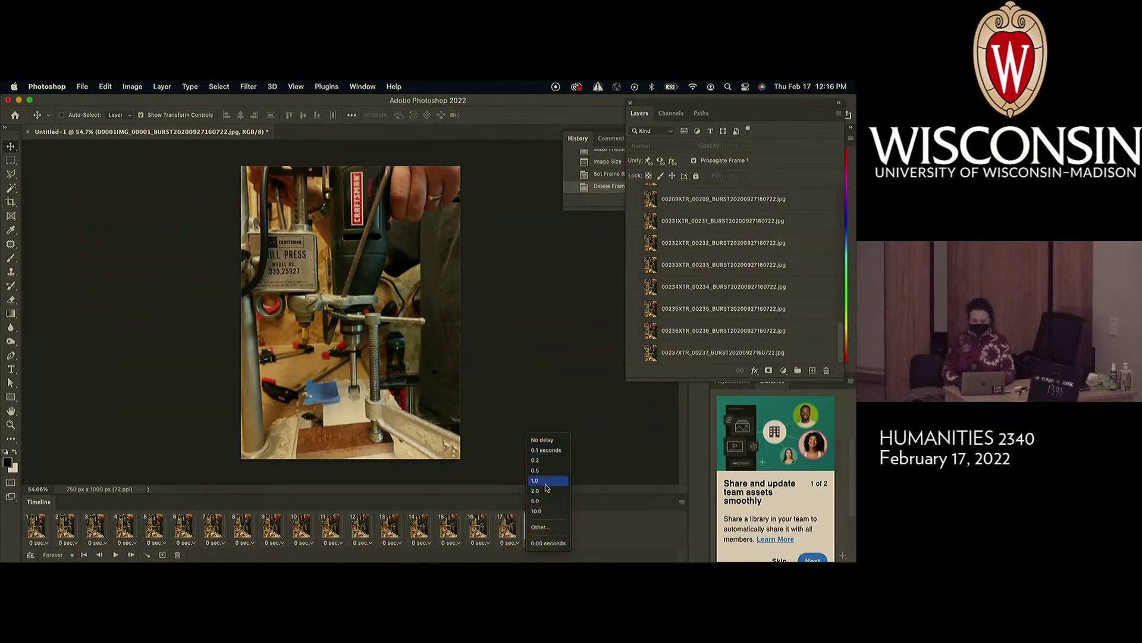
pyautogui.click(548, 440)
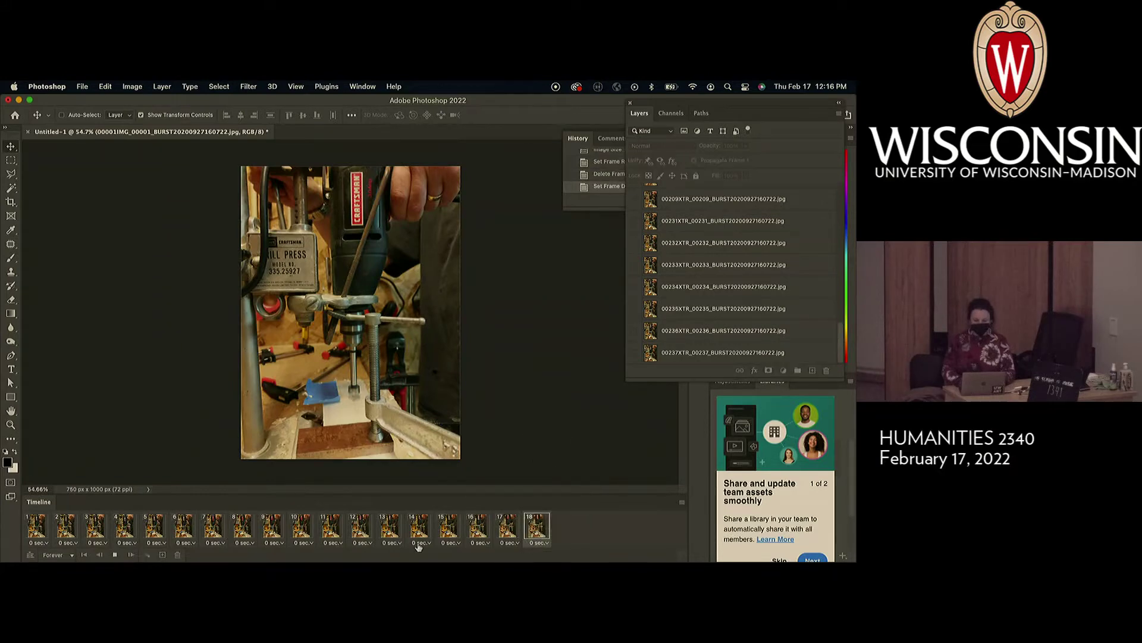
# Replay the animation to check the new timing, then return to frame 1.
pyautogui.press('space')
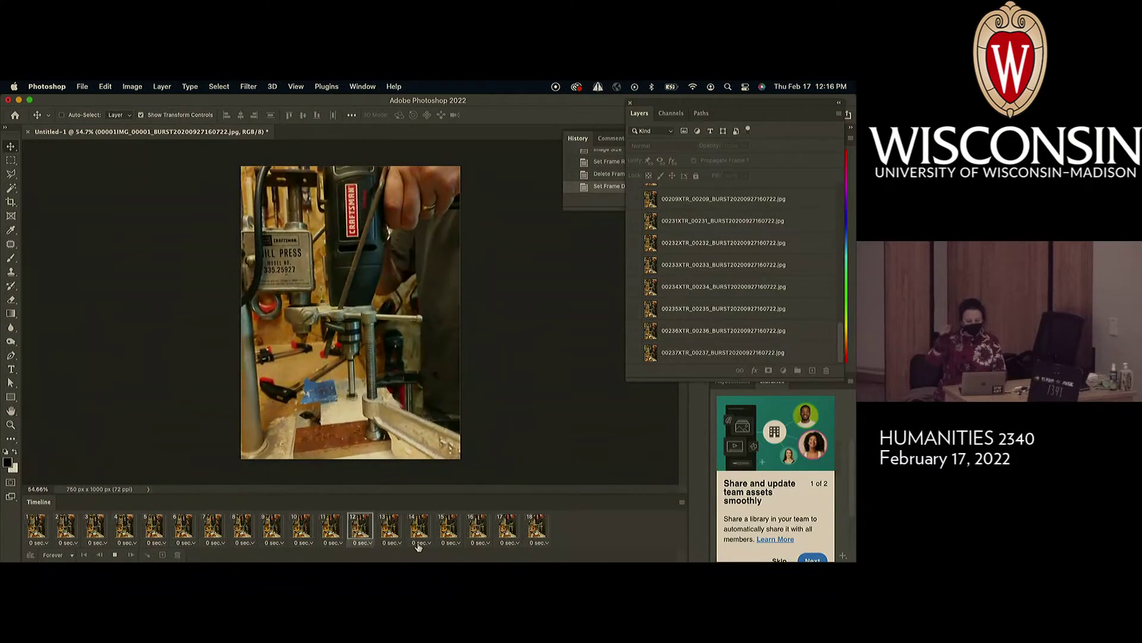
pyautogui.press('space')
pyautogui.press('Right')
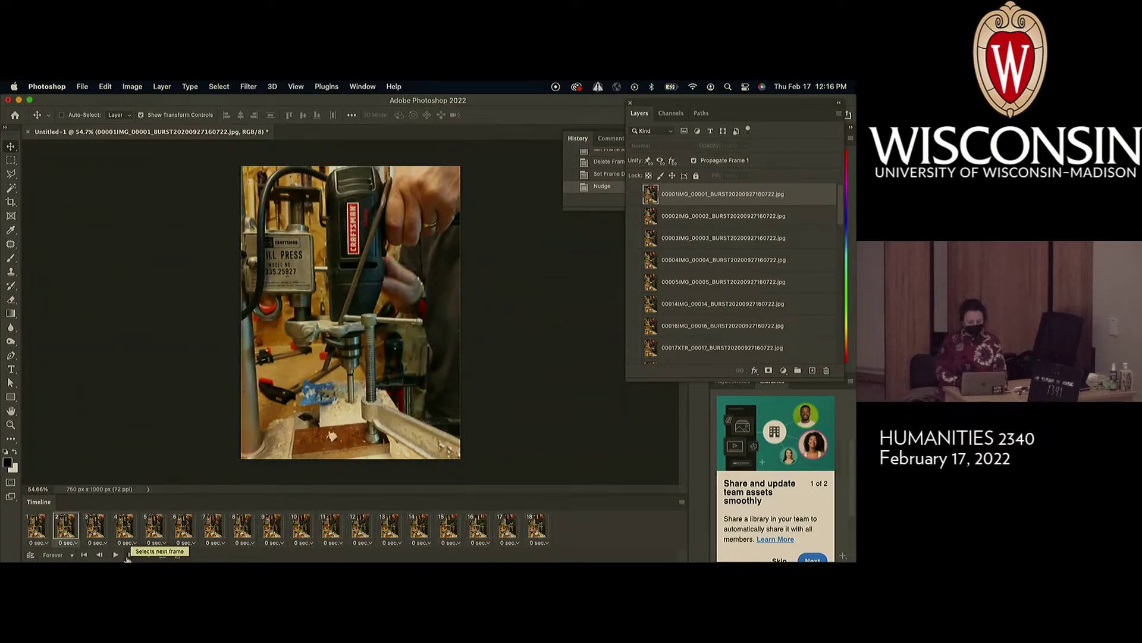
pyautogui.click(533, 534)
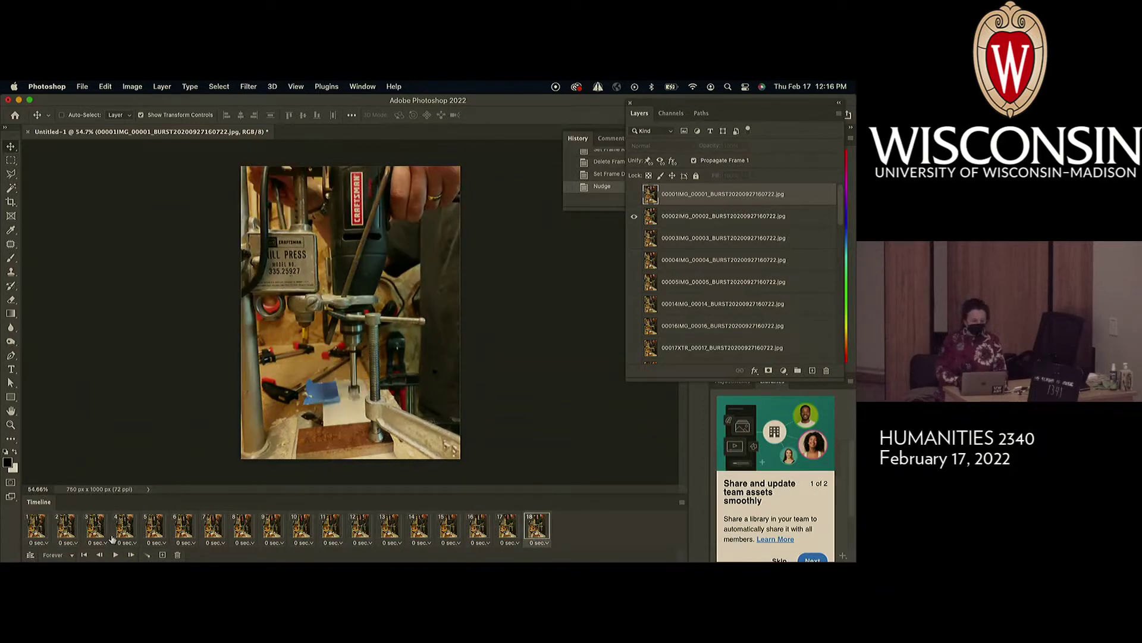
pyautogui.click(35, 533)
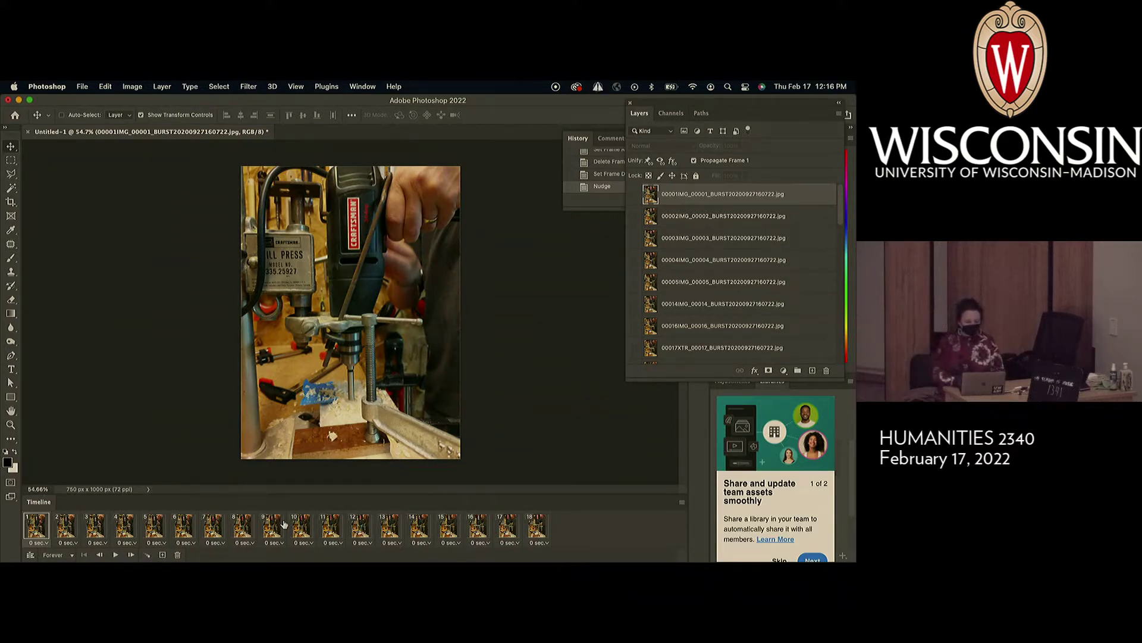
# Select the frames and duplicate the first photo layer twice with Cmd+J.
pyautogui.click(535, 534)
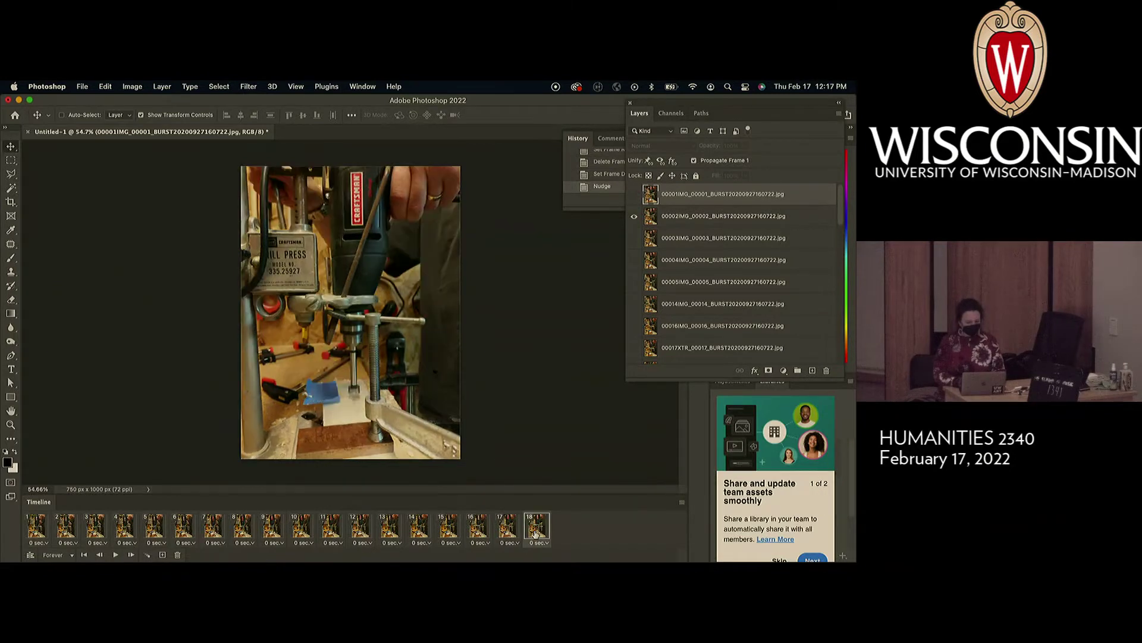
pyautogui.keyDown('shift'); pyautogui.click(42, 529); pyautogui.keyUp('shift')
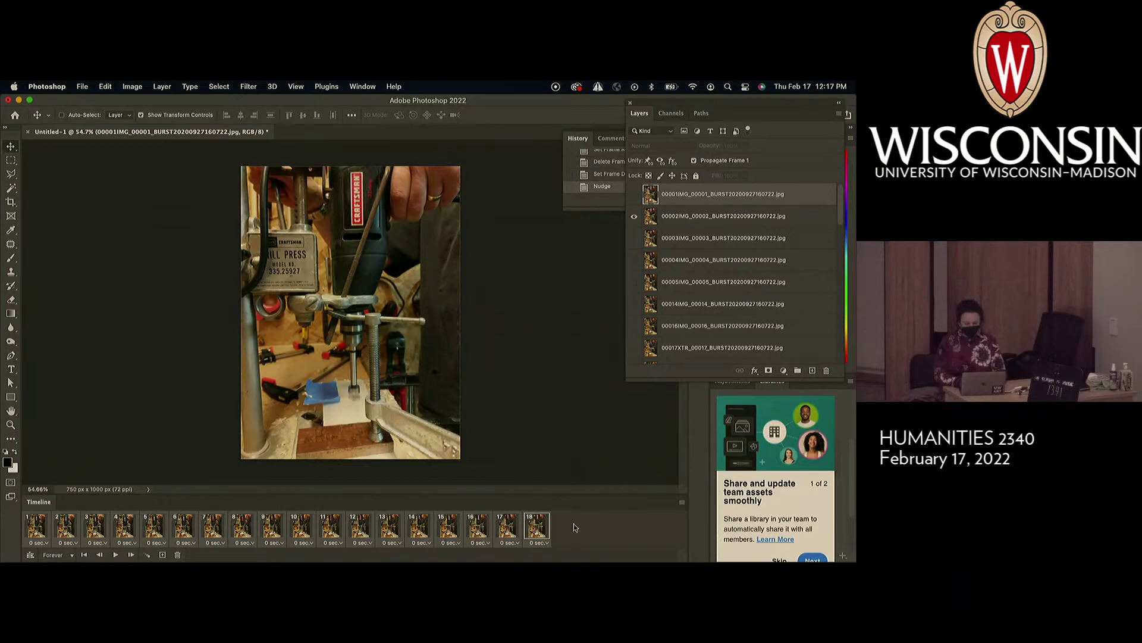
pyautogui.press('super+j')
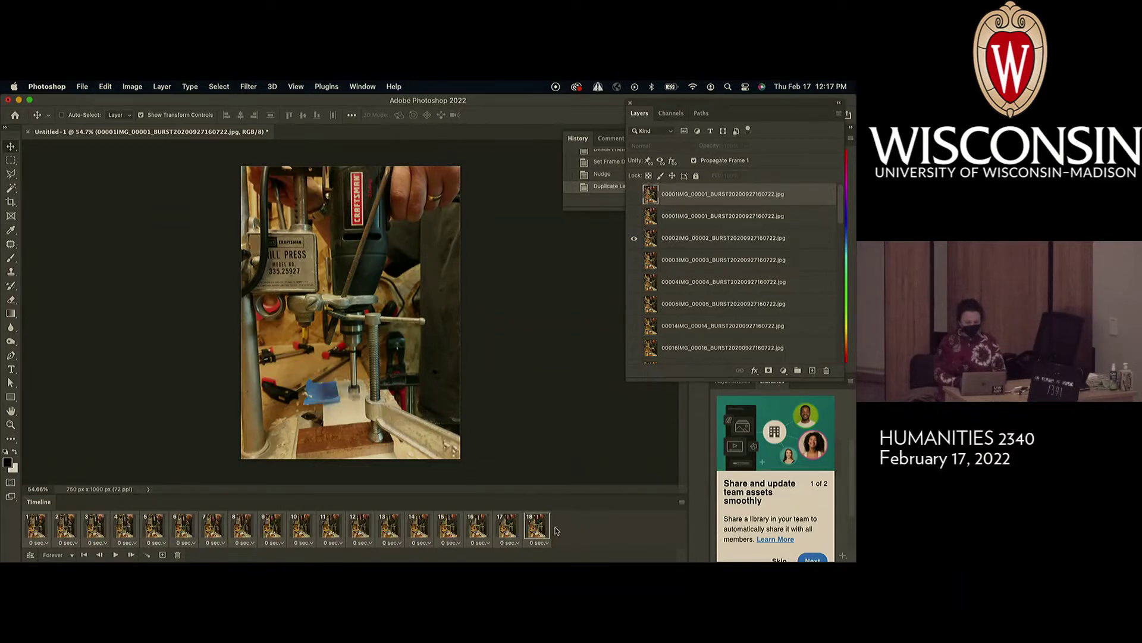
pyautogui.click(538, 529)
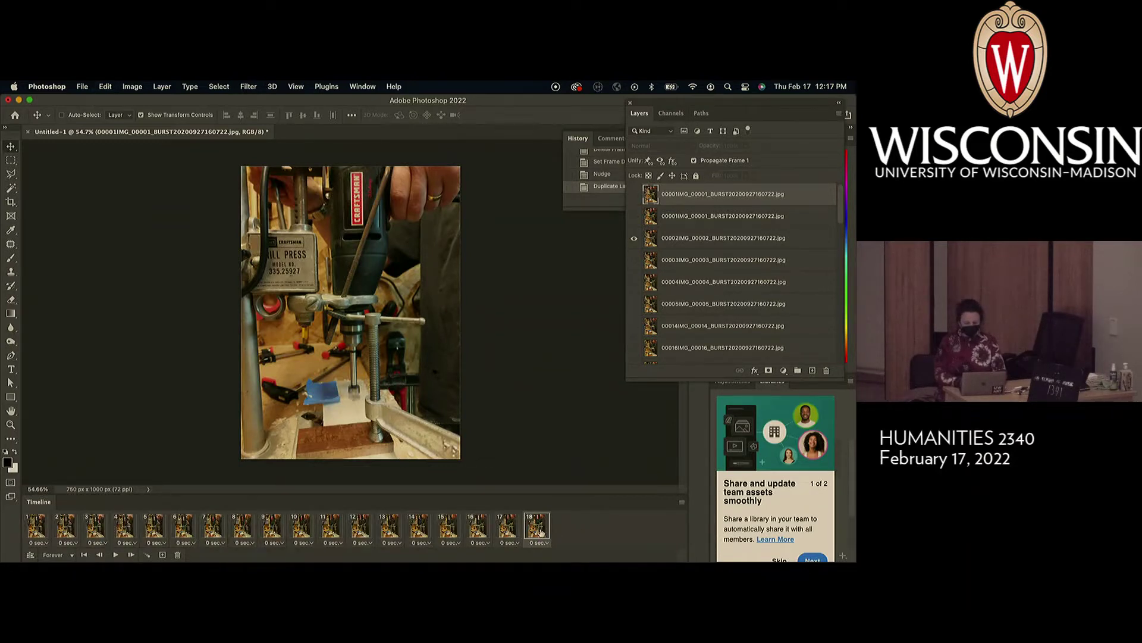
pyautogui.press('super+j')
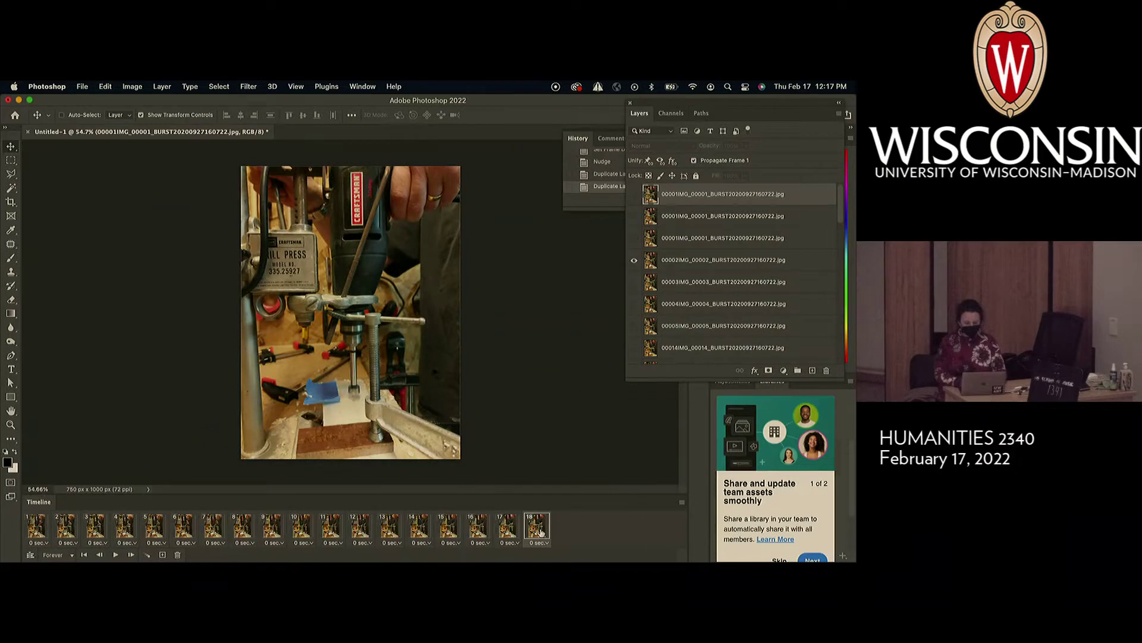
# Copy all 18 frames and paste them after frame 18 via Paste After Selection.
pyautogui.click(682, 503)
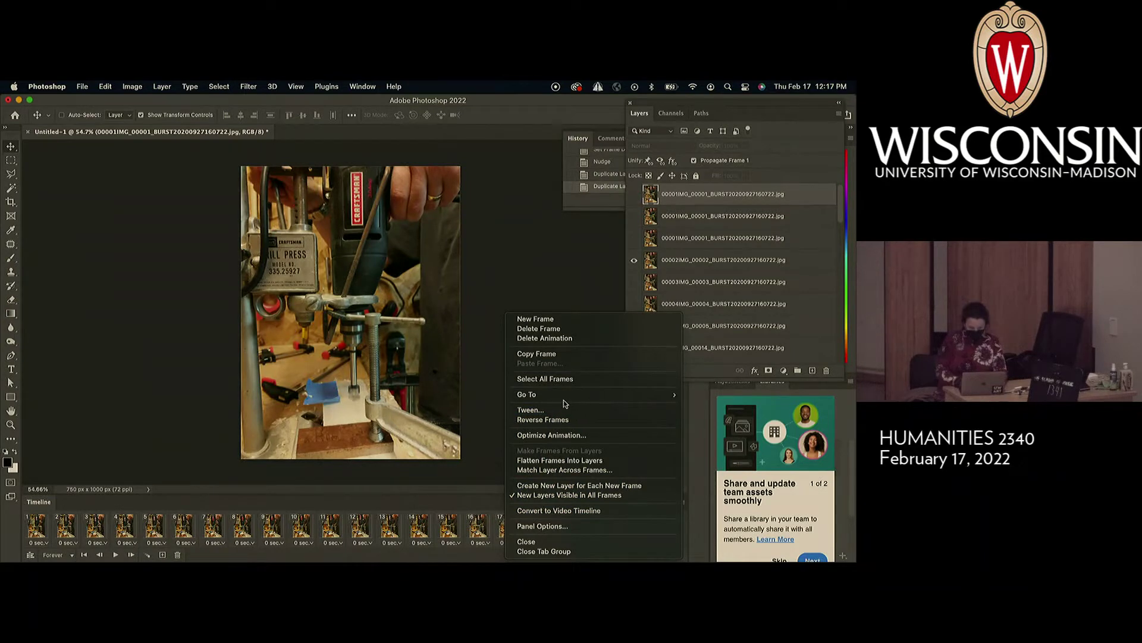
pyautogui.click(500, 443)
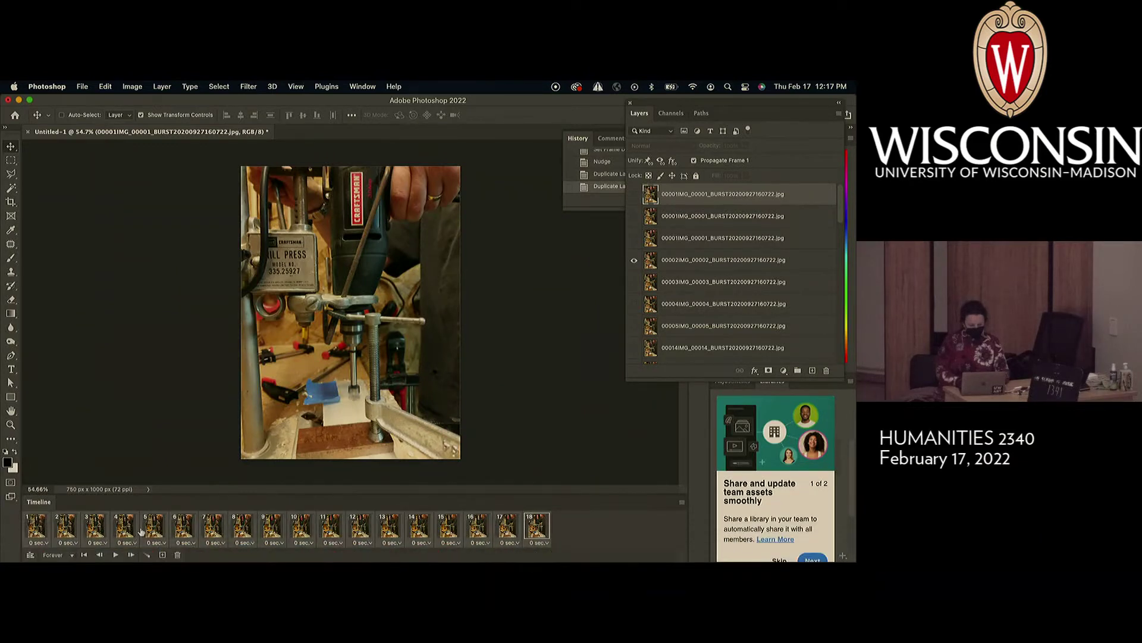
pyautogui.click(683, 503)
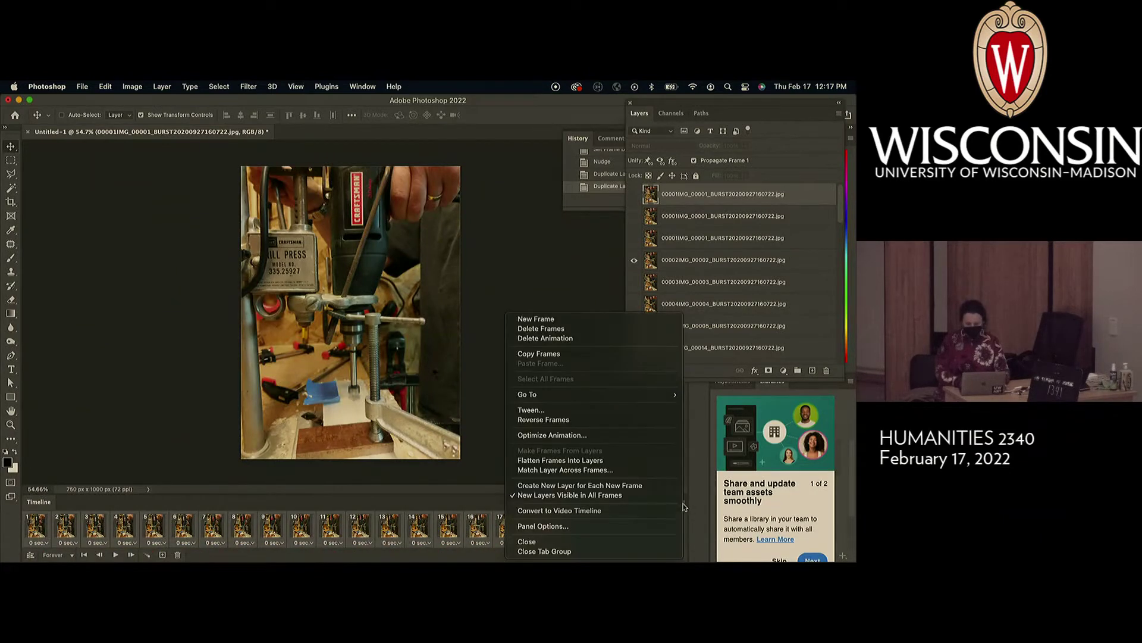
pyautogui.click(565, 354)
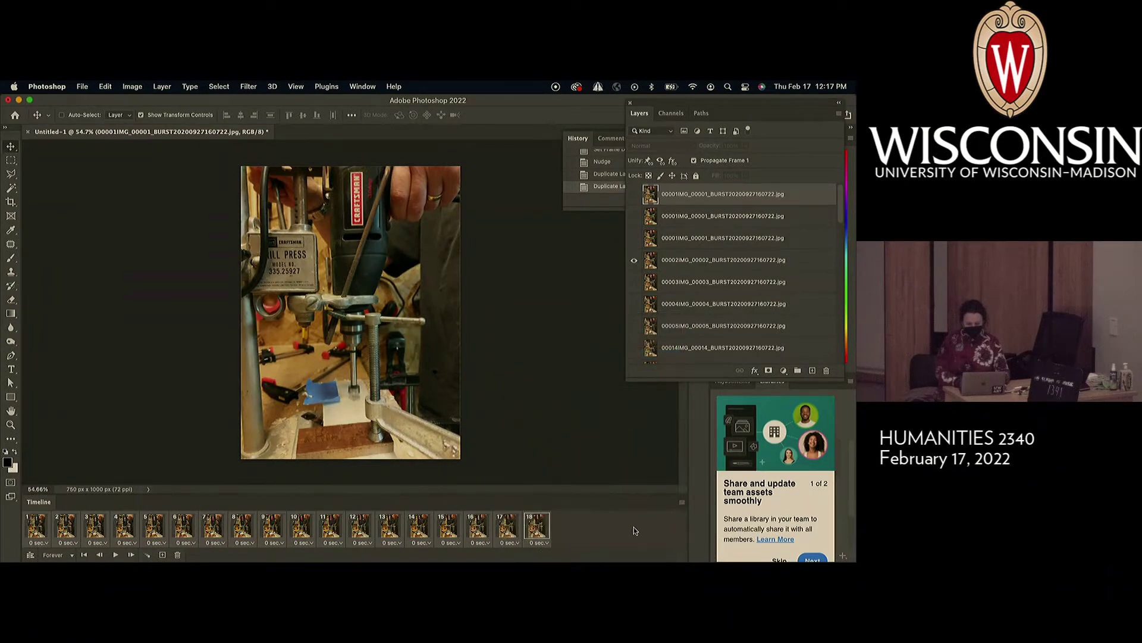
pyautogui.click(550, 534)
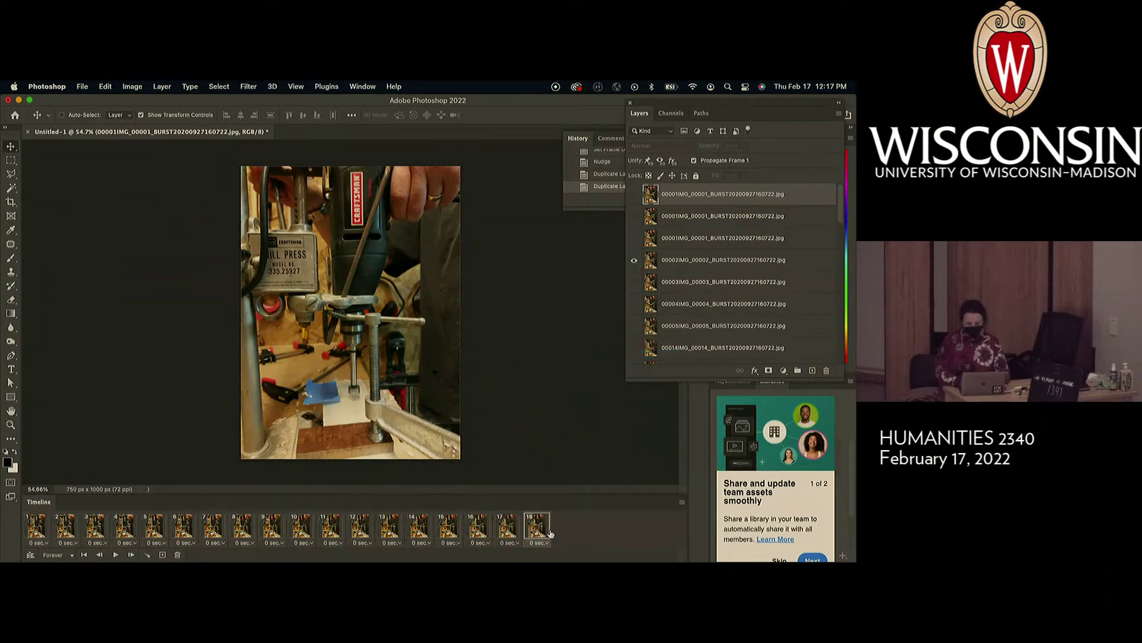
pyautogui.click(682, 503)
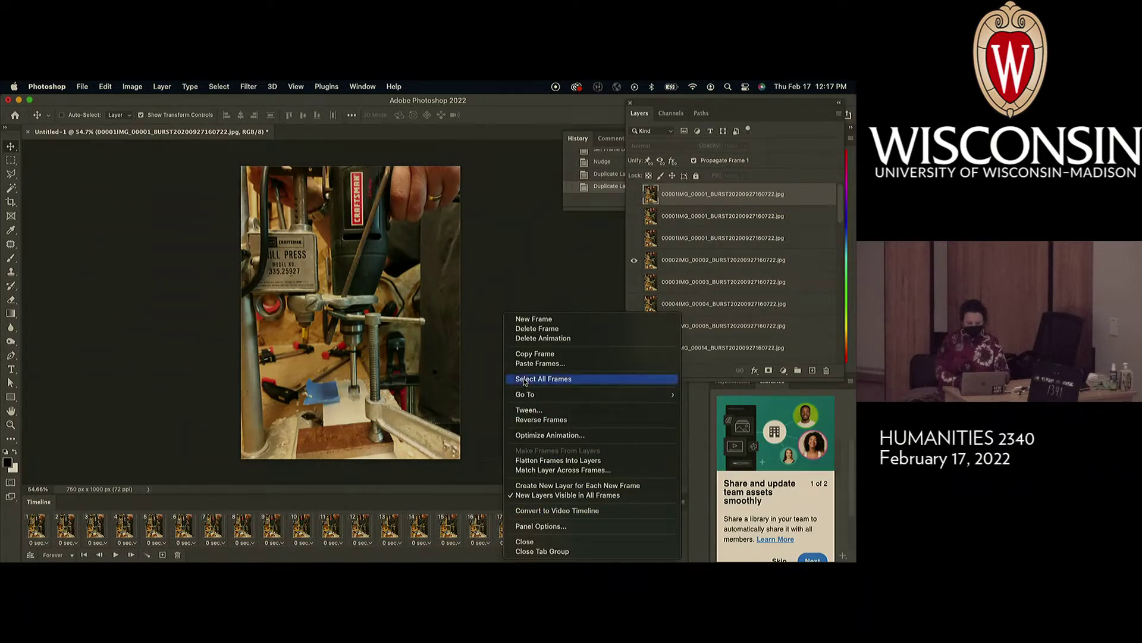
pyautogui.click(538, 363)
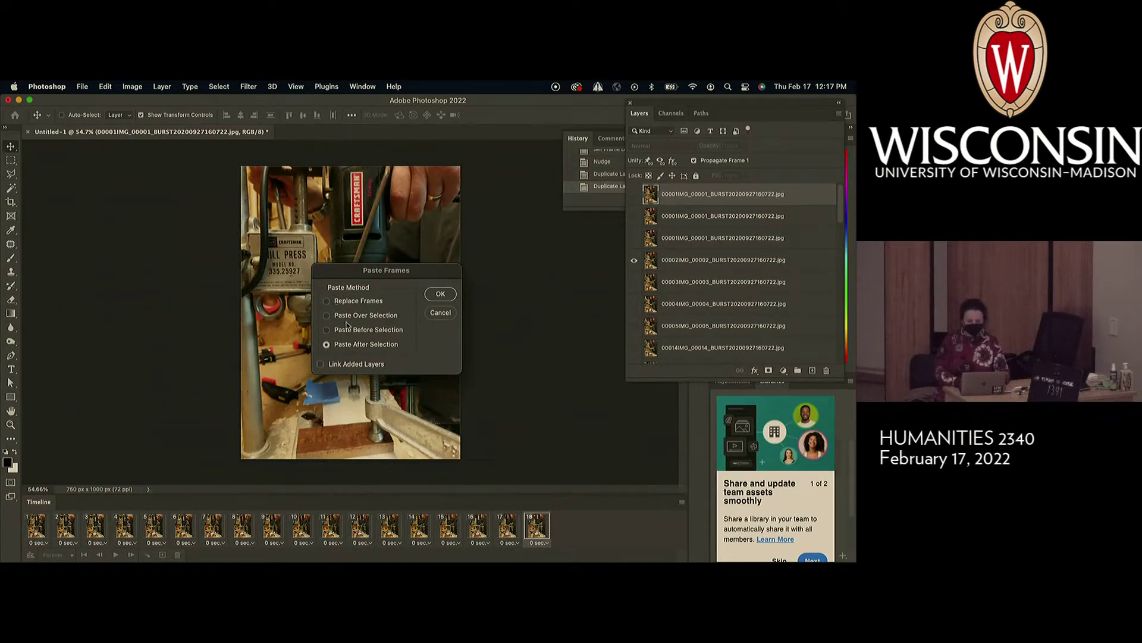
pyautogui.click(441, 294)
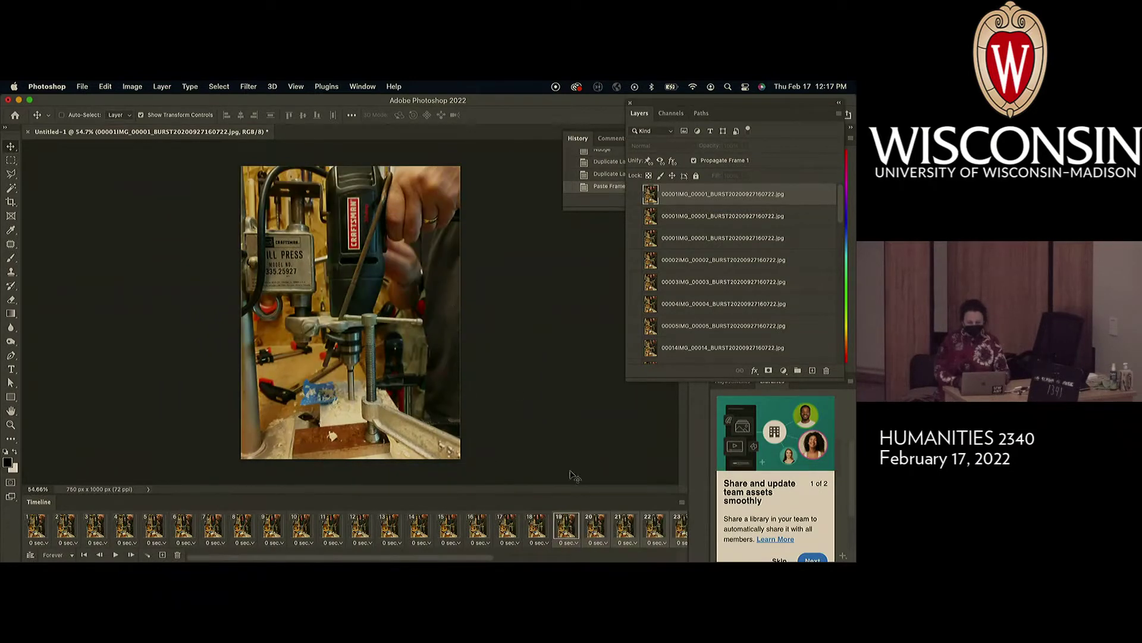
# Reverse the order of the pasted frames for a back-and-forth loop.
pyautogui.hscroll(10, 584, 538)
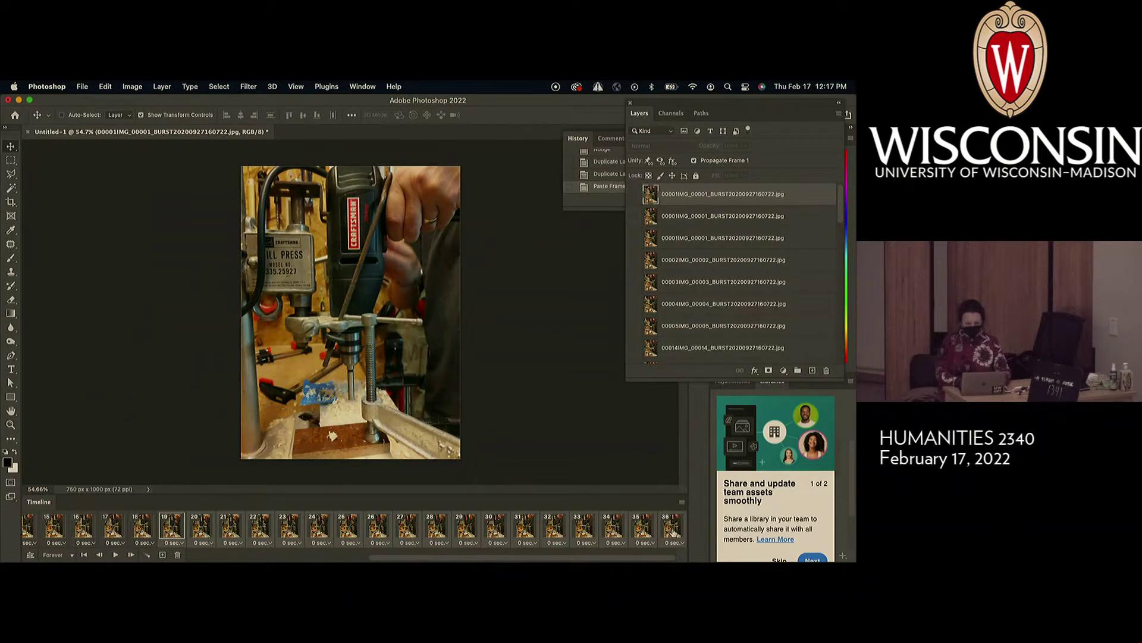
pyautogui.click(682, 503)
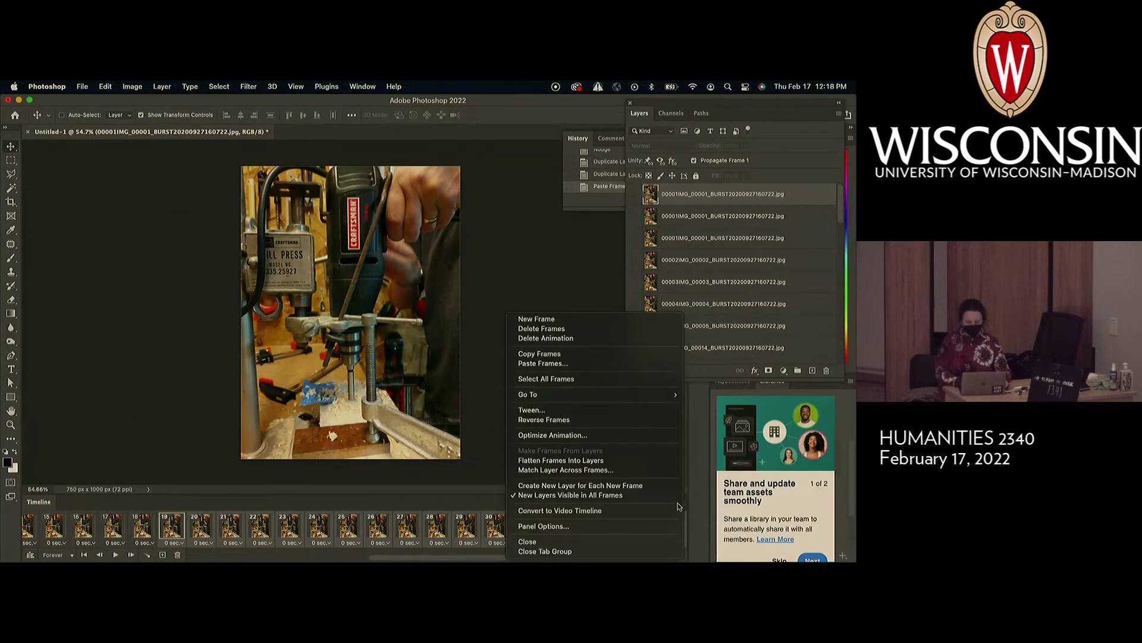
pyautogui.click(542, 420)
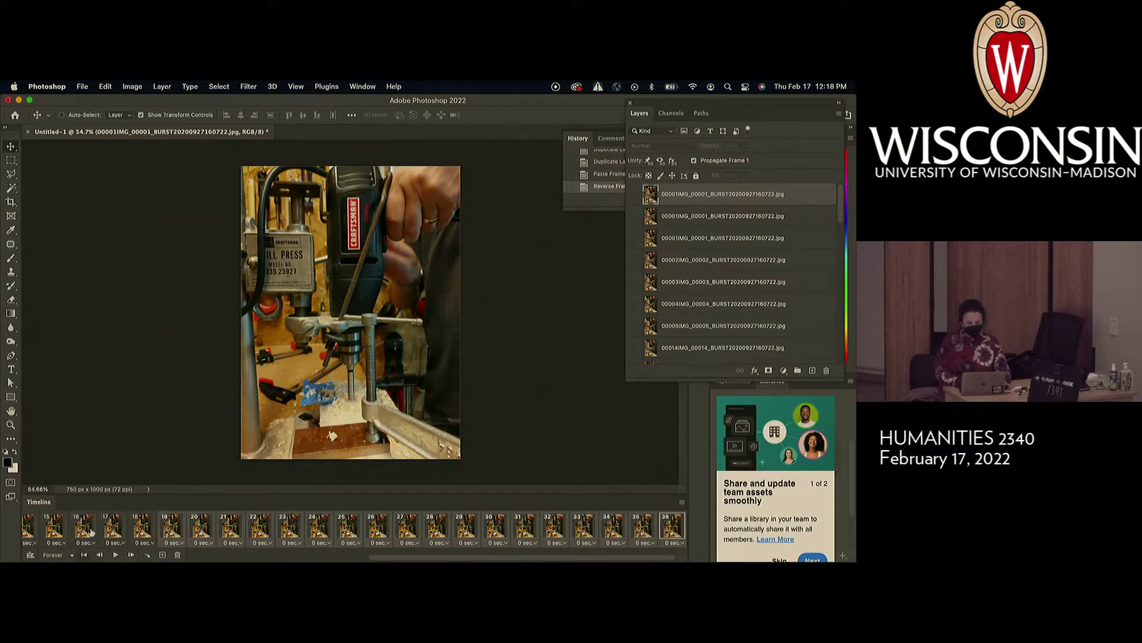
pyautogui.hscroll(-10, 89, 529)
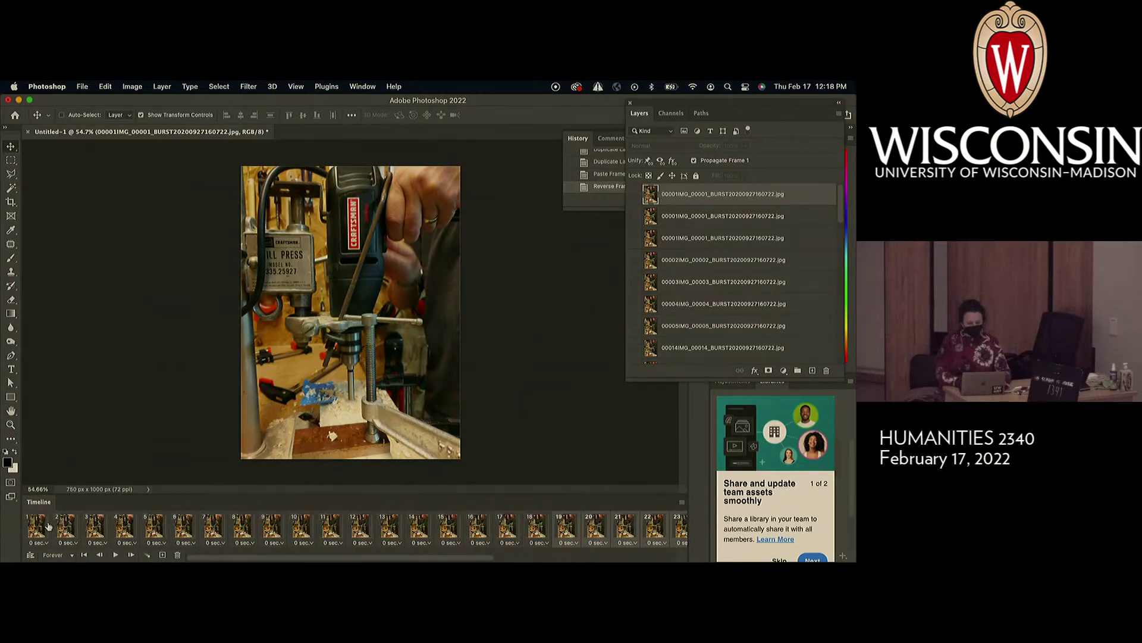
# Play and stop the 36-frame animation to preview the doubled loop.
pyautogui.press('space')
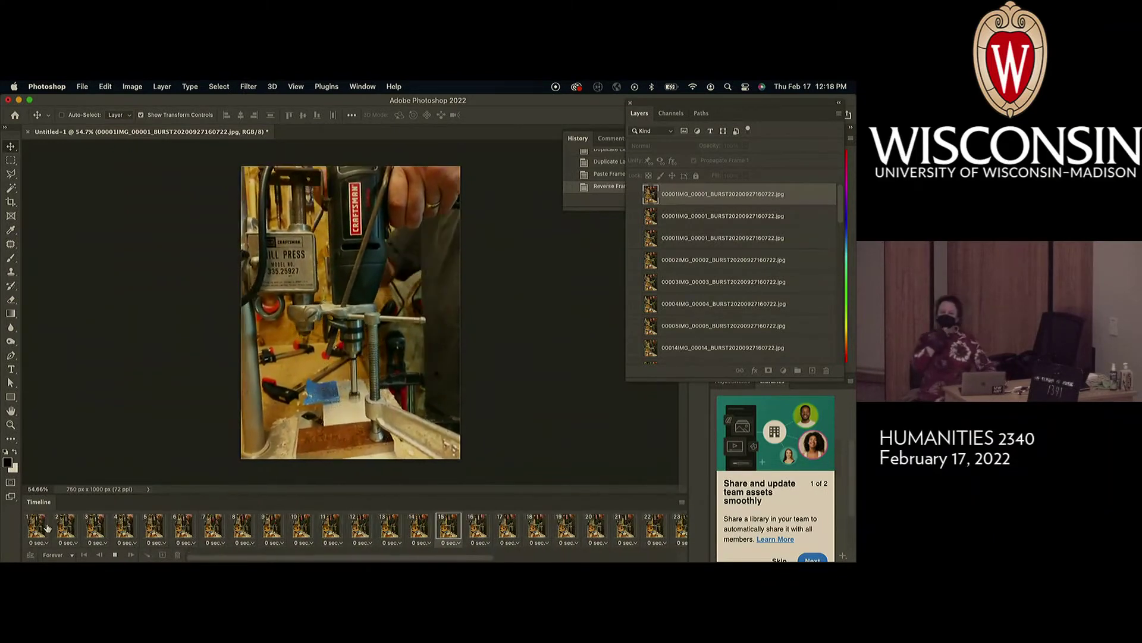
pyautogui.press('space')
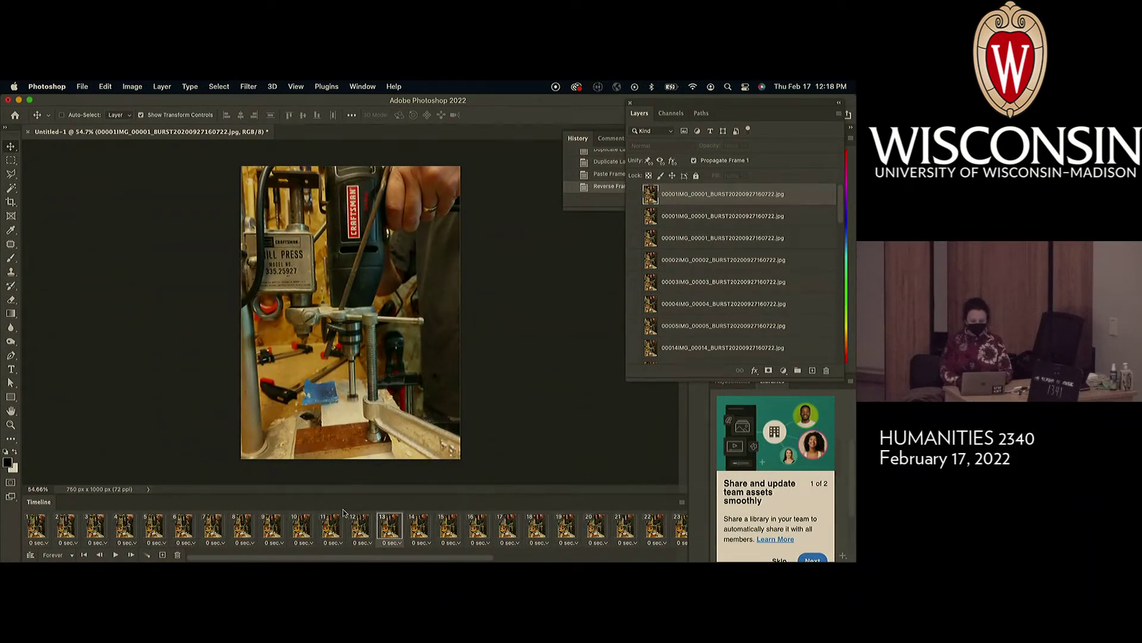
pyautogui.press('Right')
# Step through frames 14–21 on the canvas, then select frames 15 through 20.
pyautogui.click(418, 527)
pyautogui.click(447, 535)
pyautogui.click(476, 533)
pyautogui.click(507, 529)
pyautogui.click(559, 529)
pyautogui.click(595, 532)
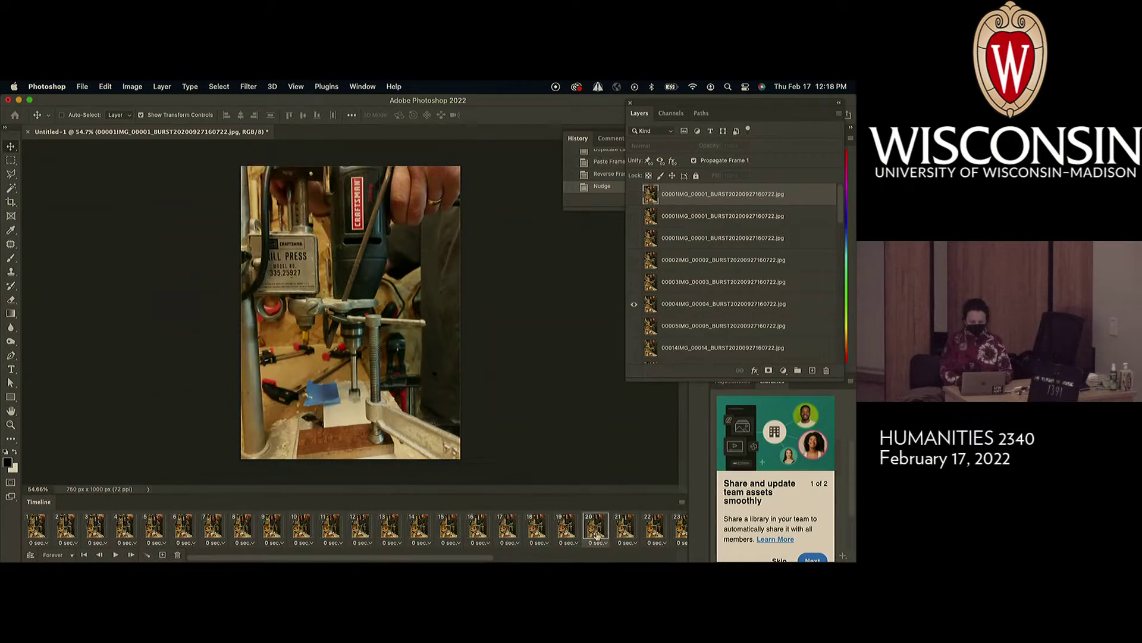
pyautogui.click(624, 534)
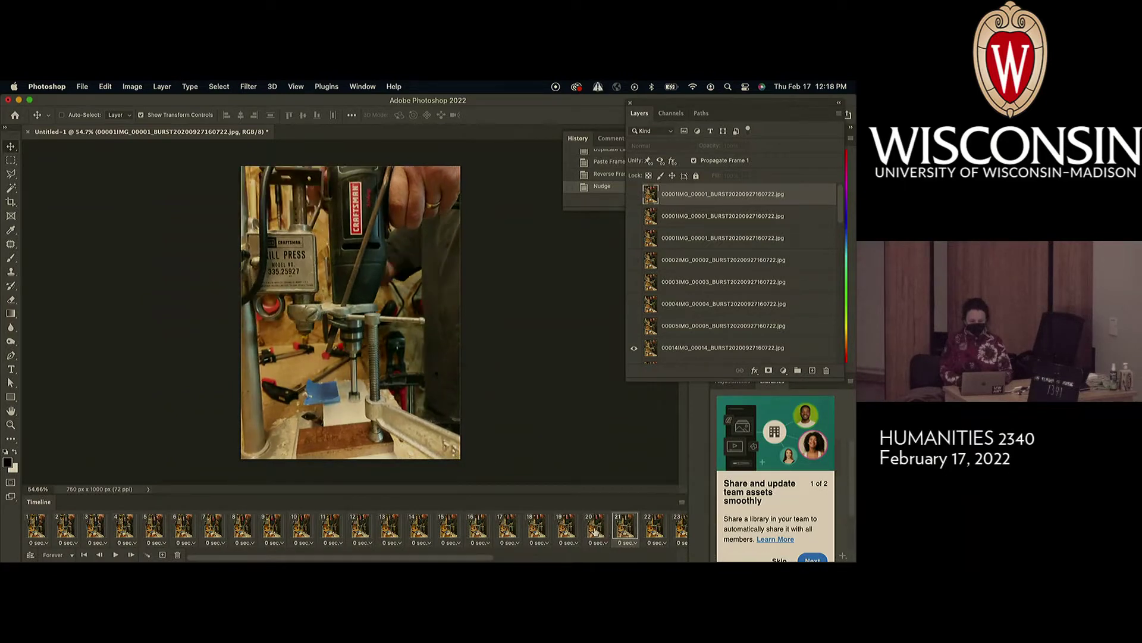
pyautogui.click(596, 531)
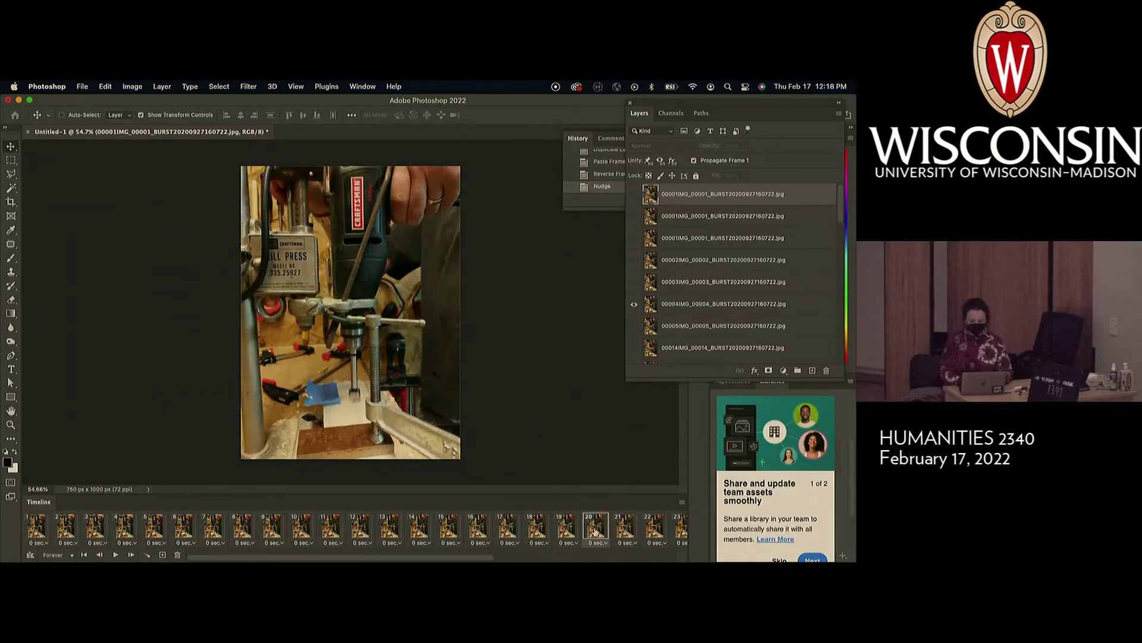
pyautogui.keyDown('shift'); pyautogui.click(448, 530); pyautogui.keyUp('shift')
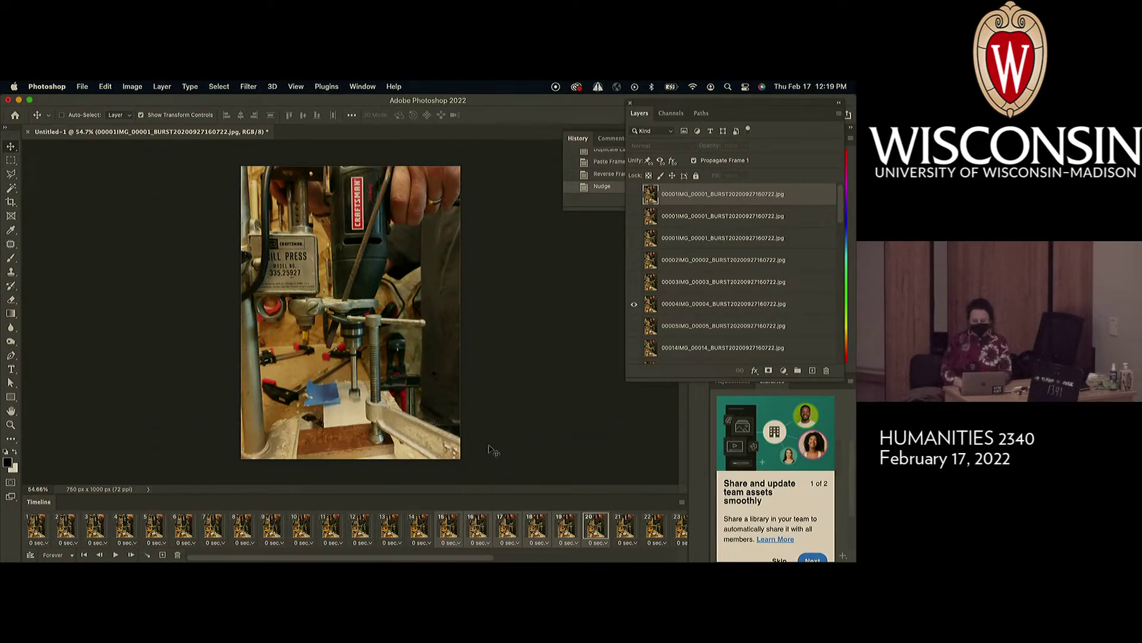
# Click frames 1–3 to check which photo layer each one shows.
pyautogui.hscroll(10, 571, 523)
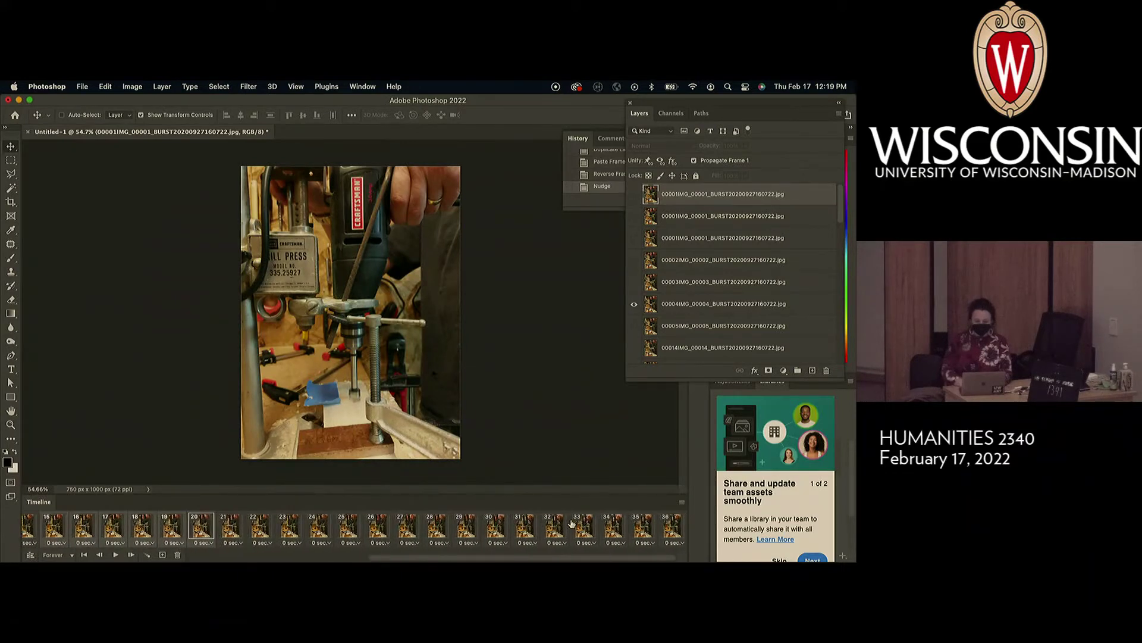
pyautogui.hscroll(-10, 269, 543)
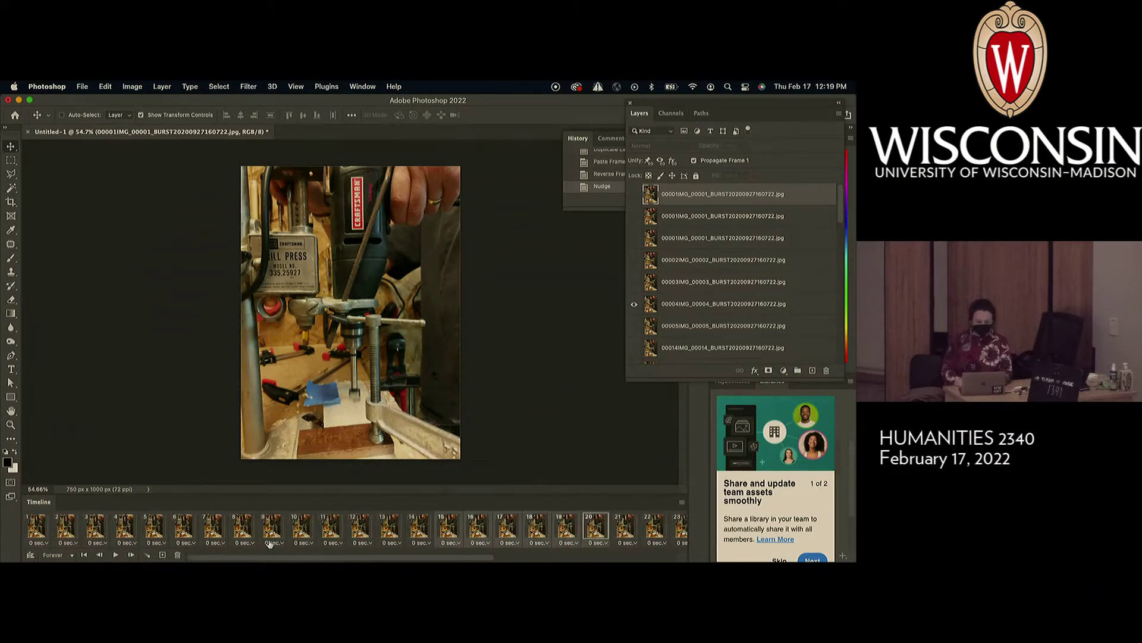
pyautogui.click(37, 531)
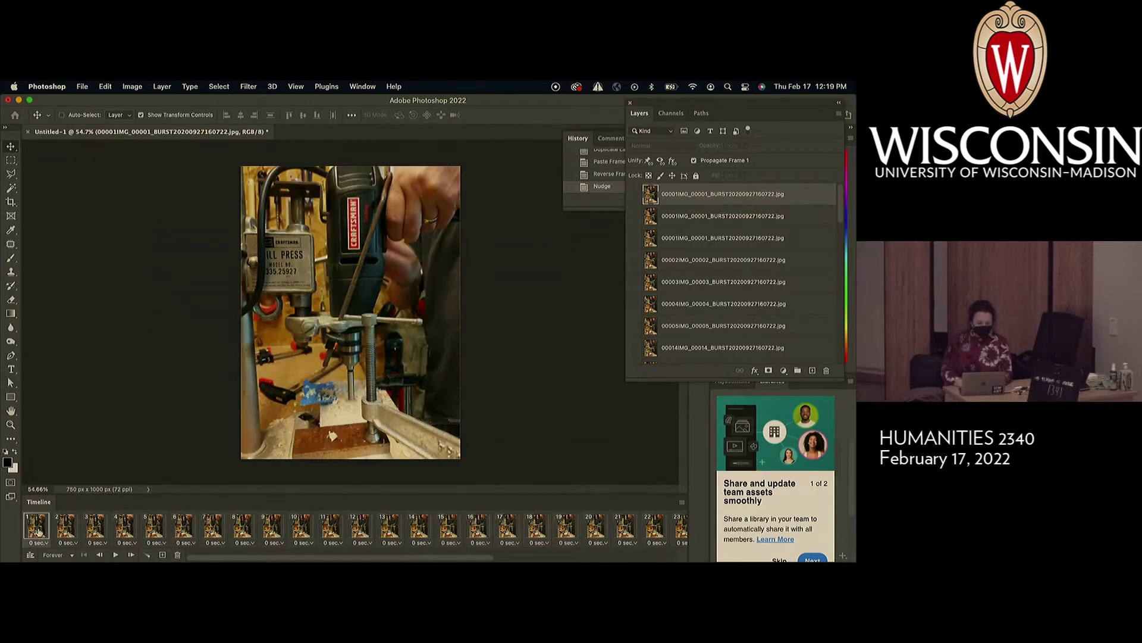
pyautogui.scroll(-15, 773, 287)
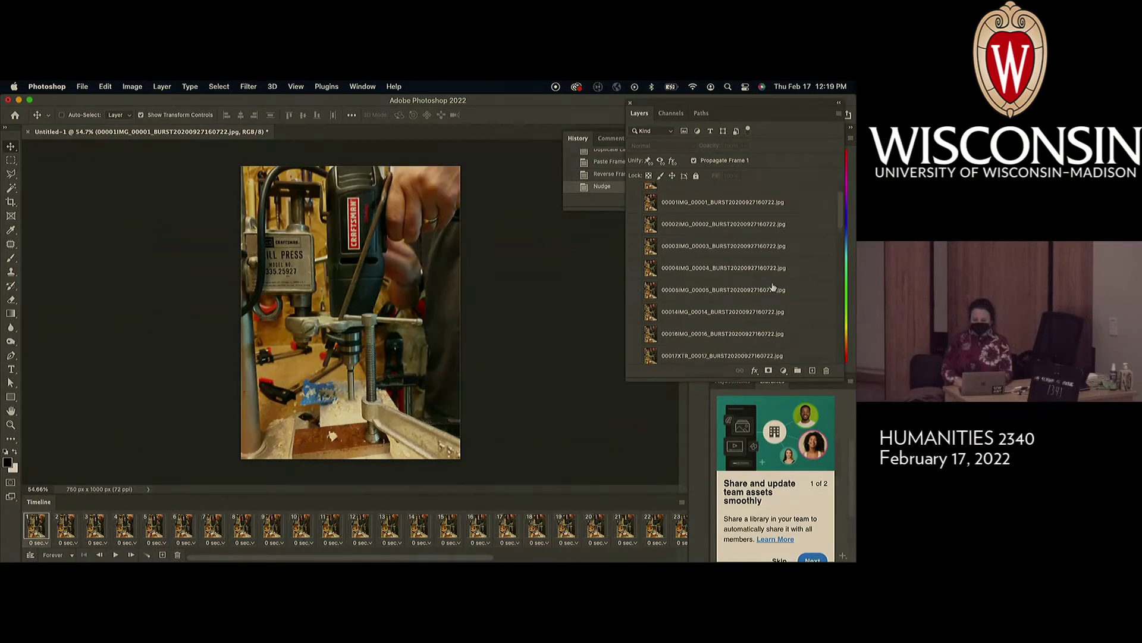
pyautogui.scroll(-5, 773, 286)
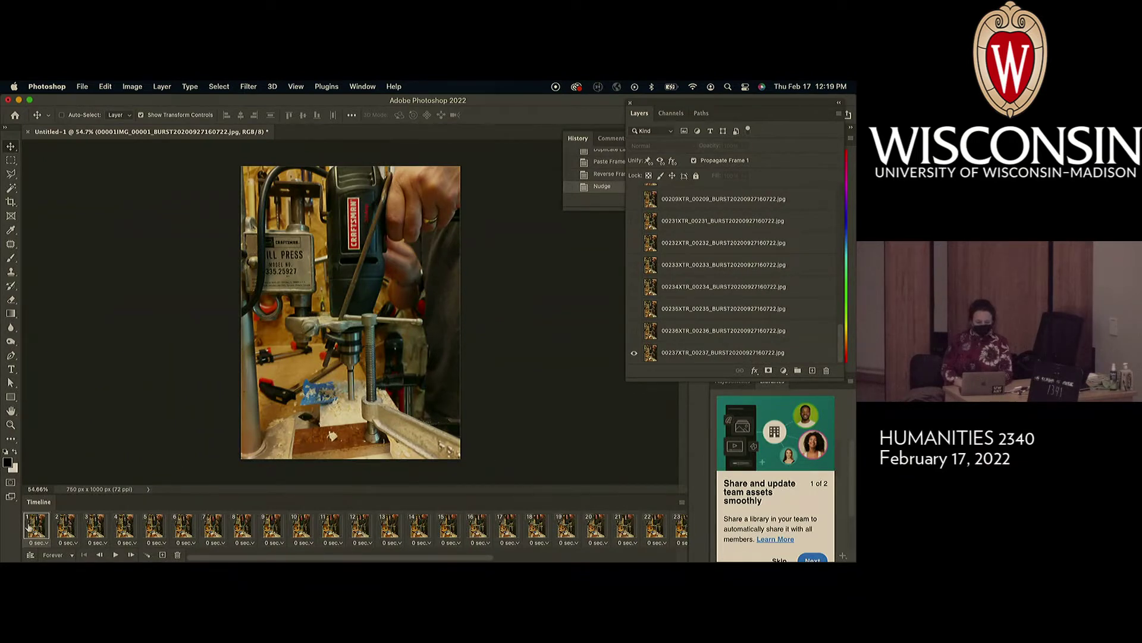
pyautogui.click(65, 526)
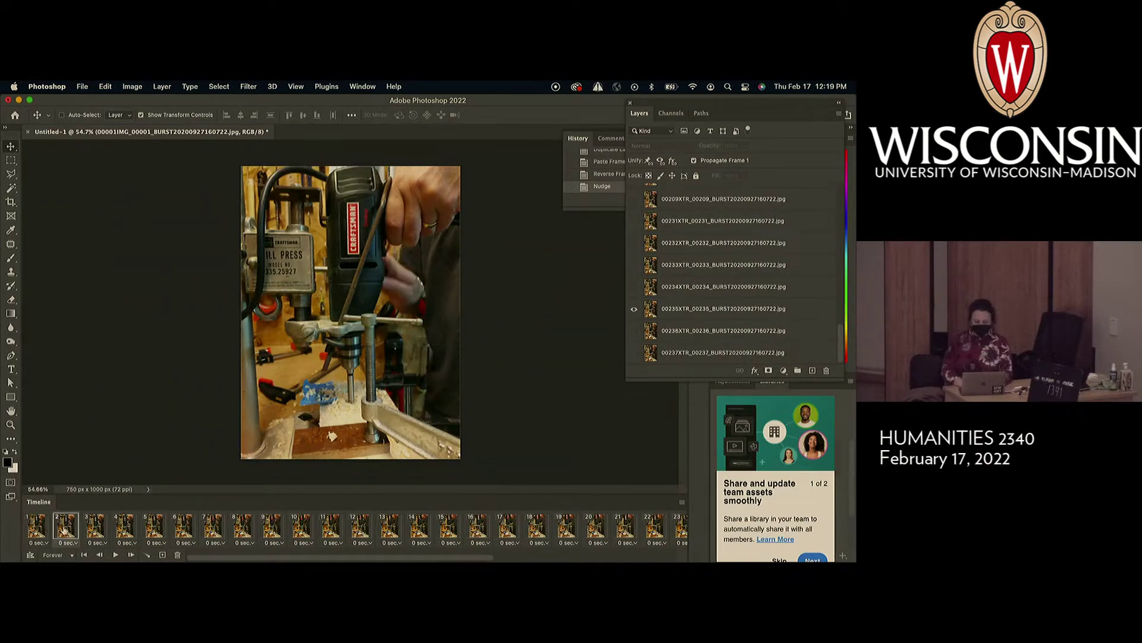
pyautogui.click(91, 528)
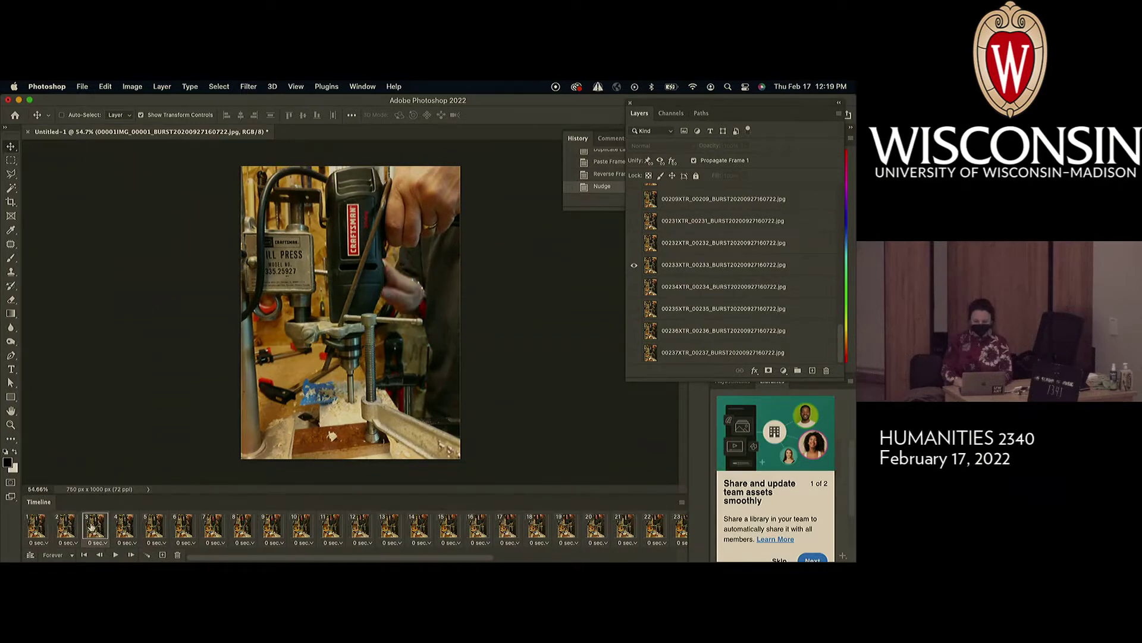
pyautogui.click(36, 530)
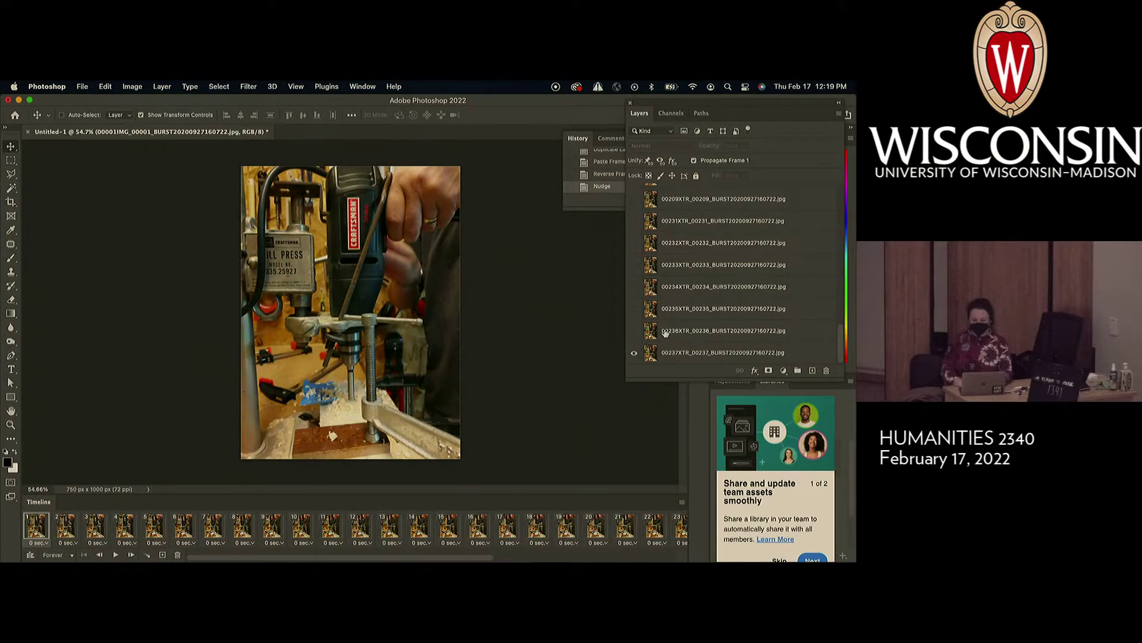
pyautogui.click(67, 524)
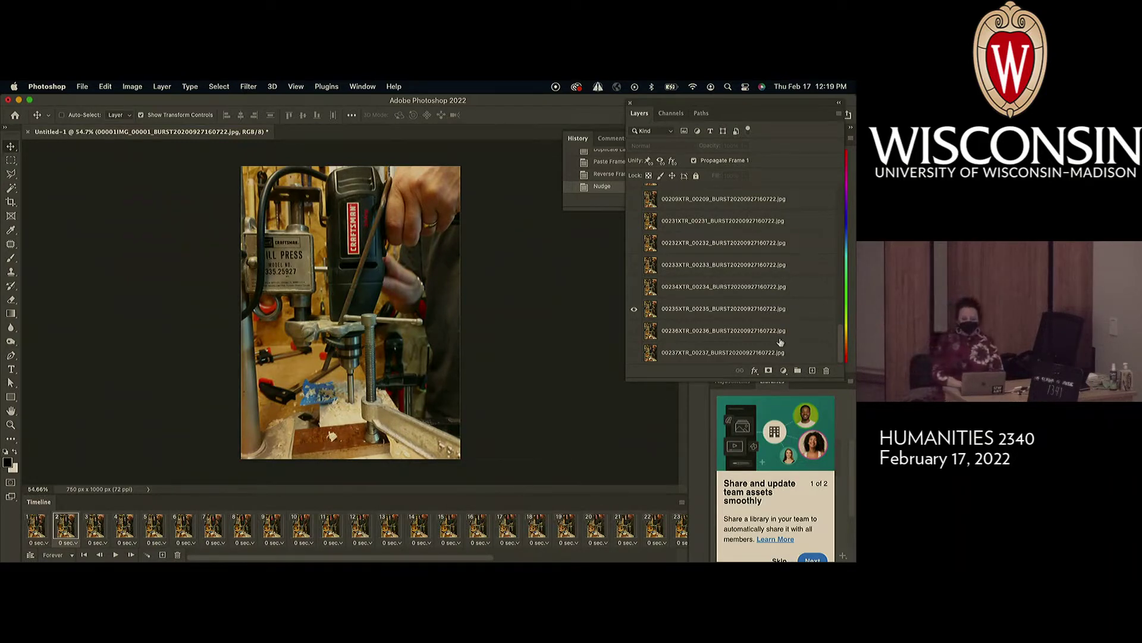
# Play the animation from frame 2, then check frames 34, 35 and 36.
pyautogui.scroll(5, 766, 327)
pyautogui.scroll(3, 766, 327)
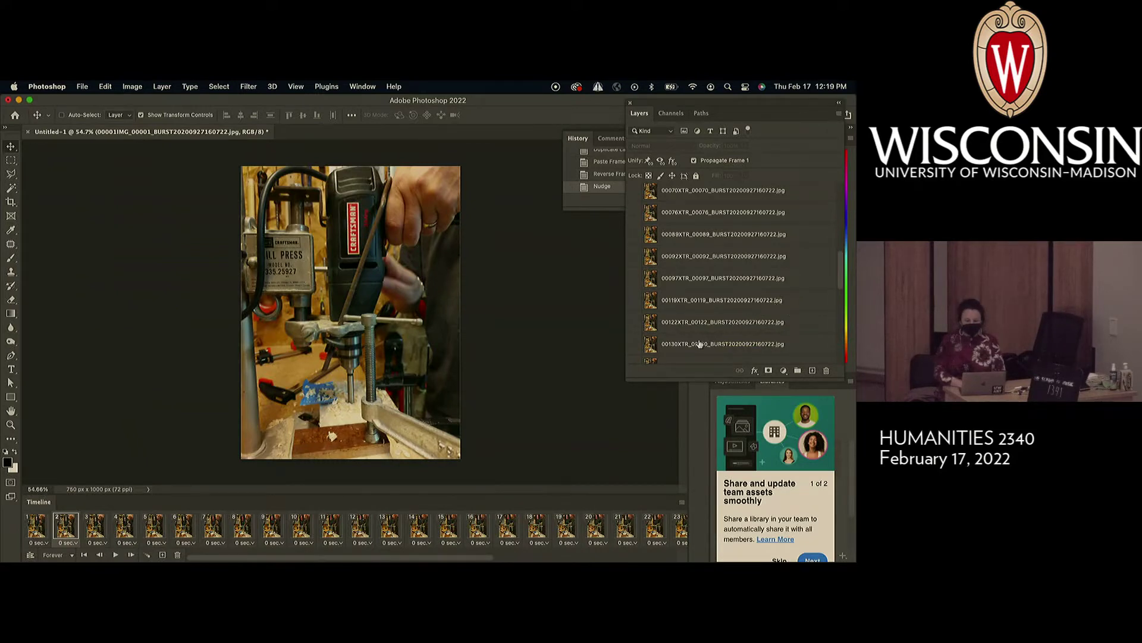
pyautogui.scroll(-1, 699, 344)
pyautogui.press('space')
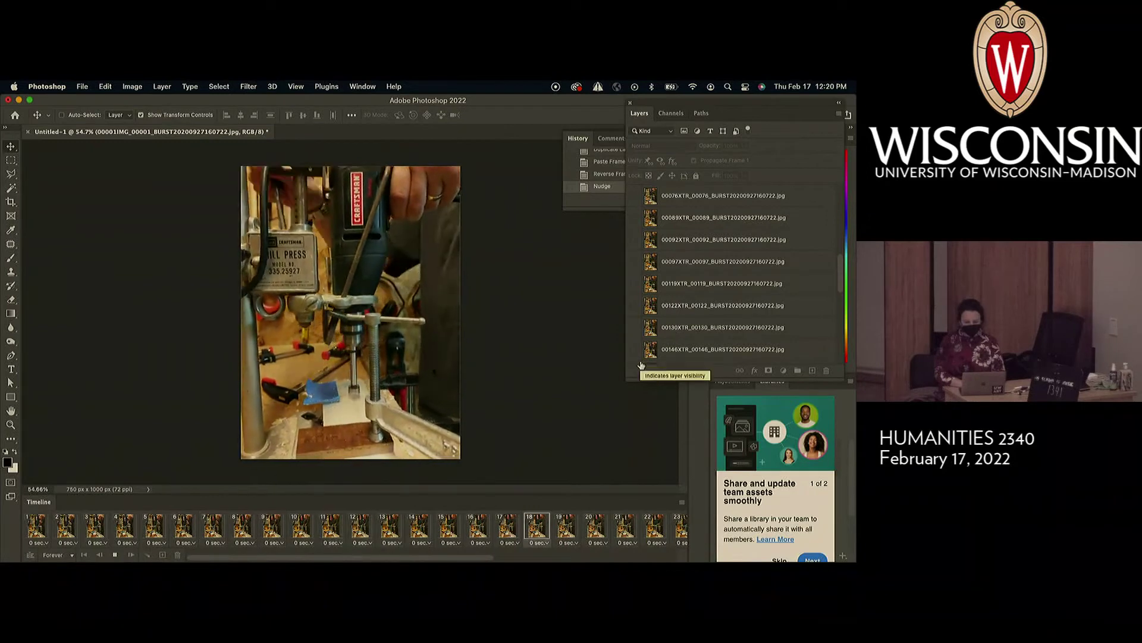
pyautogui.press('space')
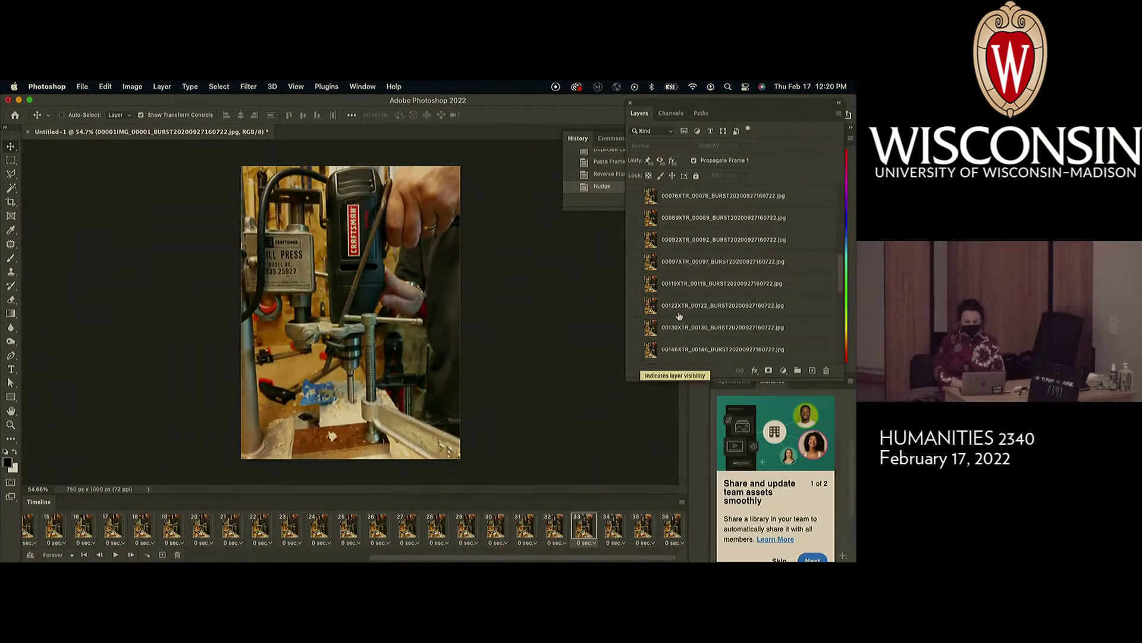
pyautogui.scroll(-5, 679, 316)
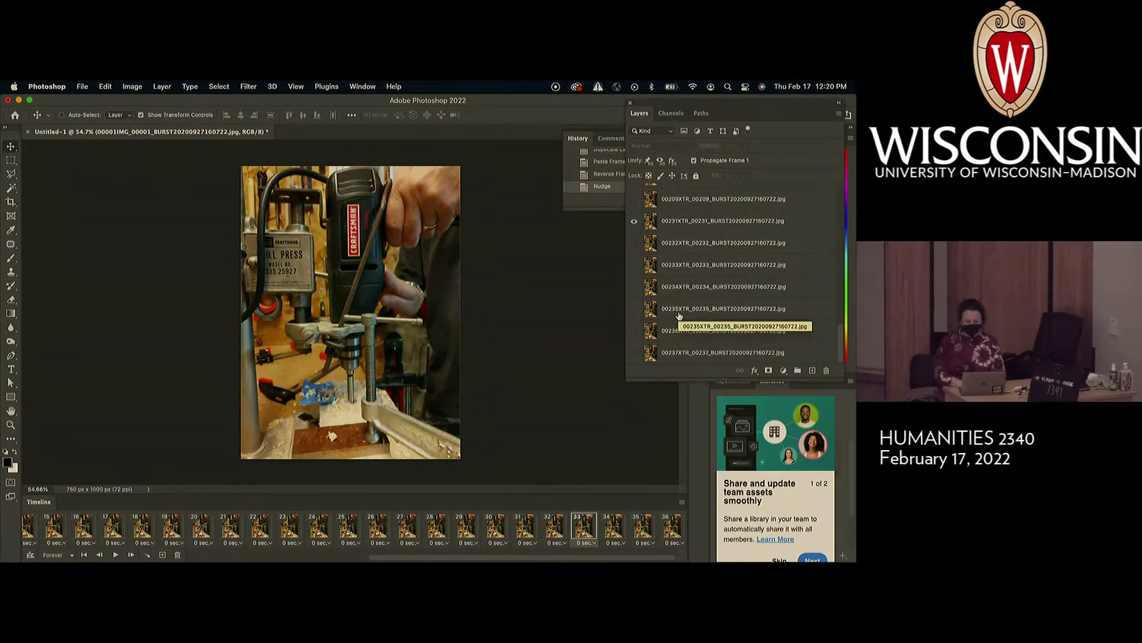
pyautogui.click(626, 535)
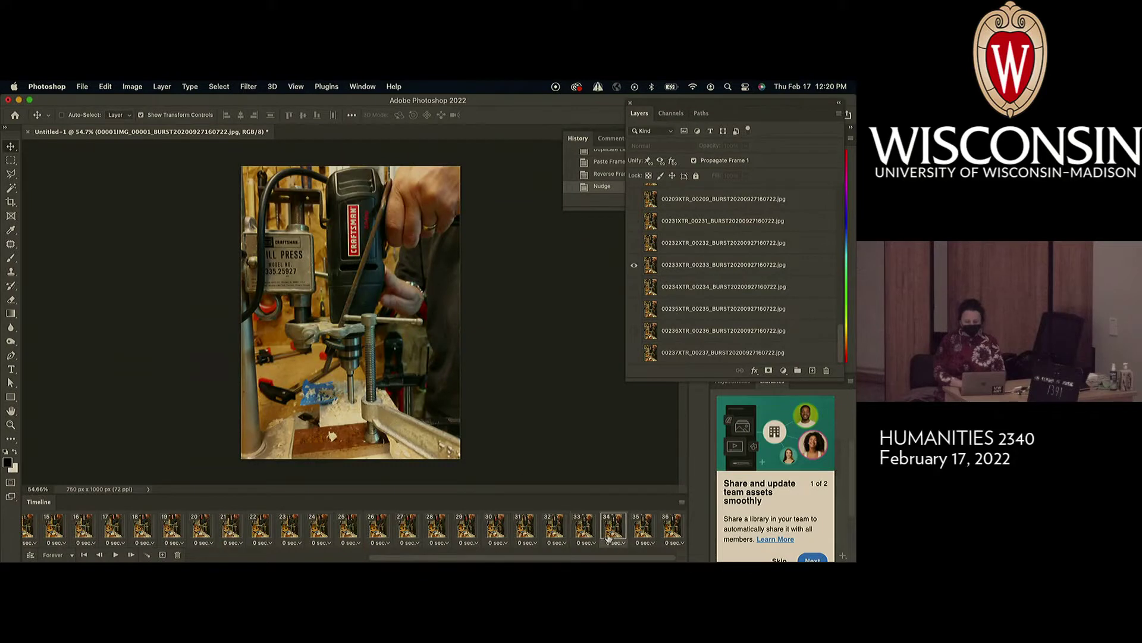
pyautogui.click(638, 535)
pyautogui.click(660, 529)
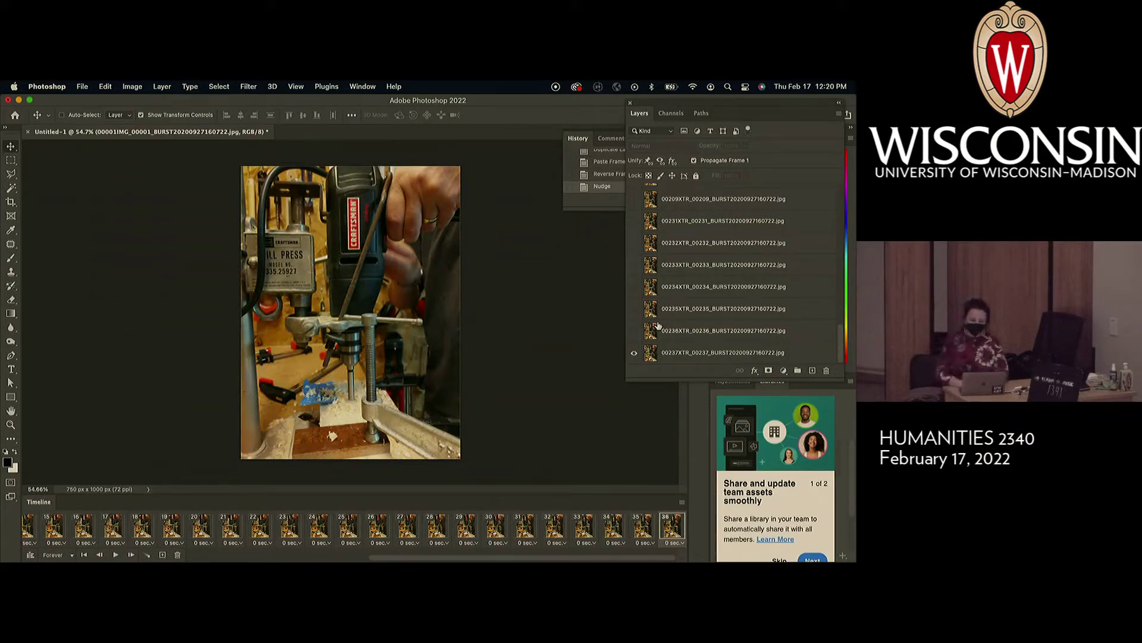
pyautogui.click(721, 352)
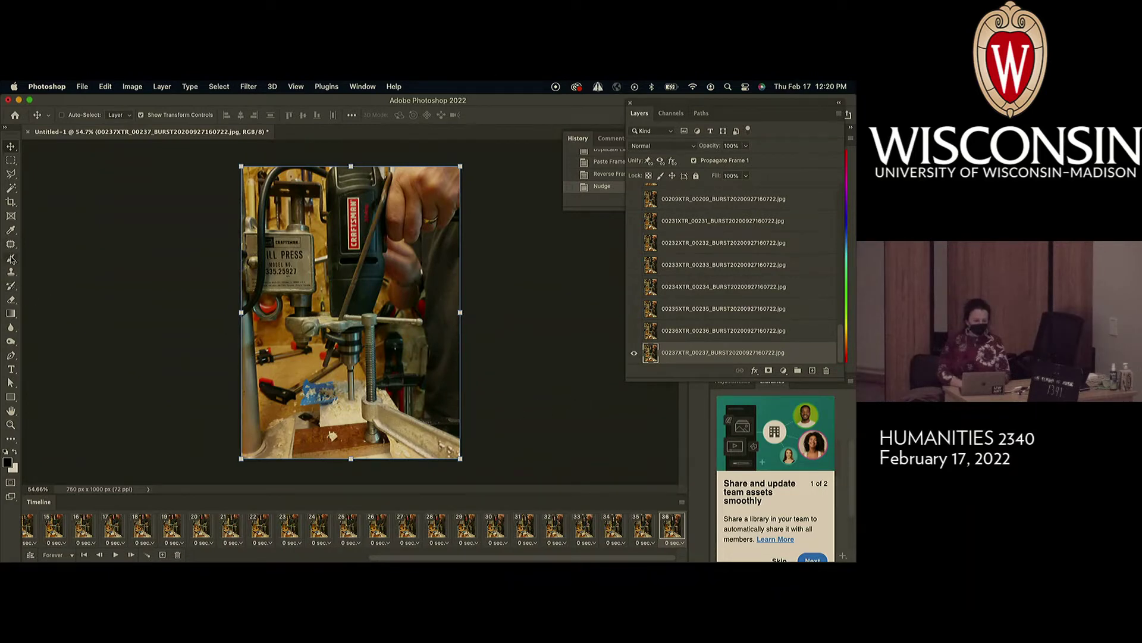
pyautogui.click(11, 259)
pyautogui.moveTo(381, 238)
pyautogui.mouseDown()
pyautogui.moveTo(300, 221)
pyautogui.moveTo(315, 262)
pyautogui.moveTo(368, 302)
pyautogui.moveTo(397, 235)
pyautogui.moveTo(393, 205)
pyautogui.moveTo(442, 199)
pyautogui.moveTo(399, 253)
pyautogui.moveTo(422, 306)
pyautogui.moveTo(414, 321)
pyautogui.moveTo(387, 340)
pyautogui.moveTo(354, 302)
pyautogui.moveTo(295, 339)
pyautogui.mouseUp()
pyautogui.click(683, 308)
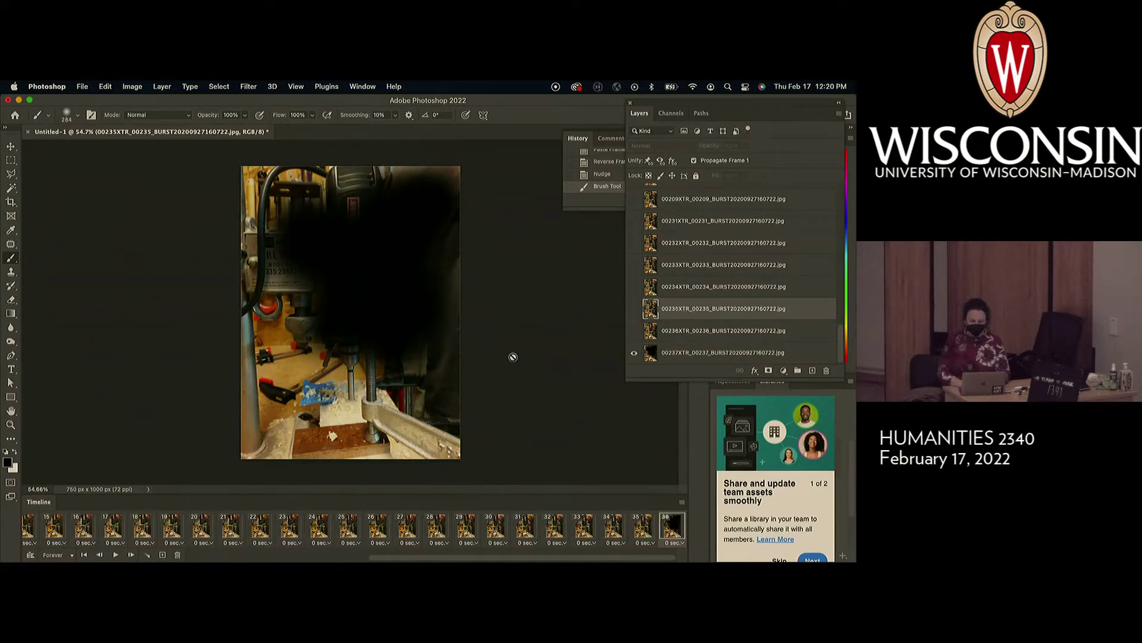
pyautogui.press('space')
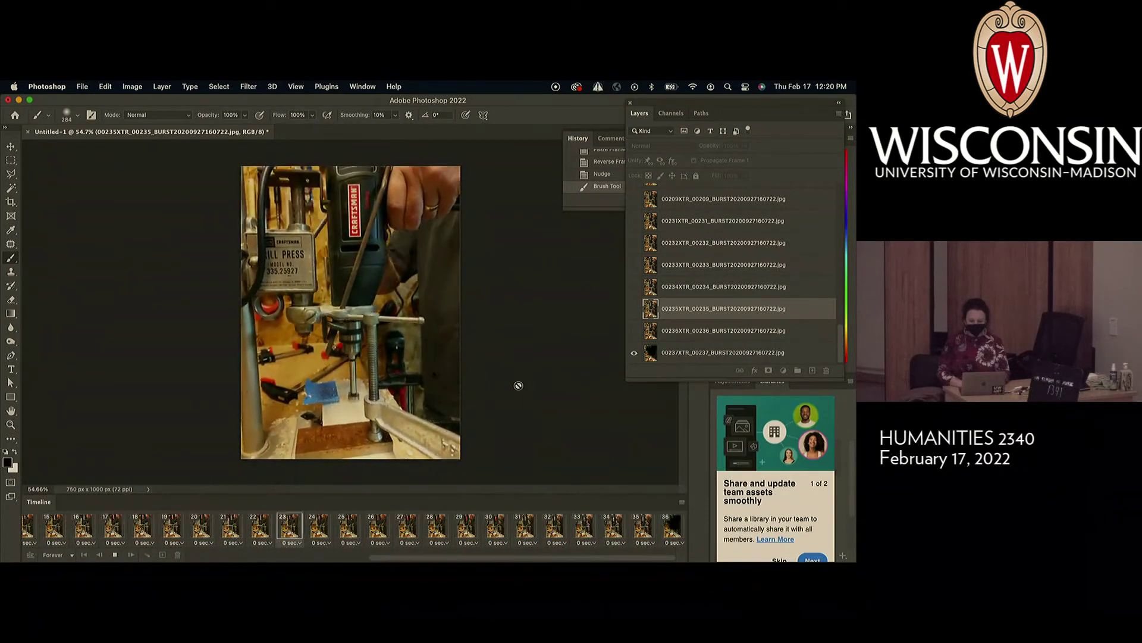
pyautogui.press('space')
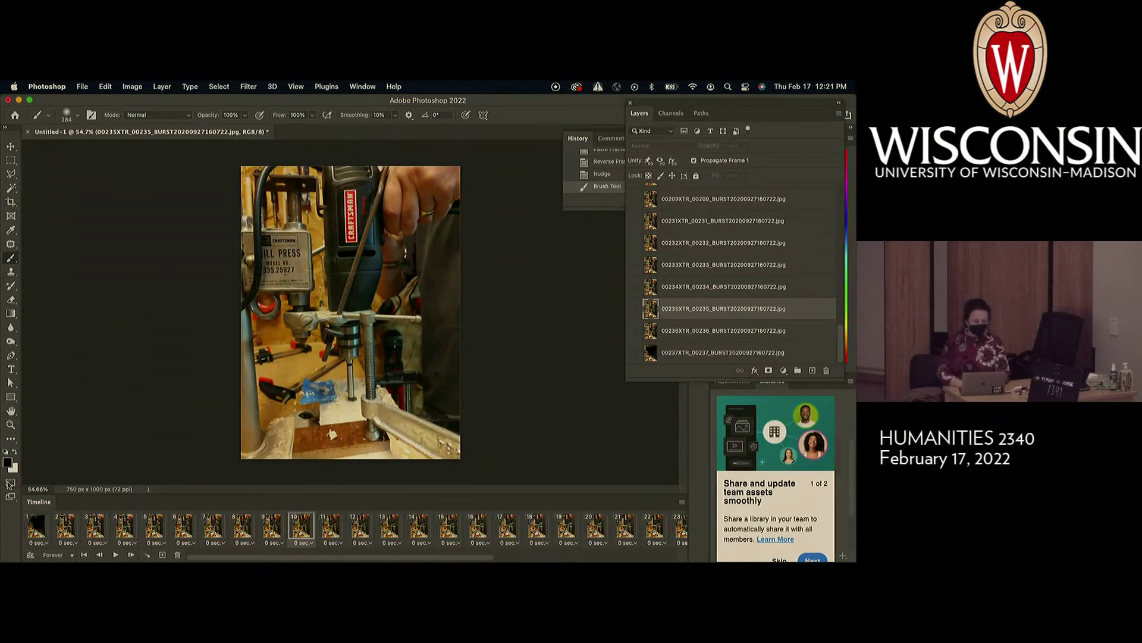
# Brush a white smoky stroke over the drill on layer 00235, hide it, and preview playback.
pyautogui.click(15, 453)
pyautogui.click(389, 231)
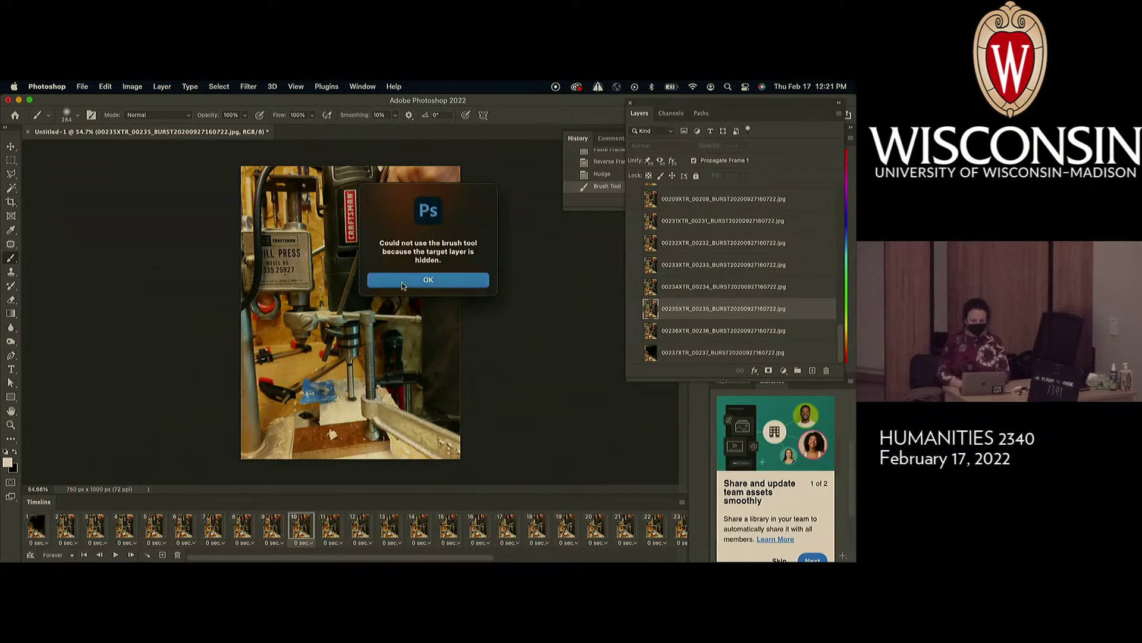
pyautogui.click(402, 282)
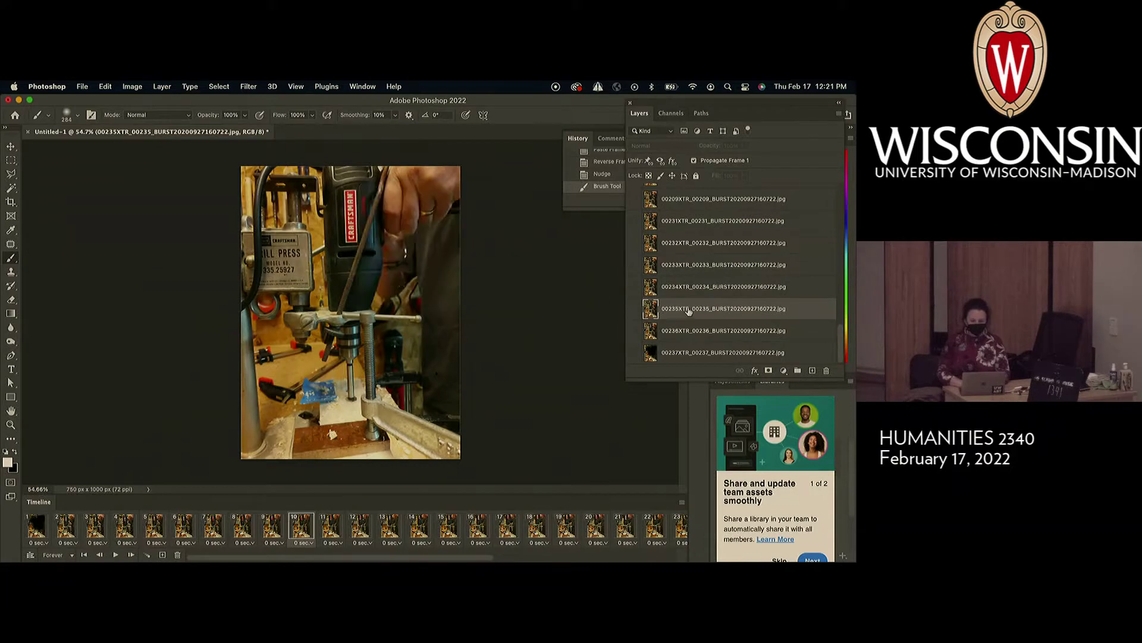
pyautogui.click(633, 309)
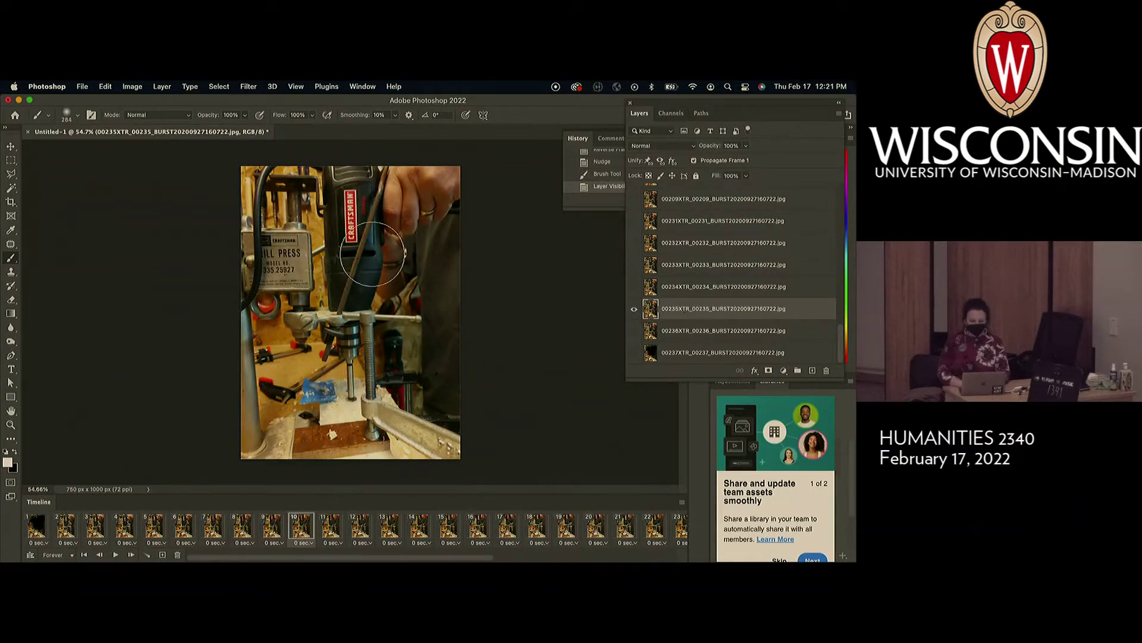
pyautogui.click(285, 366)
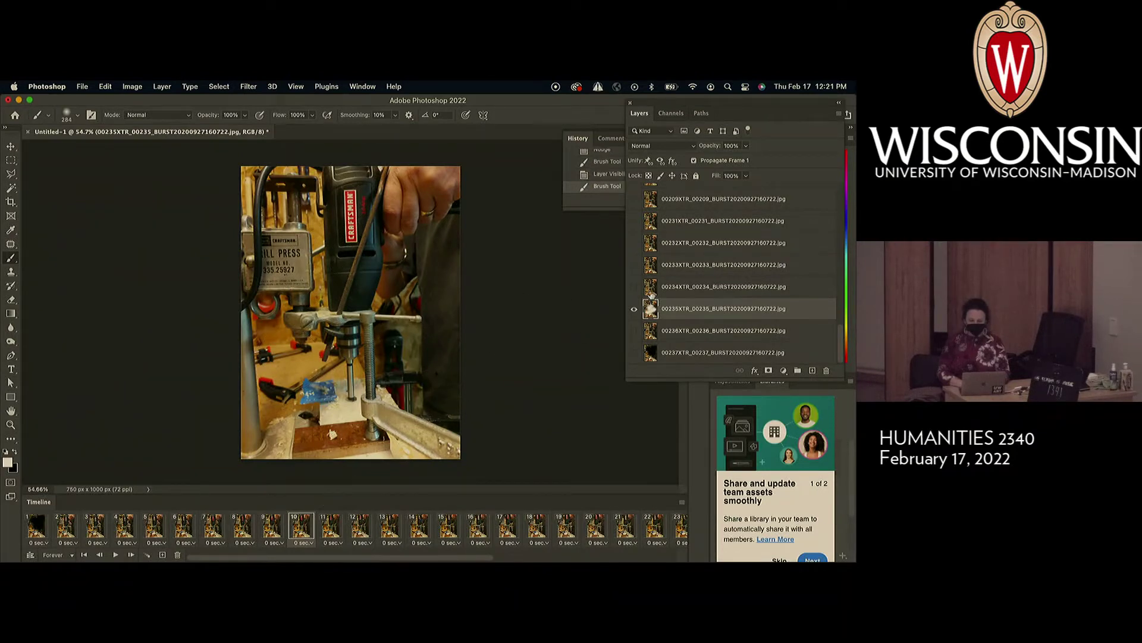
pyautogui.click(633, 308)
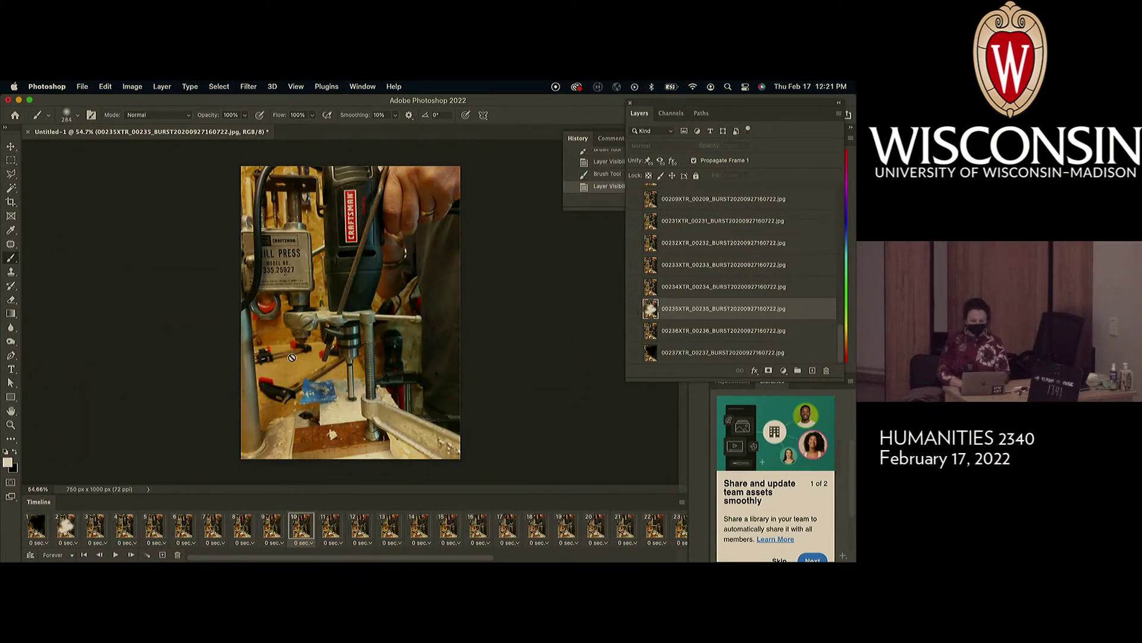
pyautogui.press('space')
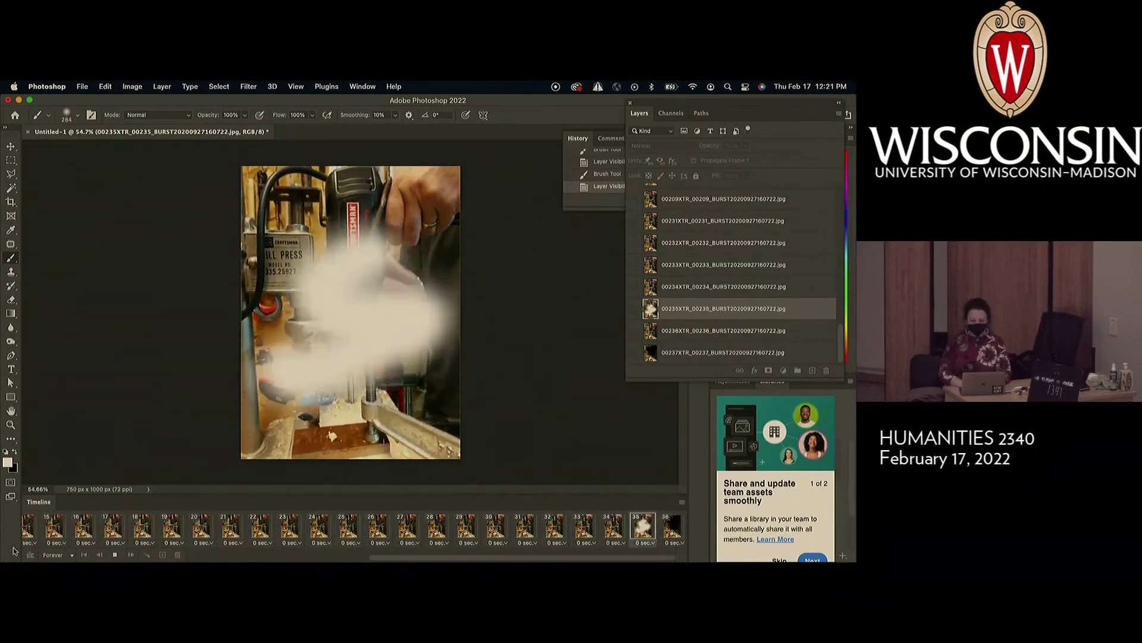
pyautogui.press('space')
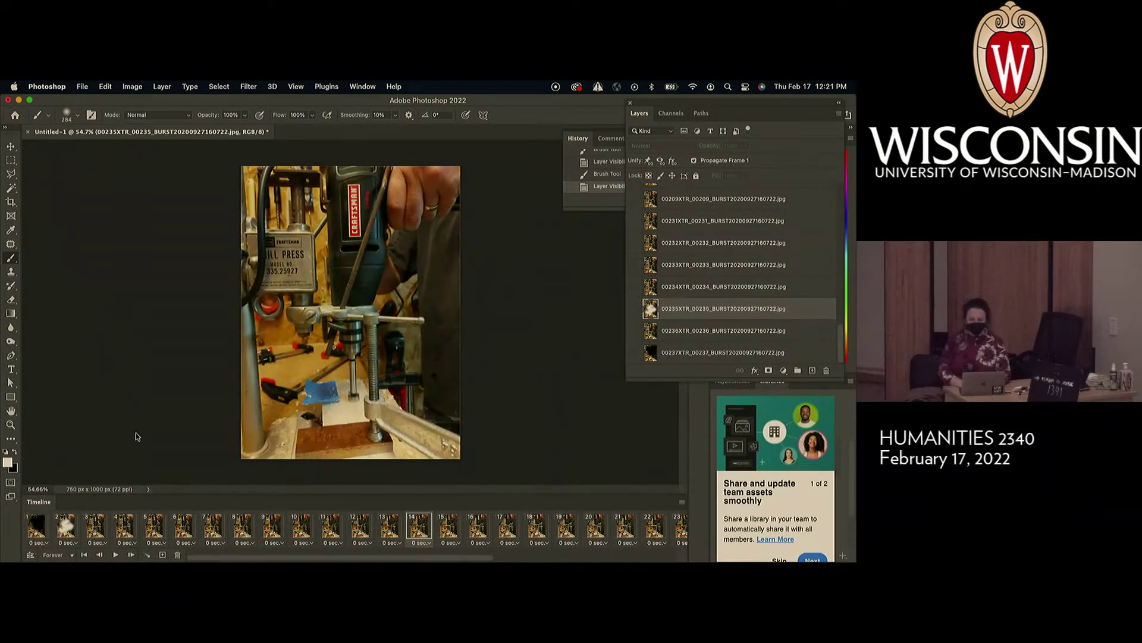
pyautogui.moveTo(146, 559)
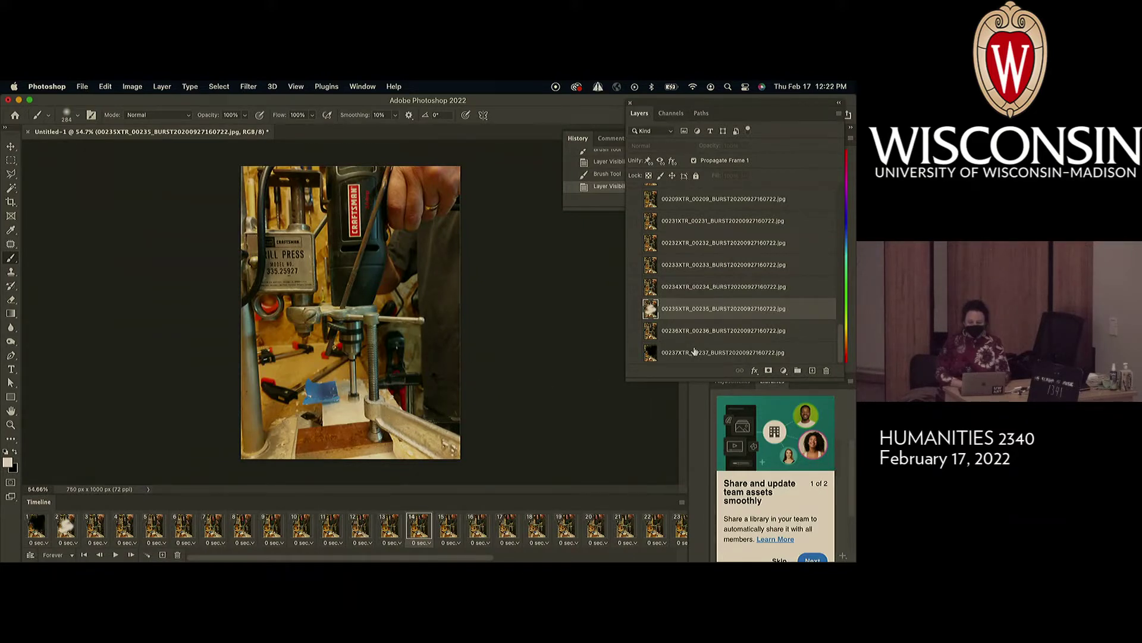
# Undo the white paint stroke and open File > Export > Save for Web (Legacy).
pyautogui.press('super+z')
pyautogui.press('super+z')
pyautogui.press('super+z')
pyautogui.press('super+z')
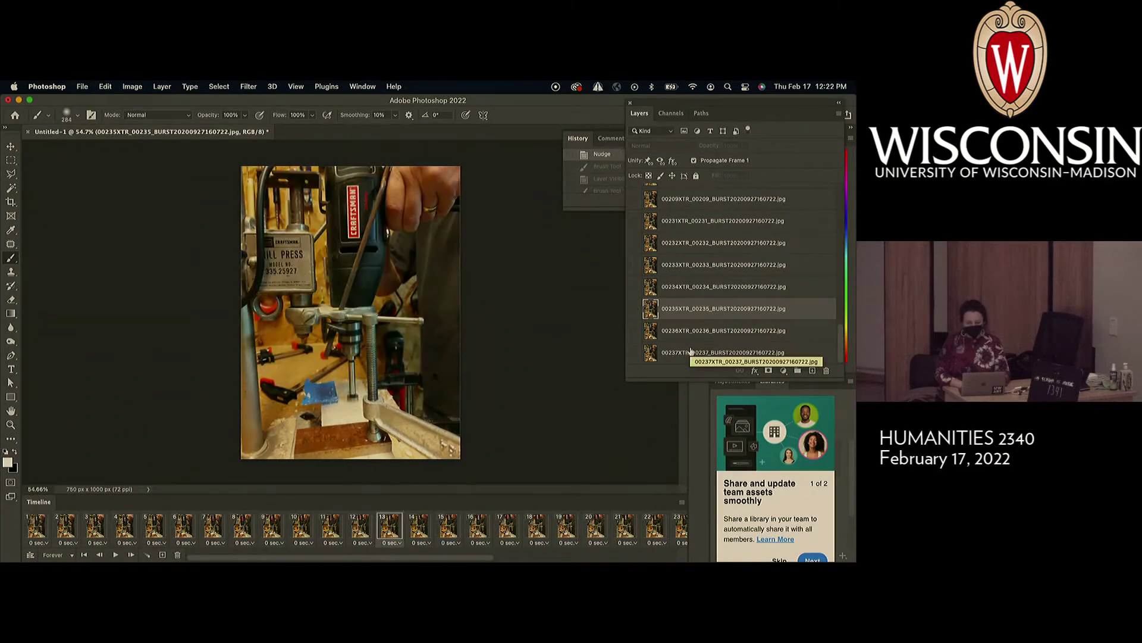
pyautogui.click(83, 88)
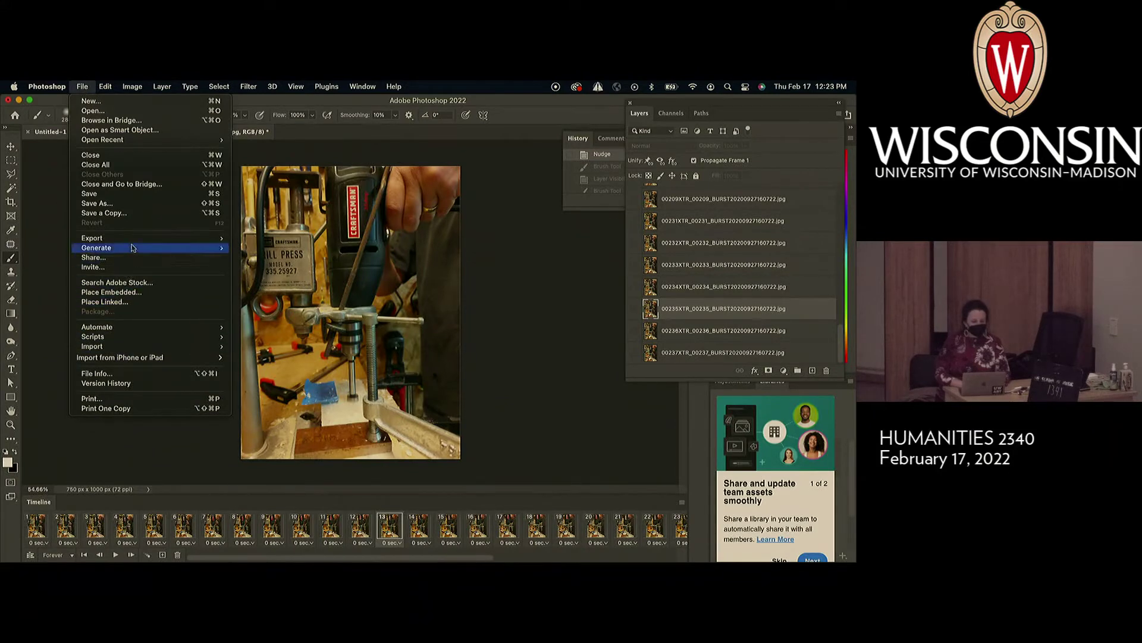
pyautogui.moveTo(139, 237)
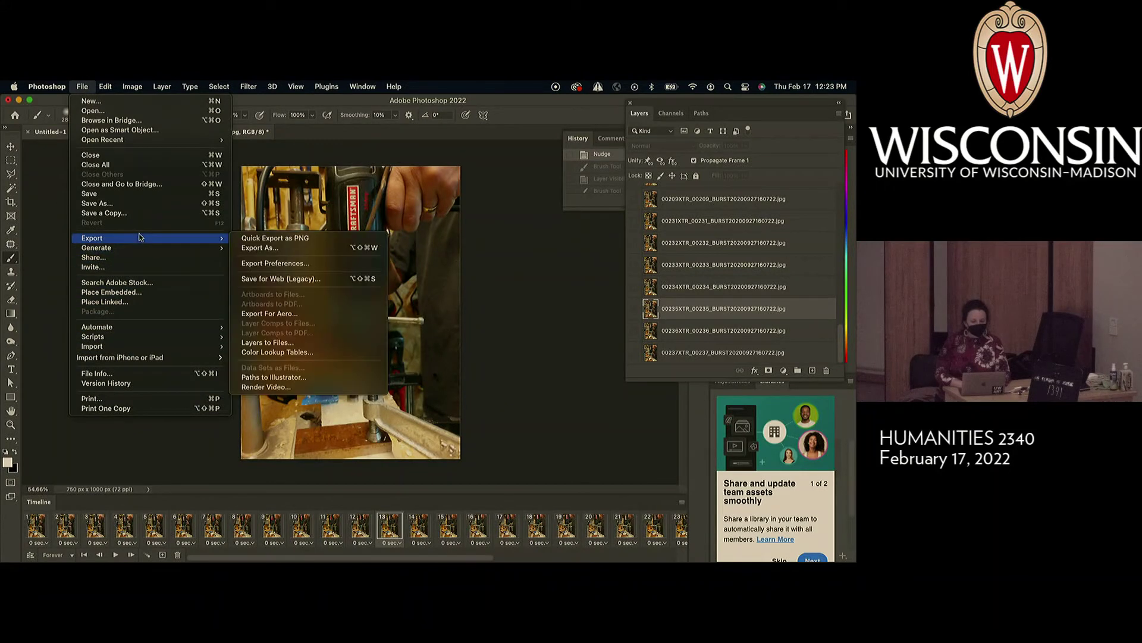
pyautogui.click(286, 280)
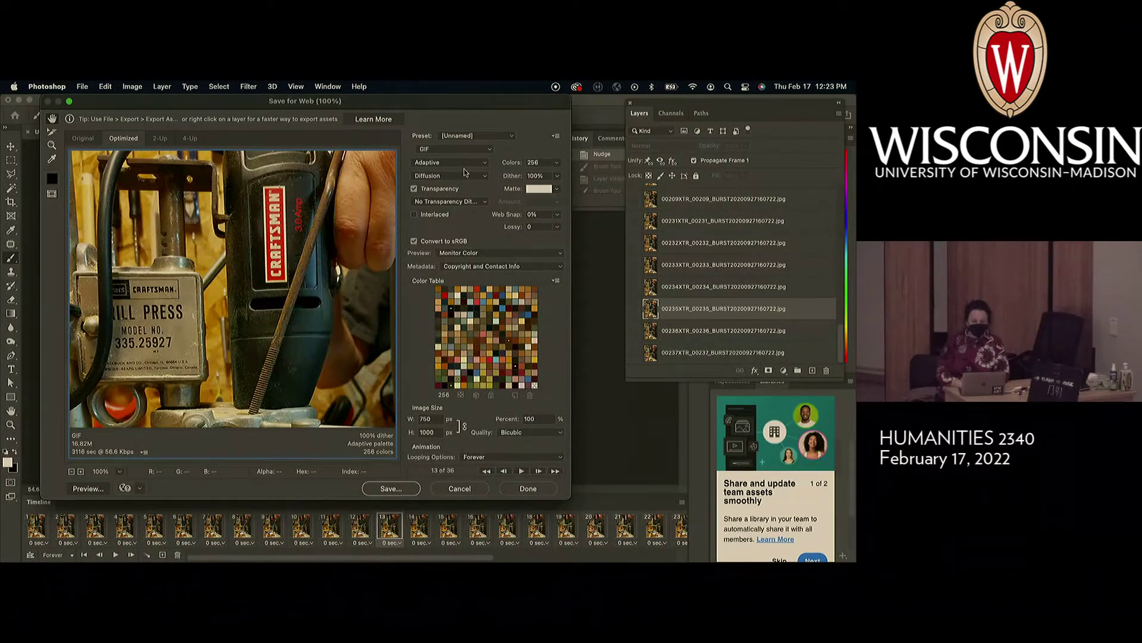
# Keep GIF as the format and Adaptive colour reduction, then bring up the Colors choices.
pyautogui.click(454, 150)
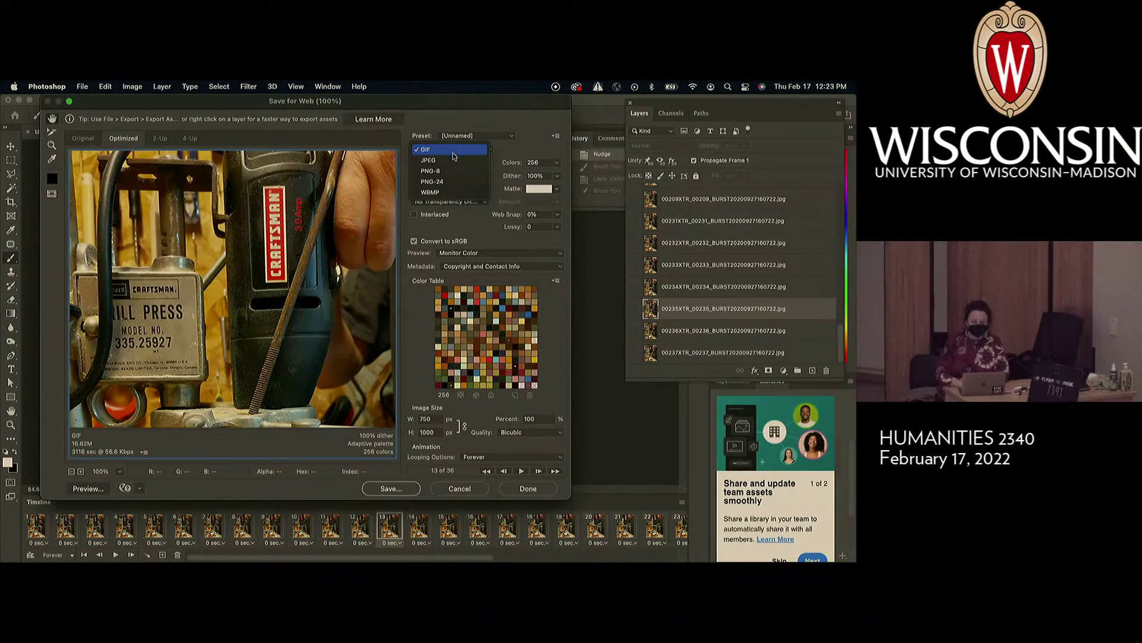
pyautogui.click(455, 152)
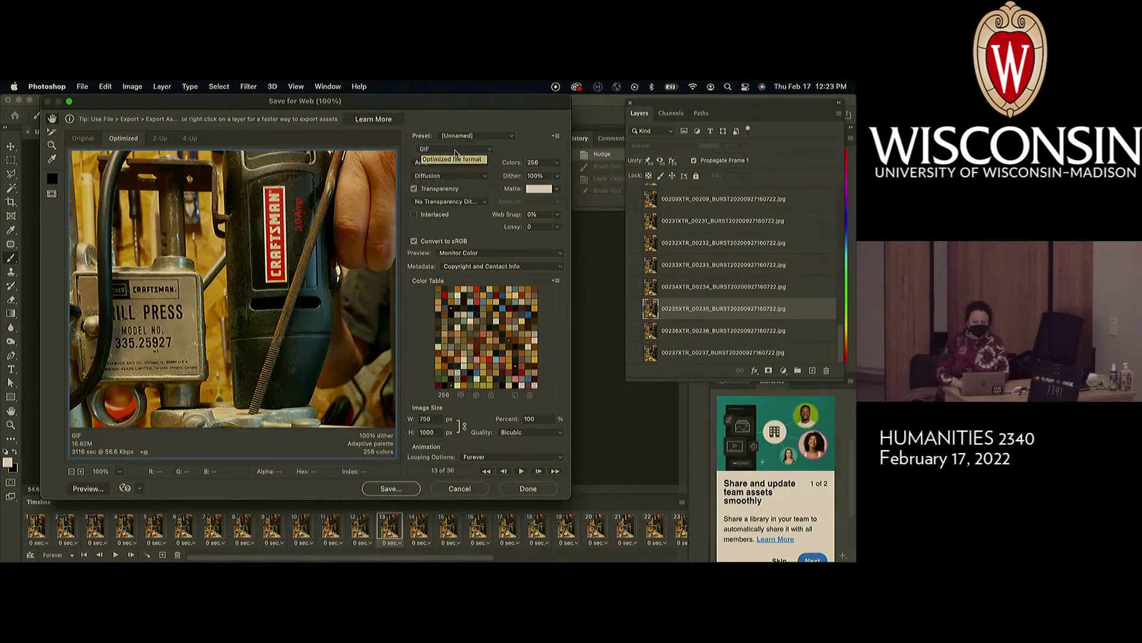
pyautogui.click(457, 164)
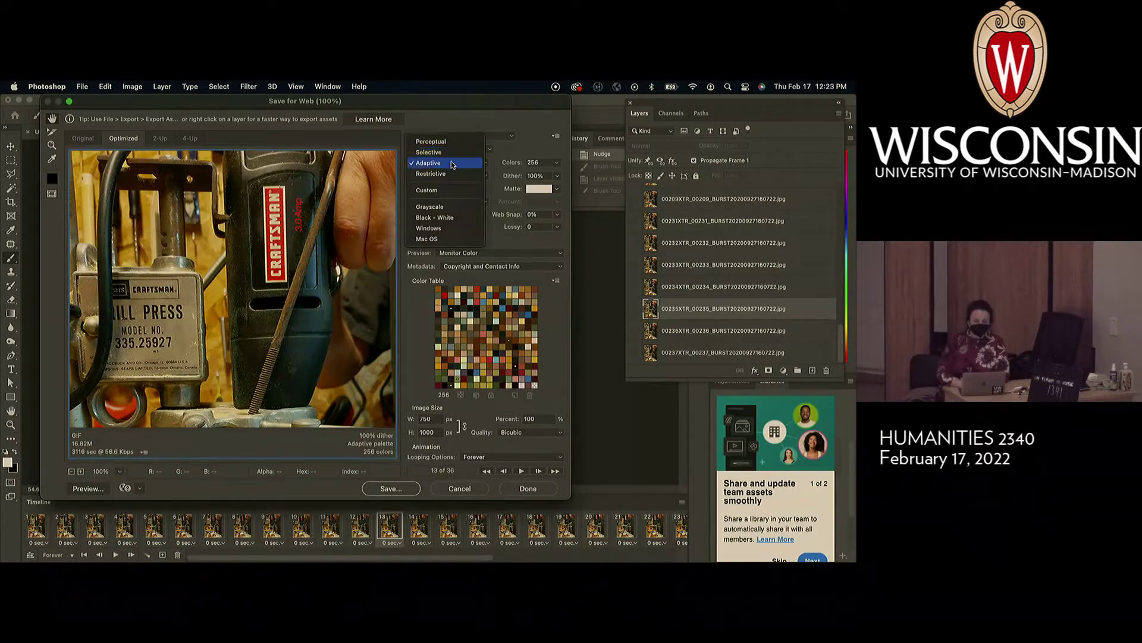
pyautogui.click(453, 164)
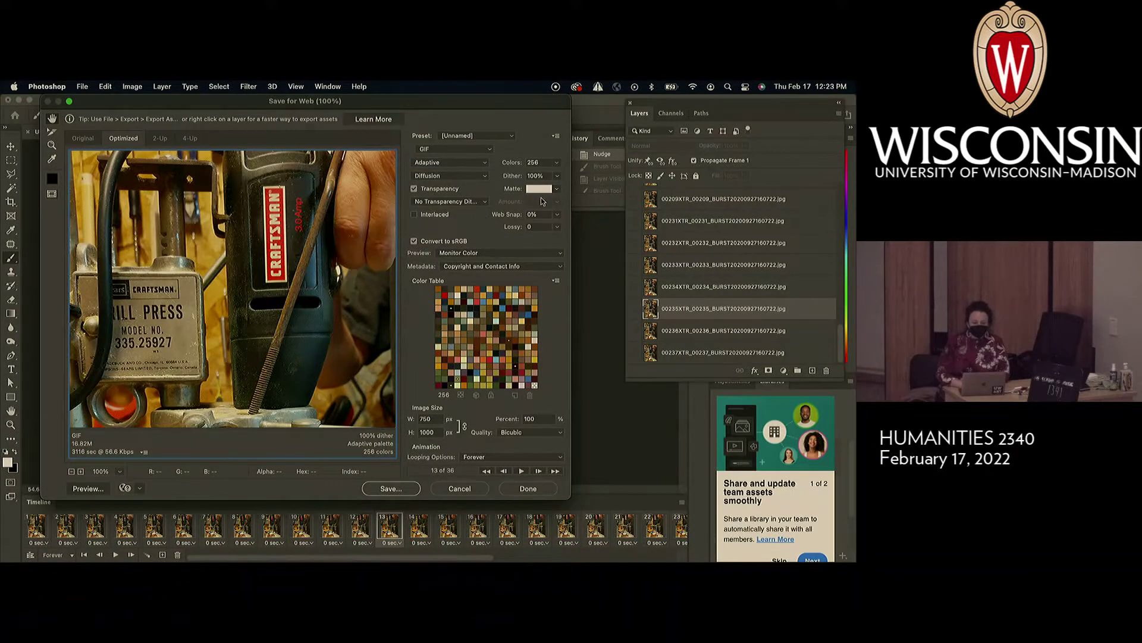
pyautogui.click(557, 164)
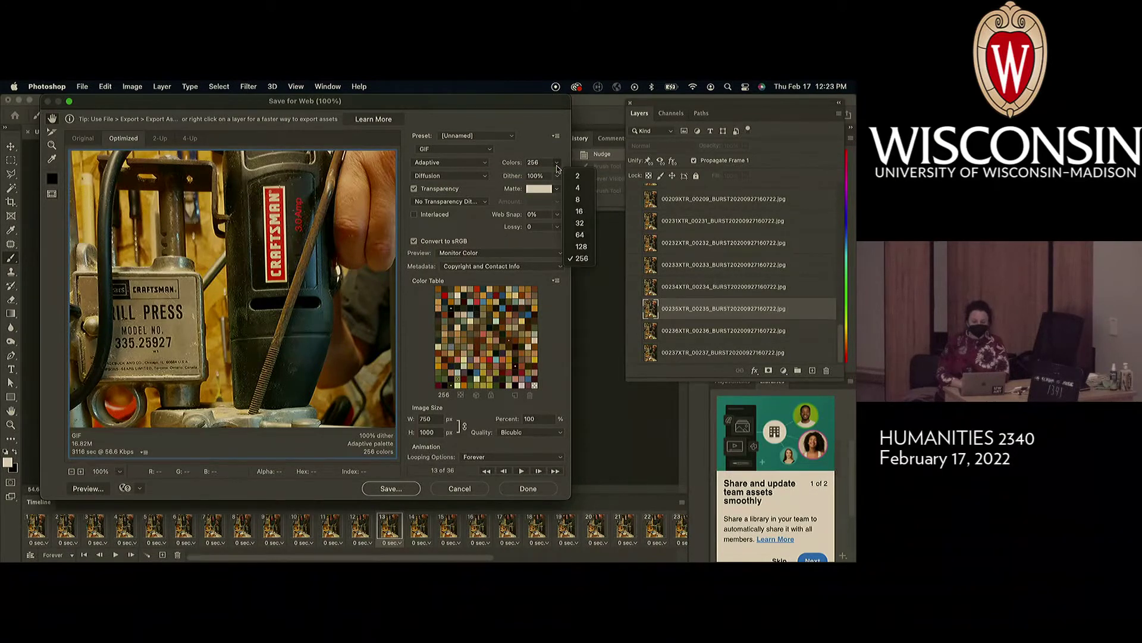
pyautogui.click(576, 200)
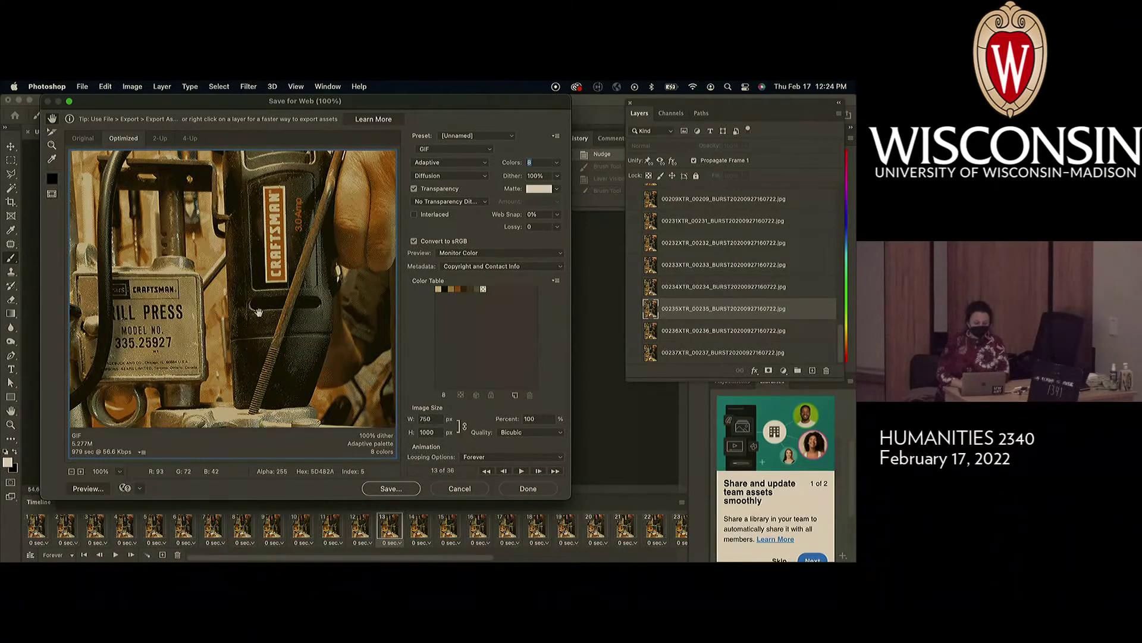
pyautogui.moveTo(242, 338); pyautogui.dragTo(226, 263)
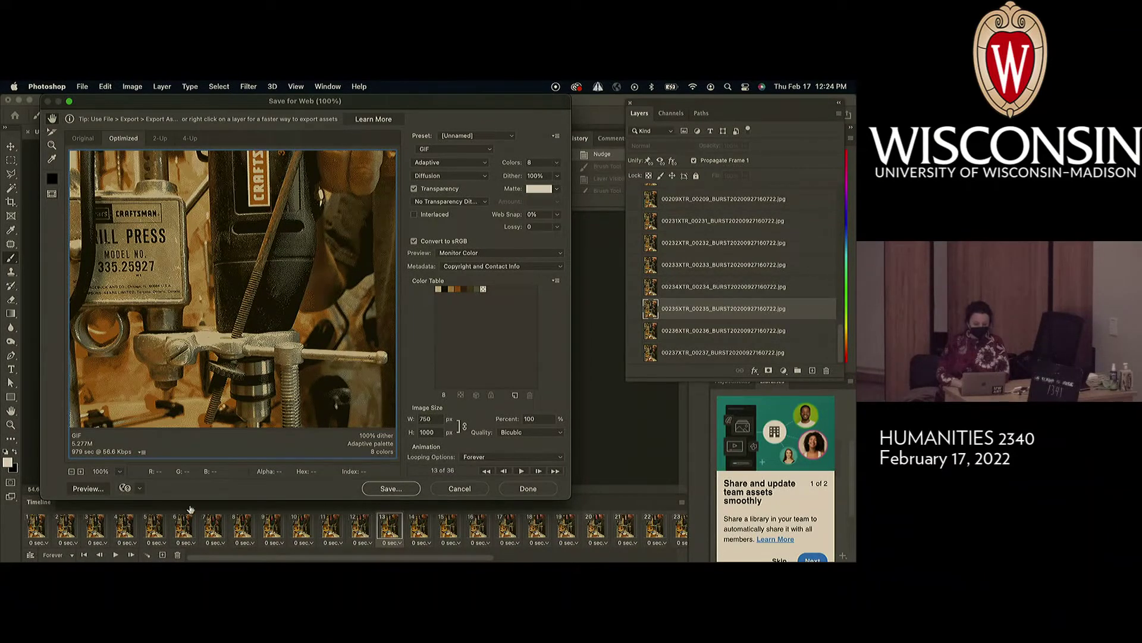
pyautogui.click(71, 472)
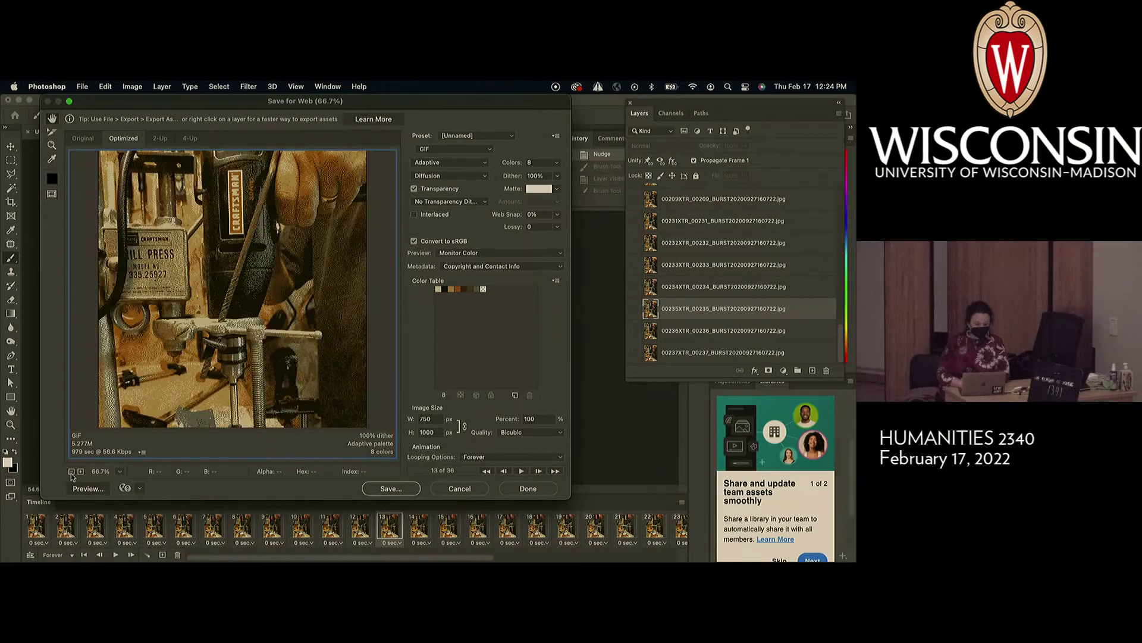
pyautogui.click(71, 472)
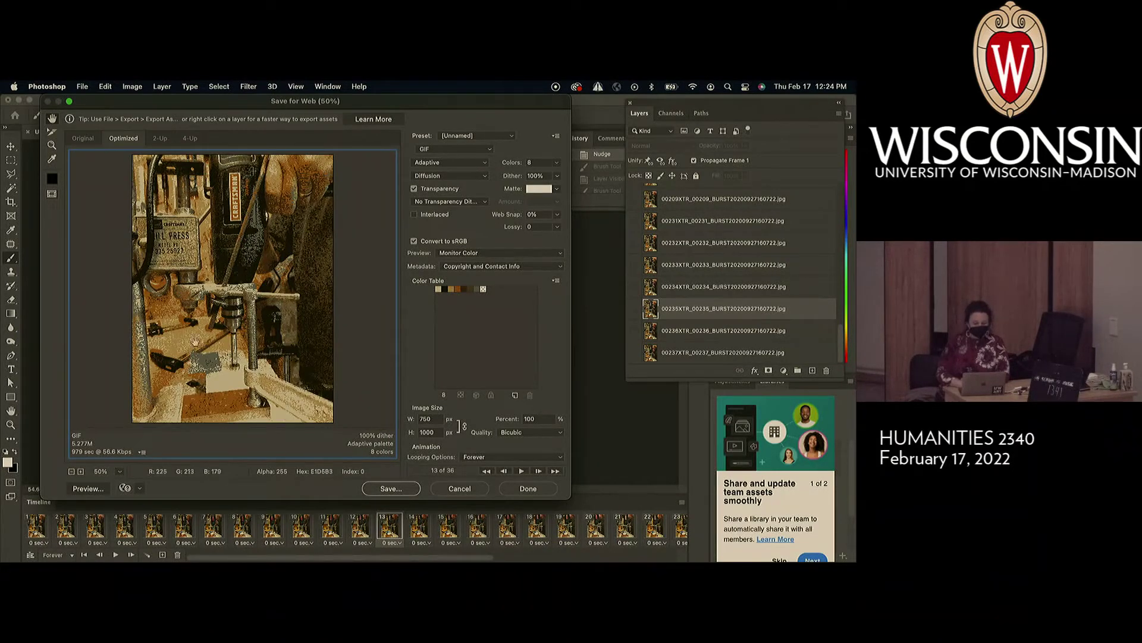
pyautogui.click(80, 471)
pyautogui.click(81, 471)
pyautogui.click(80, 471)
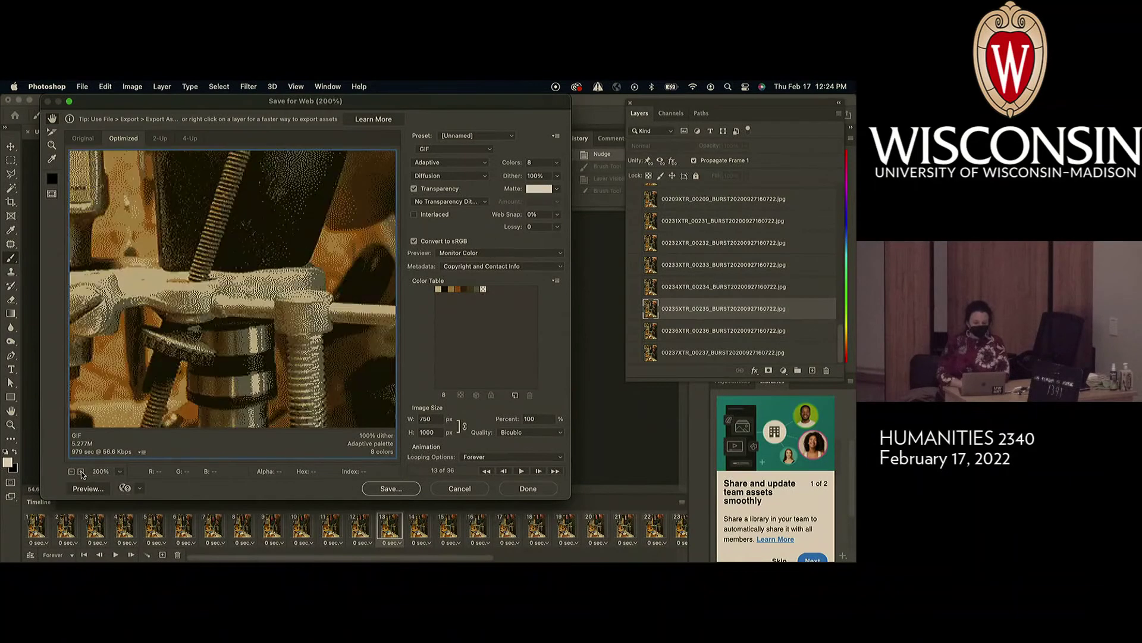
pyautogui.click(558, 163)
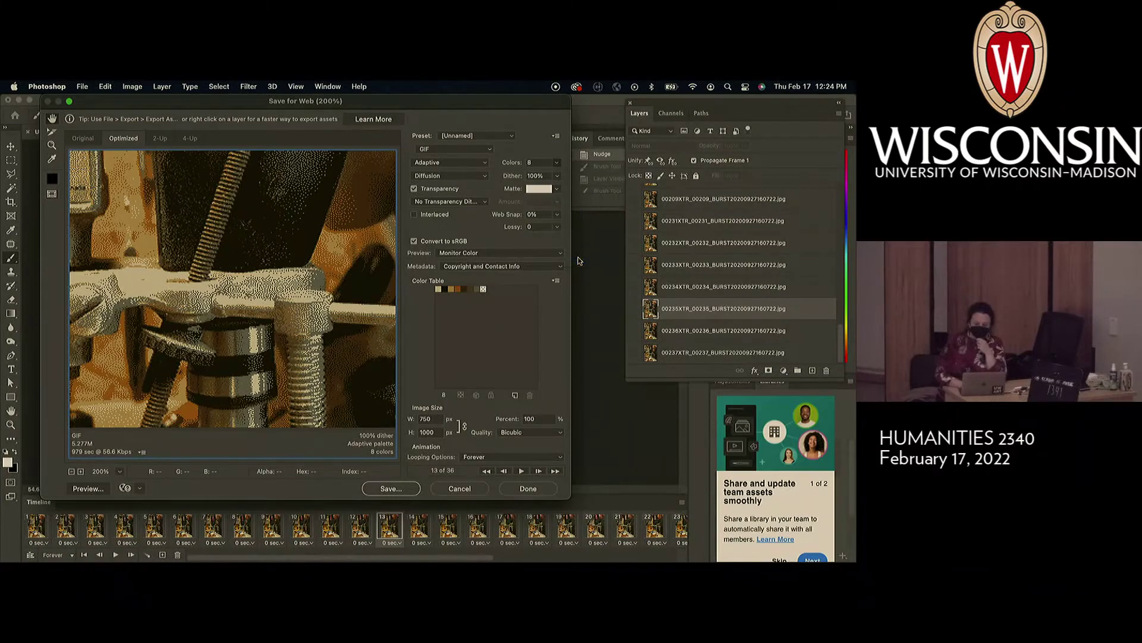
pyautogui.click(580, 259)
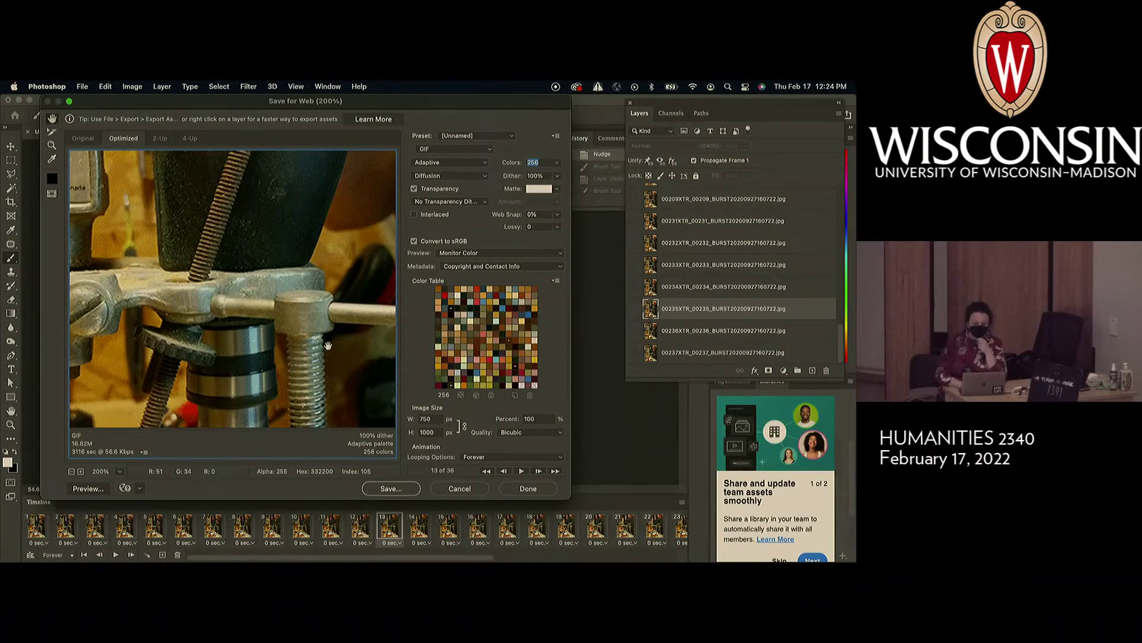
pyautogui.click(69, 474)
pyautogui.click(69, 474)
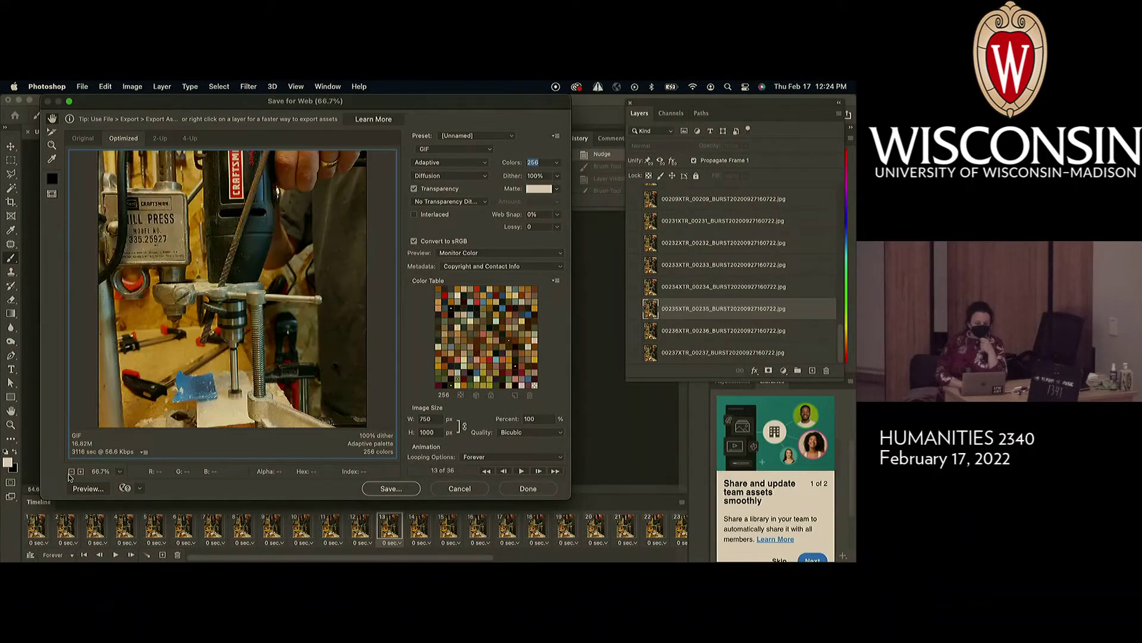
# Zoom the preview to 50% and click Done to keep the 256-colour GIF settings.
pyautogui.click(69, 474)
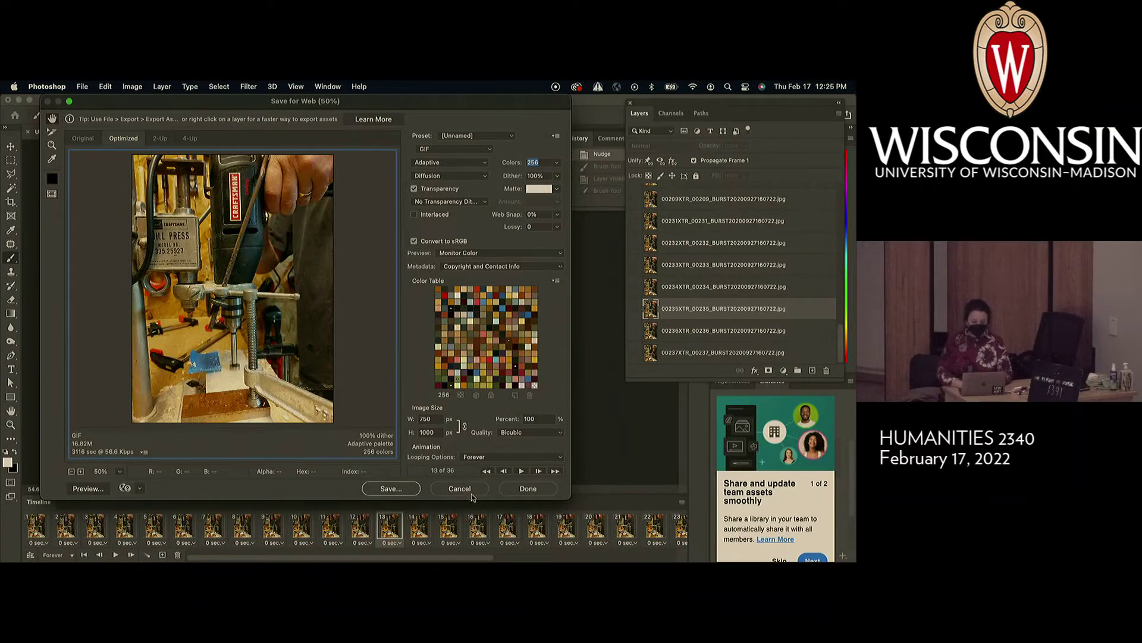
pyautogui.click(529, 489)
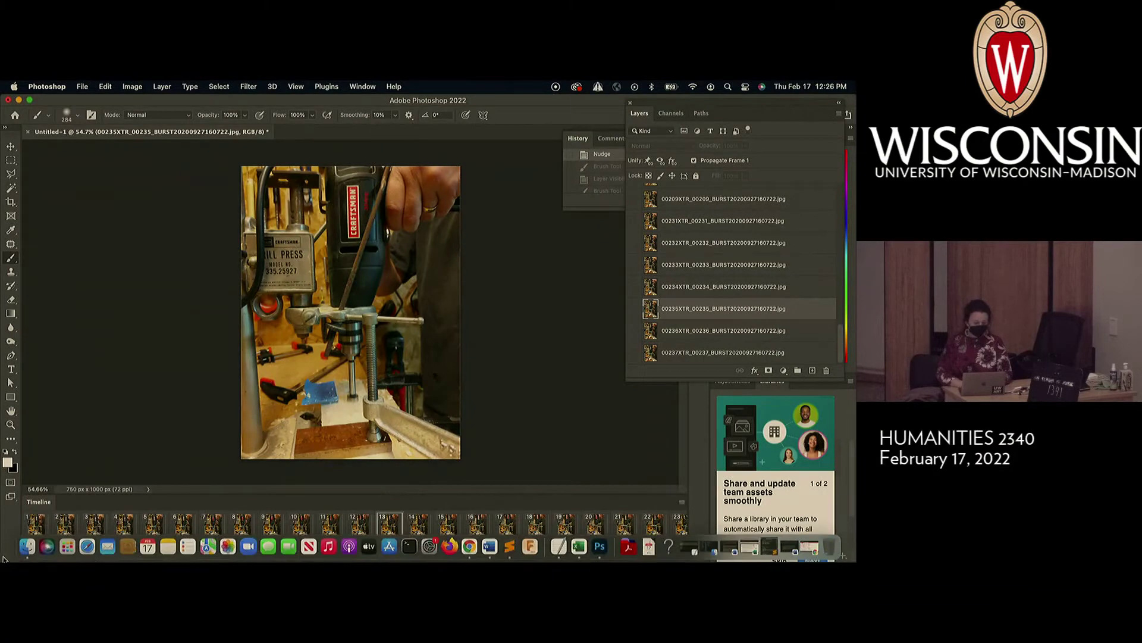
# Preview drill.gif from the collage demo folder in Quick Look, then return to Photoshop.
pyautogui.click(27, 546)
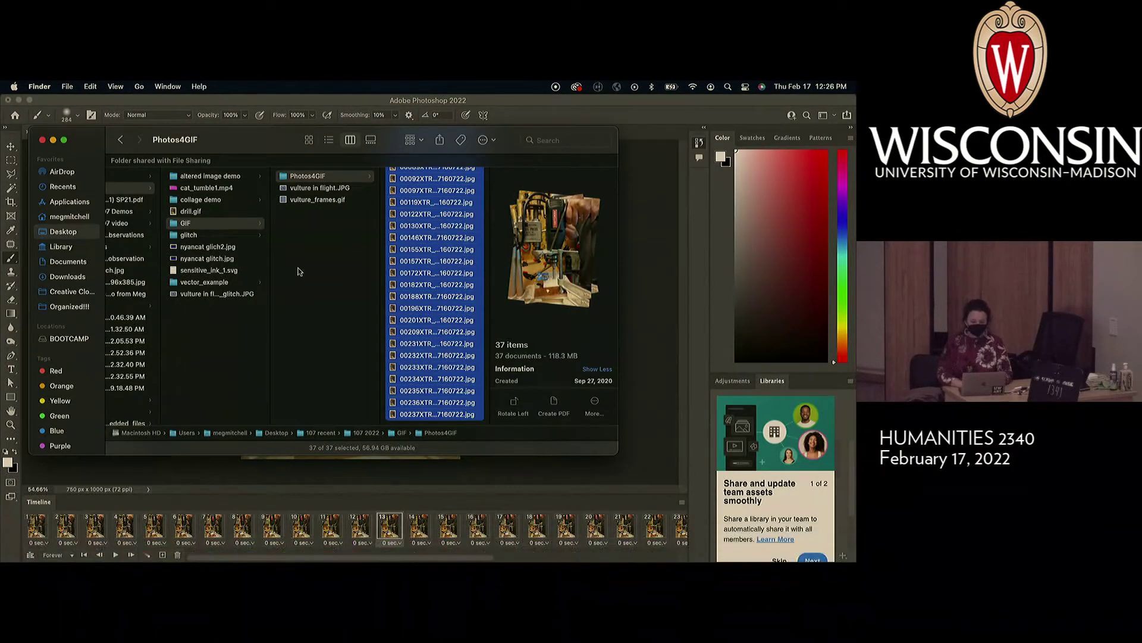
pyautogui.hscroll(-5, 226, 316)
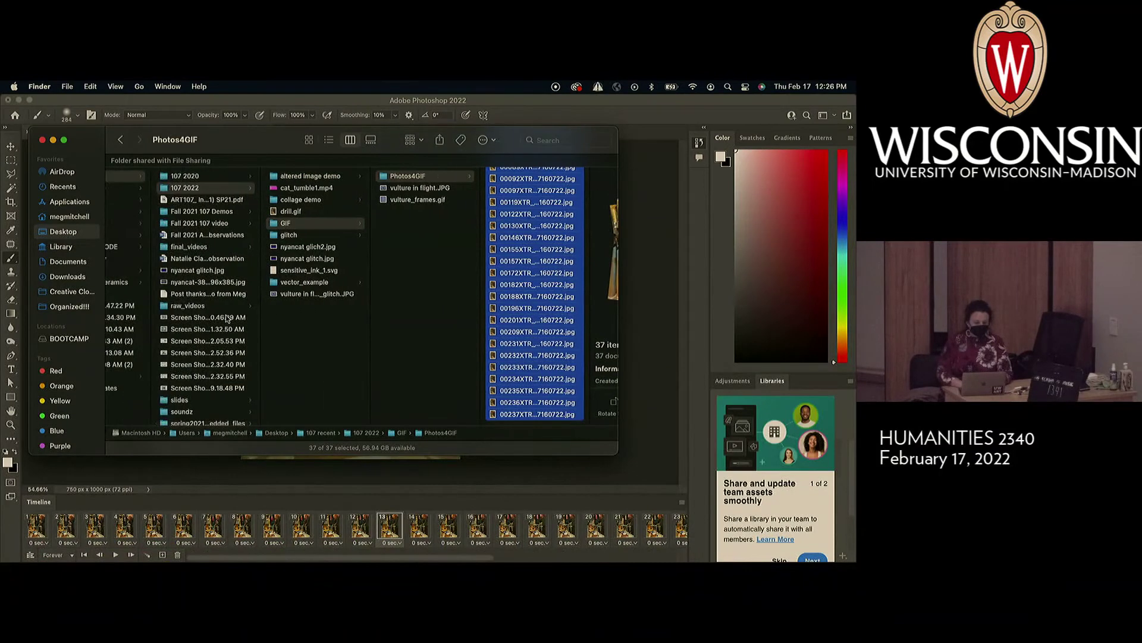
pyautogui.click(300, 200)
pyautogui.click(286, 213)
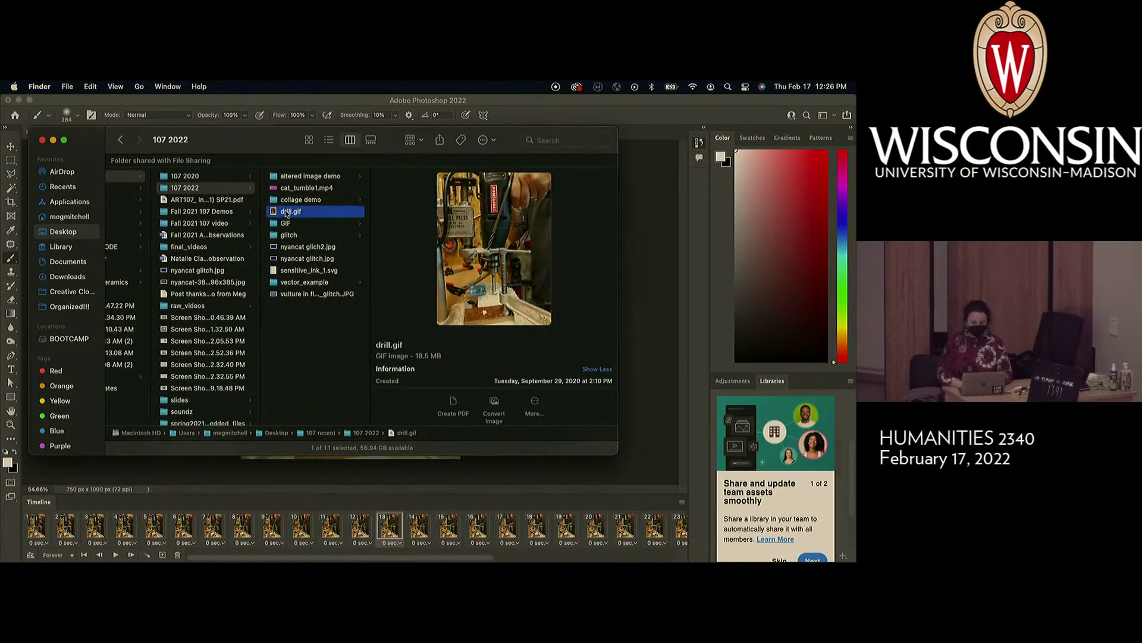
pyautogui.press('space')
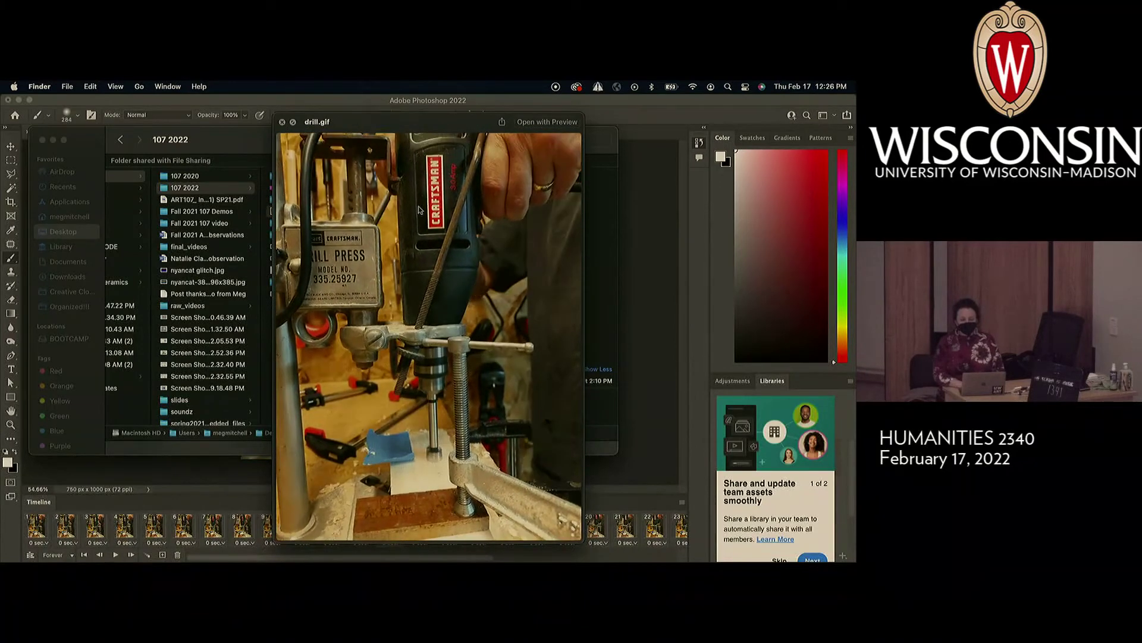
pyautogui.click(644, 132)
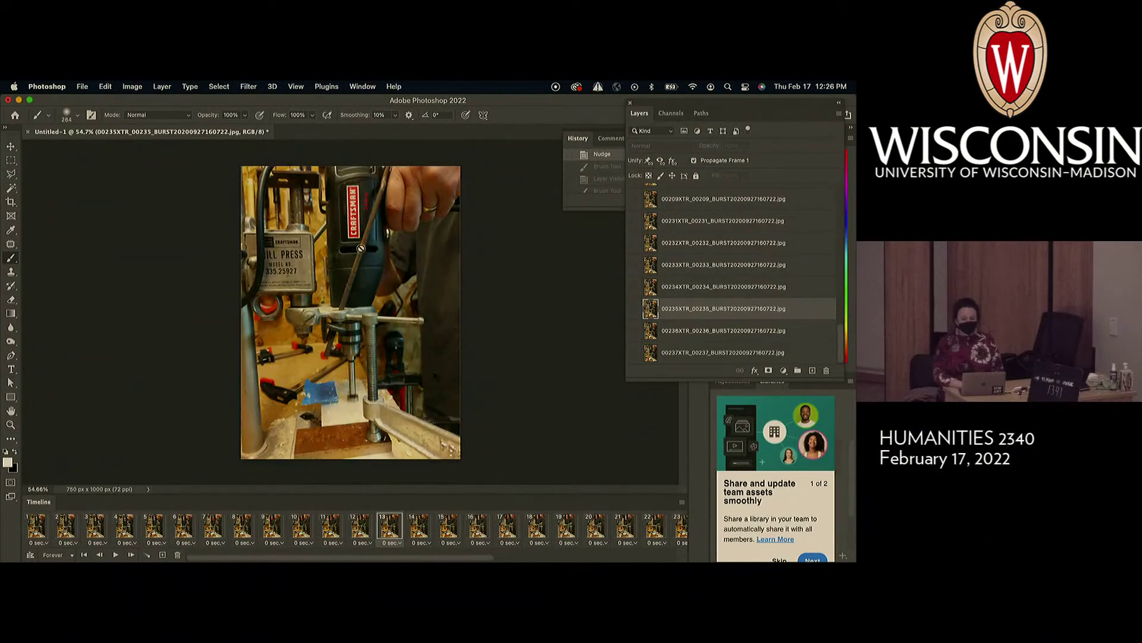
# Look over the File menu's Export submenu, dismiss it, and bring up the File menu again.
pyautogui.click(79, 86)
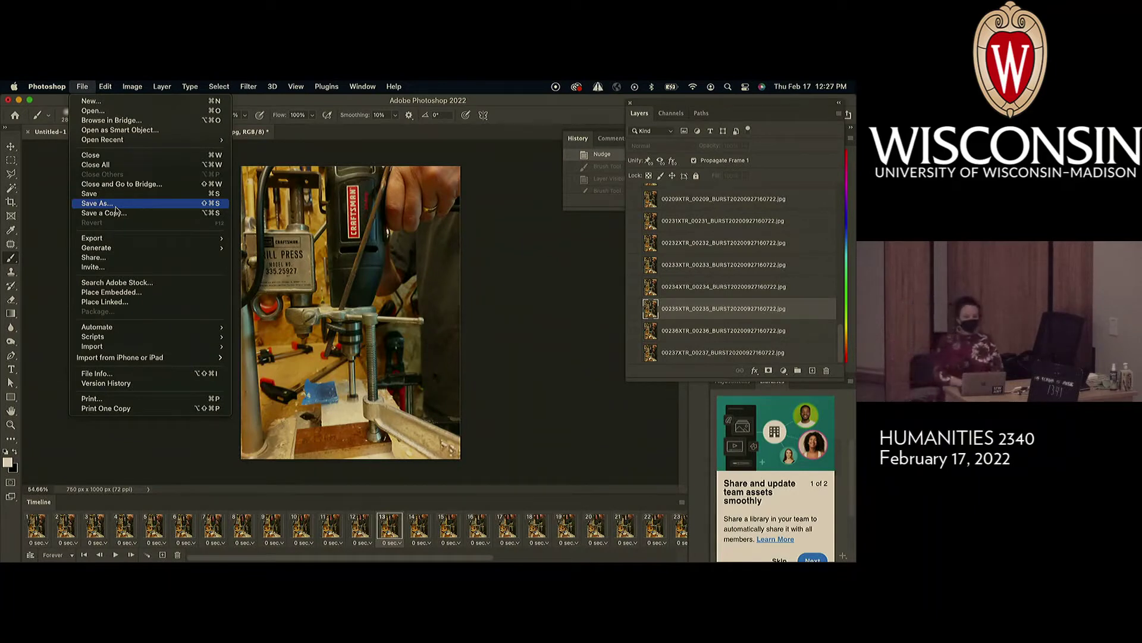
pyautogui.moveTo(137, 241)
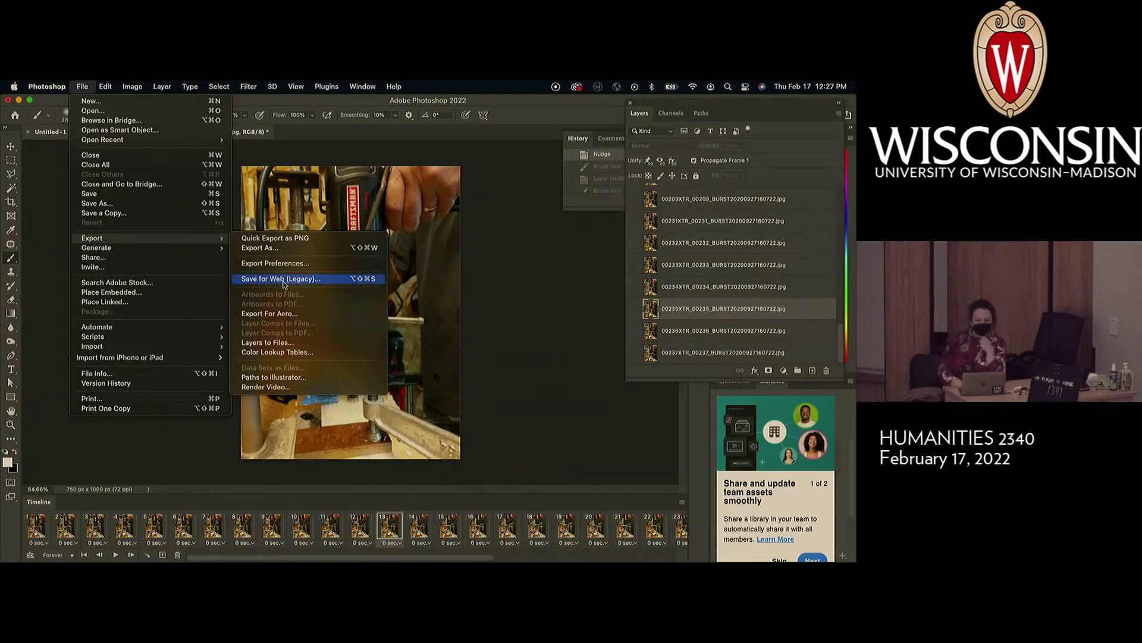
pyautogui.click(522, 307)
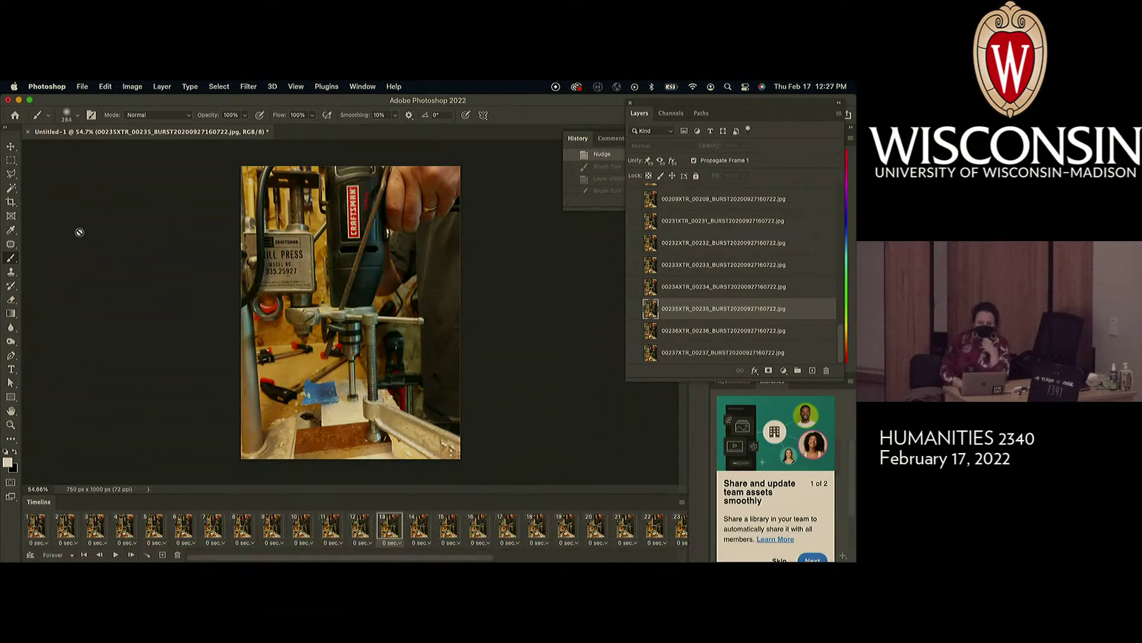
pyautogui.click(82, 87)
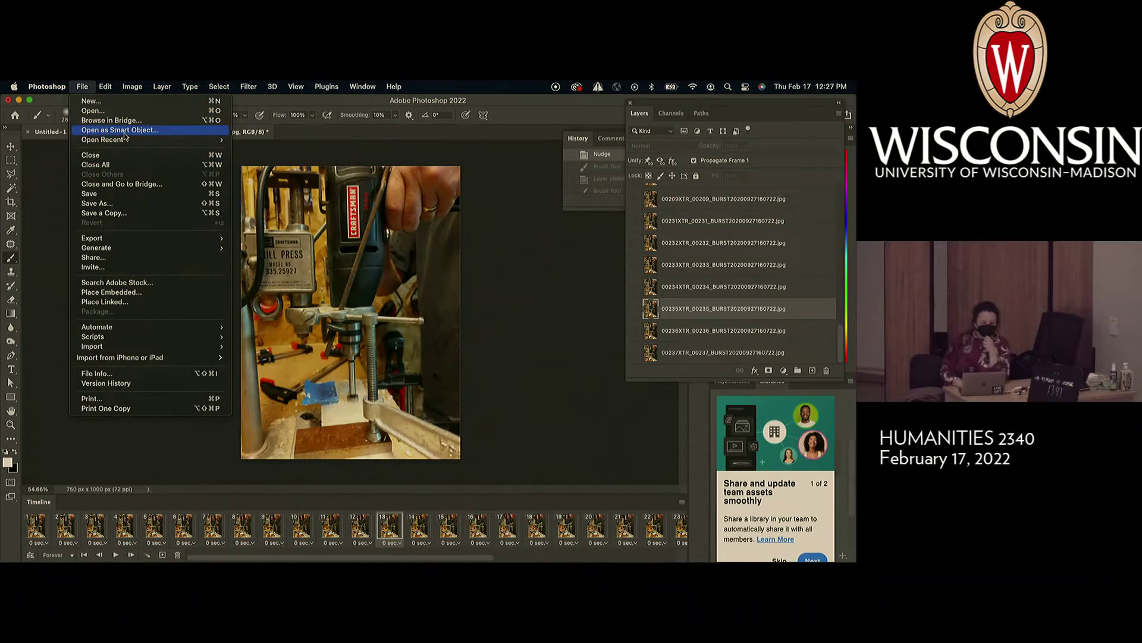
# Cancel a new blank document, then open vulture in flight.JPG from the GIF folder.
pyautogui.click(87, 102)
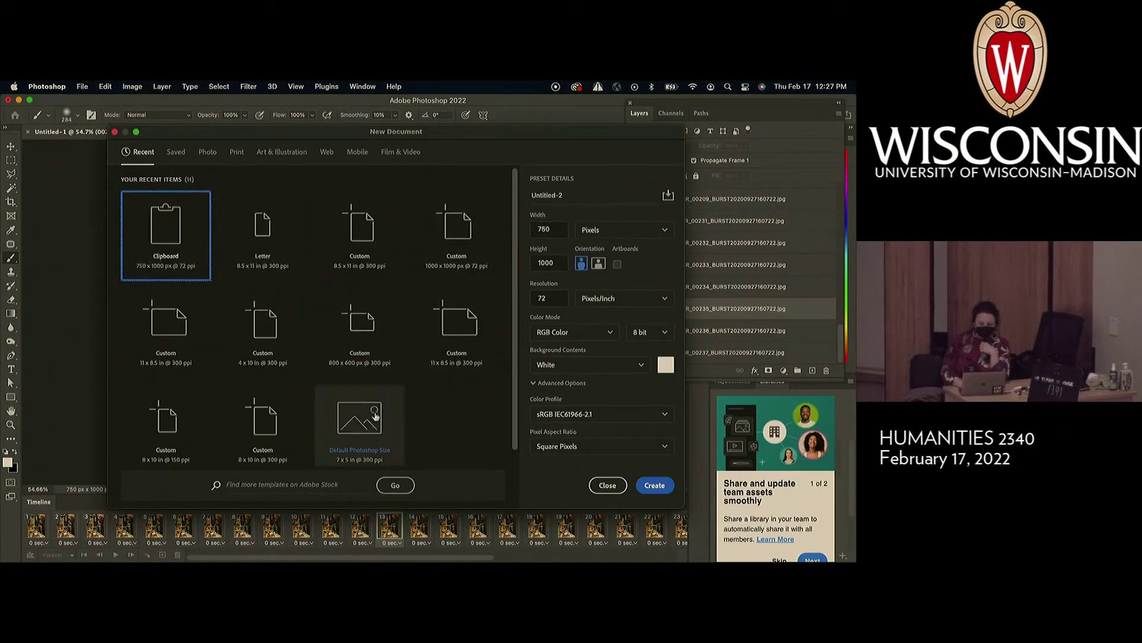
pyautogui.click(607, 484)
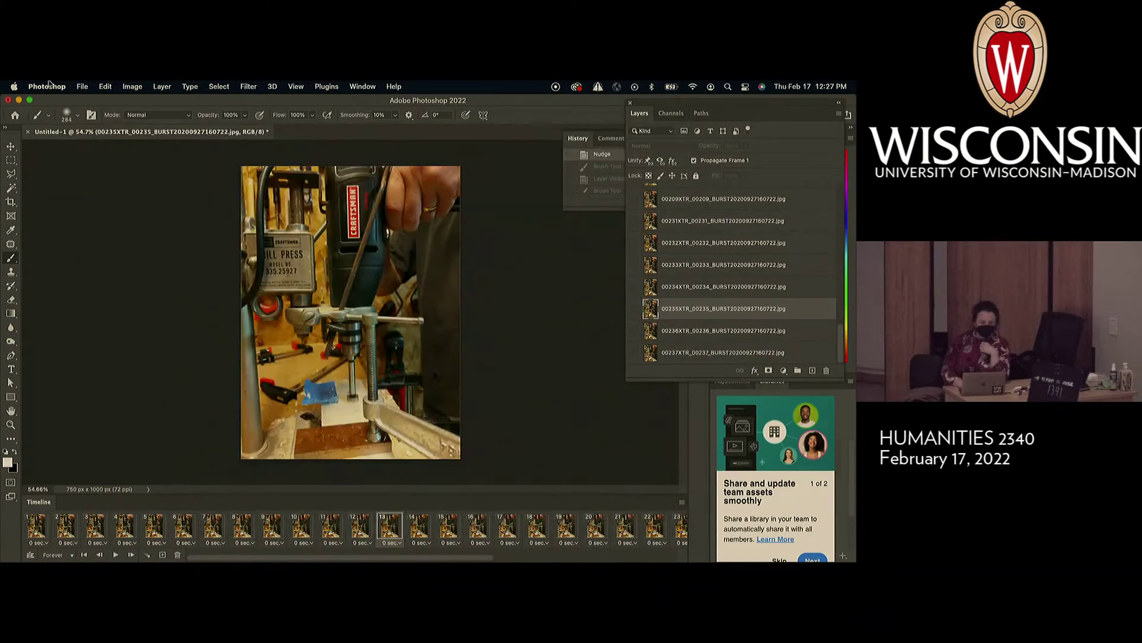
pyautogui.click(82, 88)
pyautogui.click(90, 112)
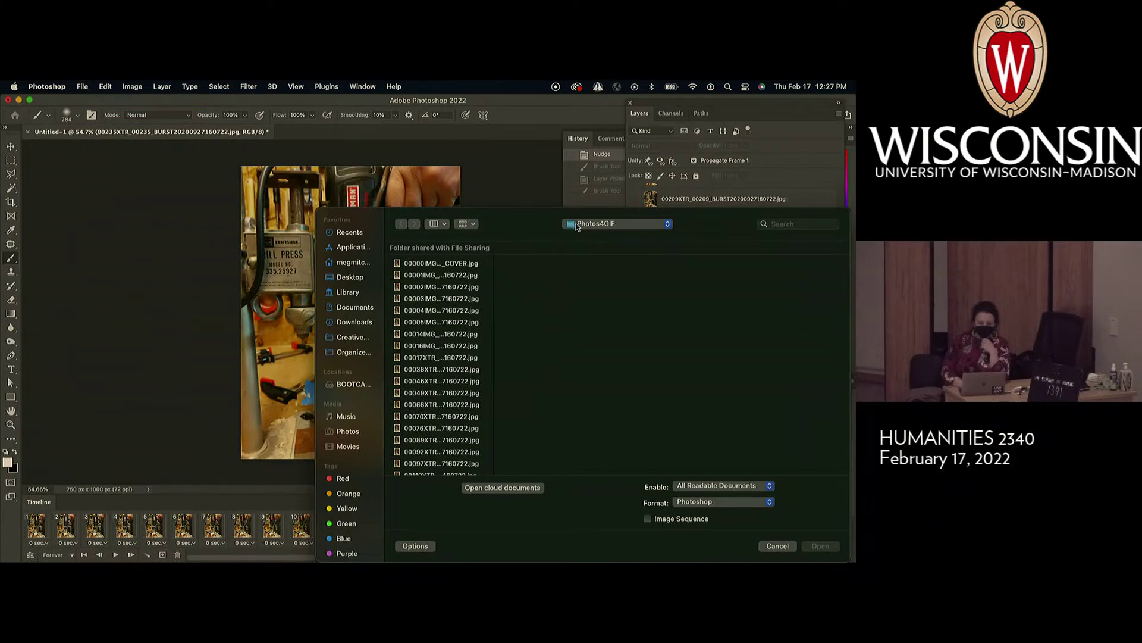
pyautogui.click(577, 227)
pyautogui.click(584, 238)
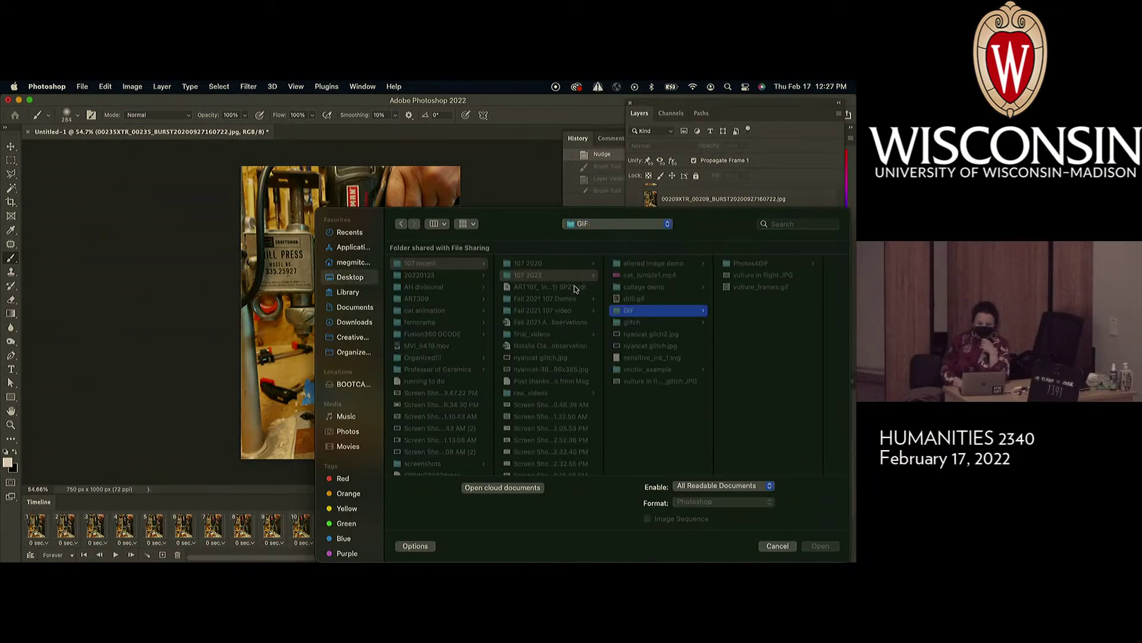
pyautogui.click(765, 276)
pyautogui.moveTo(736, 230); pyautogui.dragTo(461, 144)
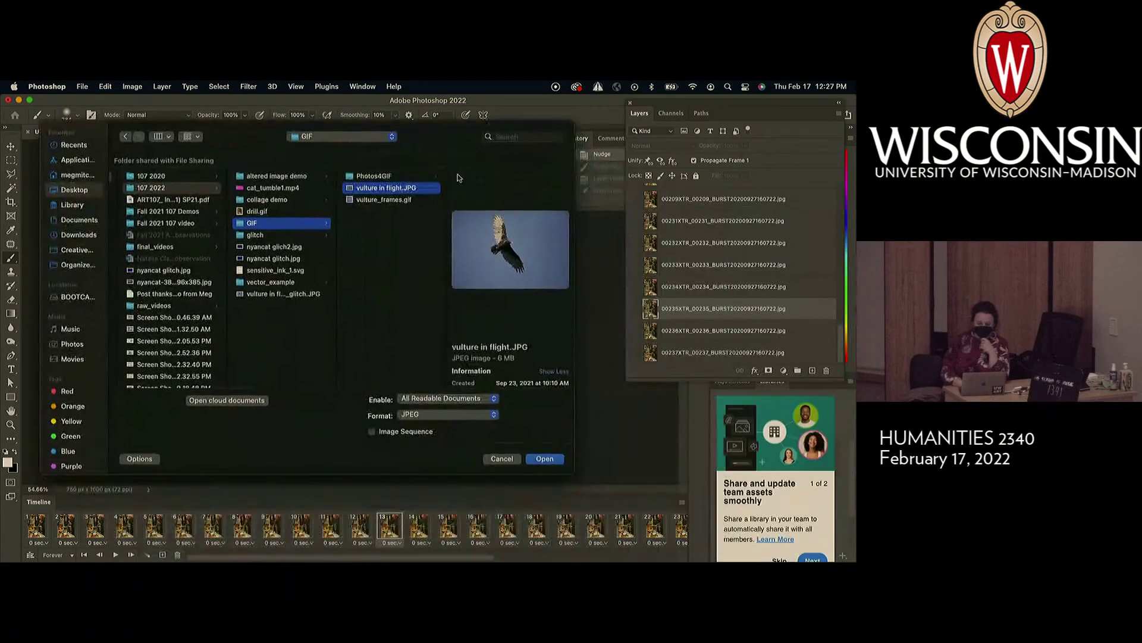
pyautogui.click(545, 459)
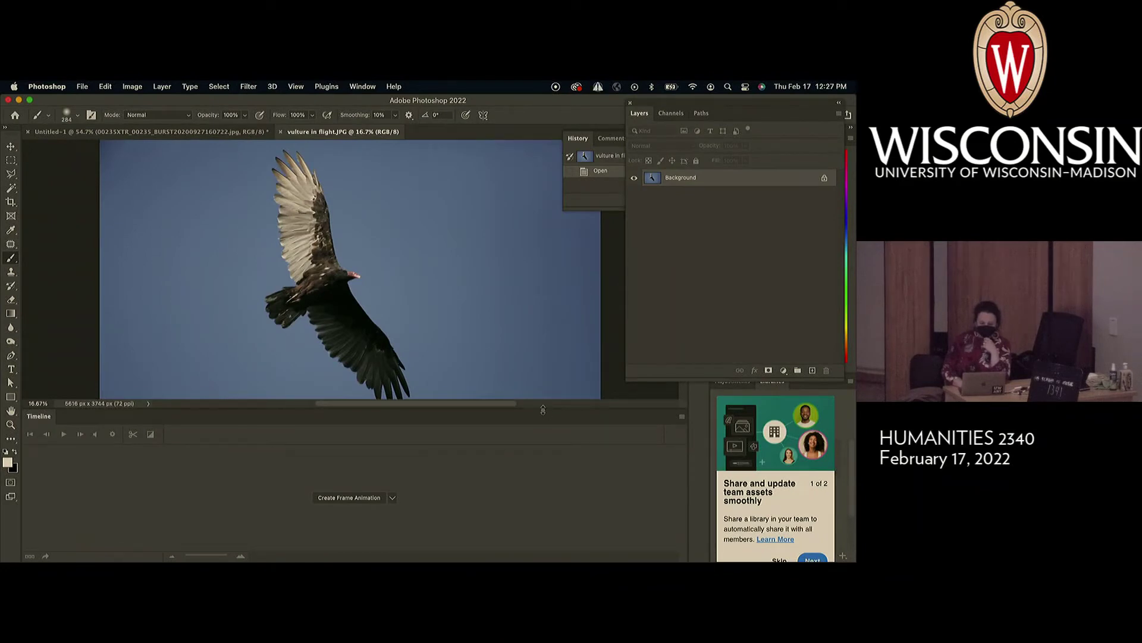
# Lower the canvas–Timeline divider so the vulture image gets more room.
pyautogui.moveTo(543, 409); pyautogui.dragTo(531, 502)
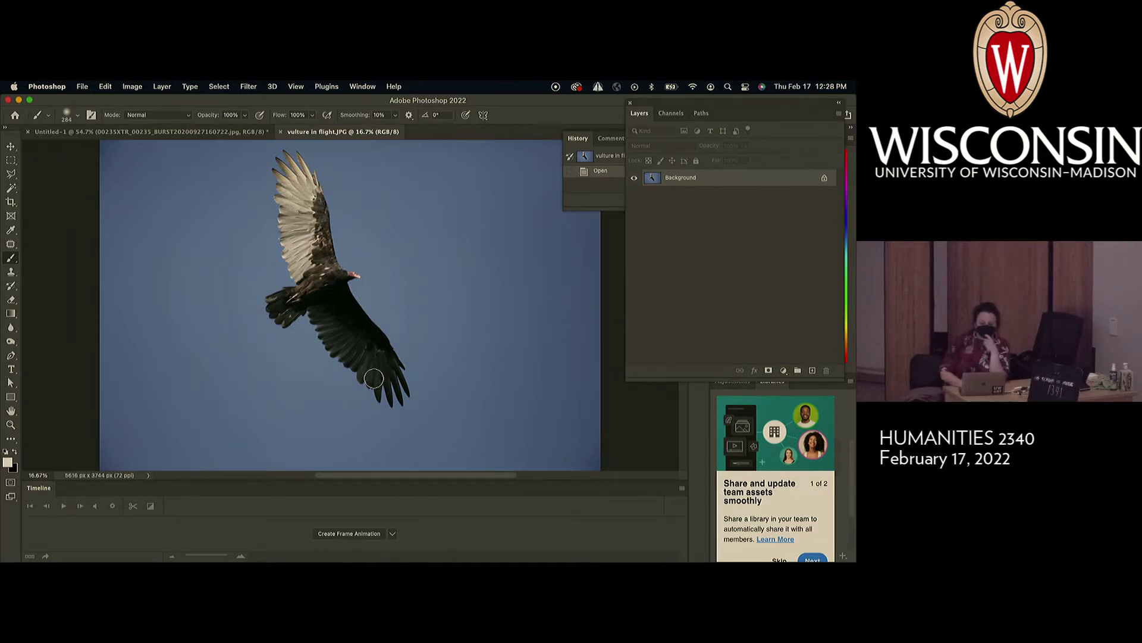
pyautogui.scroll(2, 332, 375)
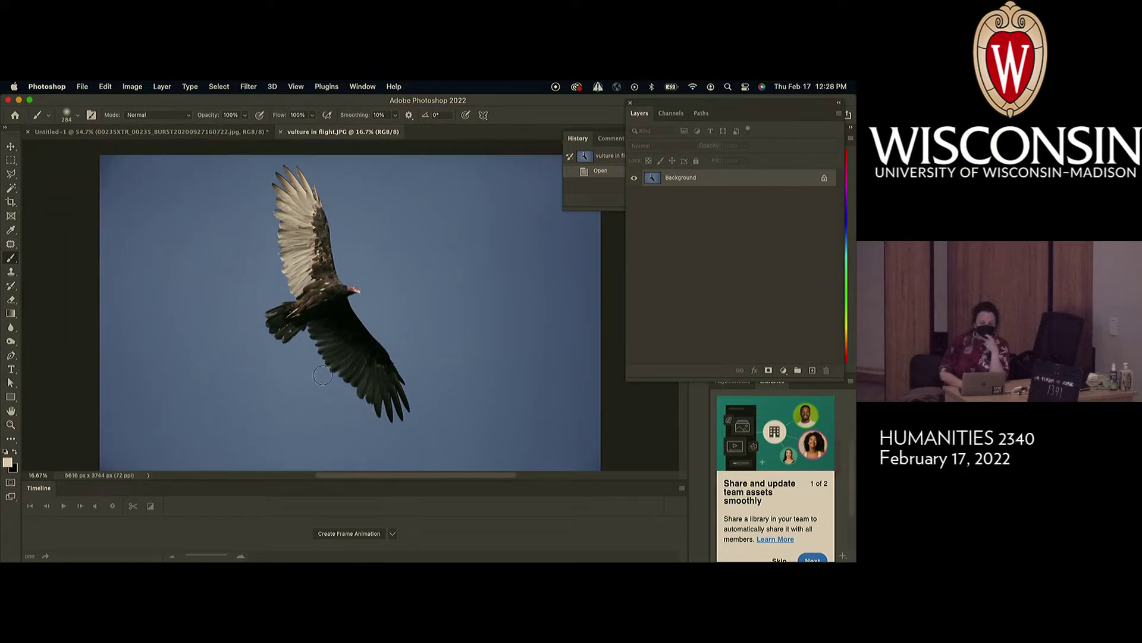
# Magic Wand the sky, add the right-edge sky, and inverse the selection to the vulture.
pyautogui.click(12, 188)
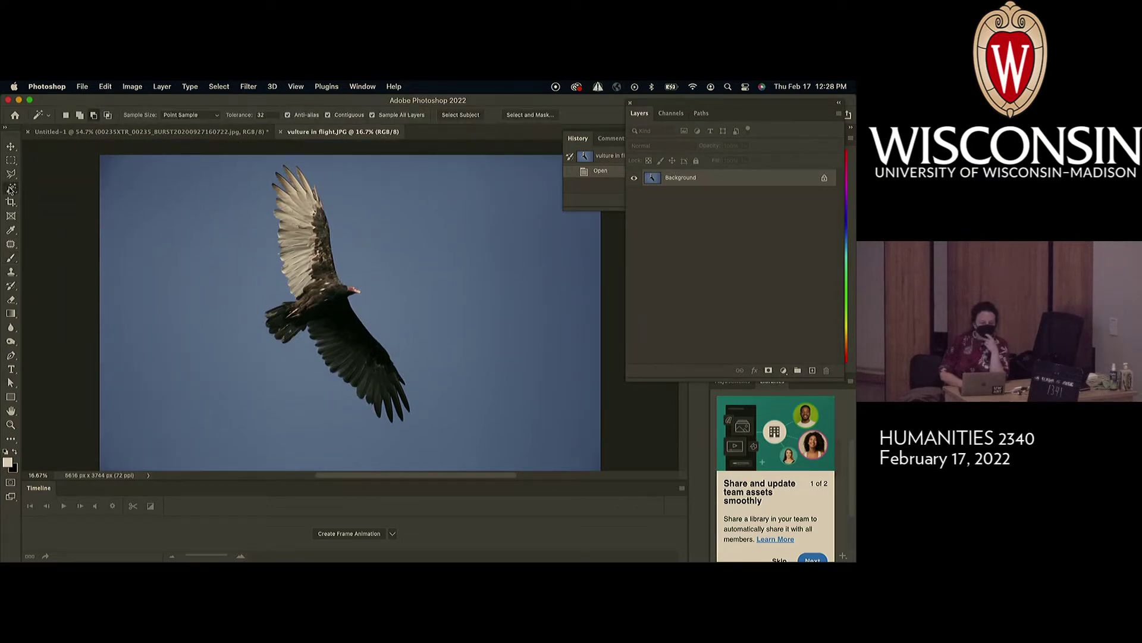
pyautogui.click(257, 295)
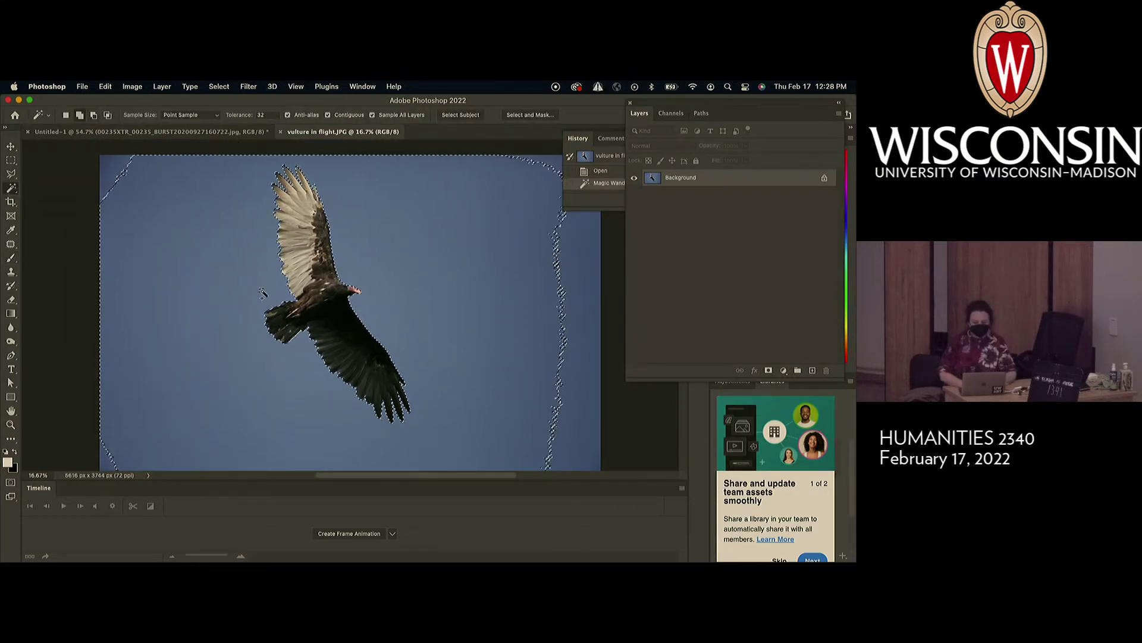
pyautogui.keyDown('shift'); pyautogui.click(579, 277); pyautogui.keyUp('shift')
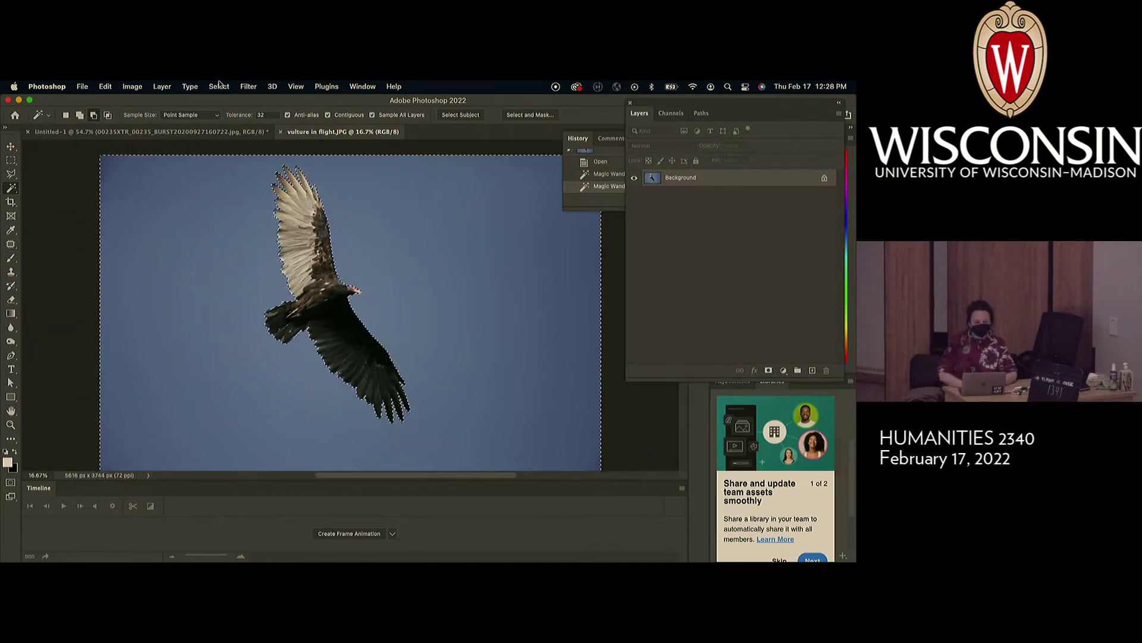
pyautogui.click(220, 87)
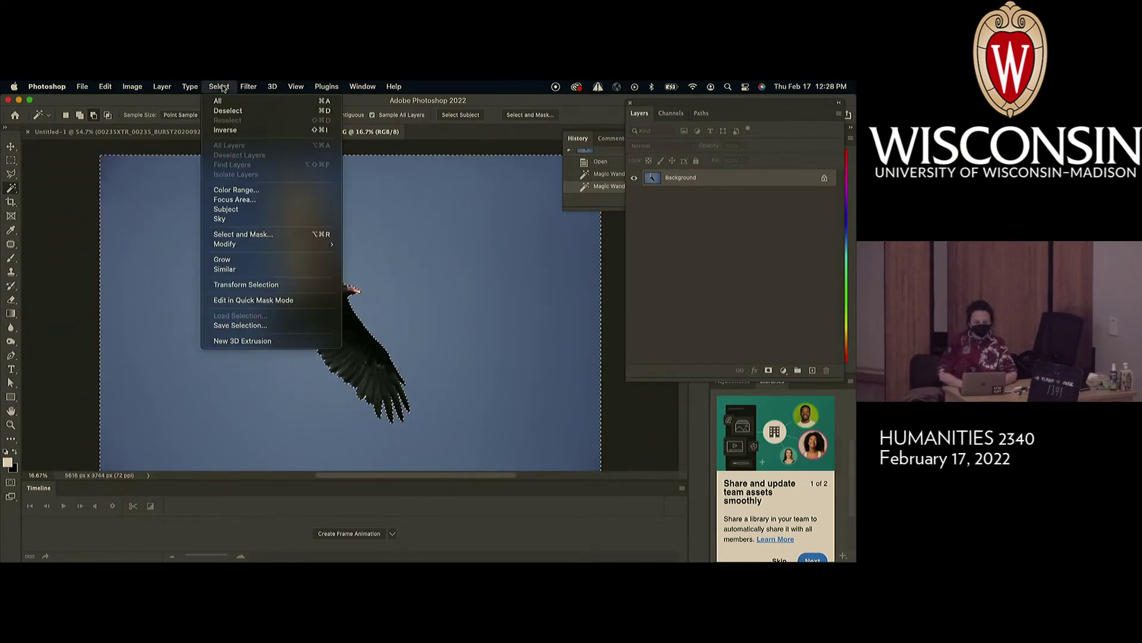
pyautogui.click(226, 131)
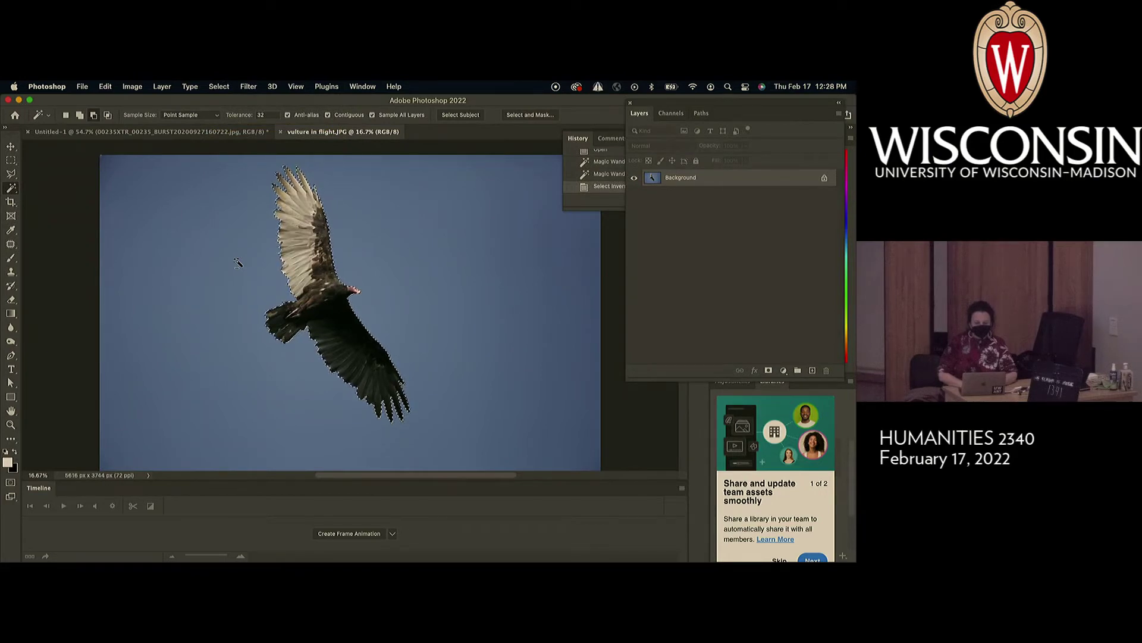
# Float the History panel, collapse the comments panel, and turn on Quick Mask.
pyautogui.moveTo(578, 138); pyautogui.dragTo(673, 235)
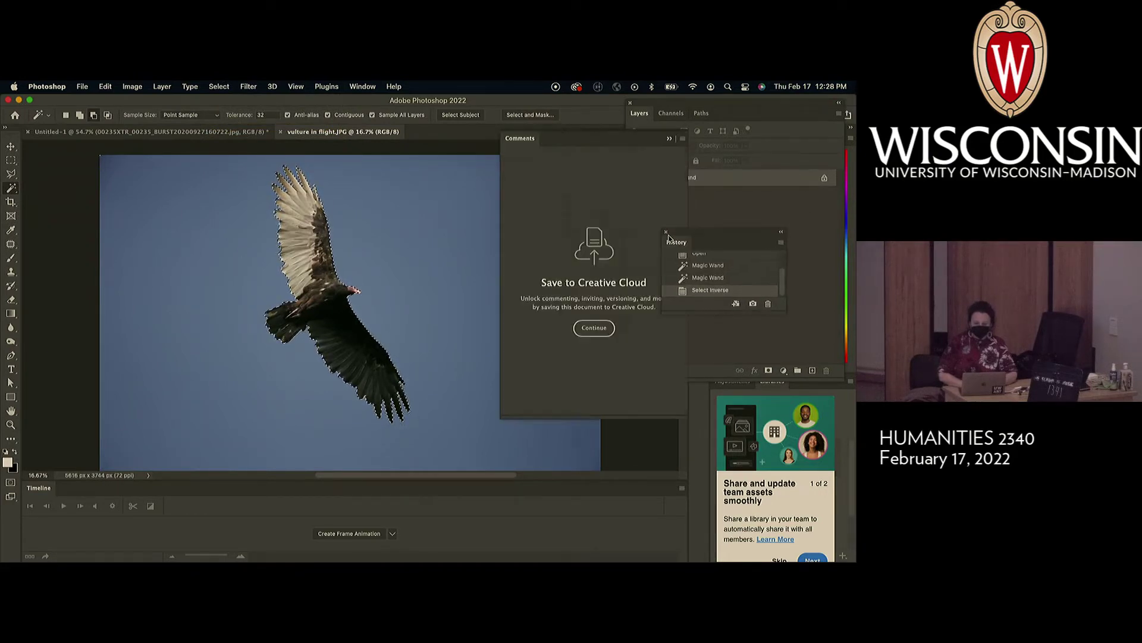
pyautogui.click(669, 139)
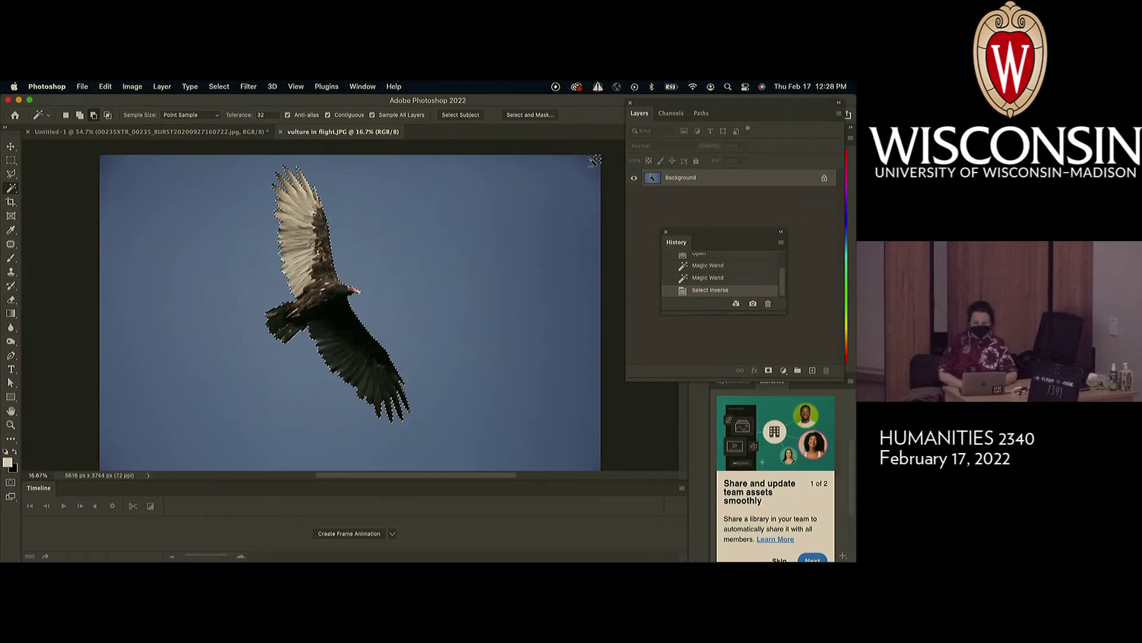
pyautogui.click(10, 483)
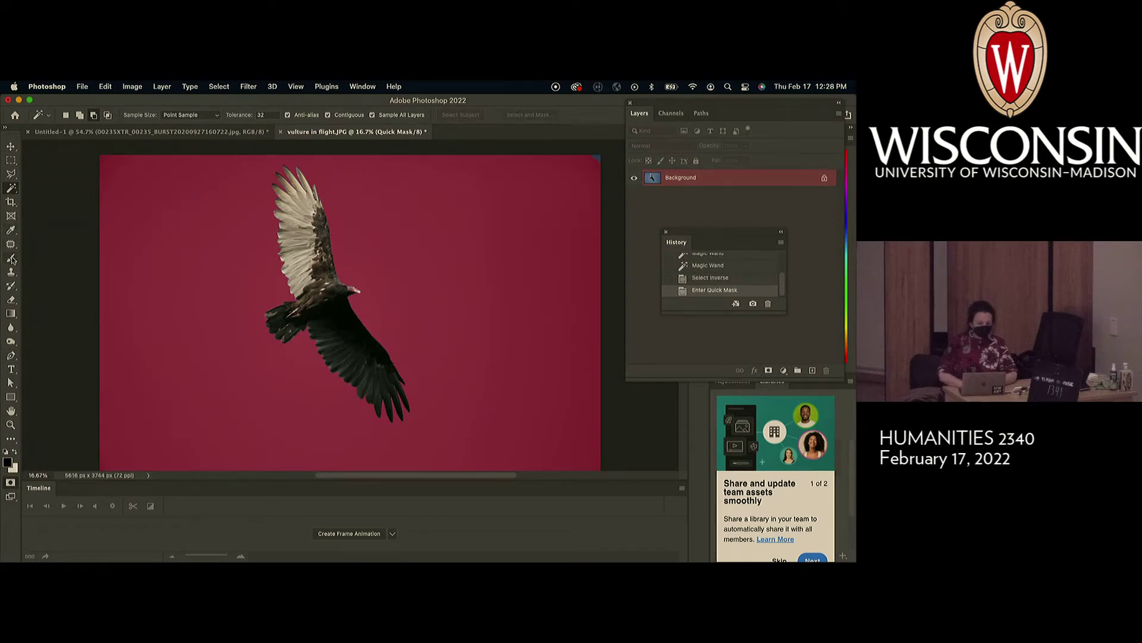
# Brush black over the stray top-right and bottom-right corner areas, then exit Quick Mask.
pyautogui.click(10, 258)
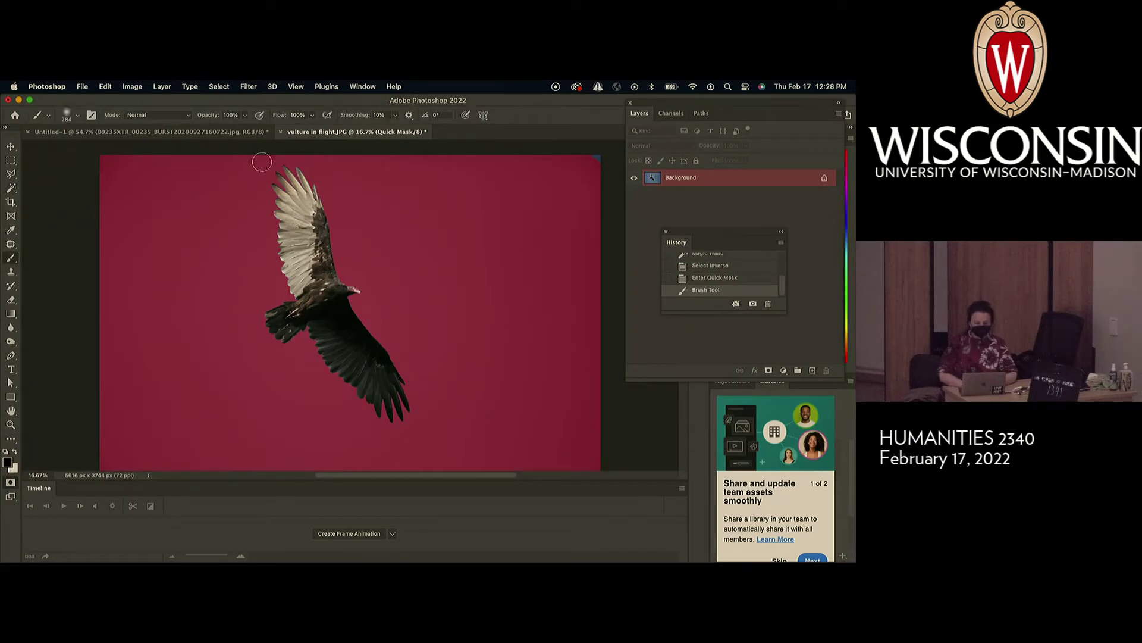
pyautogui.moveTo(604, 149); pyautogui.dragTo(568, 175)
pyautogui.scroll(-3, 524, 235)
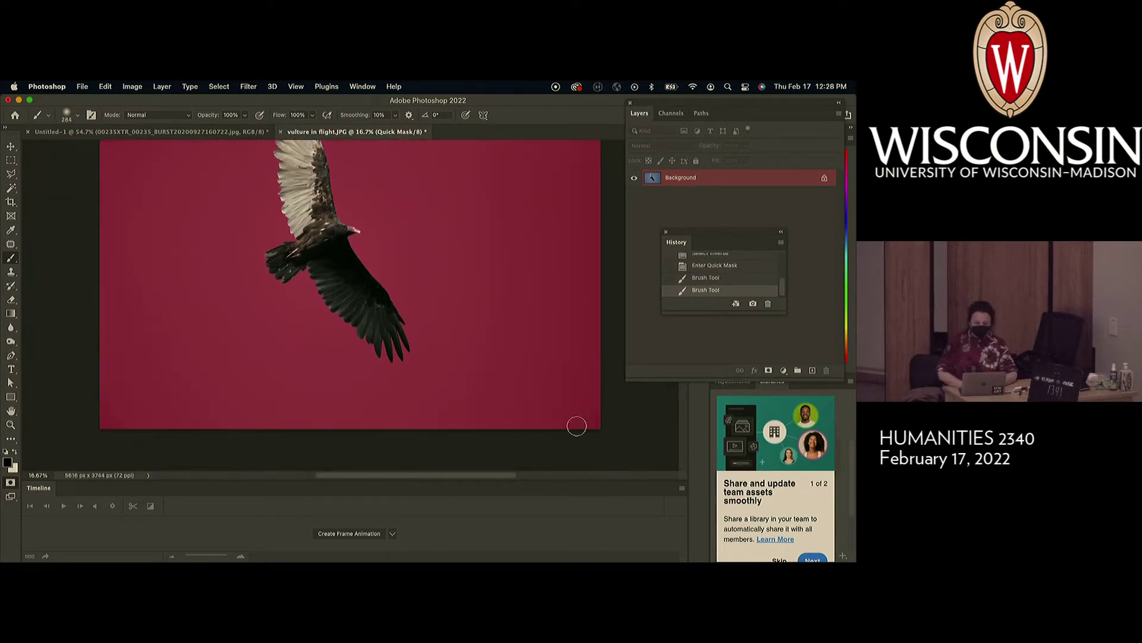
pyautogui.moveTo(577, 426); pyautogui.dragTo(598, 424)
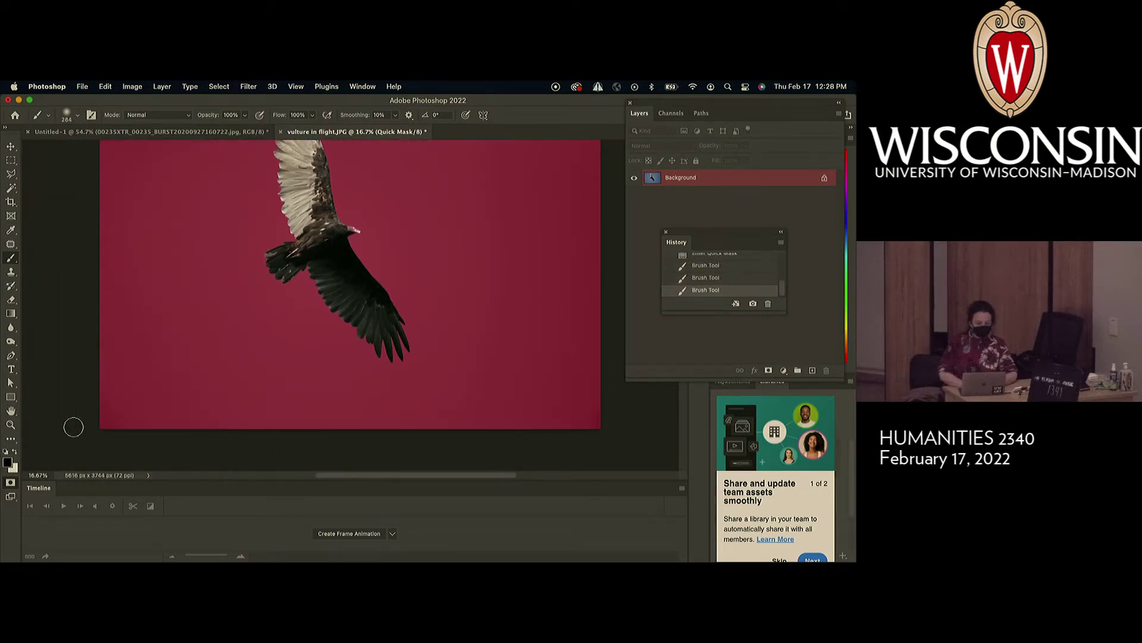
pyautogui.click(7, 482)
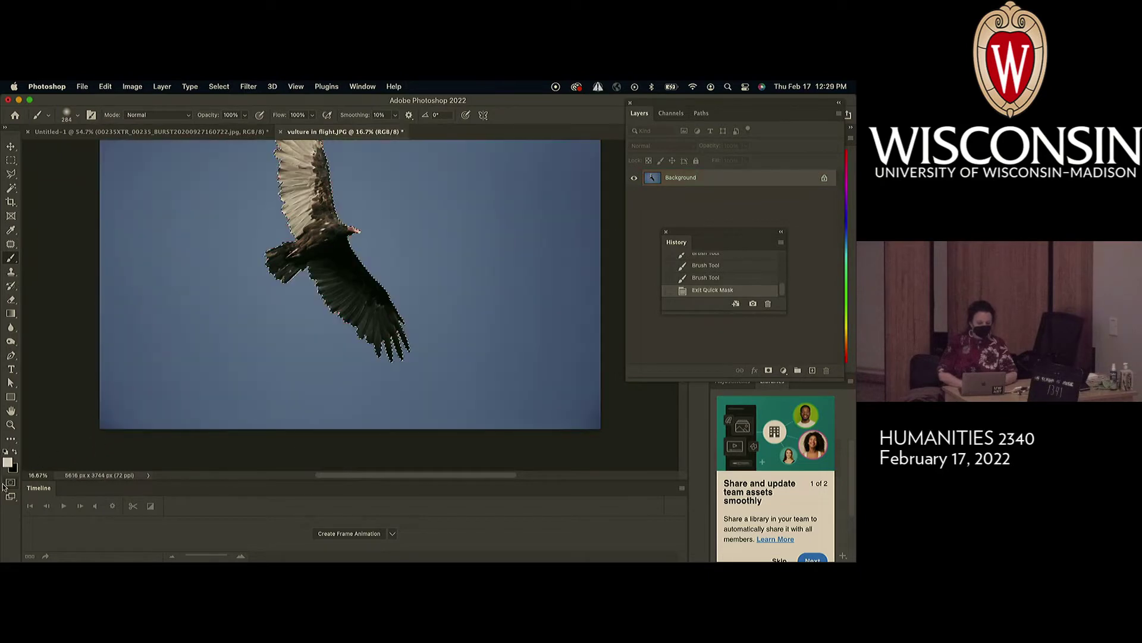
# Close the floating History panel, then add and delete an empty Layer 1.
pyautogui.scroll(3, 186, 408)
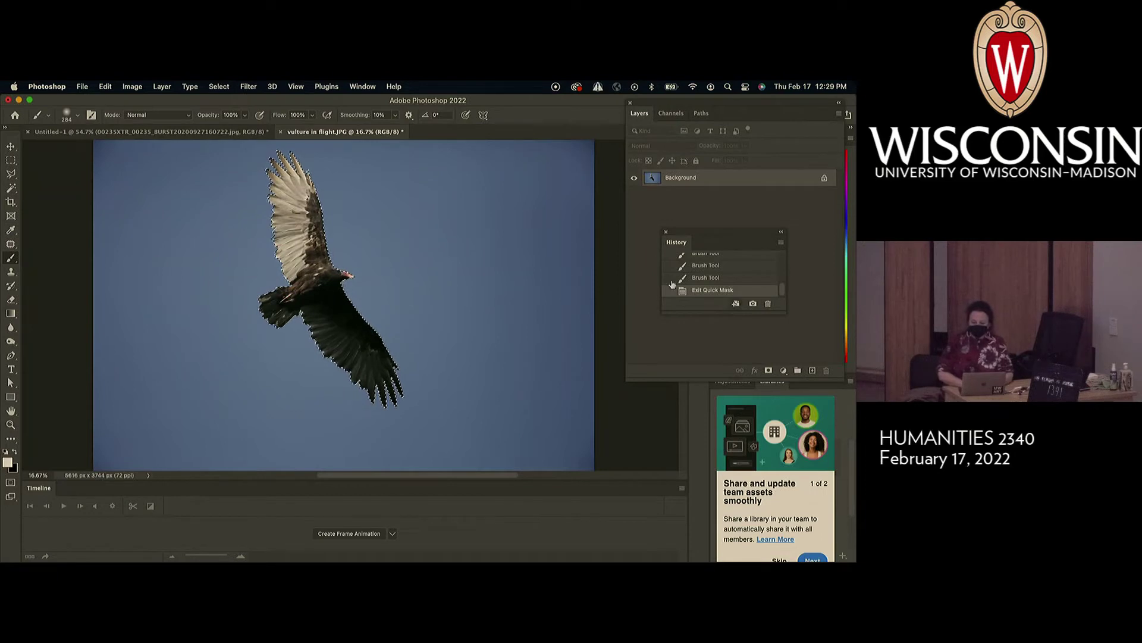
pyautogui.click(664, 231)
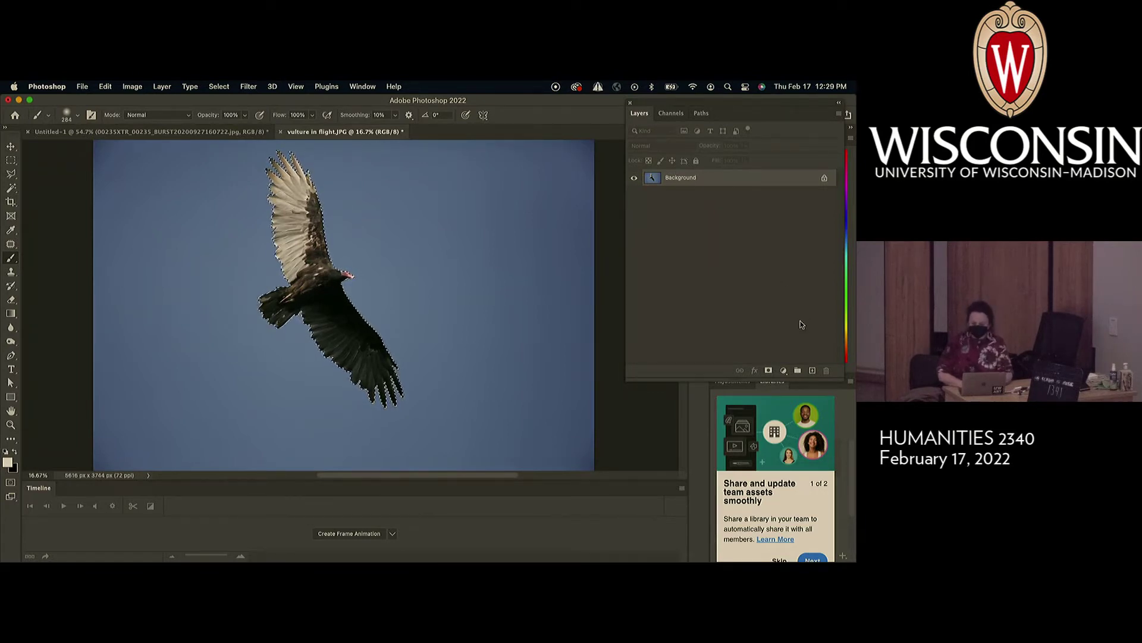
pyautogui.click(813, 370)
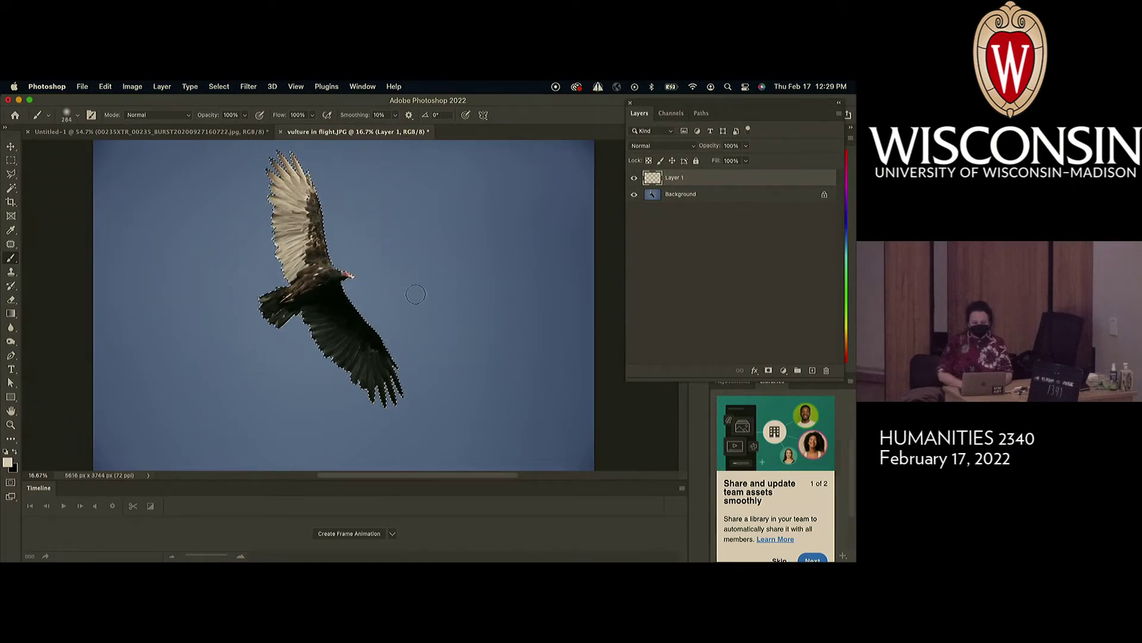
pyautogui.moveTo(770, 177); pyautogui.dragTo(830, 370)
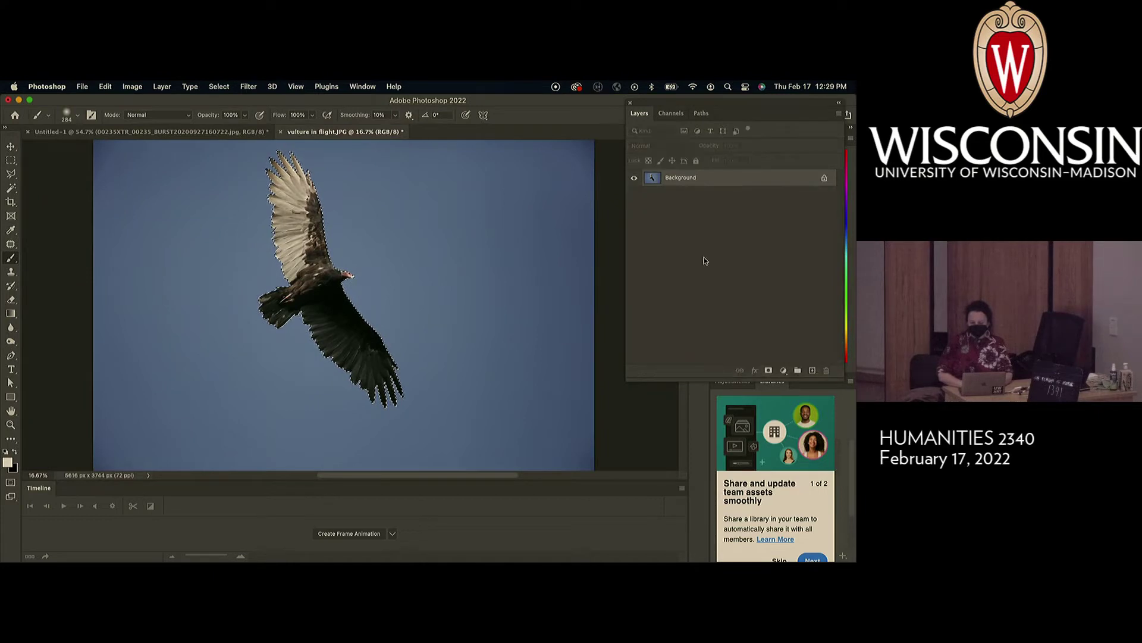
# Duplicate the Background layer as Background copy.
pyautogui.rightClick(712, 185)
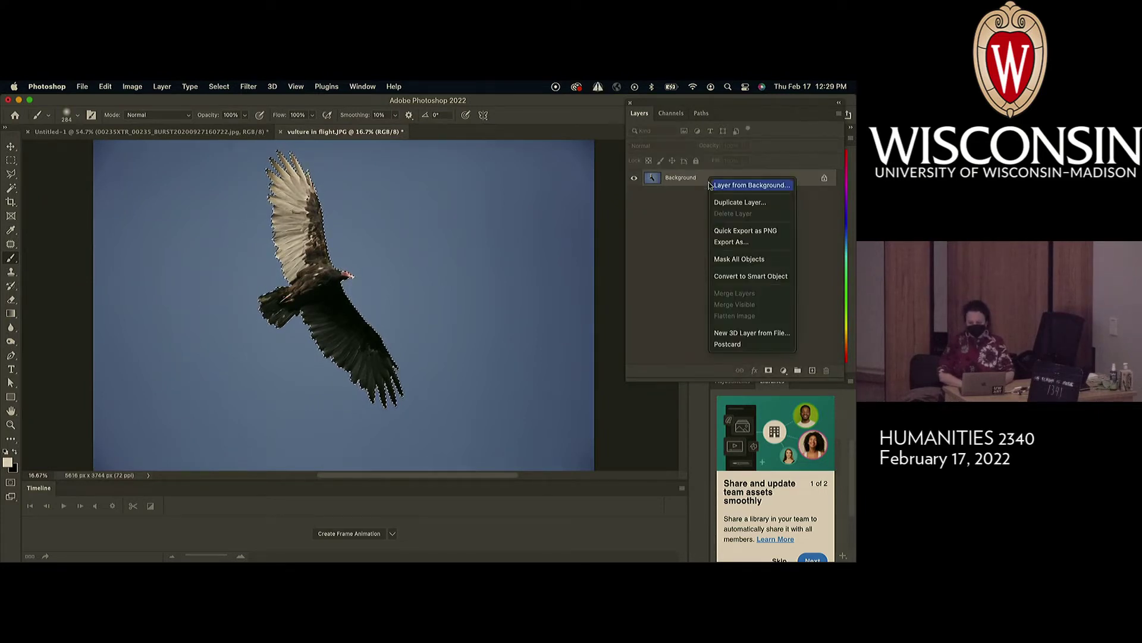
pyautogui.click(719, 202)
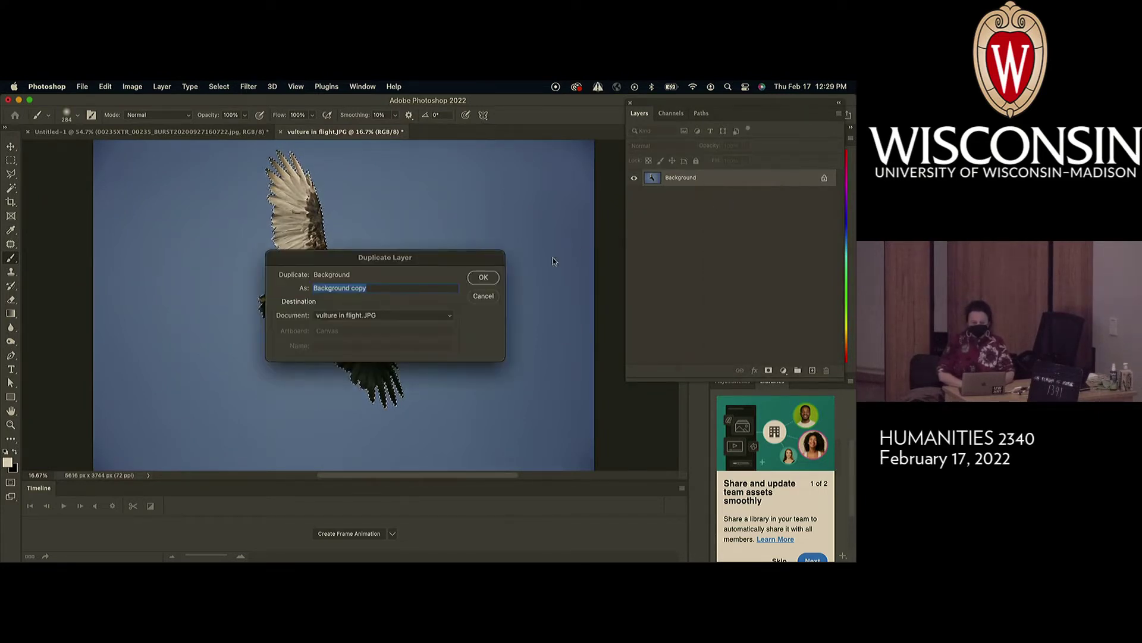
pyautogui.click(483, 277)
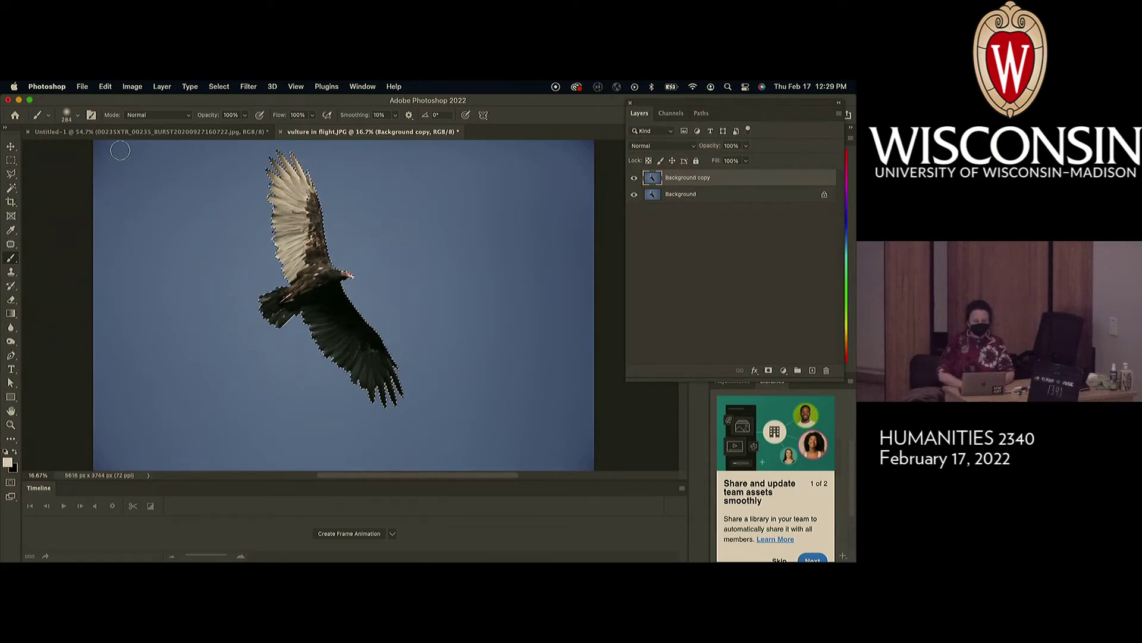
# Add a Hide Selection layer mask to the copy and hide the Background layer.
pyautogui.click(163, 87)
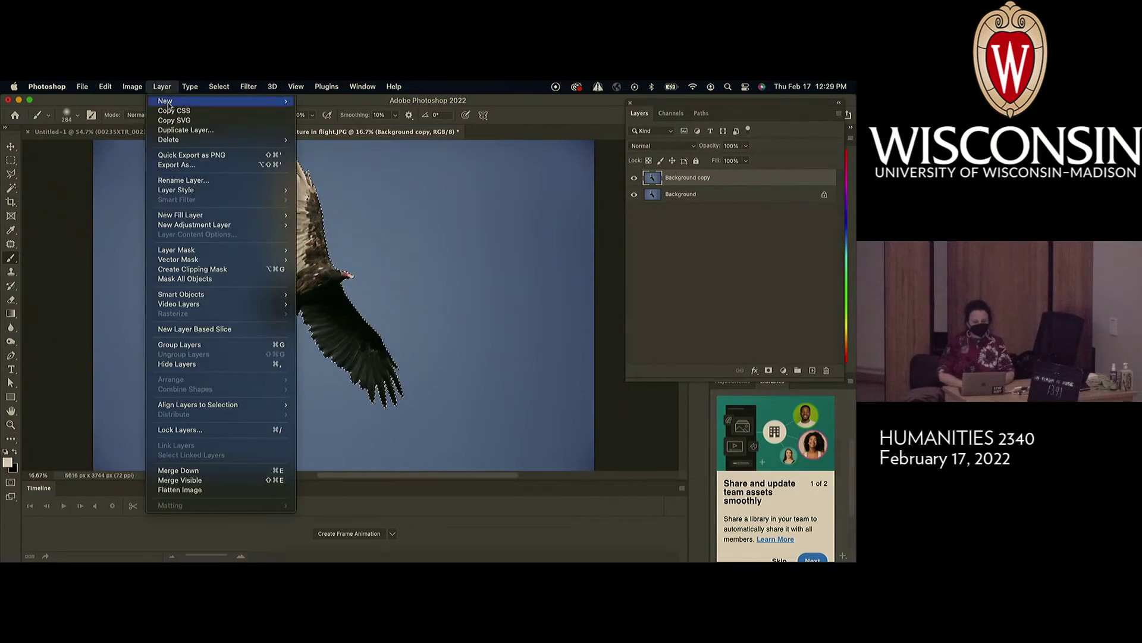
pyautogui.moveTo(286, 254)
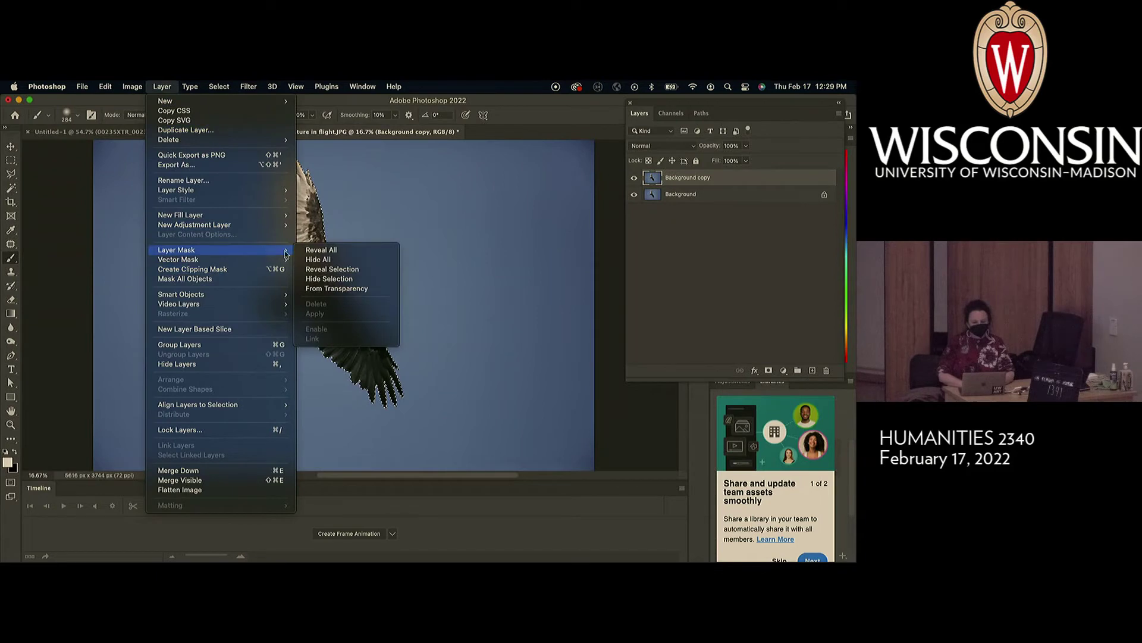
pyautogui.click(336, 279)
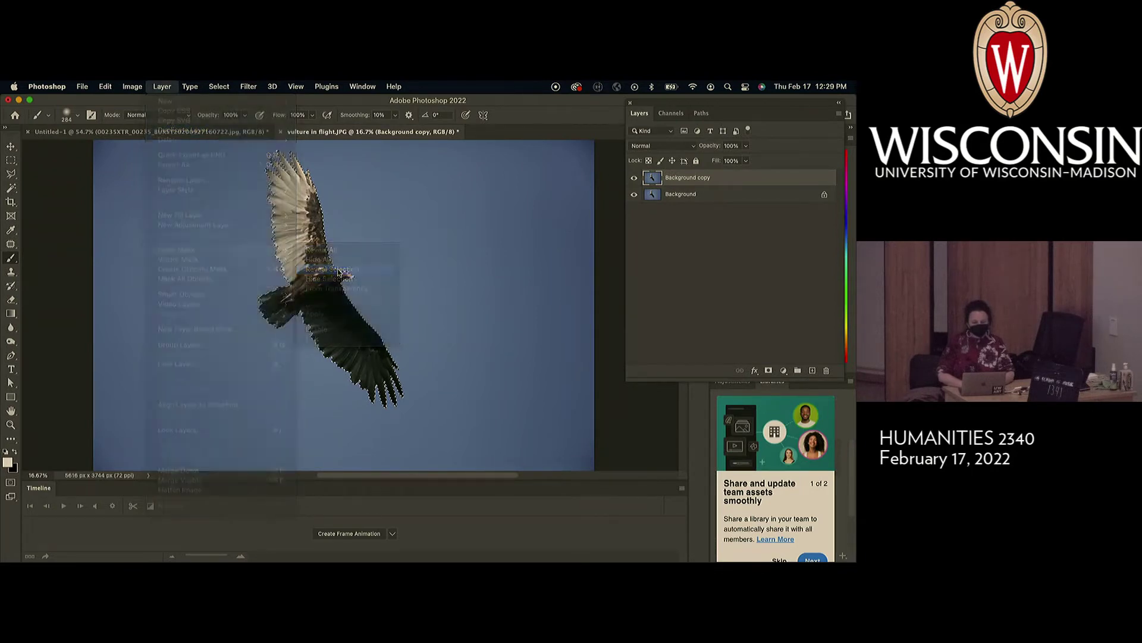
pyautogui.click(634, 195)
pyautogui.scroll(1, 426, 307)
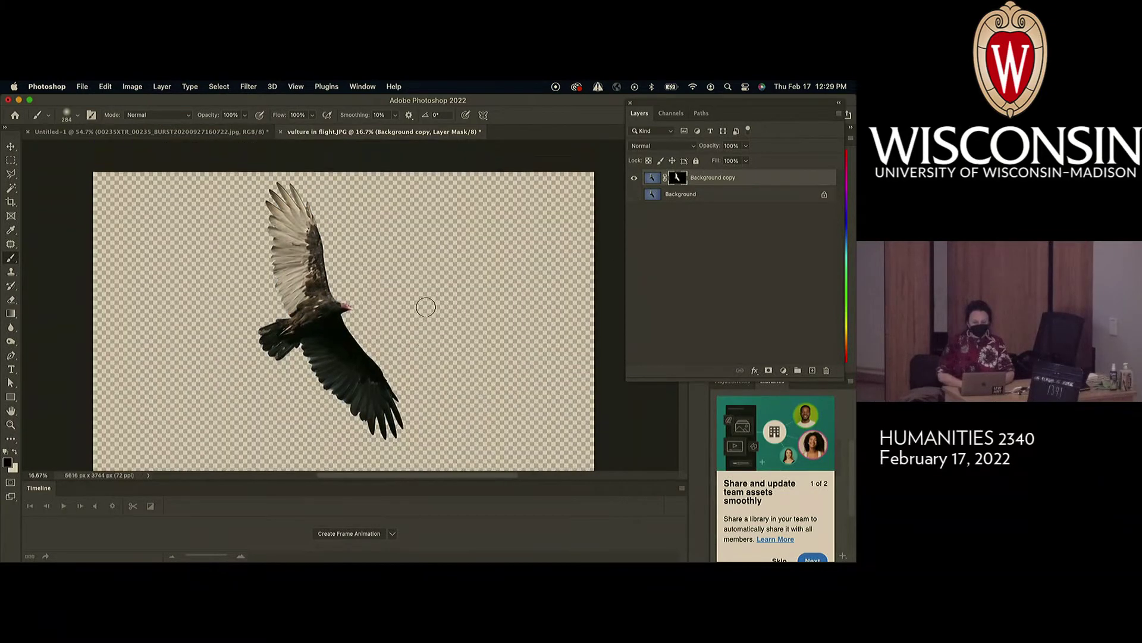
pyautogui.scroll(-5, 427, 307)
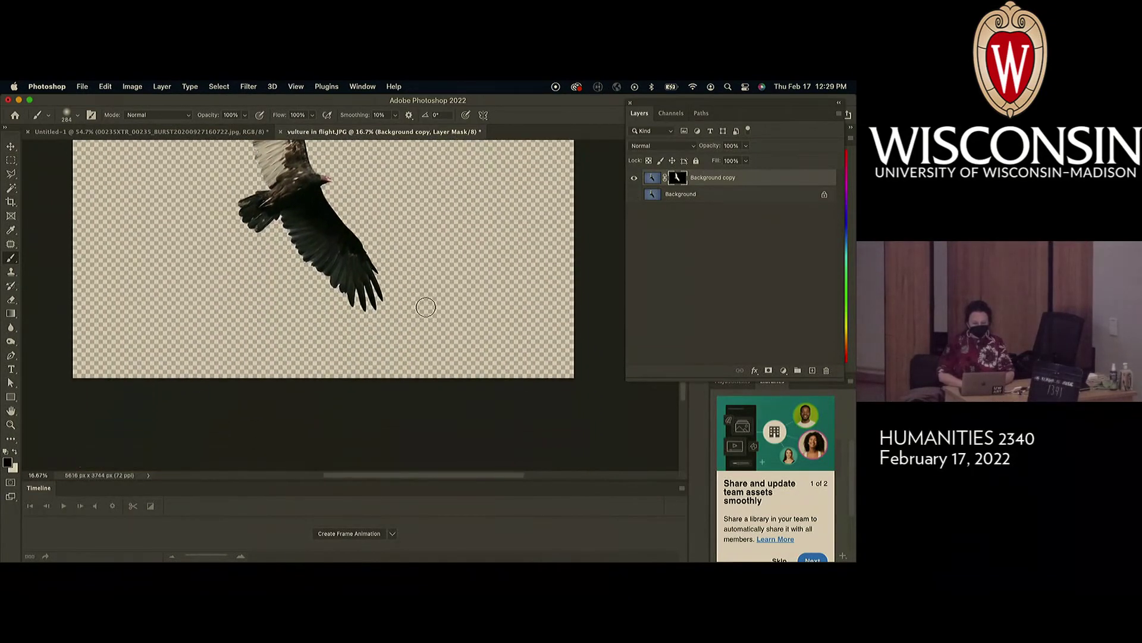
pyautogui.scroll(3, 426, 307)
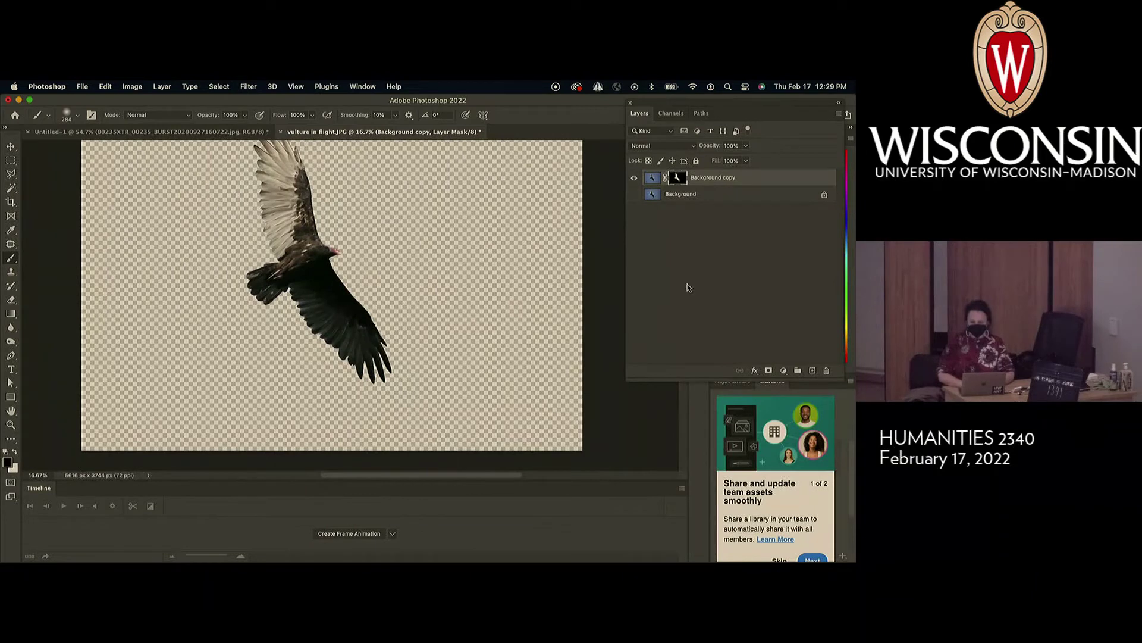
# Show the Background layer again, briefly toggling the Background copy's visibility.
pyautogui.click(635, 195)
pyautogui.click(634, 180)
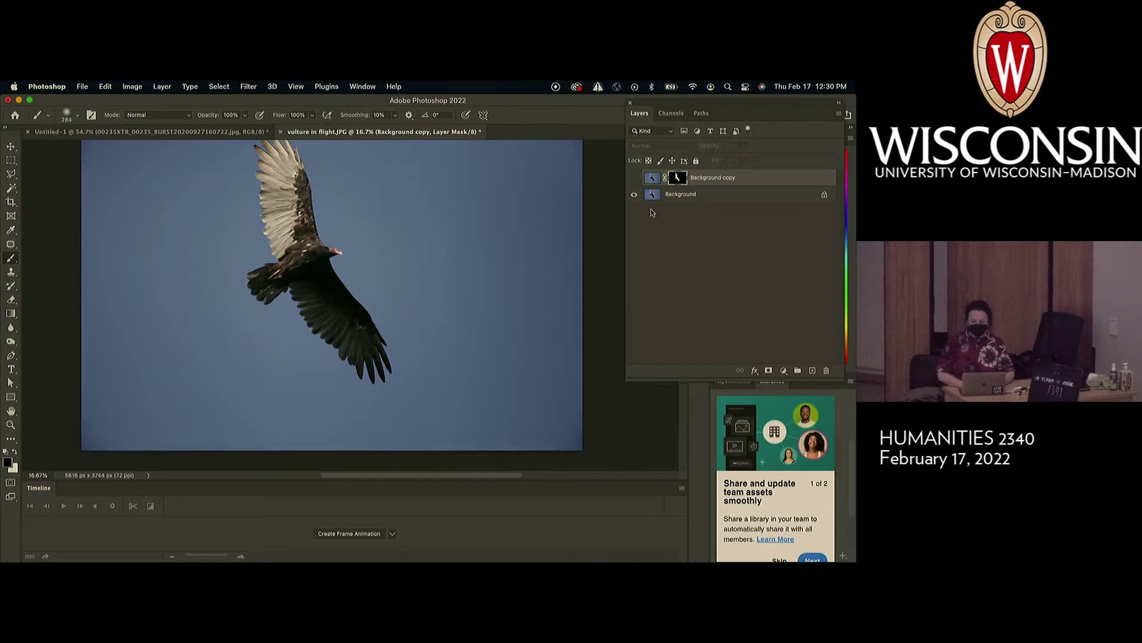
pyautogui.click(634, 179)
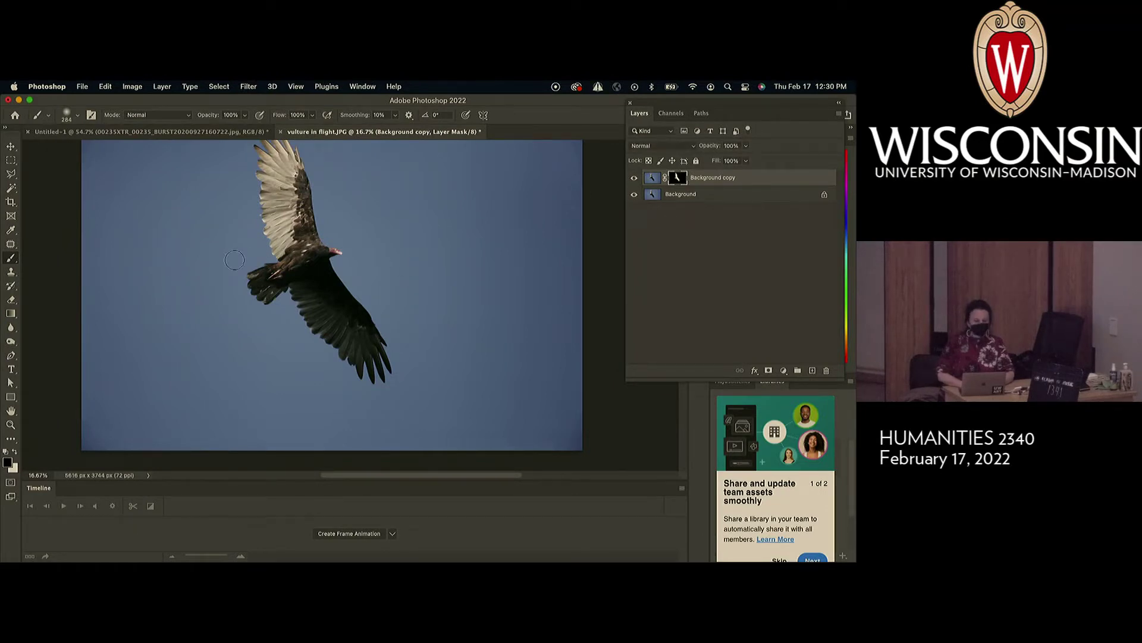
# Move the vulture copy to the right with the Move tool, then hide it.
pyautogui.click(11, 146)
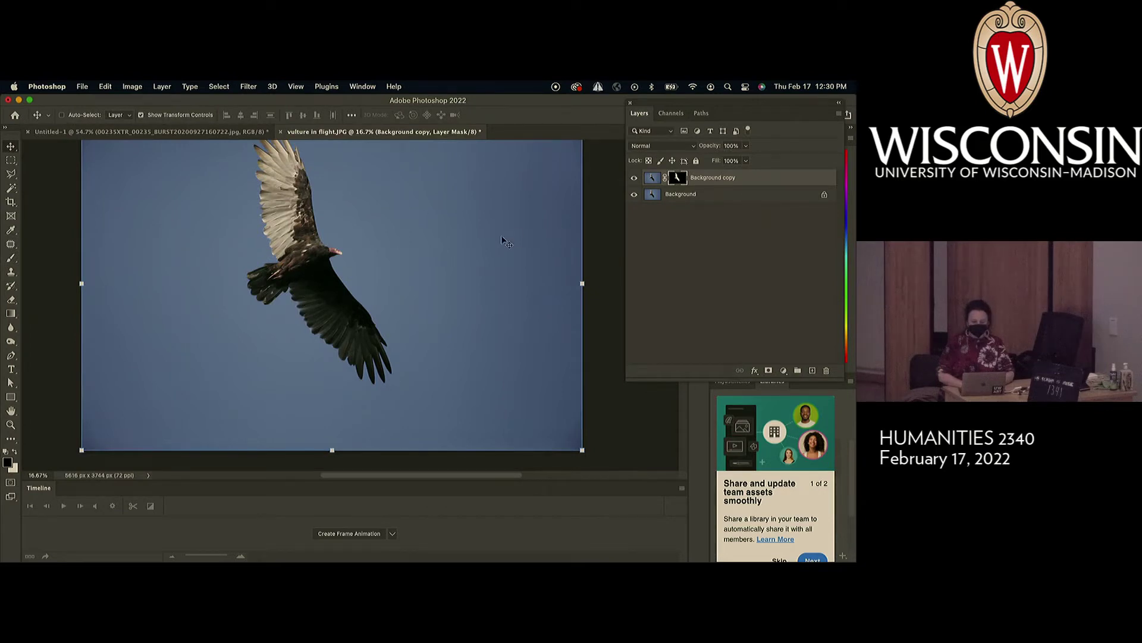
pyautogui.moveTo(330, 280); pyautogui.dragTo(361, 271)
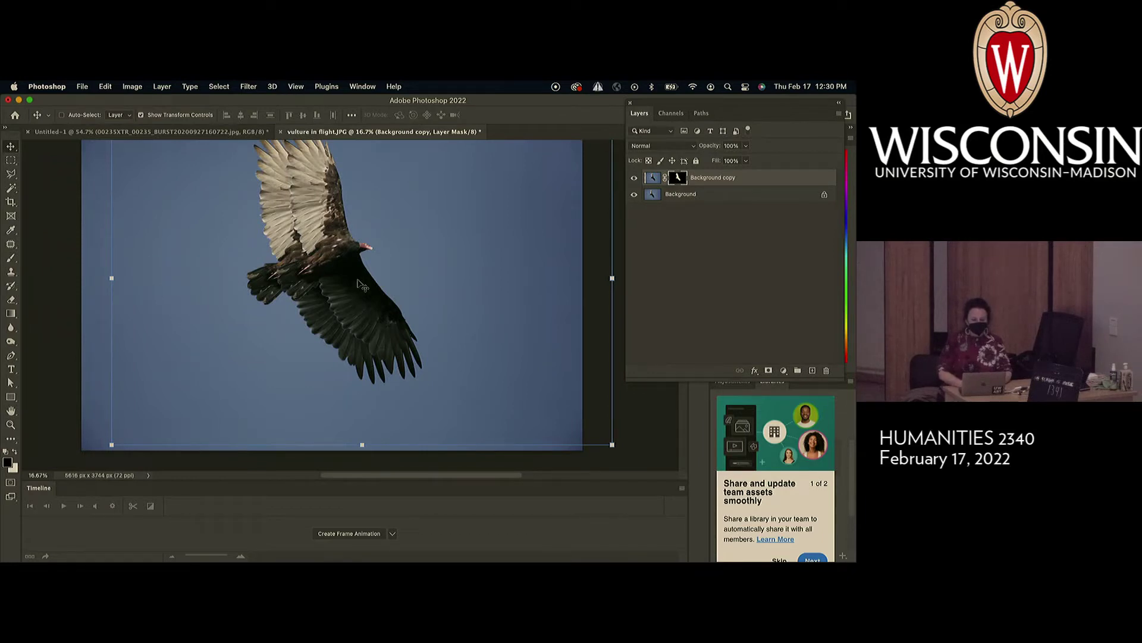
pyautogui.moveTo(362, 285); pyautogui.dragTo(484, 281)
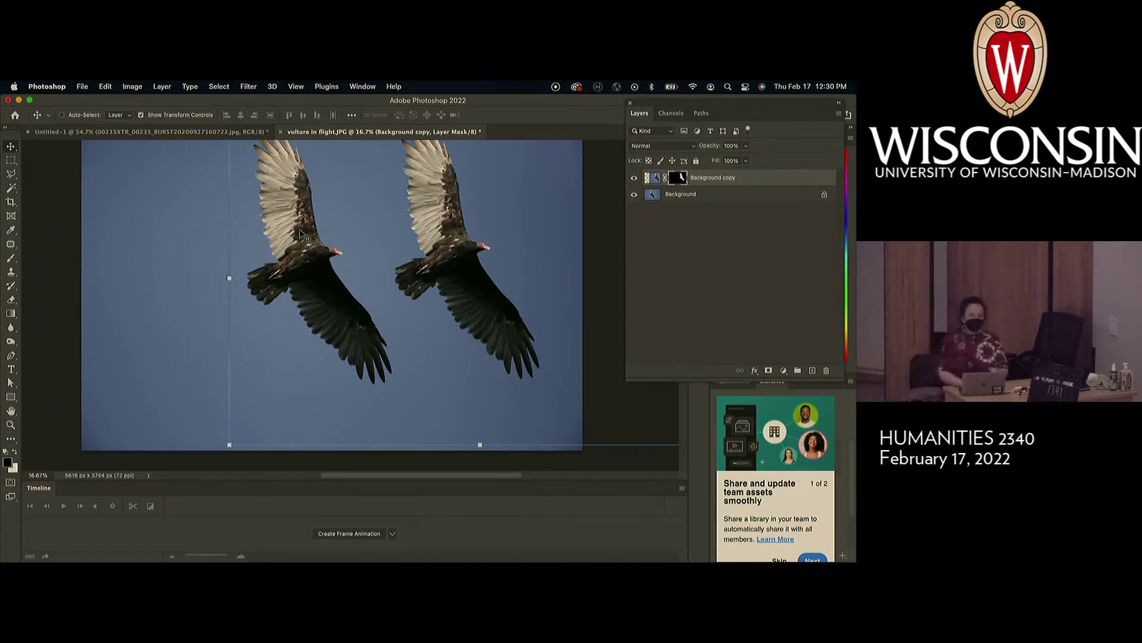
pyautogui.click(635, 178)
pyautogui.scroll(3, 404, 274)
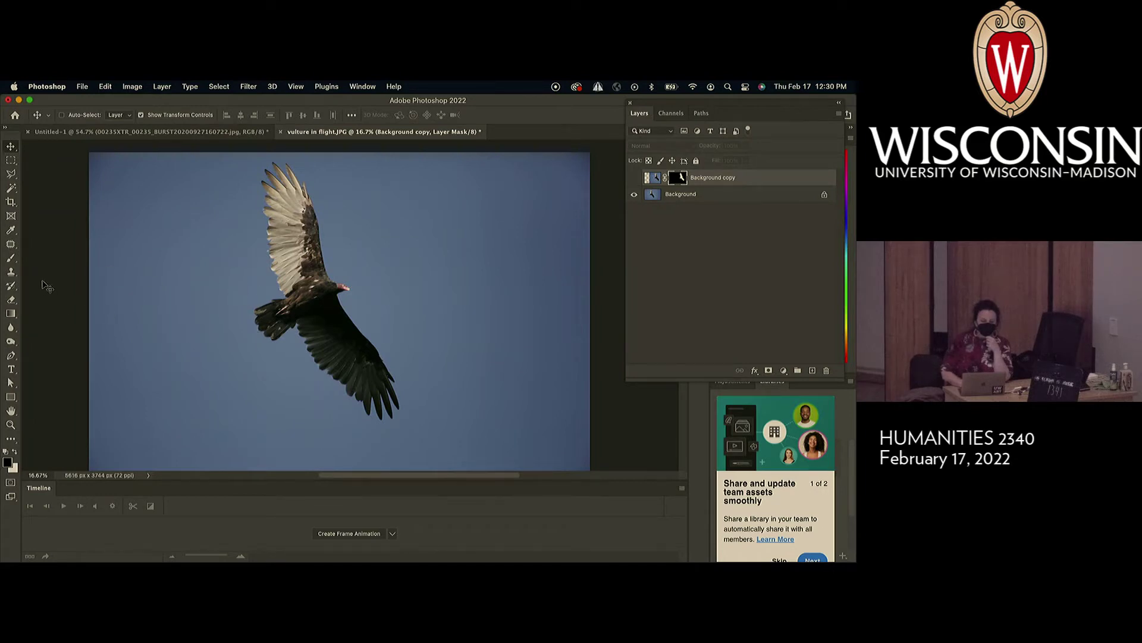
# Outline the original vulture with the Patch tool, dismissing the hidden-layer warning.
pyautogui.click(10, 246)
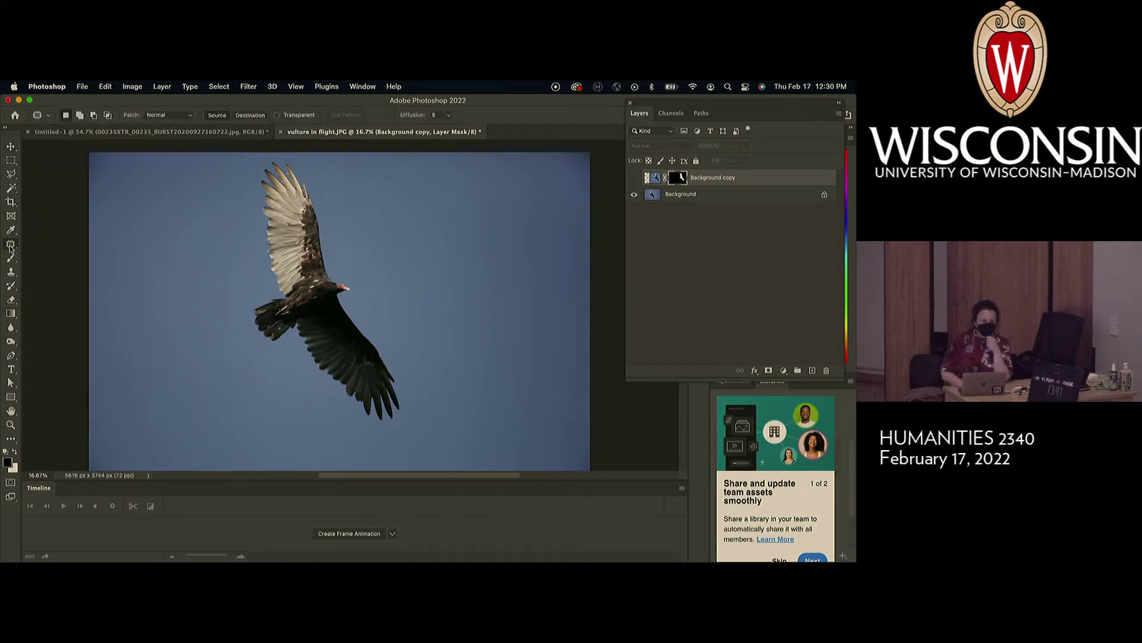
pyautogui.moveTo(259, 283)
pyautogui.mouseDown()
pyautogui.moveTo(230, 177)
pyautogui.moveTo(290, 155)
pyautogui.moveTo(339, 217)
pyautogui.moveTo(364, 301)
pyautogui.moveTo(398, 355)
pyautogui.moveTo(404, 435)
pyautogui.moveTo(348, 432)
pyautogui.moveTo(327, 397)
pyautogui.moveTo(238, 344)
pyautogui.moveTo(232, 318)
pyautogui.moveTo(263, 288)
pyautogui.mouseUp()
pyautogui.moveTo(323, 313); pyautogui.dragTo(353, 319)
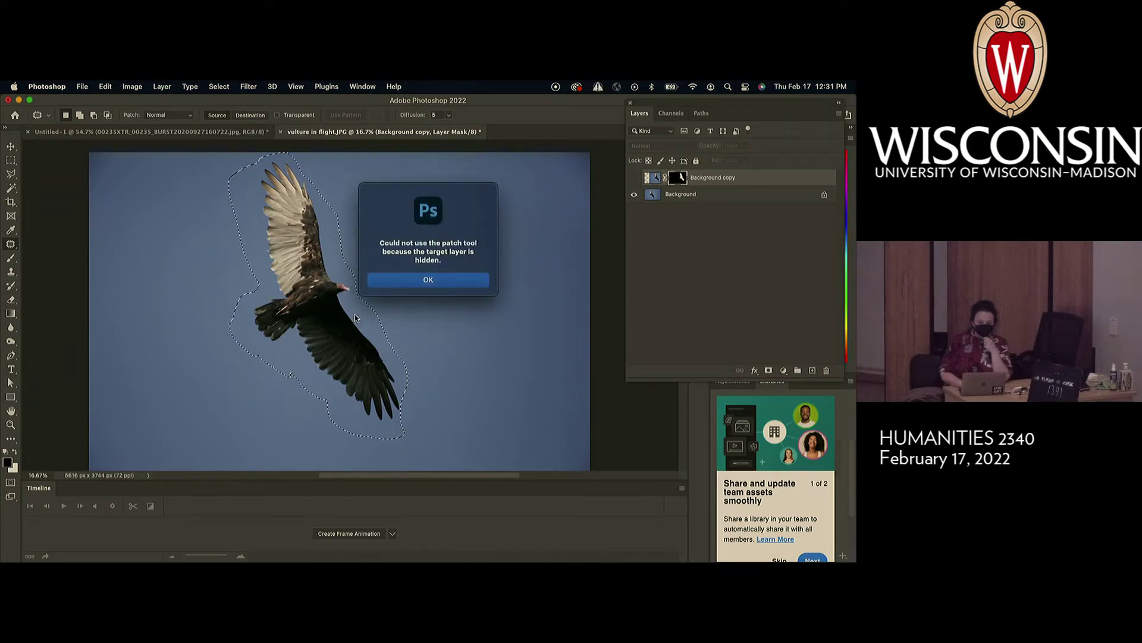
pyautogui.click(415, 279)
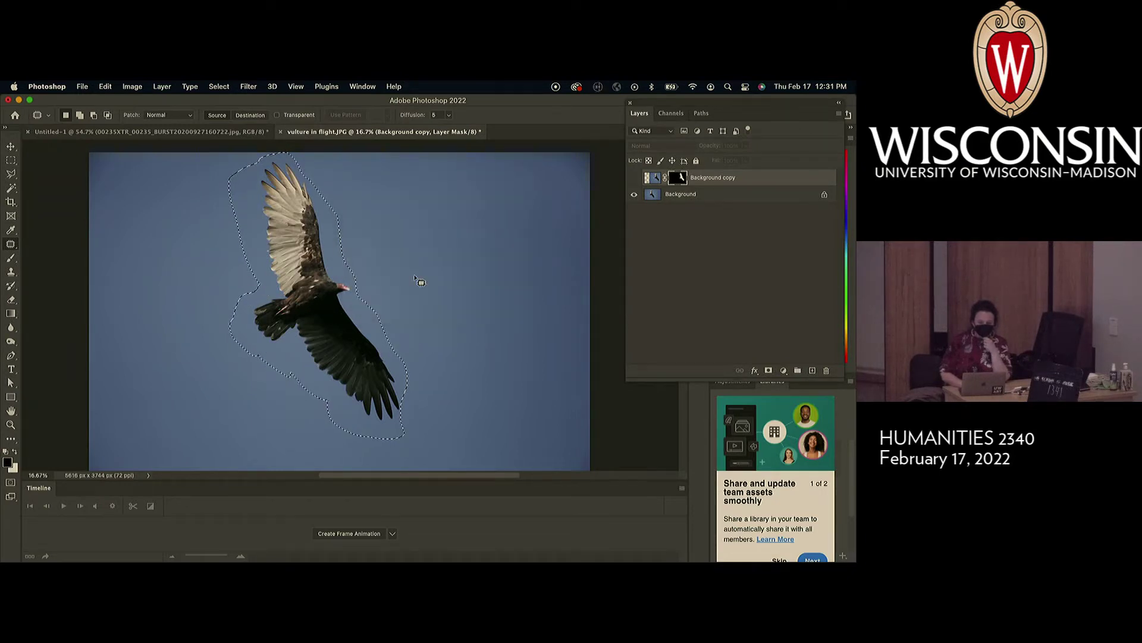
# Patch the vulture on Background with sky from the right, deselect, and show the copy.
pyautogui.click(698, 196)
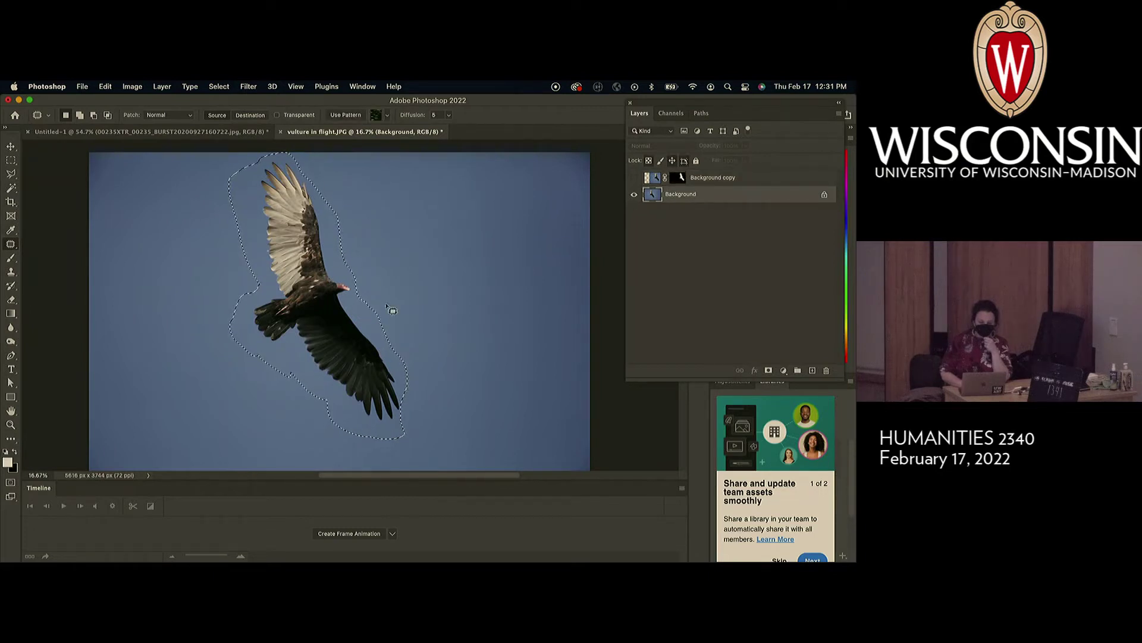
pyautogui.moveTo(325, 344); pyautogui.dragTo(492, 341)
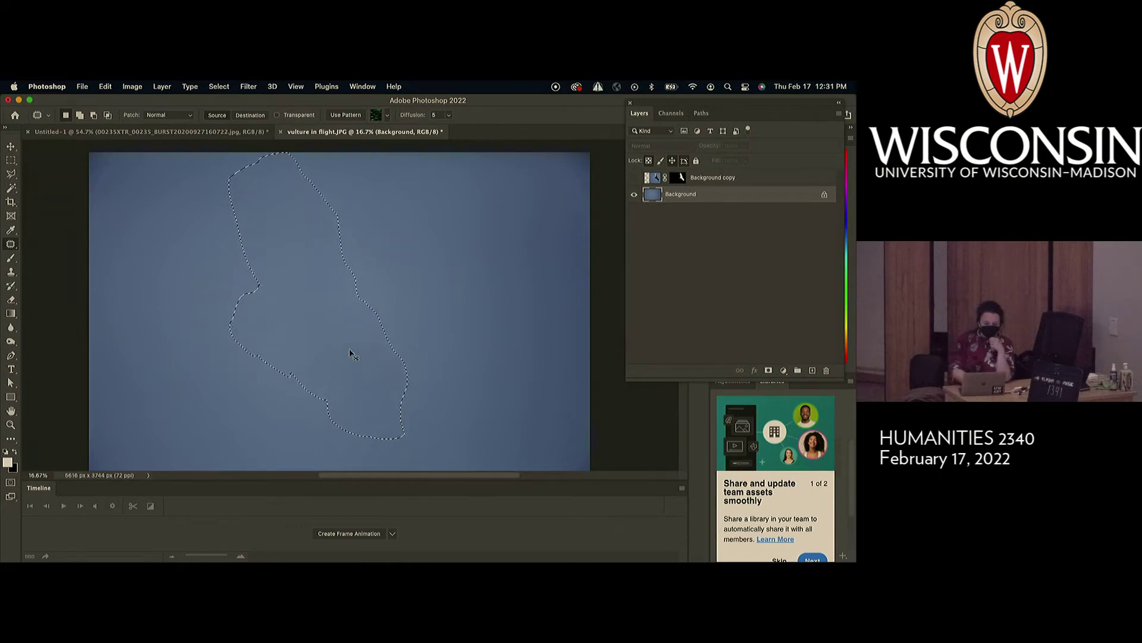
pyautogui.press('super+d')
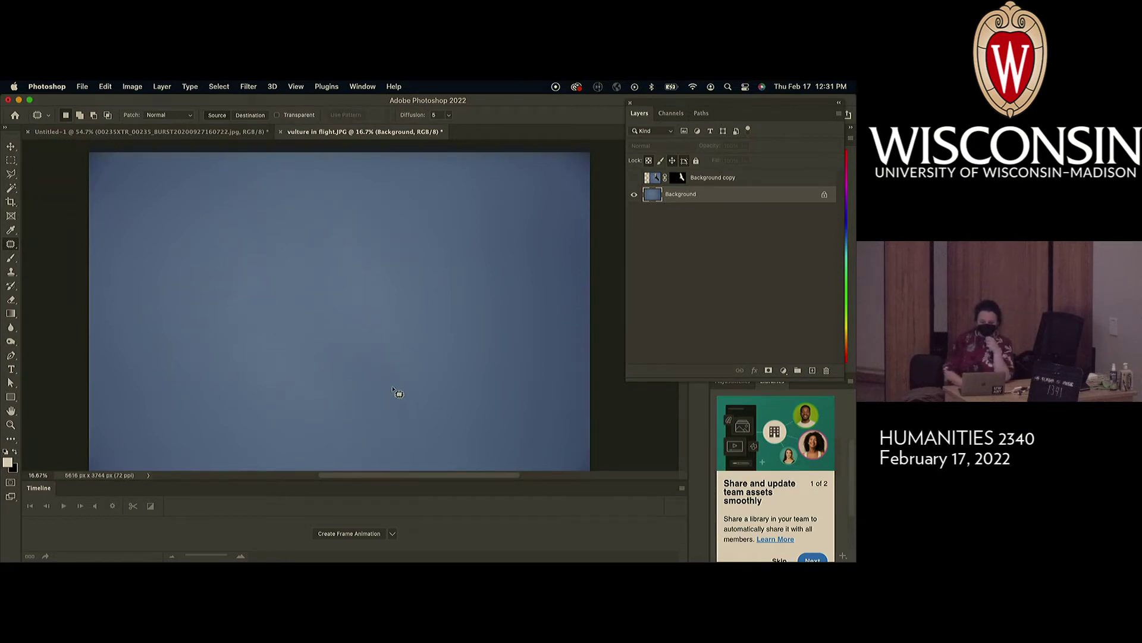
pyautogui.scroll(-2, 393, 386)
pyautogui.scroll(2, 392, 387)
pyautogui.hscroll(-1, 393, 387)
pyautogui.click(633, 179)
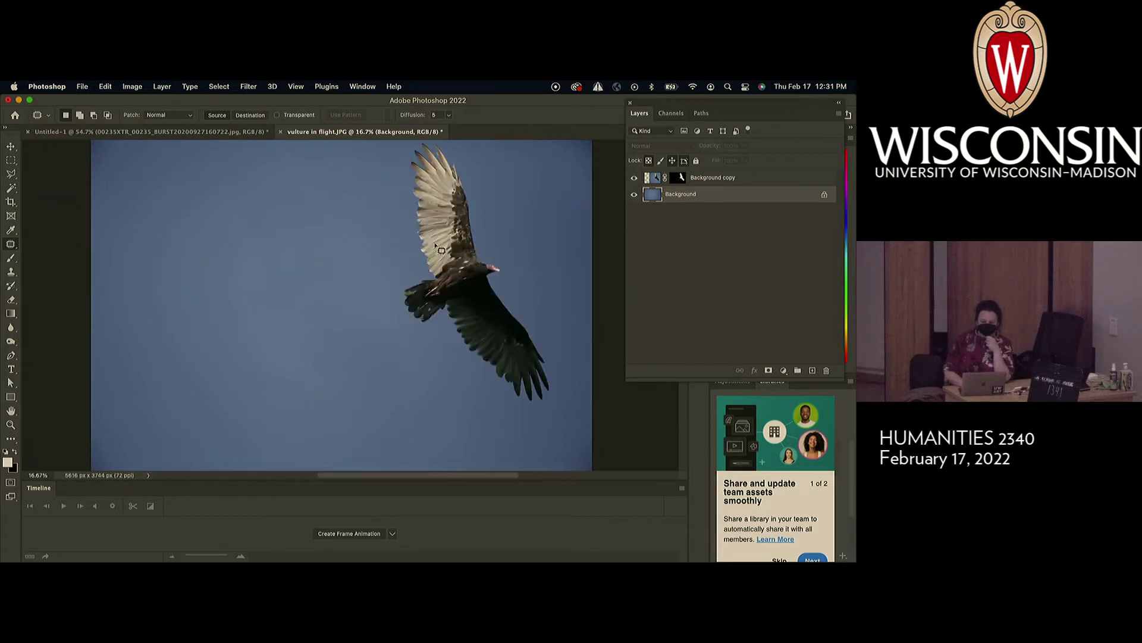
# Drag the Background copy vulture left past the canvas edge, zooming out, so only wingtip and head show.
pyautogui.click(11, 149)
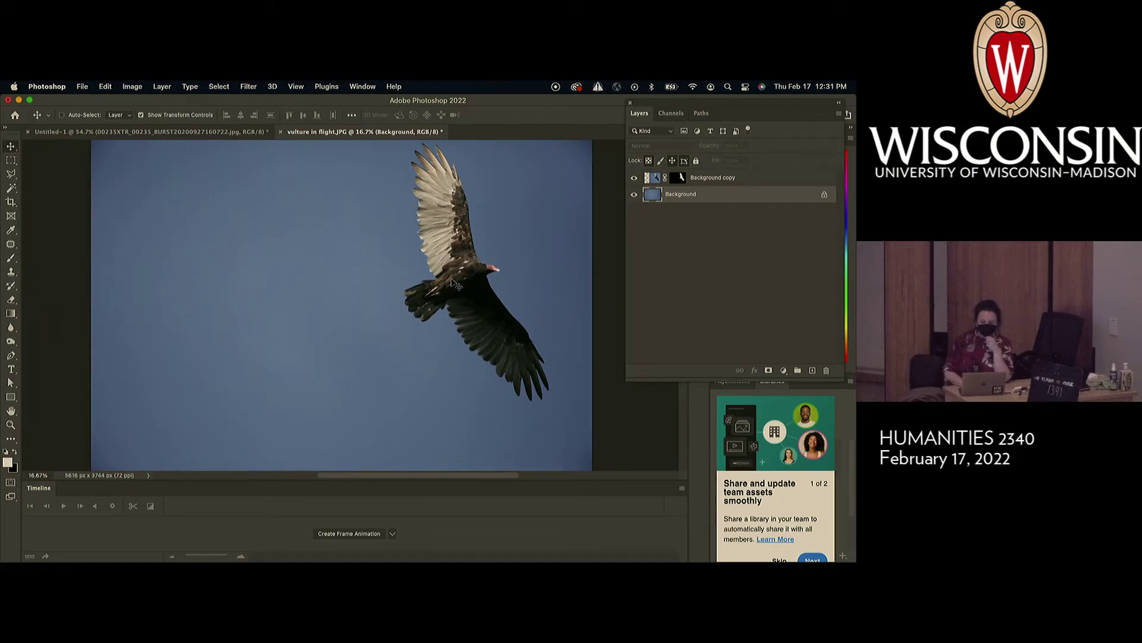
pyautogui.click(334, 316)
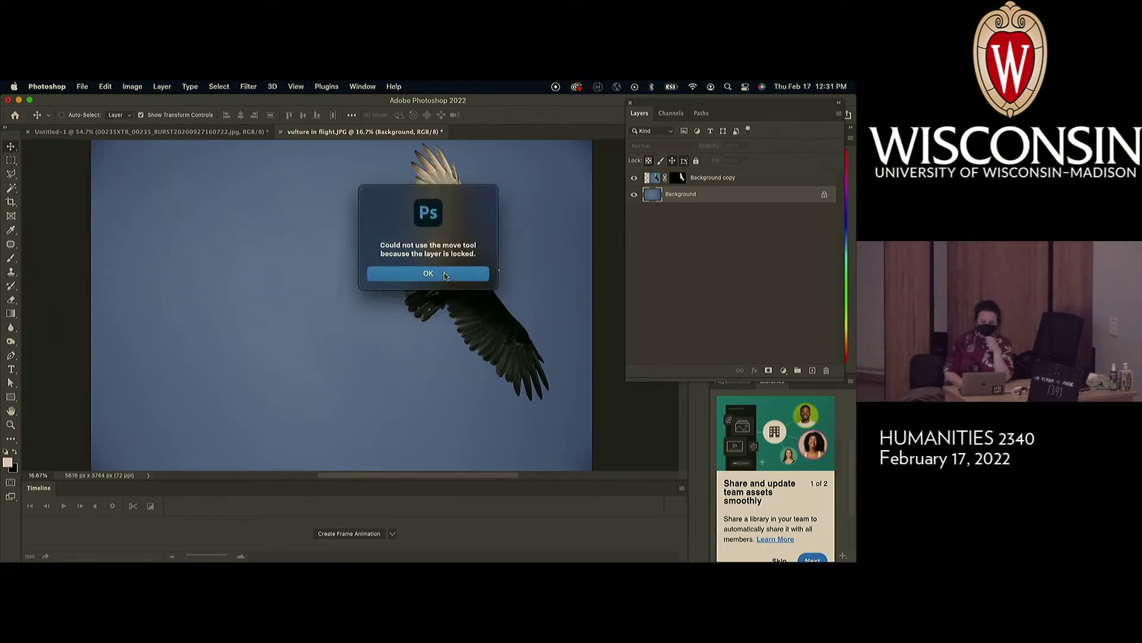
pyautogui.click(444, 273)
pyautogui.click(739, 181)
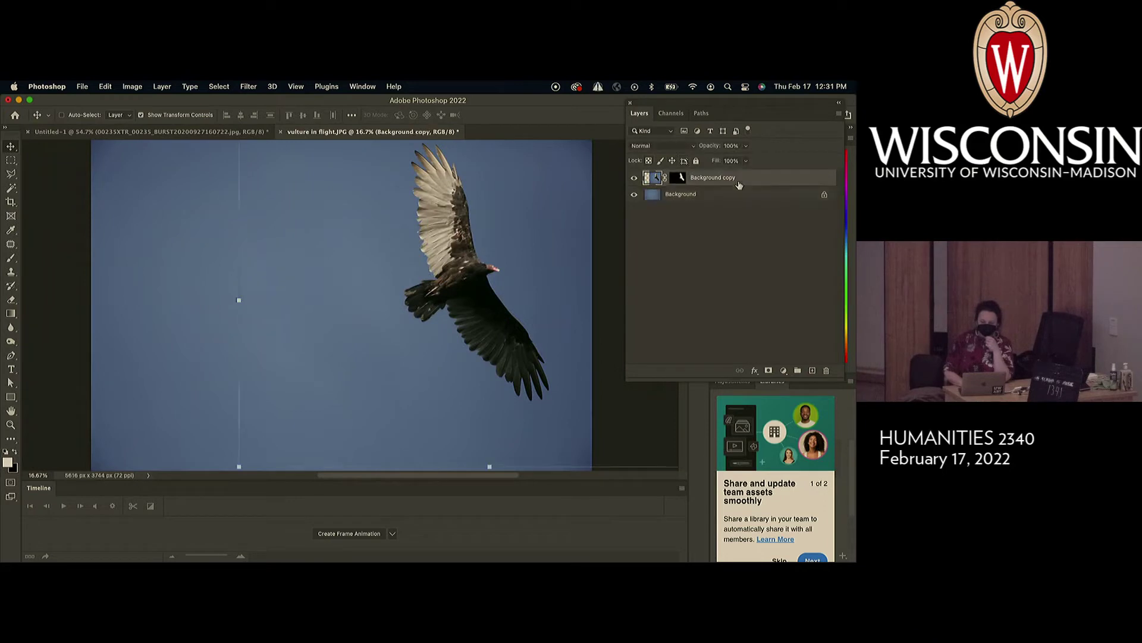
pyautogui.moveTo(467, 293); pyautogui.dragTo(174, 368)
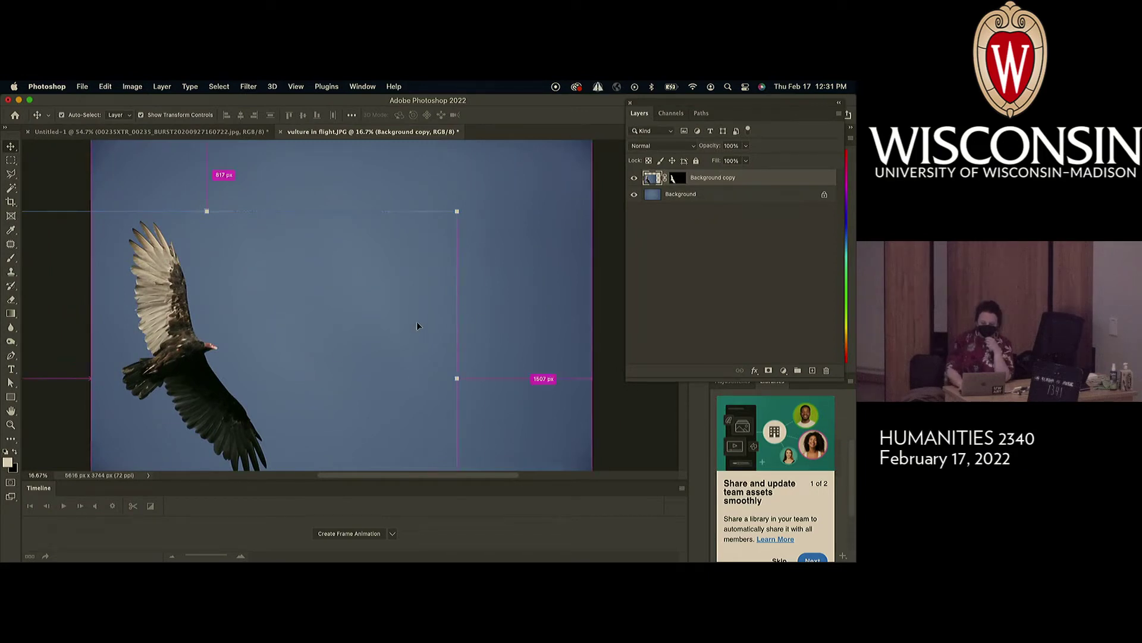
pyautogui.press('super+minus')
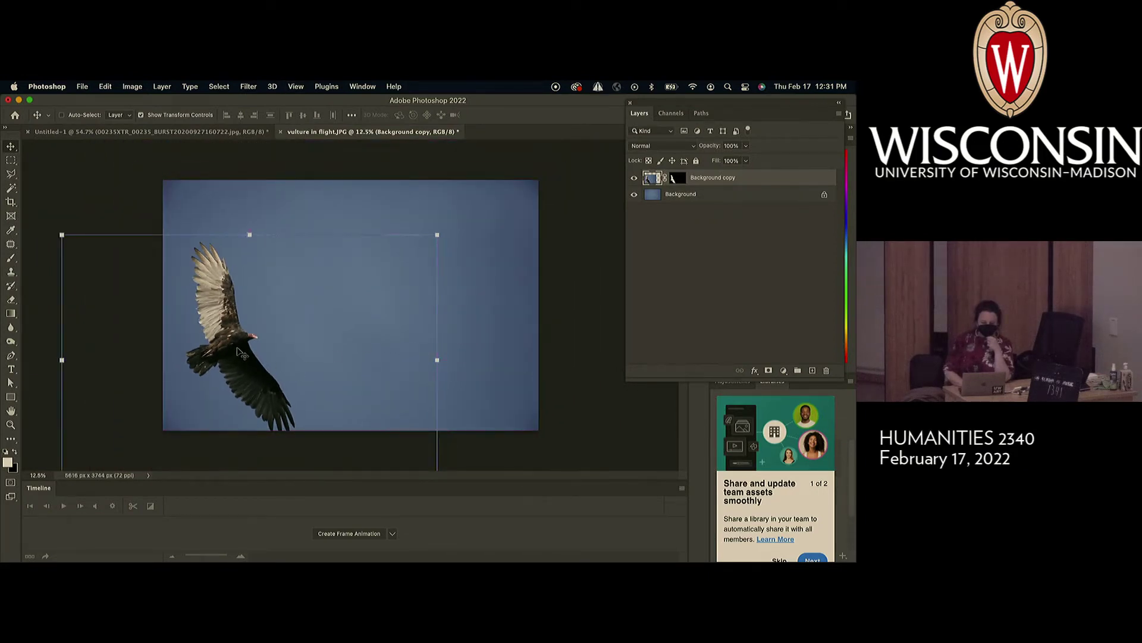
pyautogui.moveTo(235, 345); pyautogui.dragTo(179, 400)
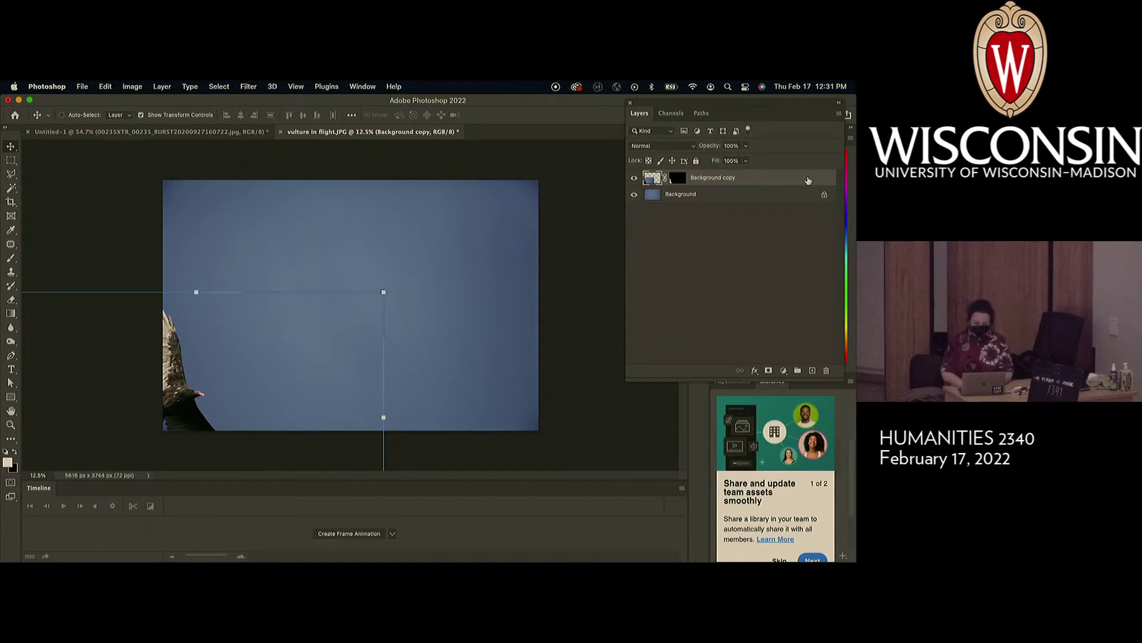
# Duplicate the vulture as Background copy 2, moved up-right and tilted about -5.7°.
pyautogui.rightClick(807, 180)
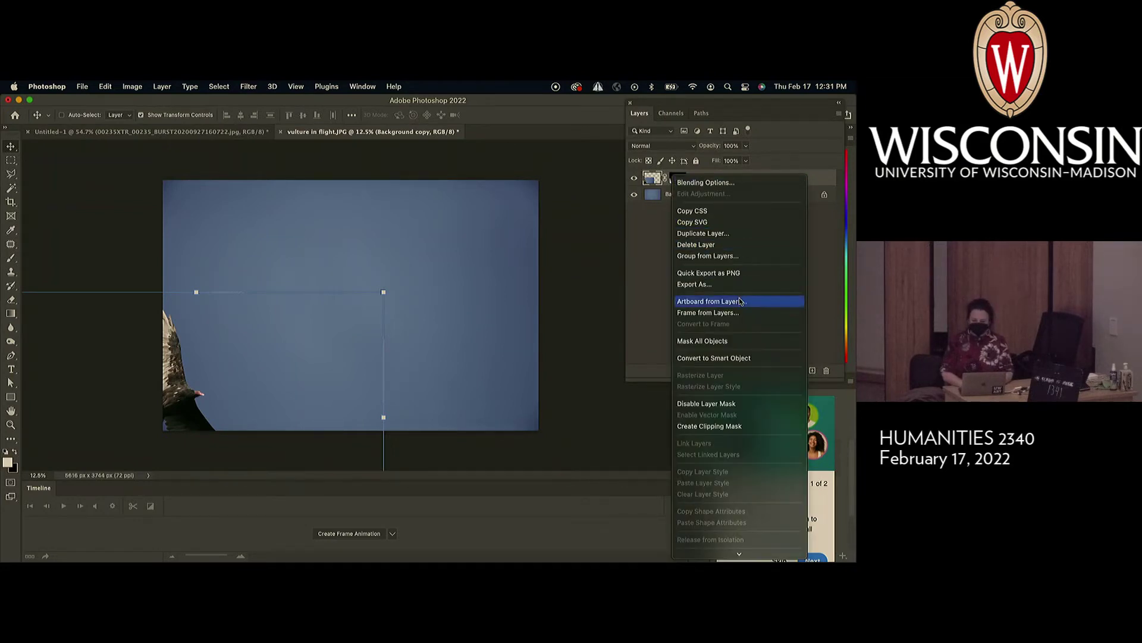
pyautogui.click(730, 237)
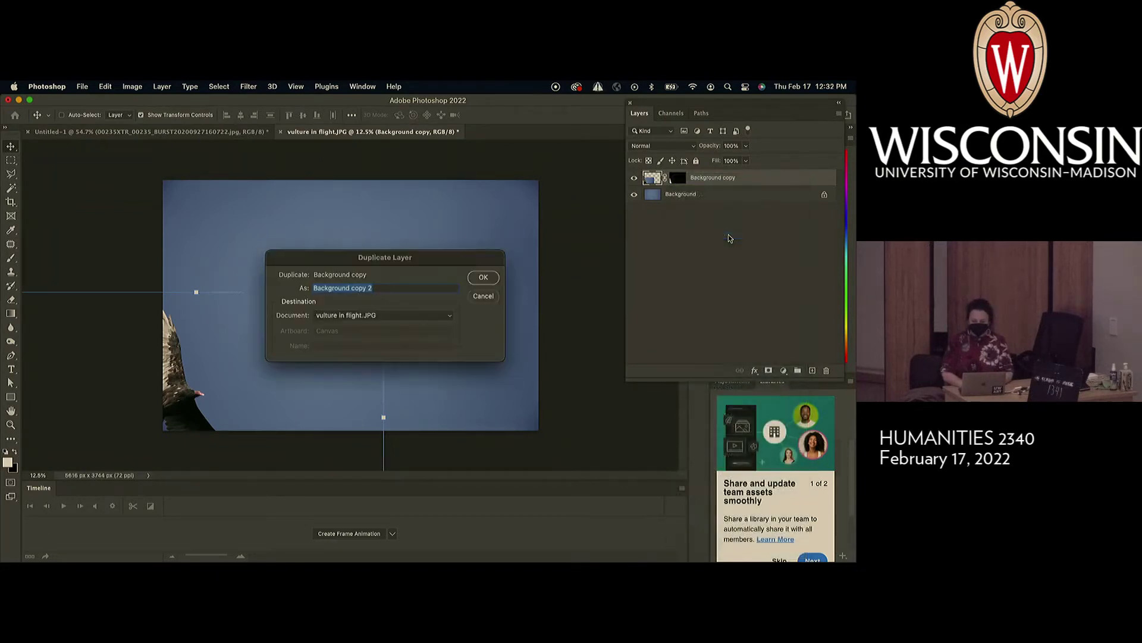
pyautogui.click(483, 278)
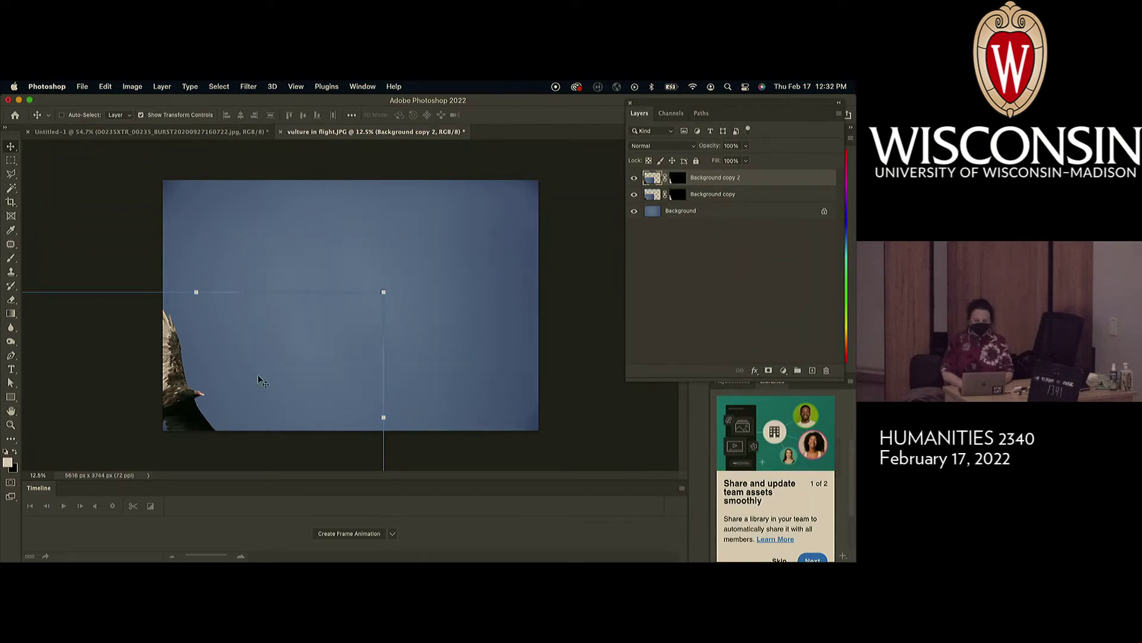
pyautogui.moveTo(186, 397); pyautogui.dragTo(233, 343)
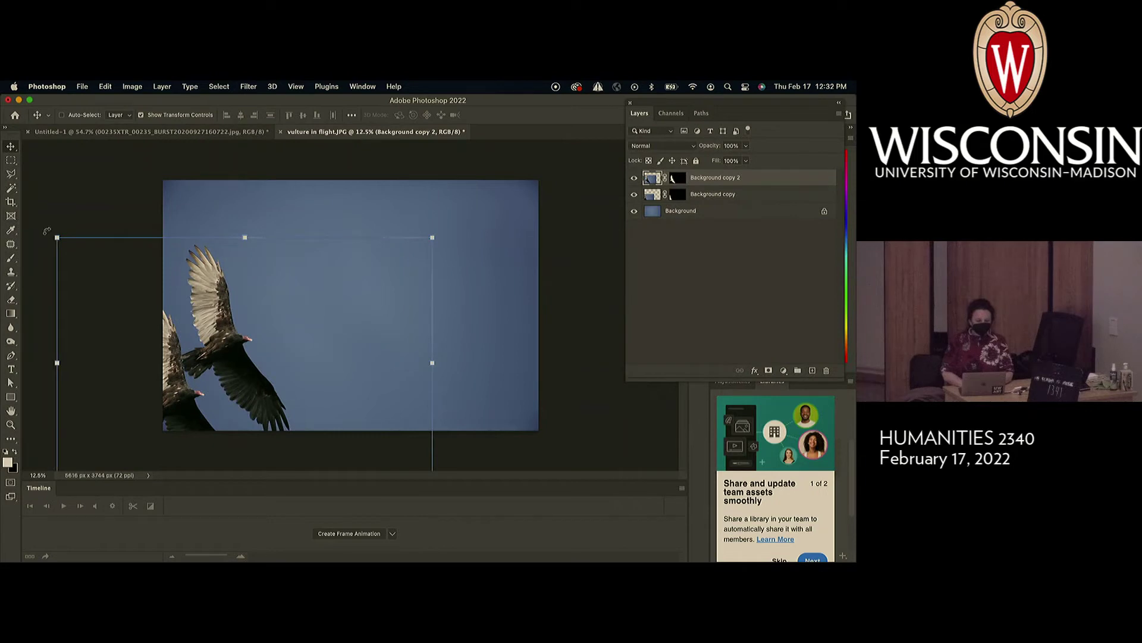
pyautogui.moveTo(47, 231); pyautogui.dragTo(24, 244)
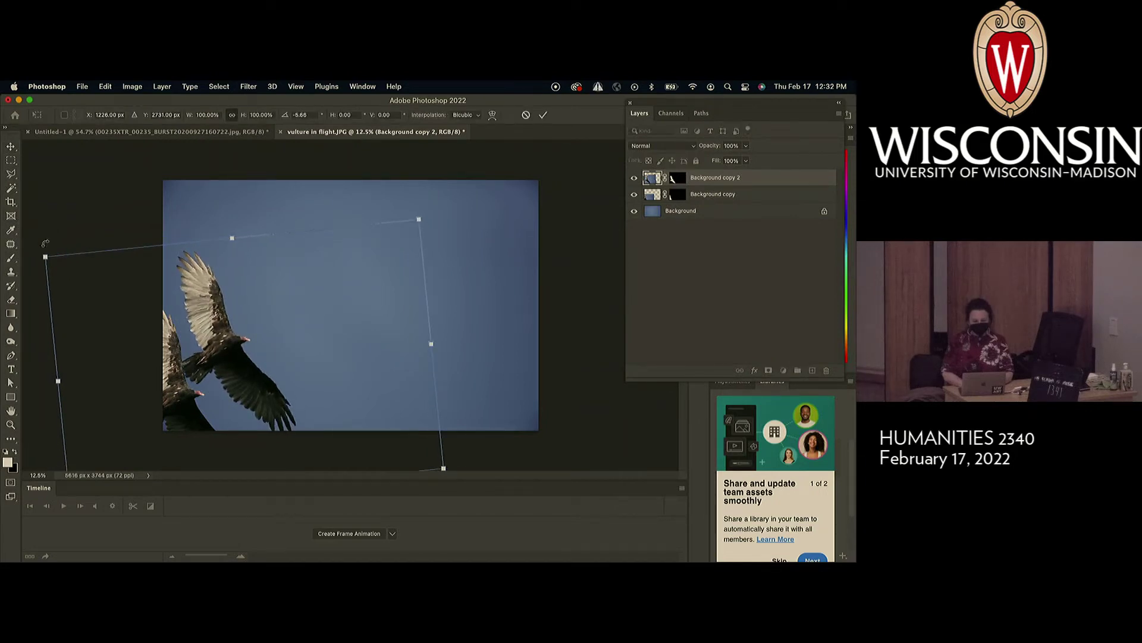
pyautogui.press('super+z')
# Create Background copy 3, shifted further up-right and tilted about 9°.
pyautogui.rightClick(738, 178)
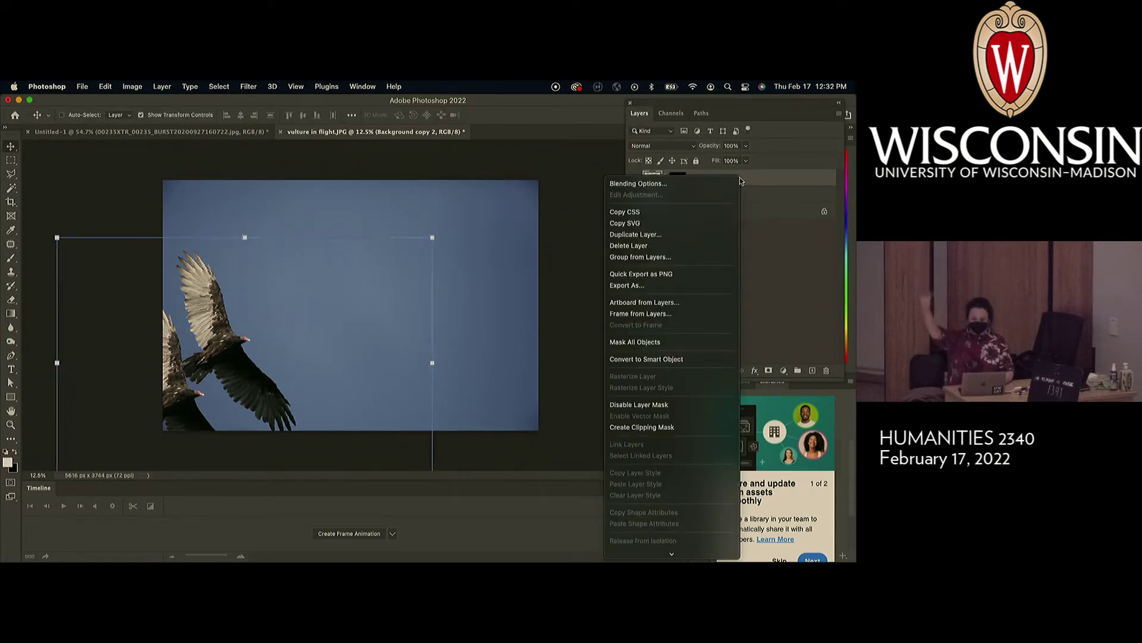
pyautogui.click(720, 236)
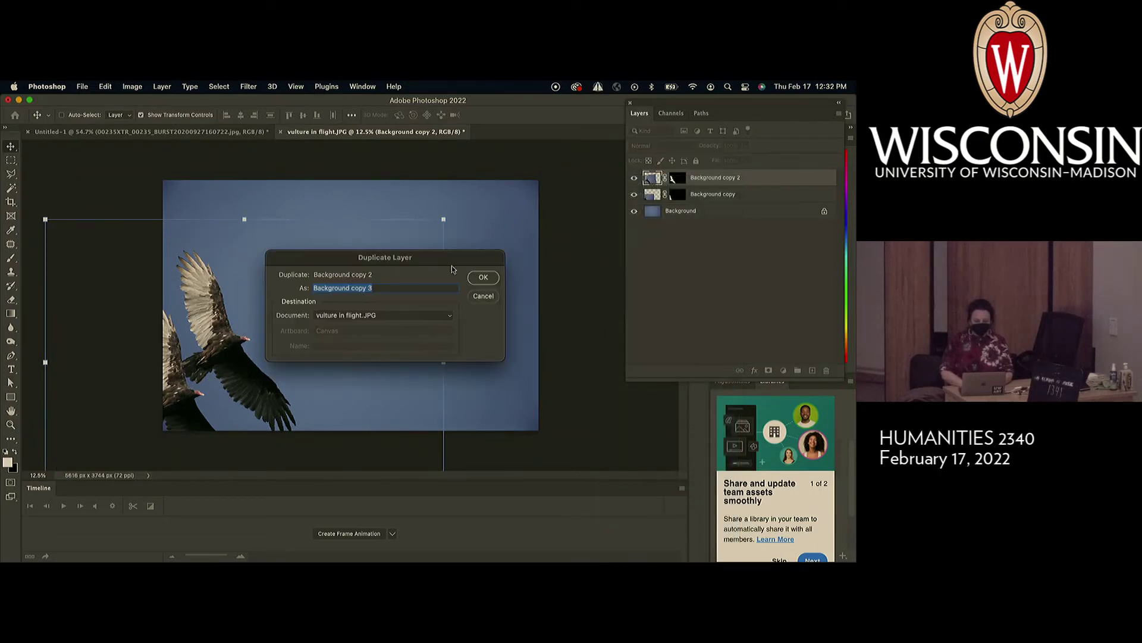
pyautogui.click(485, 278)
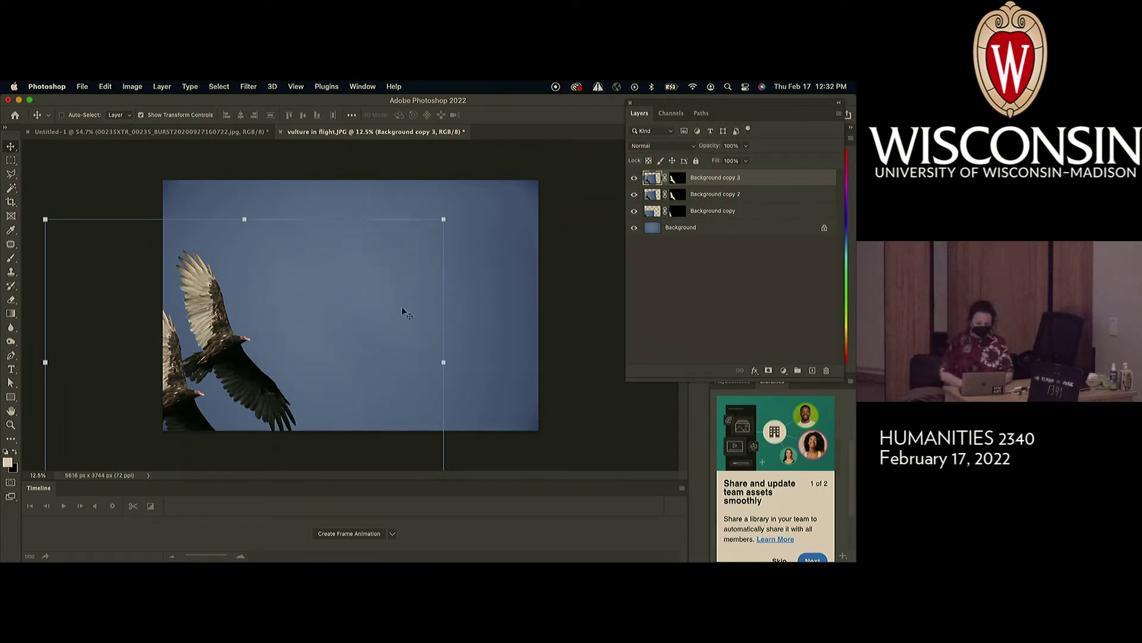
pyautogui.moveTo(248, 350); pyautogui.dragTo(300, 304)
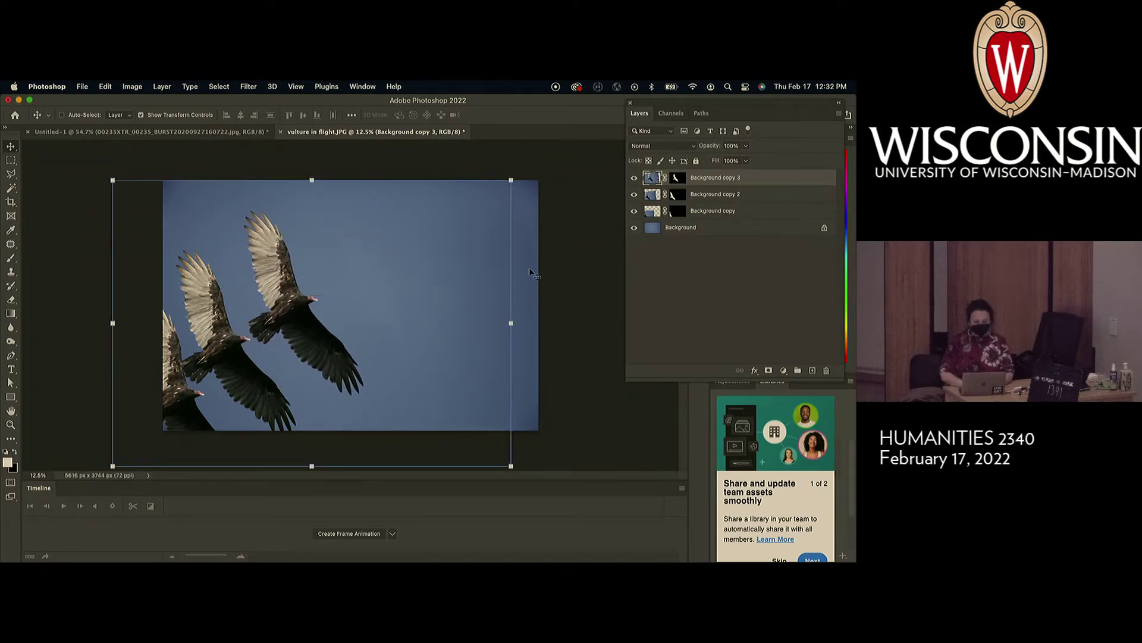
pyautogui.moveTo(516, 168); pyautogui.dragTo(565, 210)
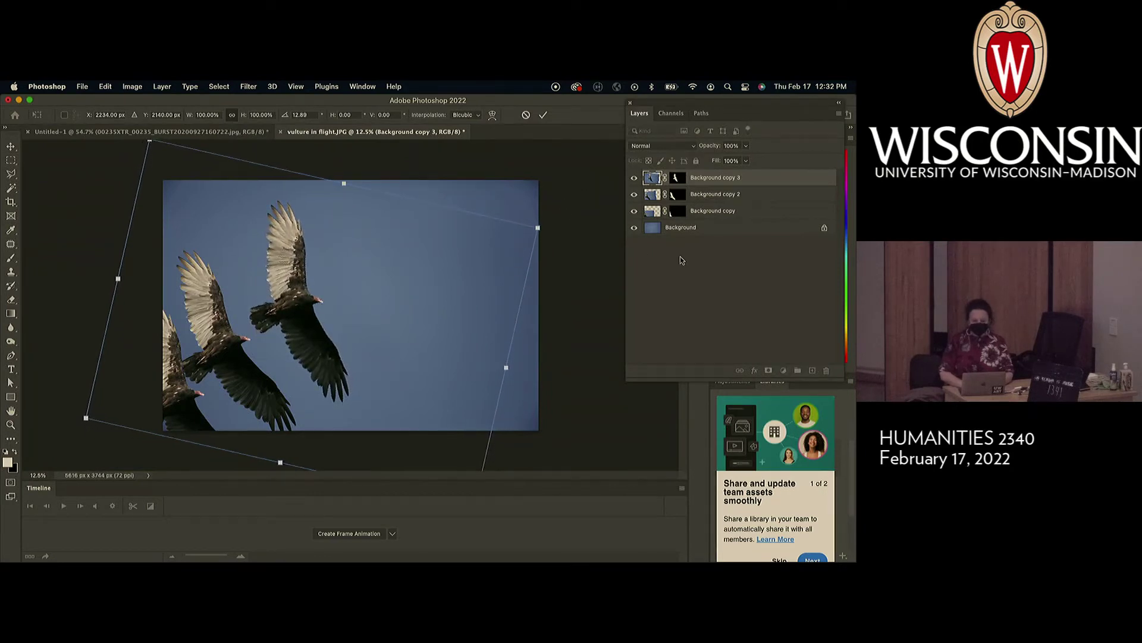
pyautogui.click(723, 178)
# Create Background copy 4, placed up-right and rotated to about 19°.
pyautogui.rightClick(725, 177)
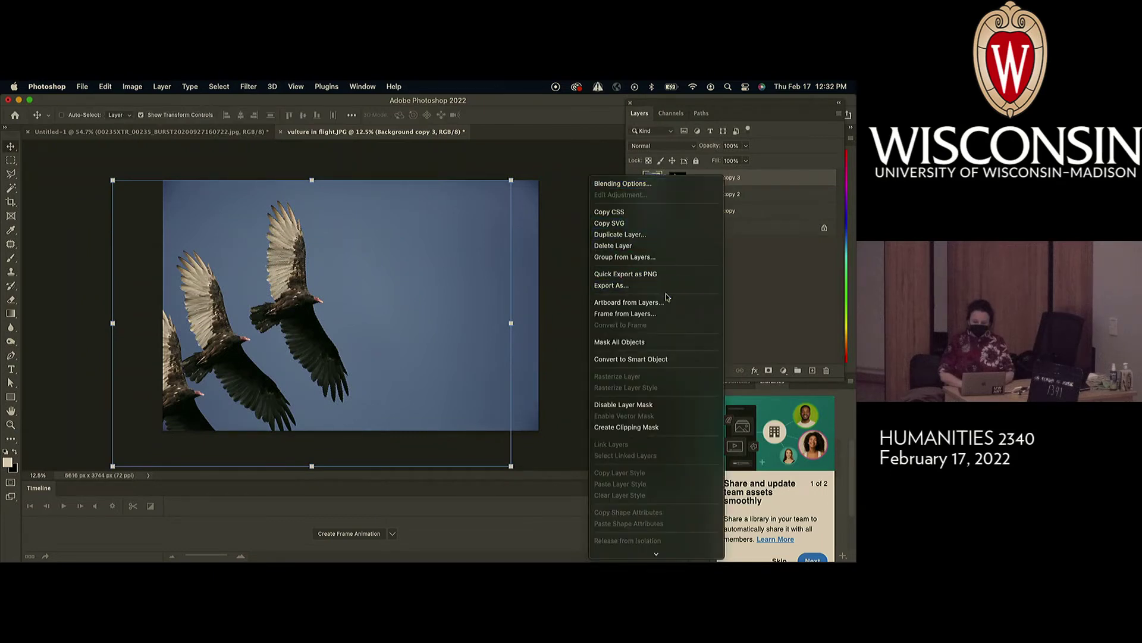
pyautogui.click(654, 234)
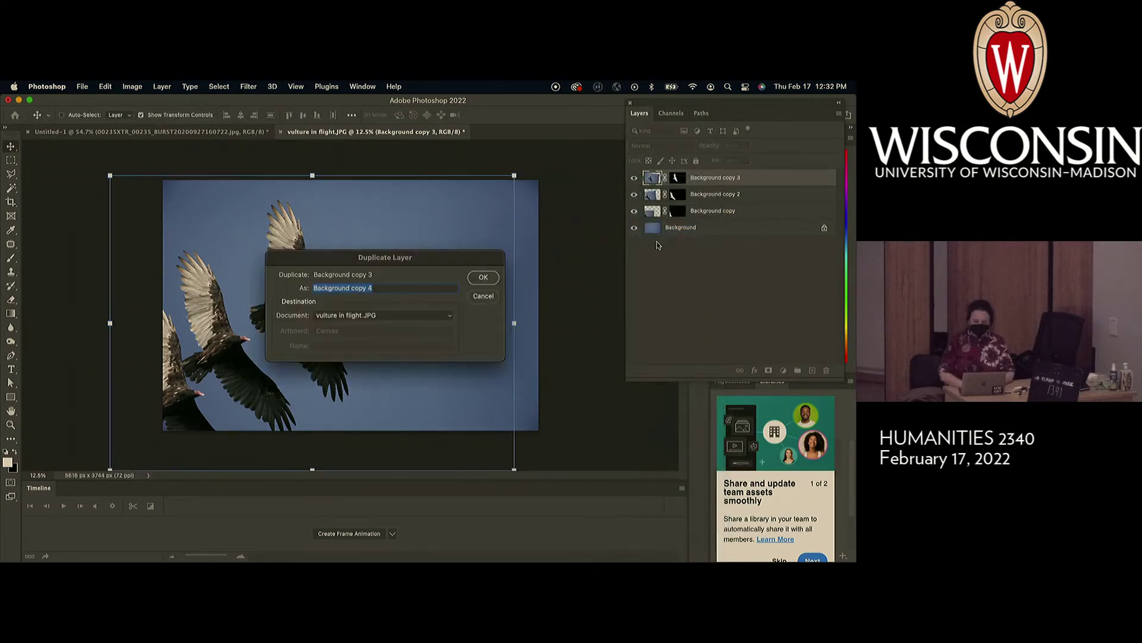
pyautogui.click(471, 276)
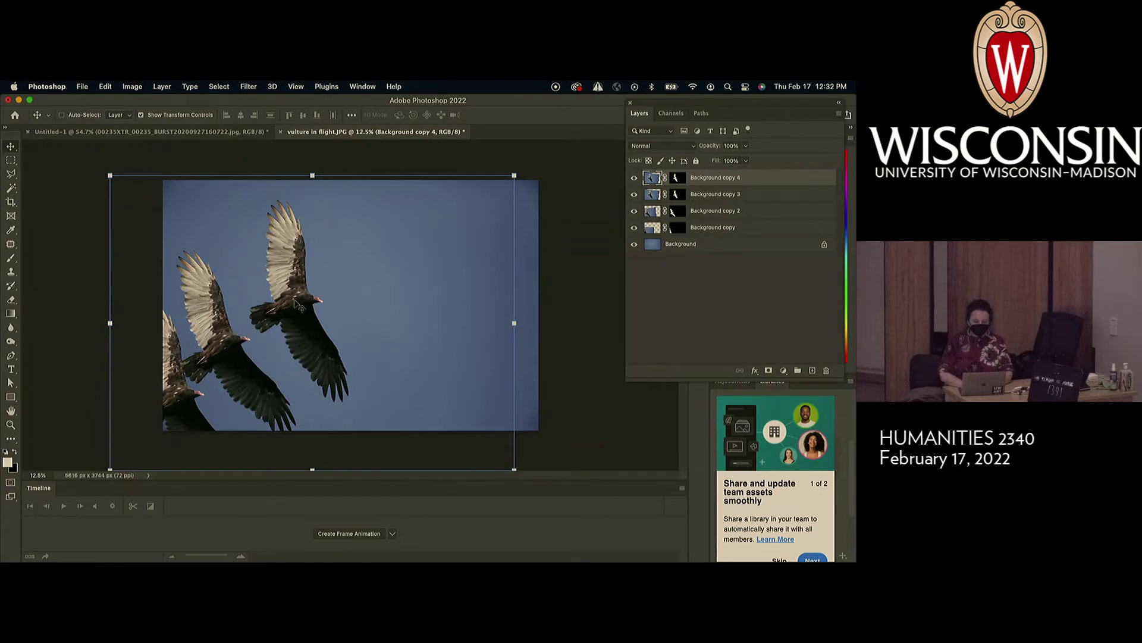
pyautogui.moveTo(287, 307); pyautogui.dragTo(367, 290)
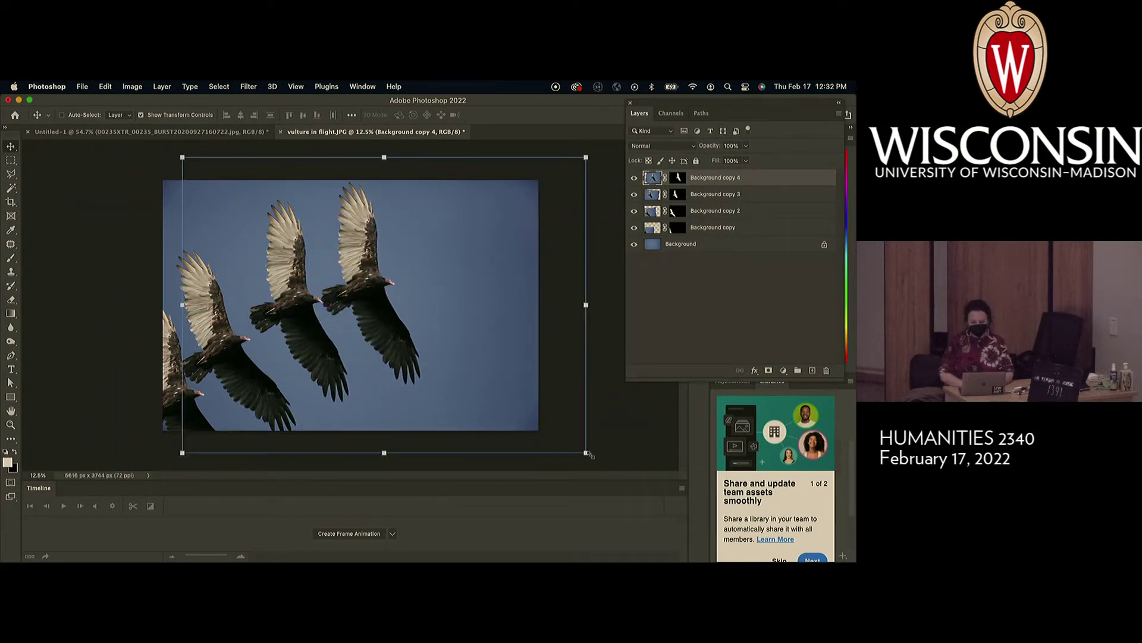
pyautogui.moveTo(595, 458); pyautogui.dragTo(520, 482)
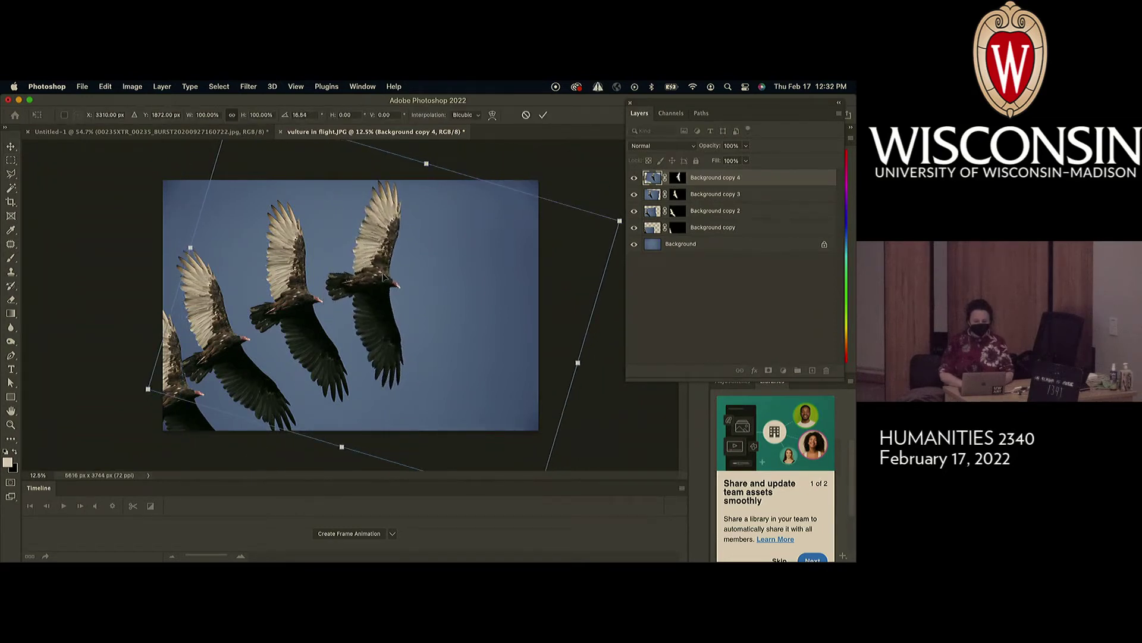
pyautogui.moveTo(381, 281); pyautogui.dragTo(387, 288)
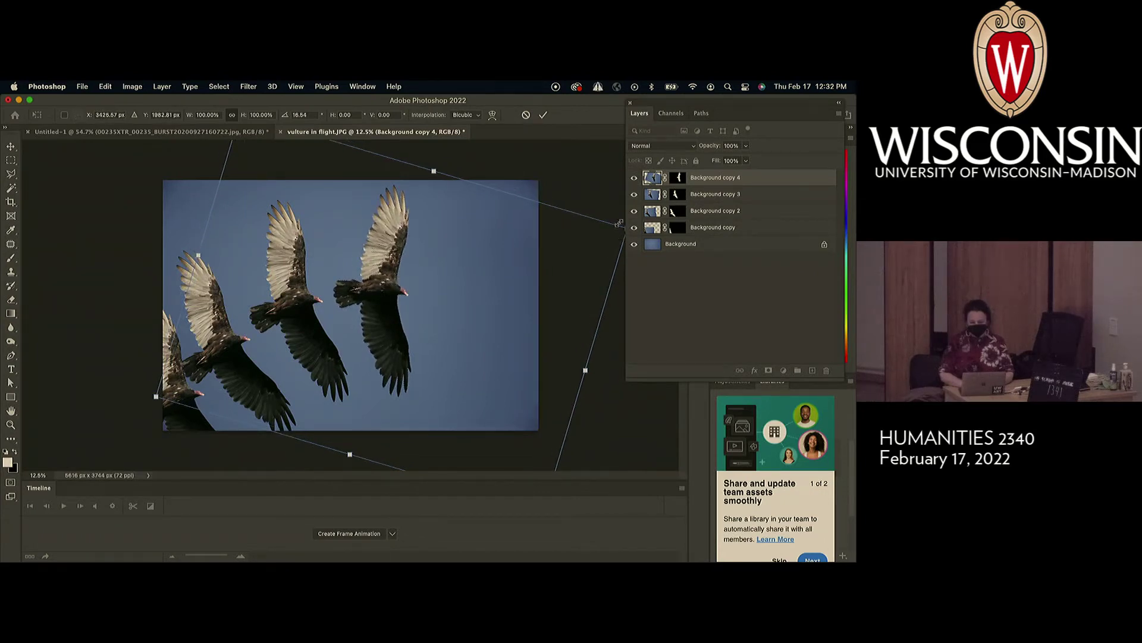
pyautogui.moveTo(617, 215); pyautogui.dragTo(621, 224)
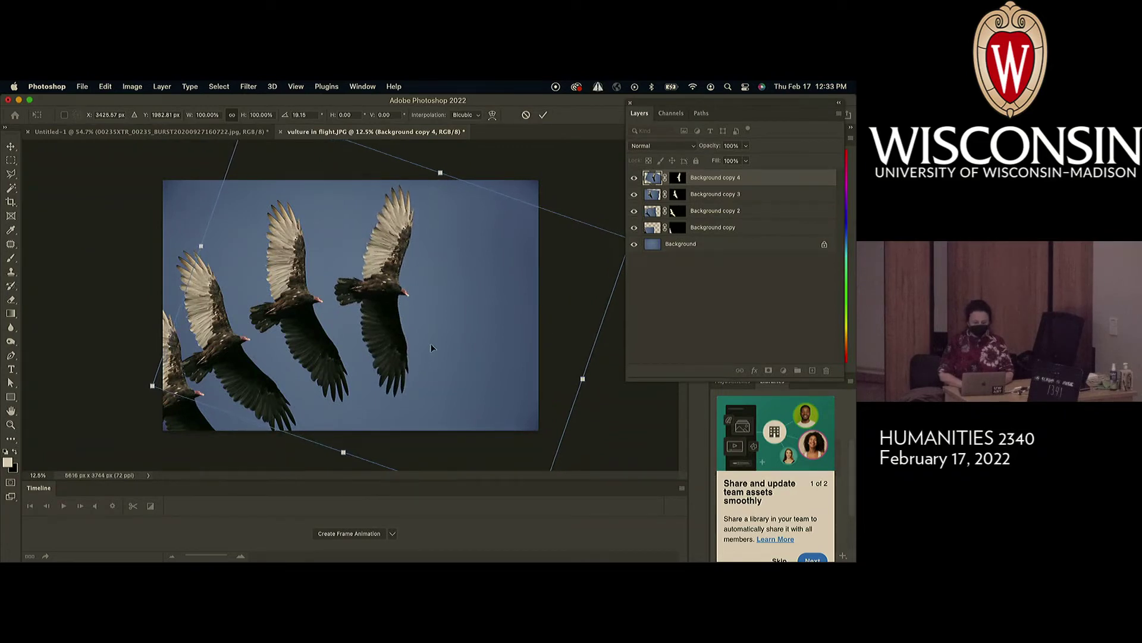
pyautogui.click(710, 181)
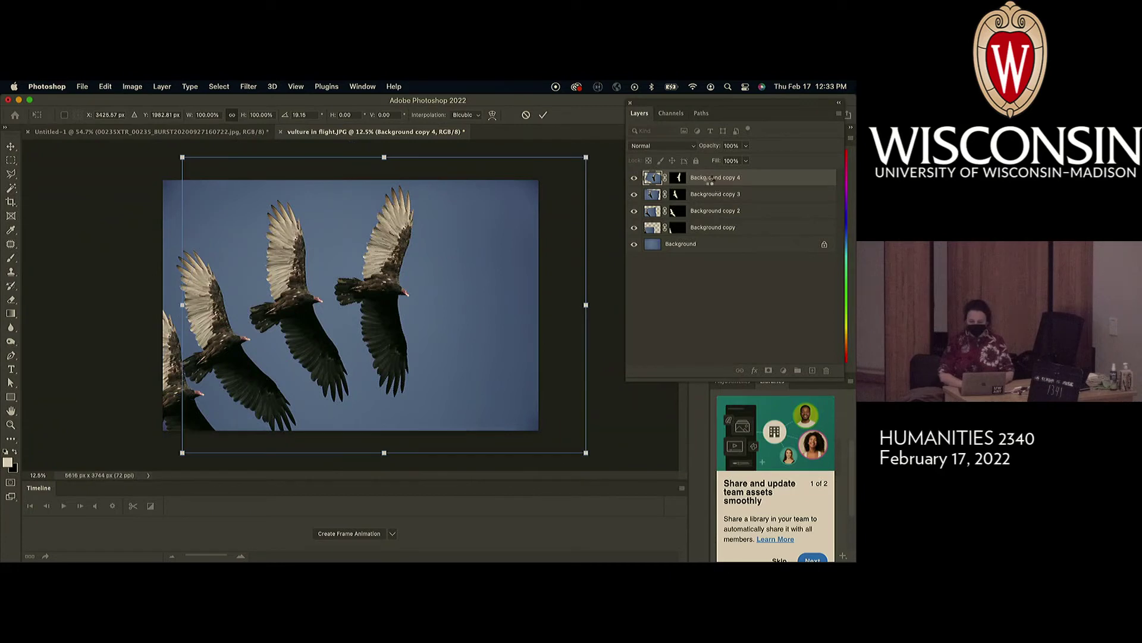
# Create Background copy 5, moved right and down and tilted to angle upward.
pyautogui.rightClick(710, 181)
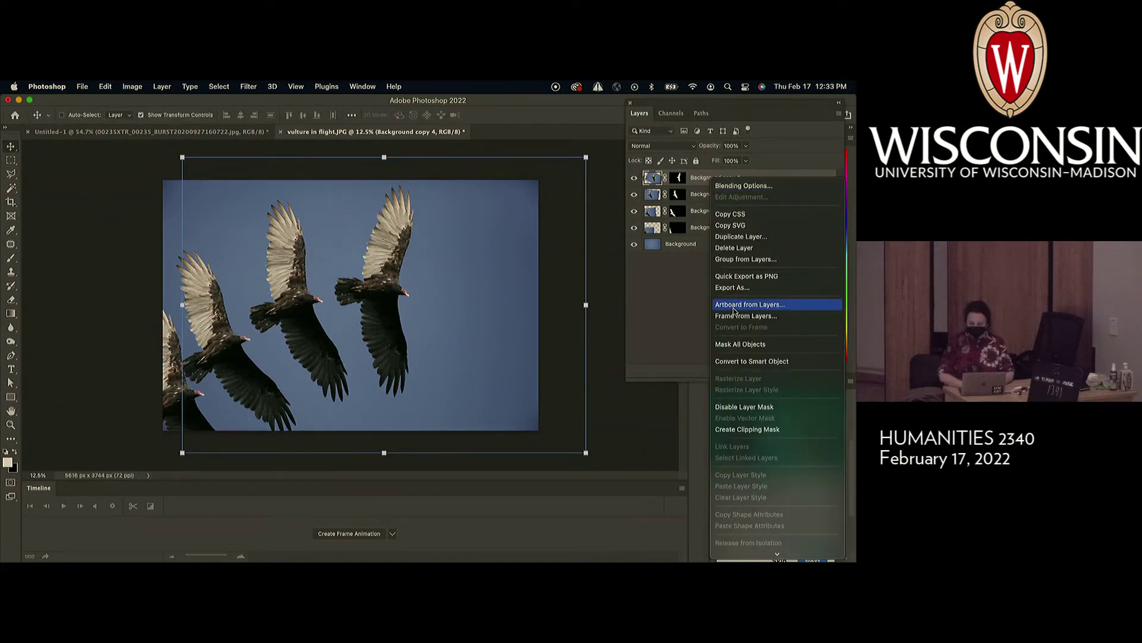
pyautogui.click(738, 237)
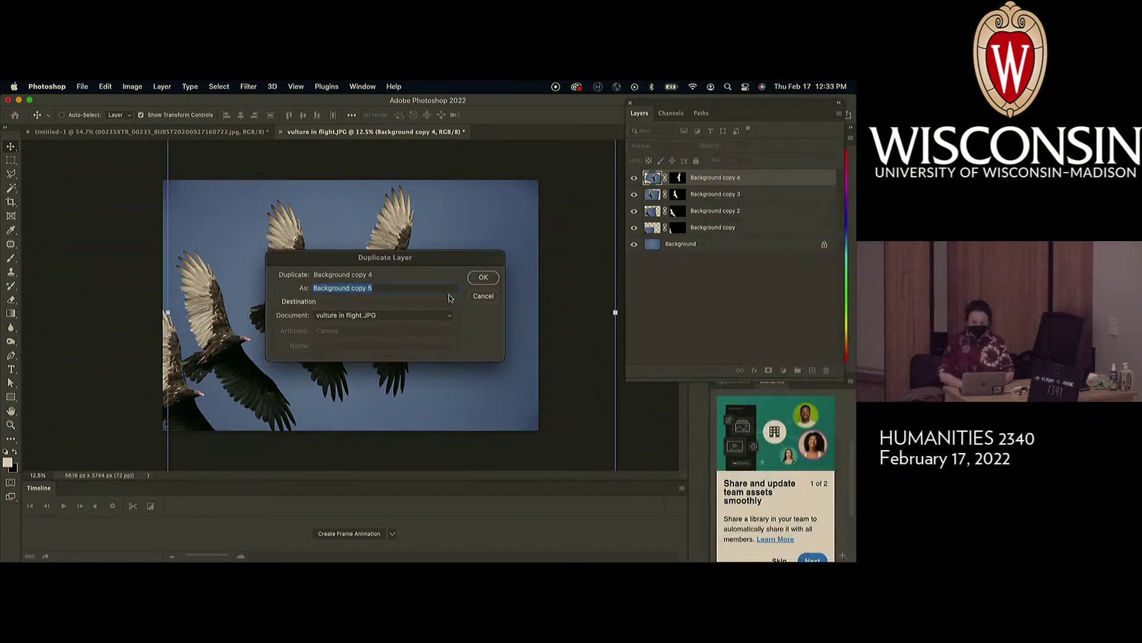
pyautogui.click(482, 278)
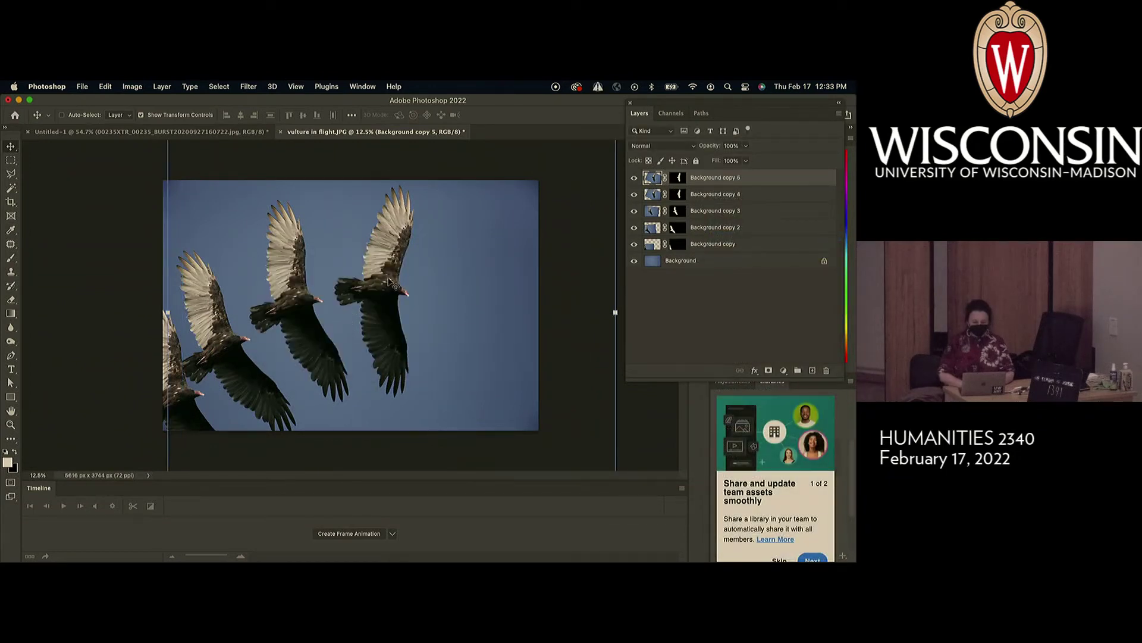
pyautogui.moveTo(389, 283); pyautogui.dragTo(467, 312)
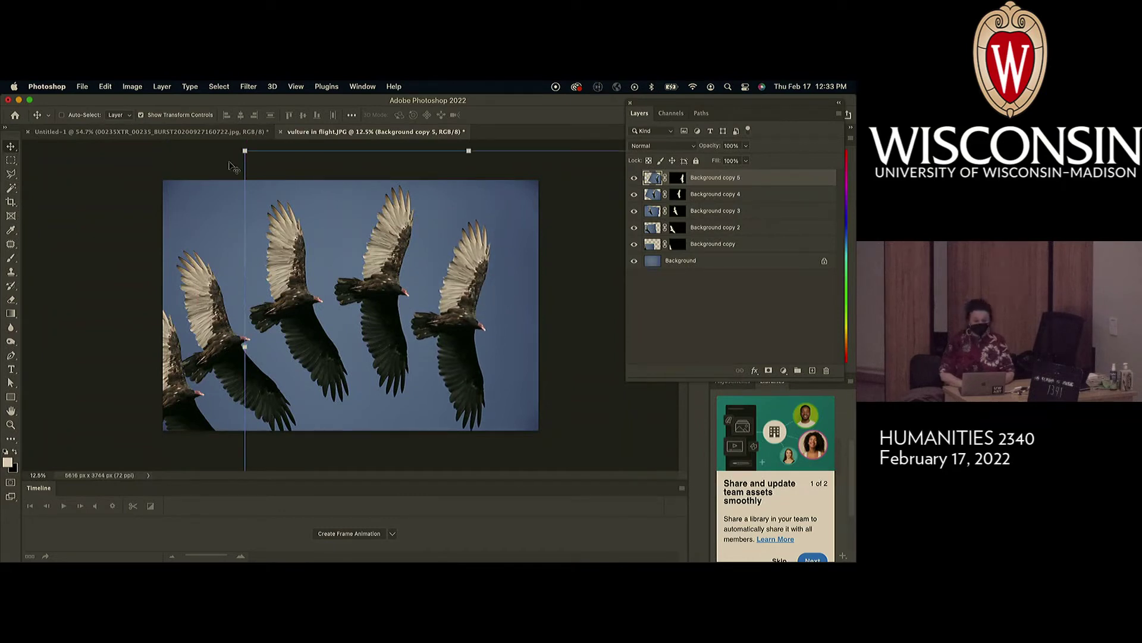
pyautogui.moveTo(238, 151); pyautogui.dragTo(357, 121)
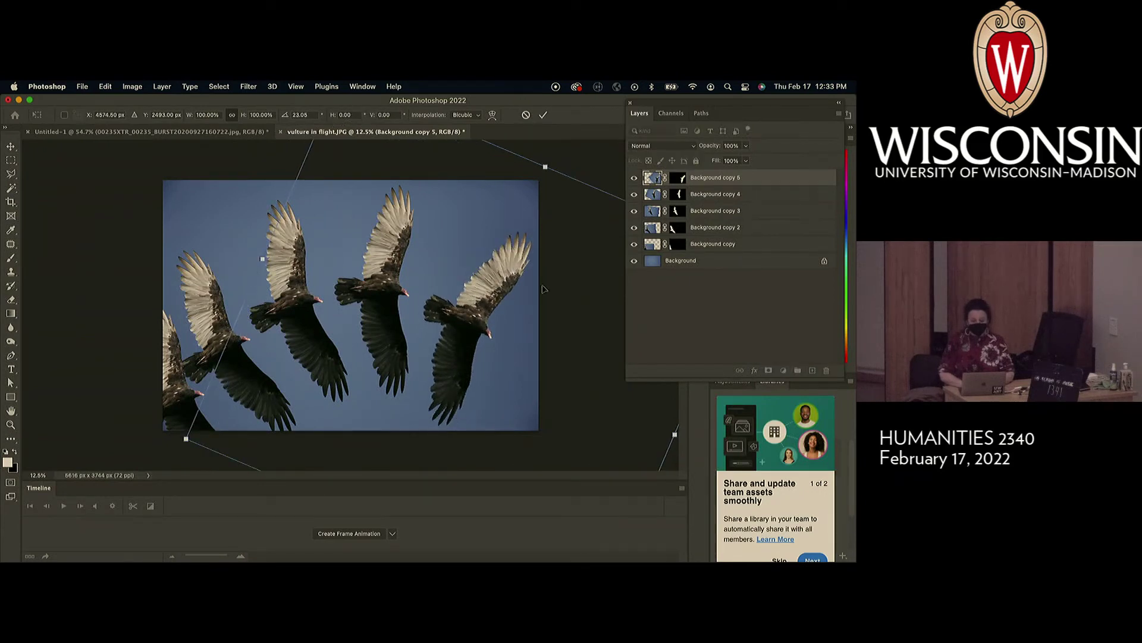
pyautogui.click(726, 180)
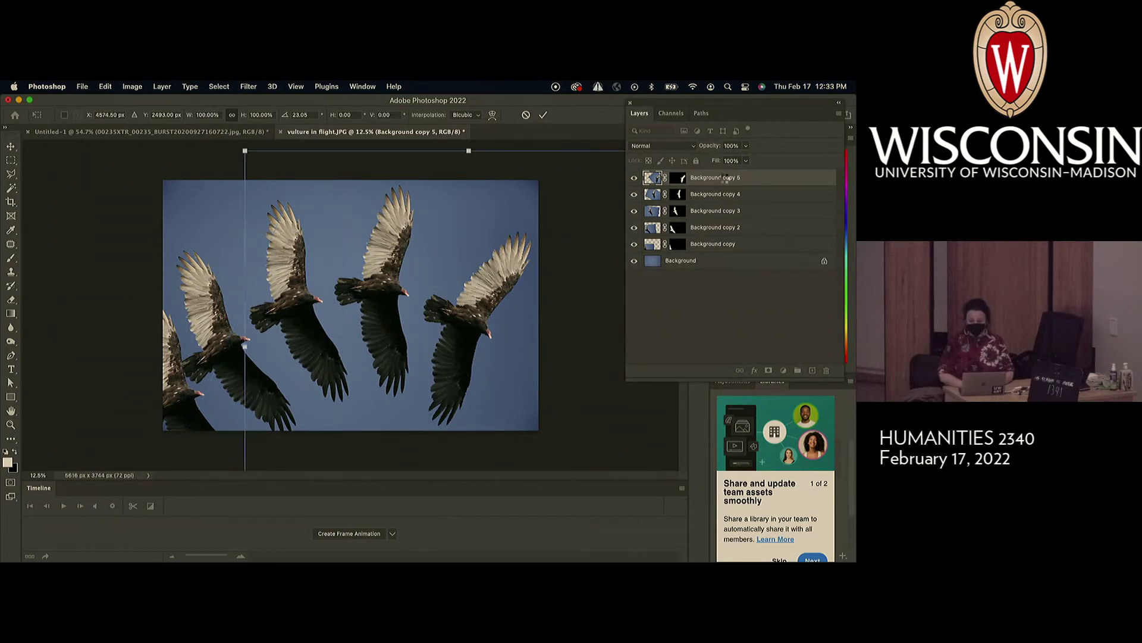
# Create Background copy 6 near the right edge, scaled to 98.46% and rotated 7.63°.
pyautogui.rightClick(726, 177)
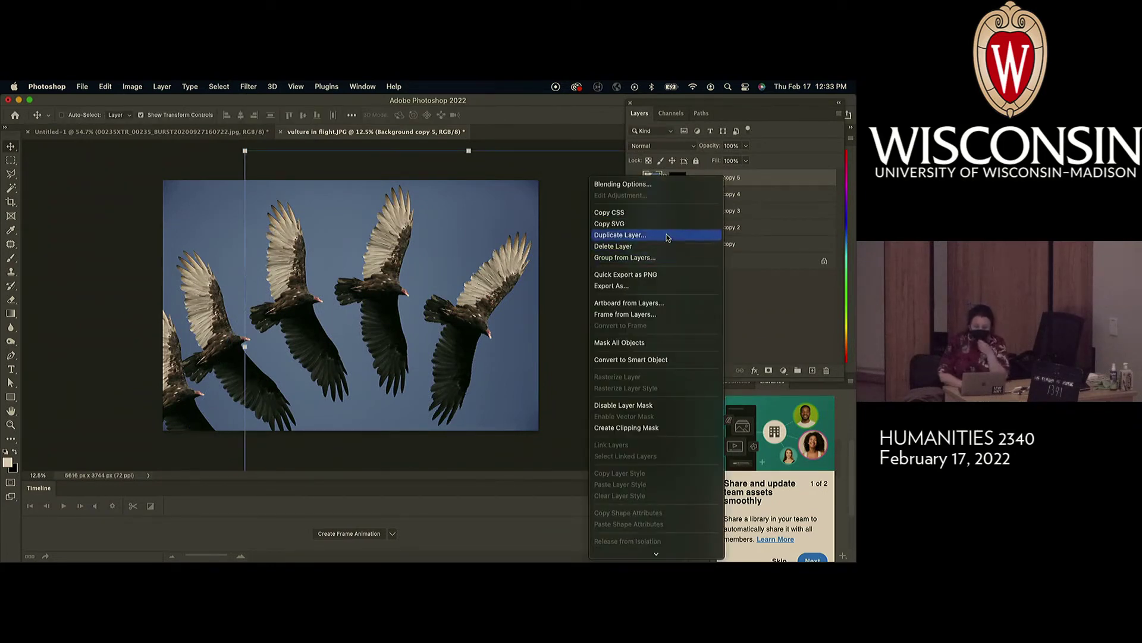
pyautogui.click(620, 235)
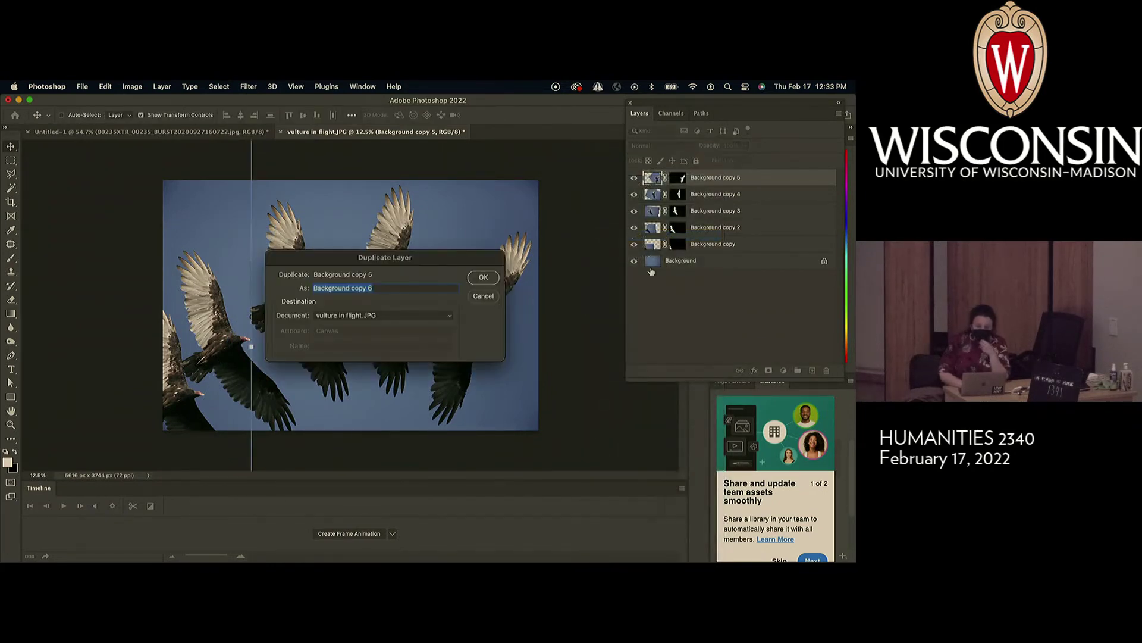
pyautogui.click(491, 282)
pyautogui.moveTo(476, 334); pyautogui.dragTo(533, 380)
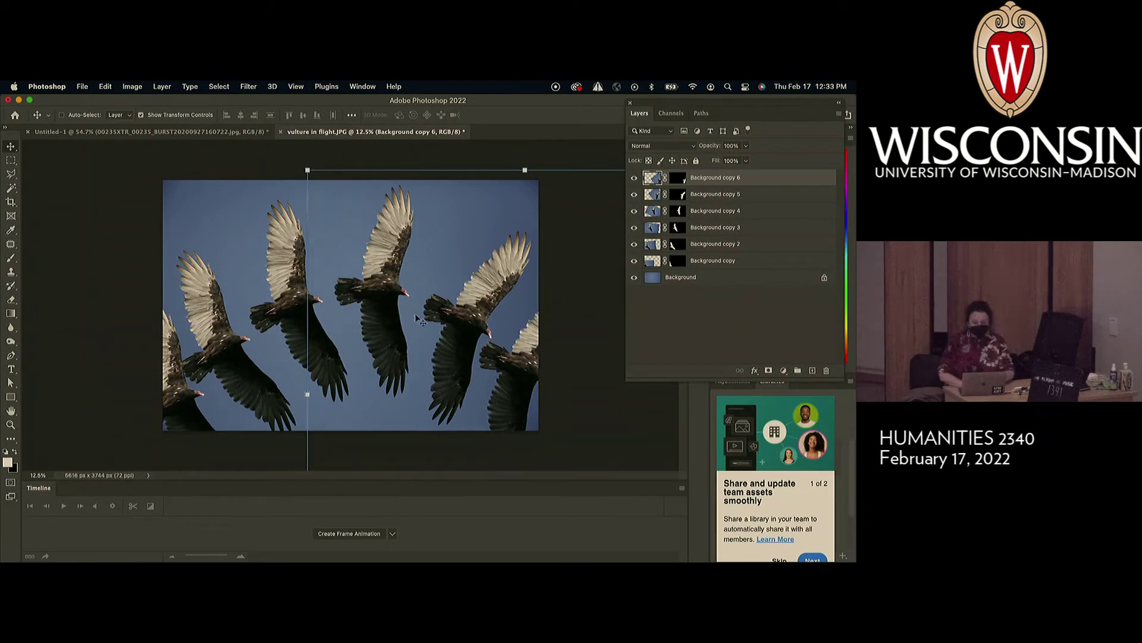
pyautogui.moveTo(302, 167); pyautogui.dragTo(363, 174)
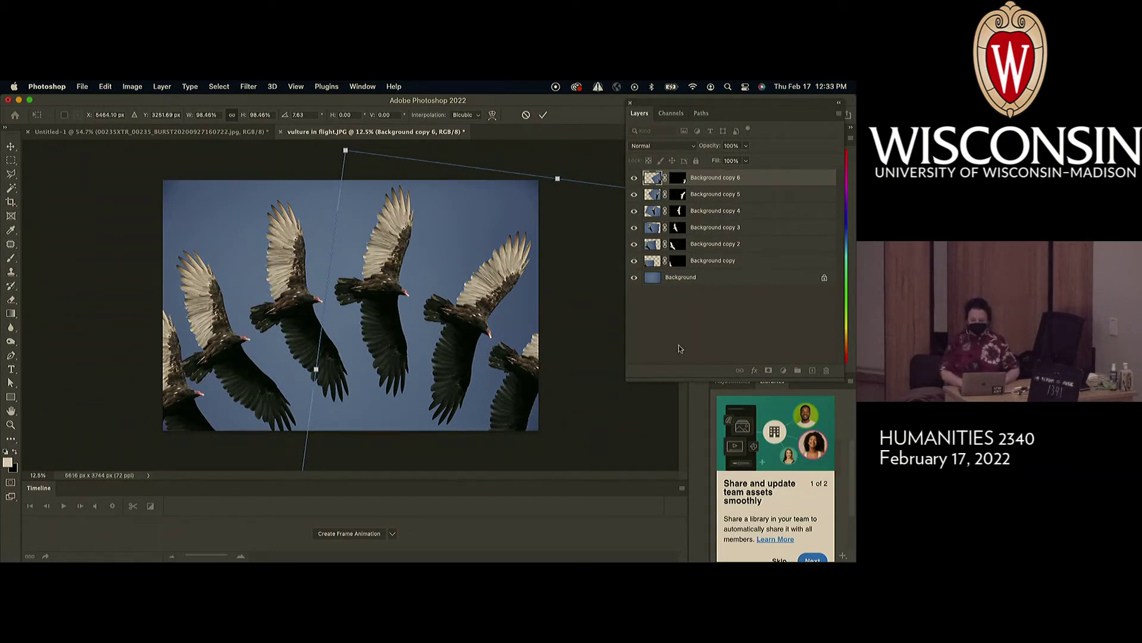
pyautogui.hotkey('ctrl', 'z')
pyautogui.click(634, 177)
pyautogui.click(634, 260)
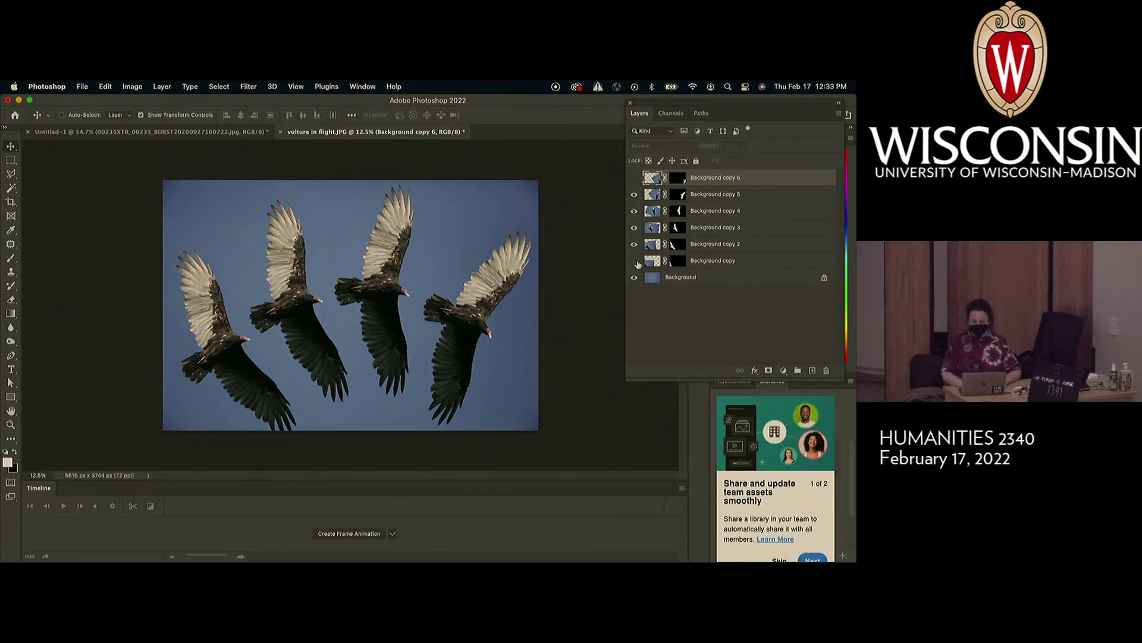
pyautogui.moveTo(635, 245); pyautogui.dragTo(637, 194)
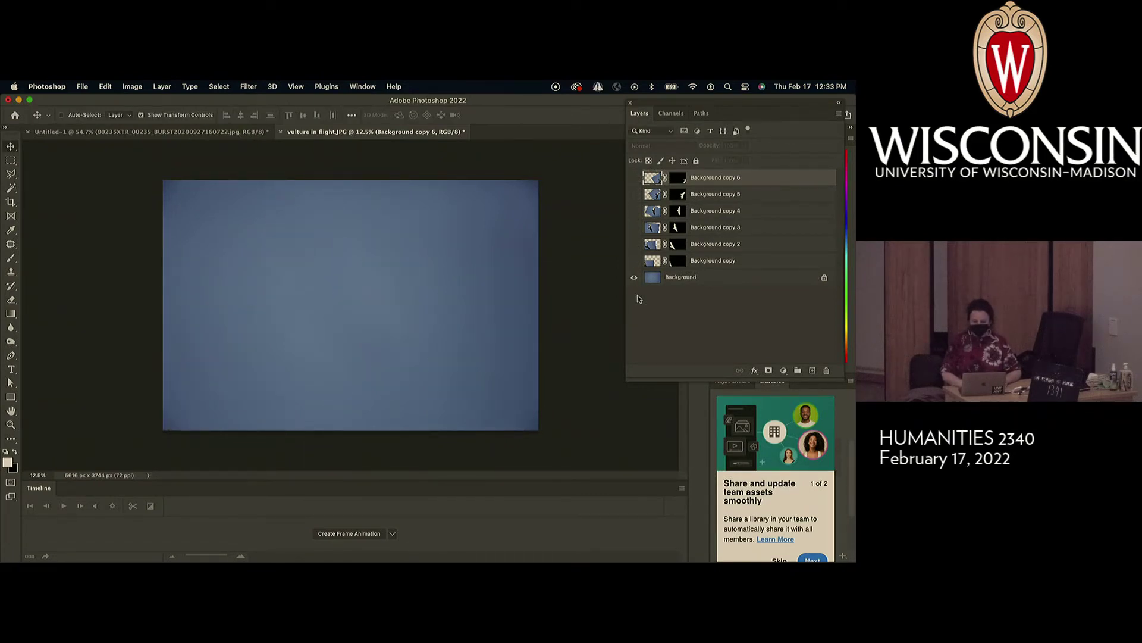
pyautogui.click(634, 262)
pyautogui.click(634, 244)
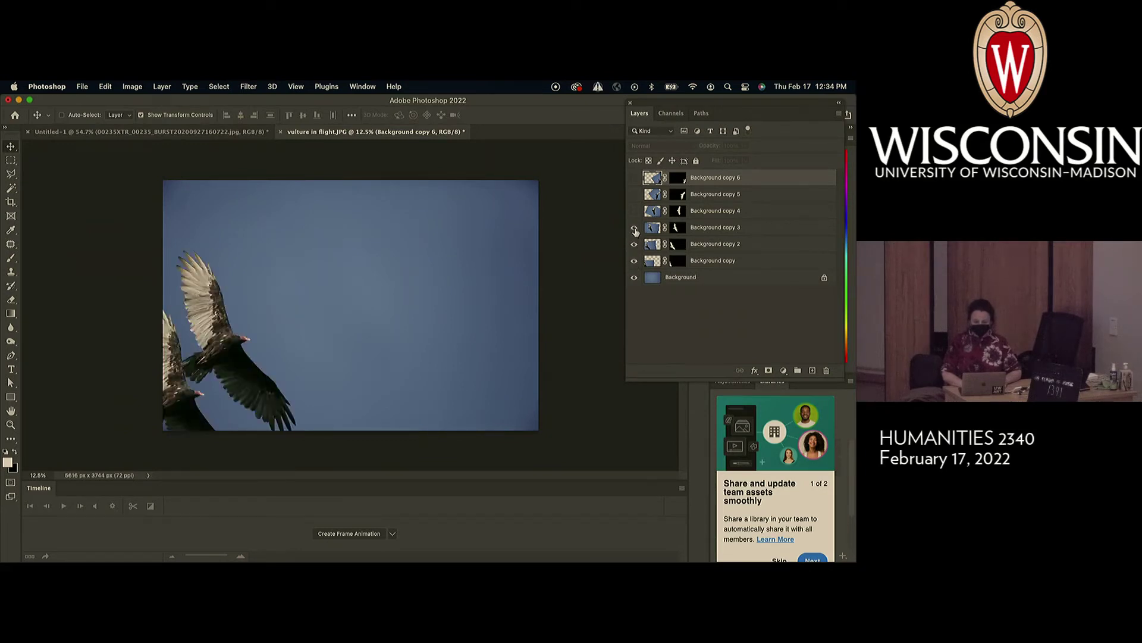
pyautogui.click(634, 227)
pyautogui.click(634, 211)
pyautogui.click(635, 194)
pyautogui.click(634, 179)
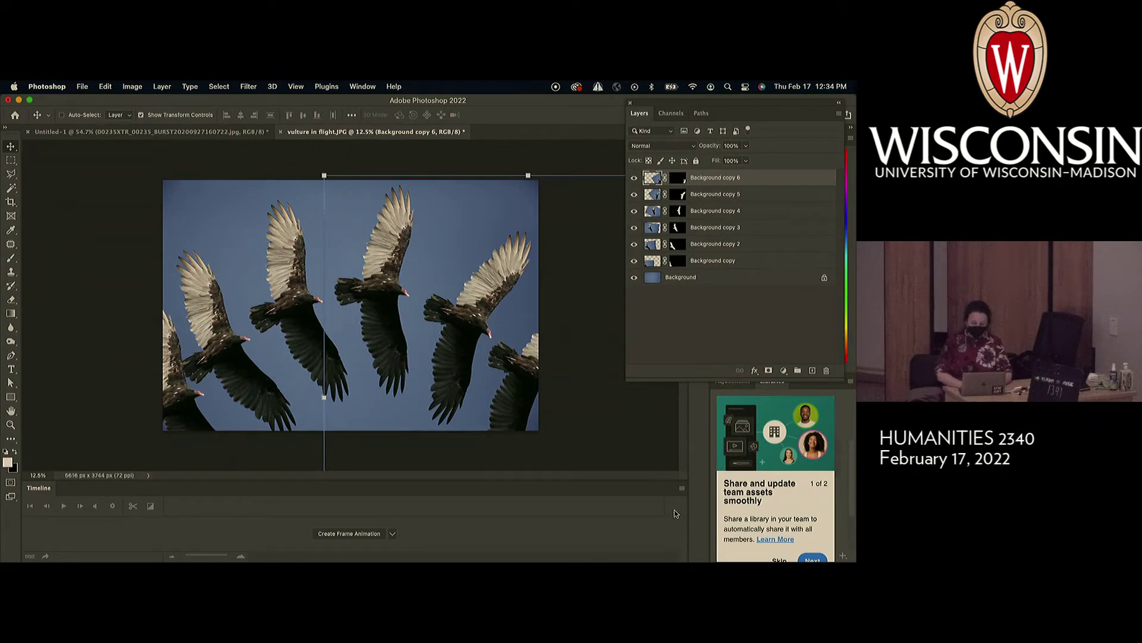
# Build a frame animation with one frame per layer, then play and stop the preview.
pyautogui.click(681, 488)
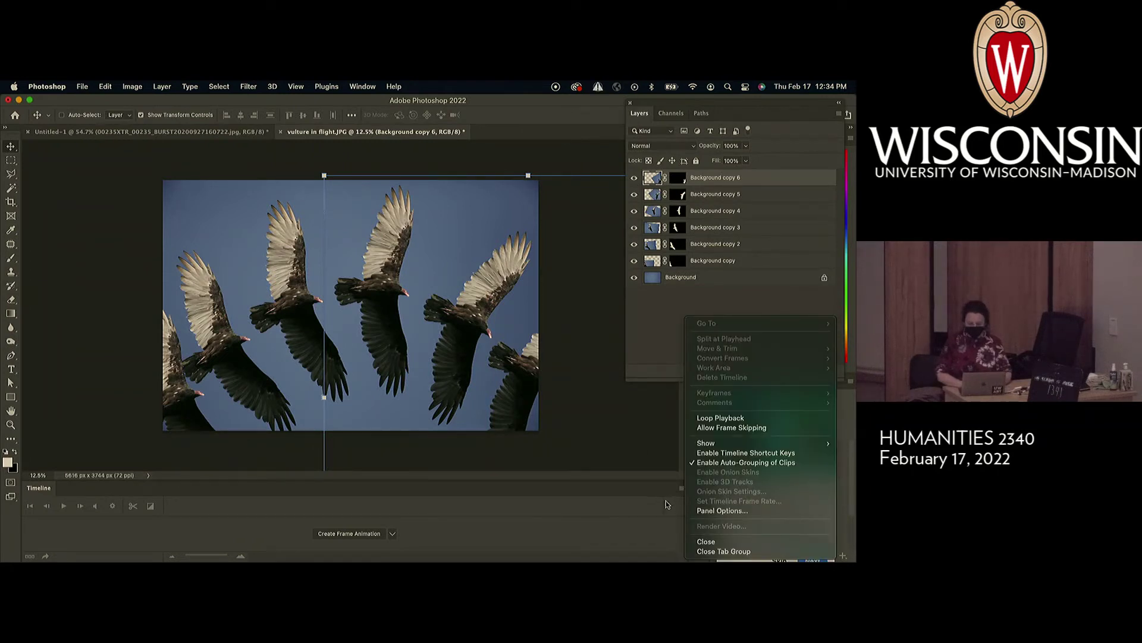
pyautogui.click(668, 504)
pyautogui.click(338, 535)
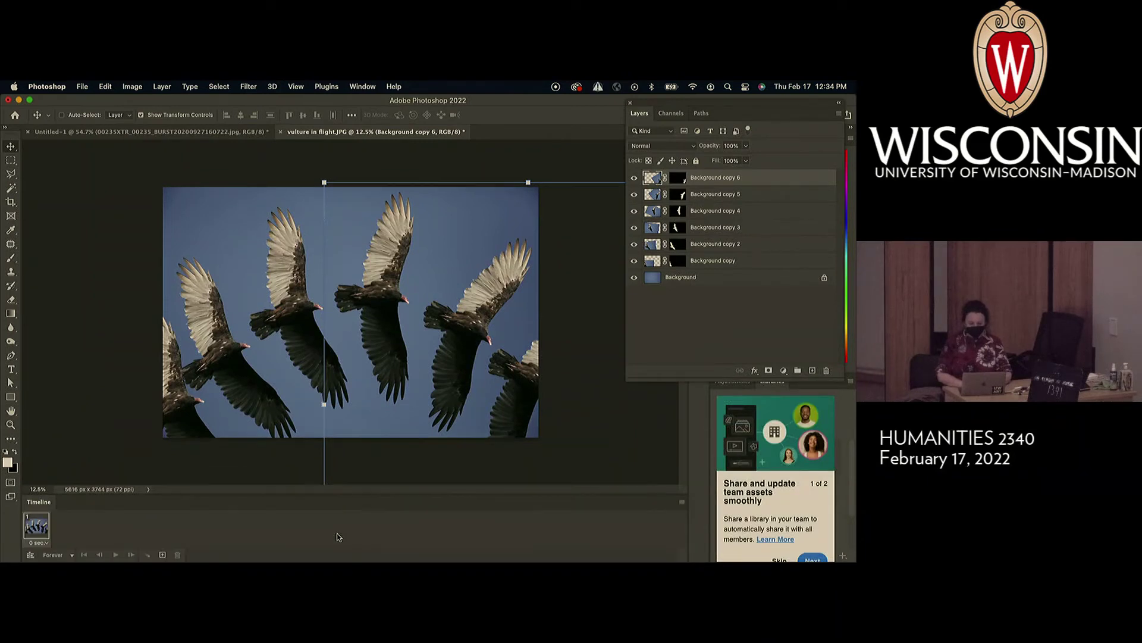
pyautogui.click(684, 502)
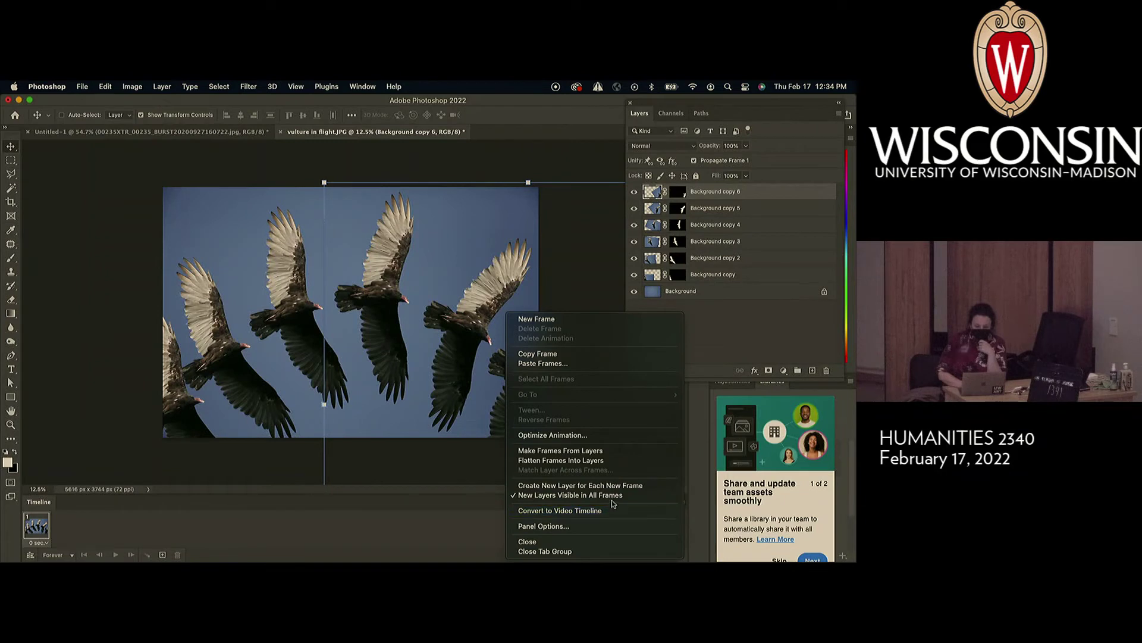
pyautogui.click(589, 454)
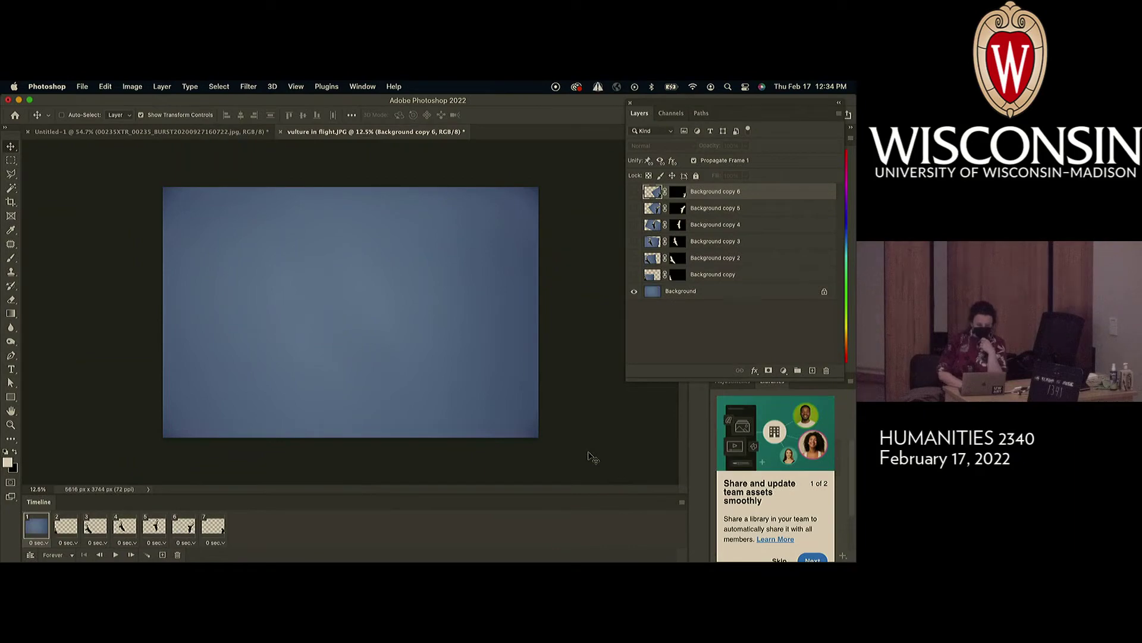
pyautogui.press('space')
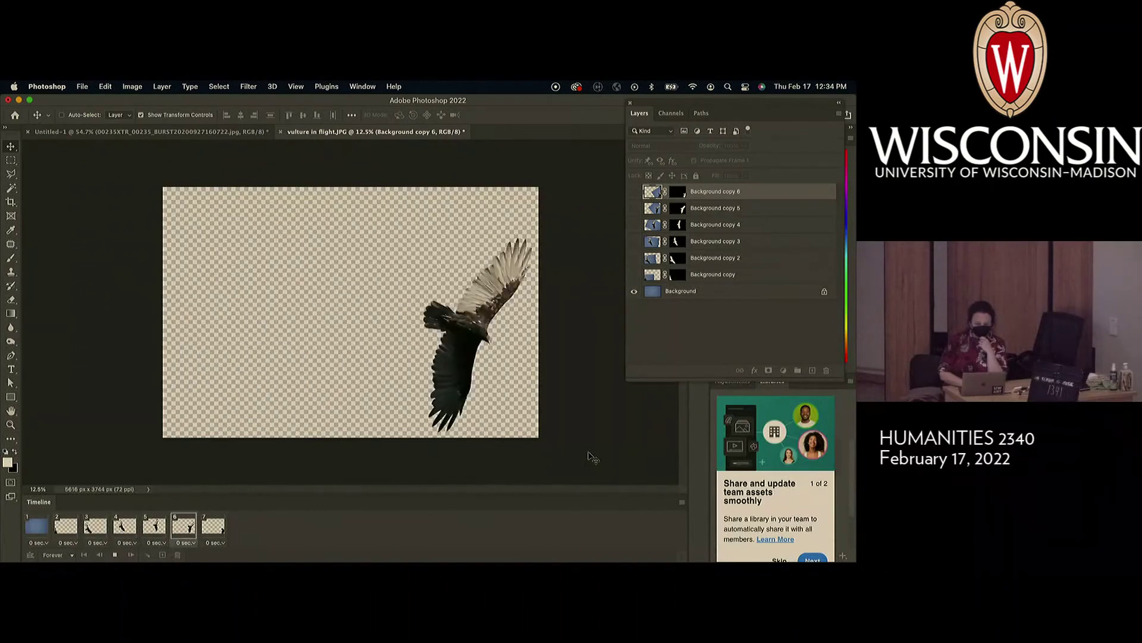
pyautogui.press('space')
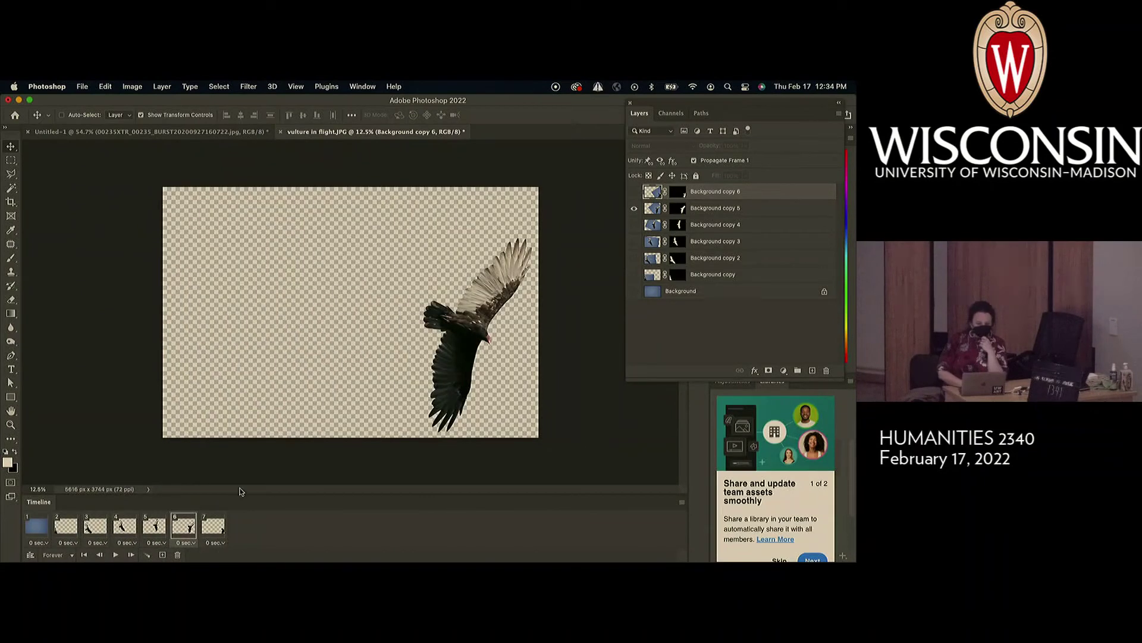
# Turn on the blue-sky Background layer in animation frames 2 through 7.
pyautogui.click(37, 525)
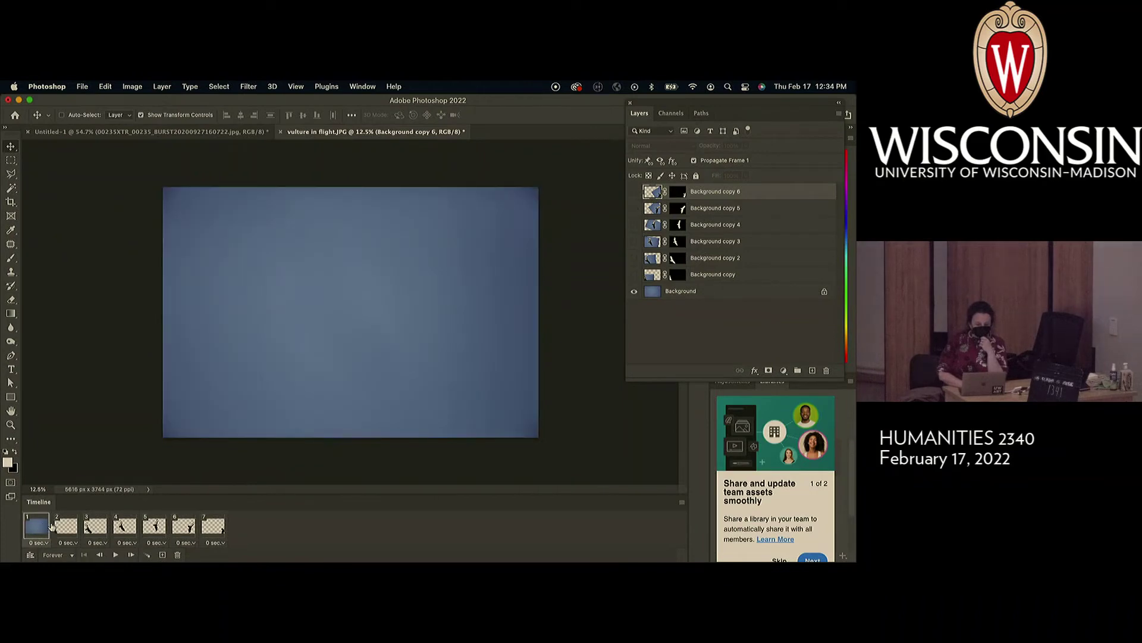
pyautogui.click(59, 527)
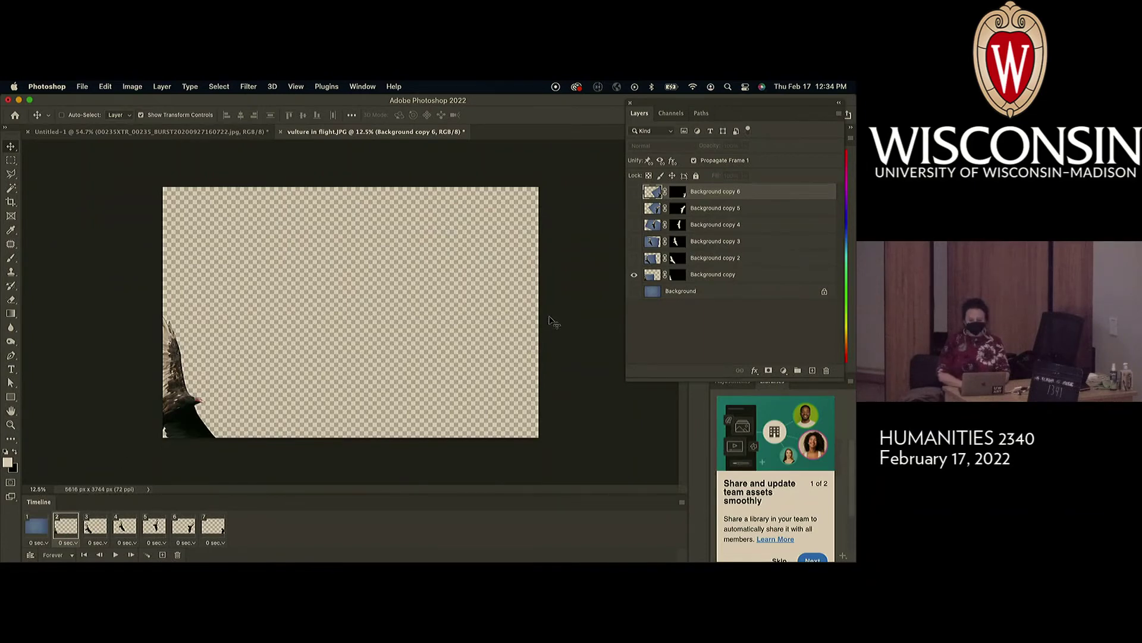
pyautogui.click(634, 291)
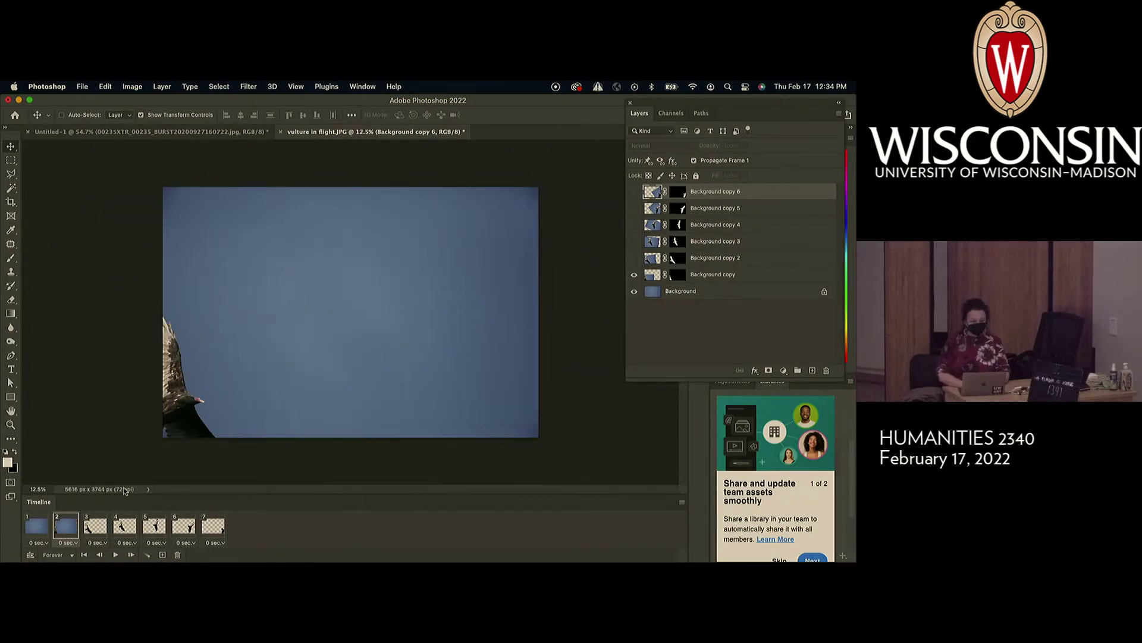
pyautogui.click(98, 526)
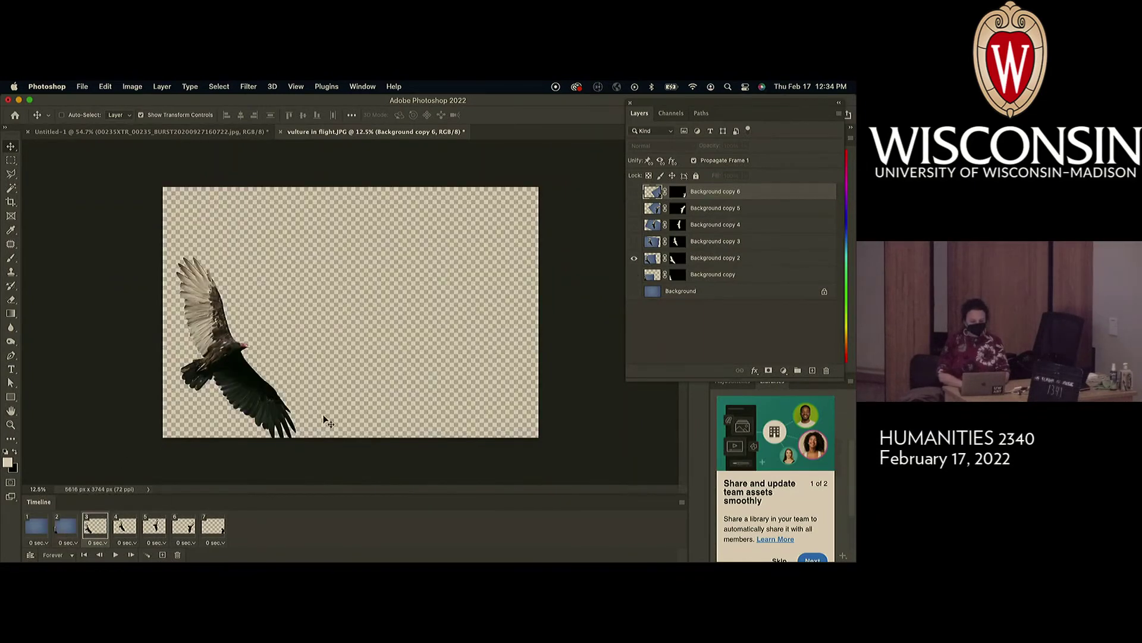
pyautogui.click(634, 291)
pyautogui.click(125, 527)
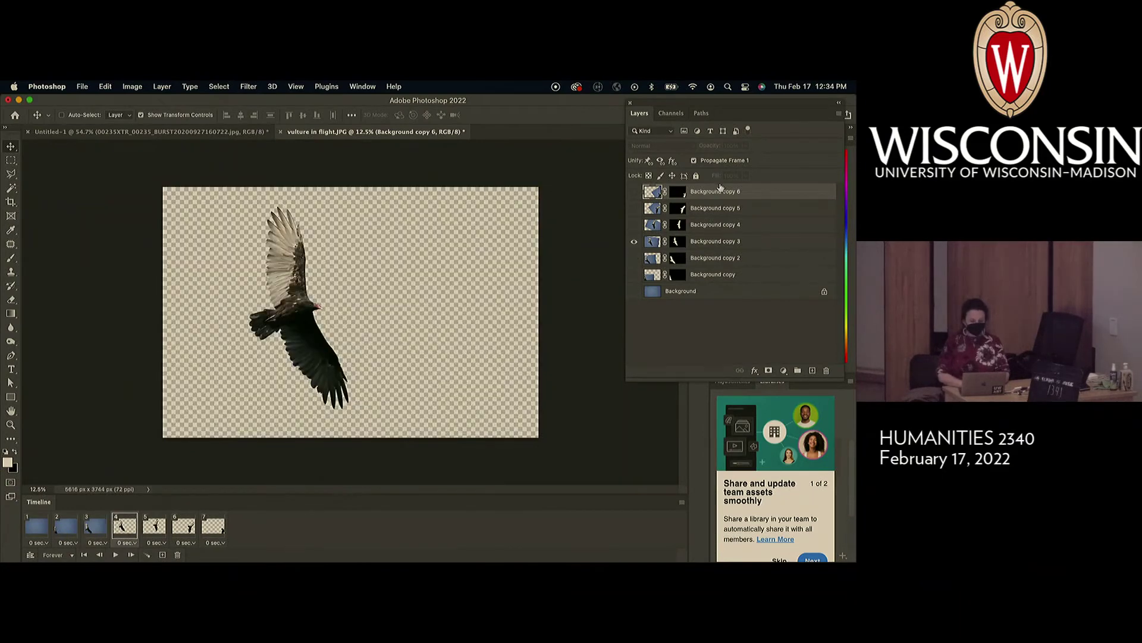
pyautogui.click(634, 291)
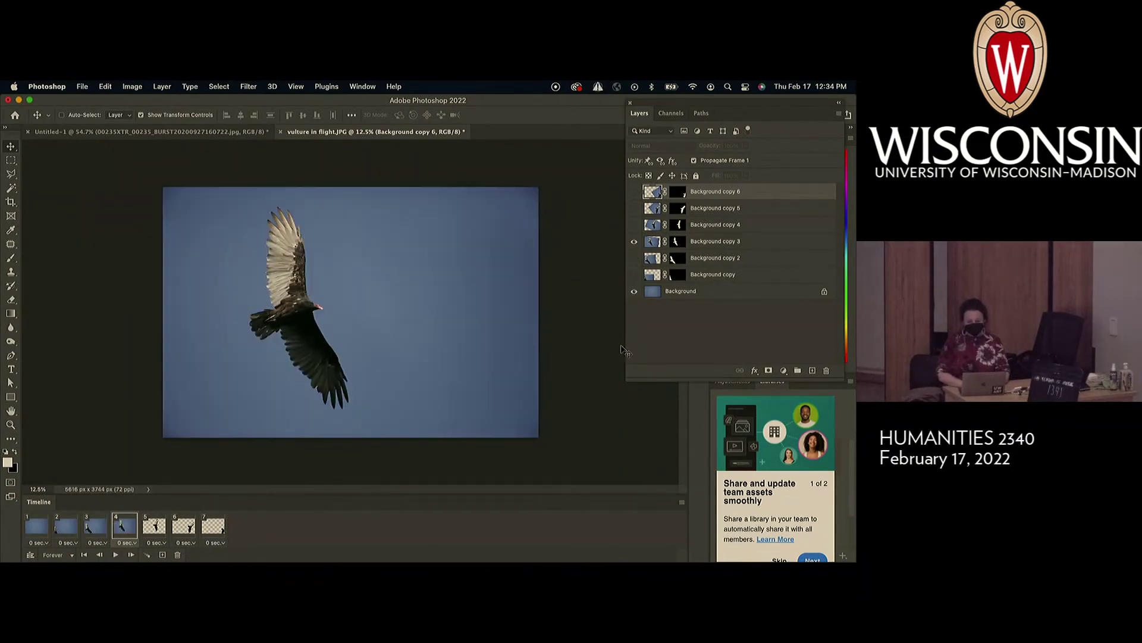
pyautogui.click(156, 525)
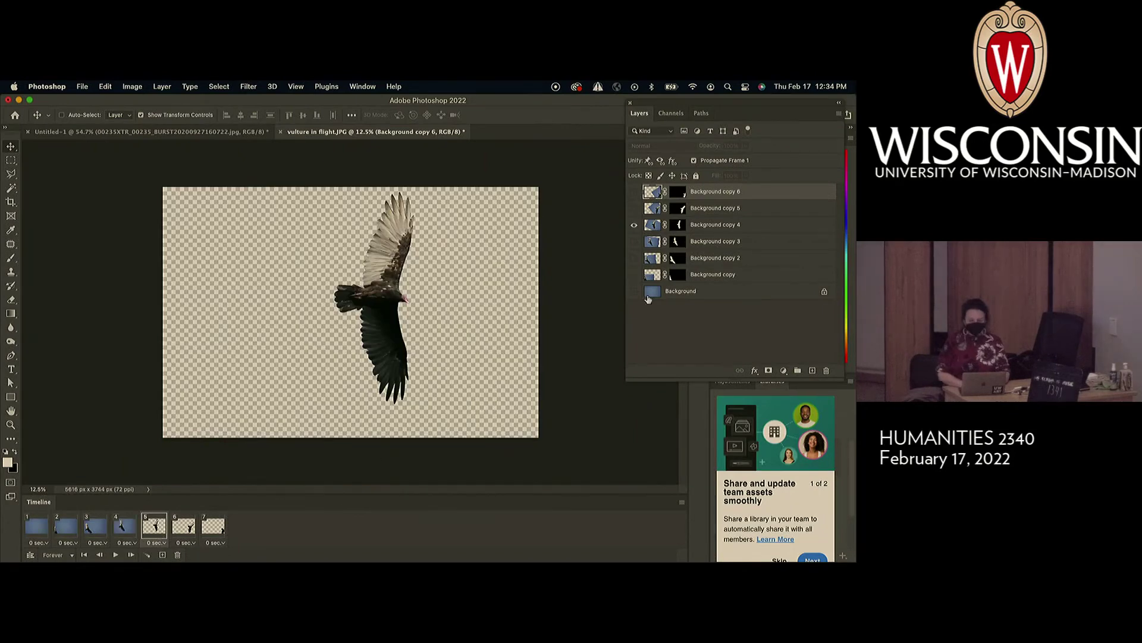
pyautogui.click(634, 291)
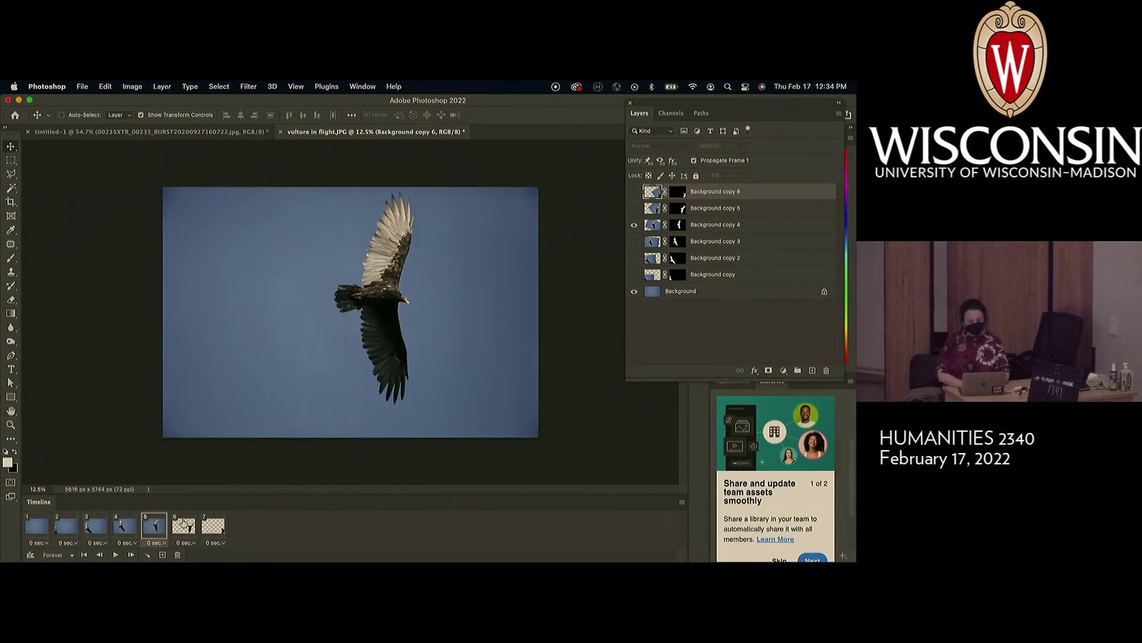
pyautogui.click(184, 525)
pyautogui.click(634, 292)
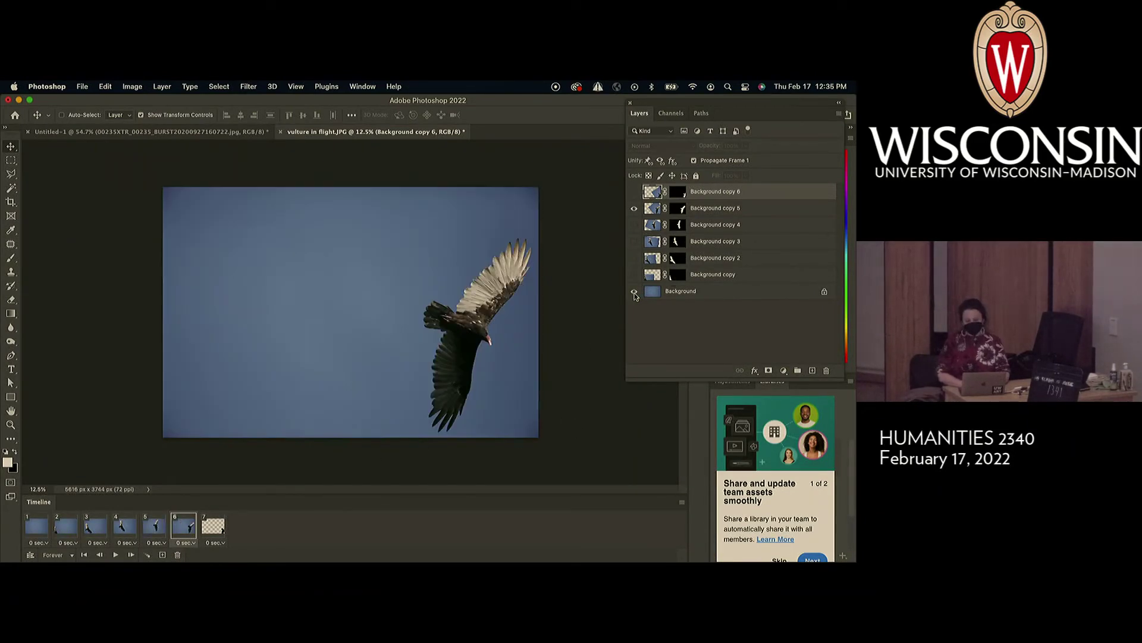
pyautogui.click(217, 531)
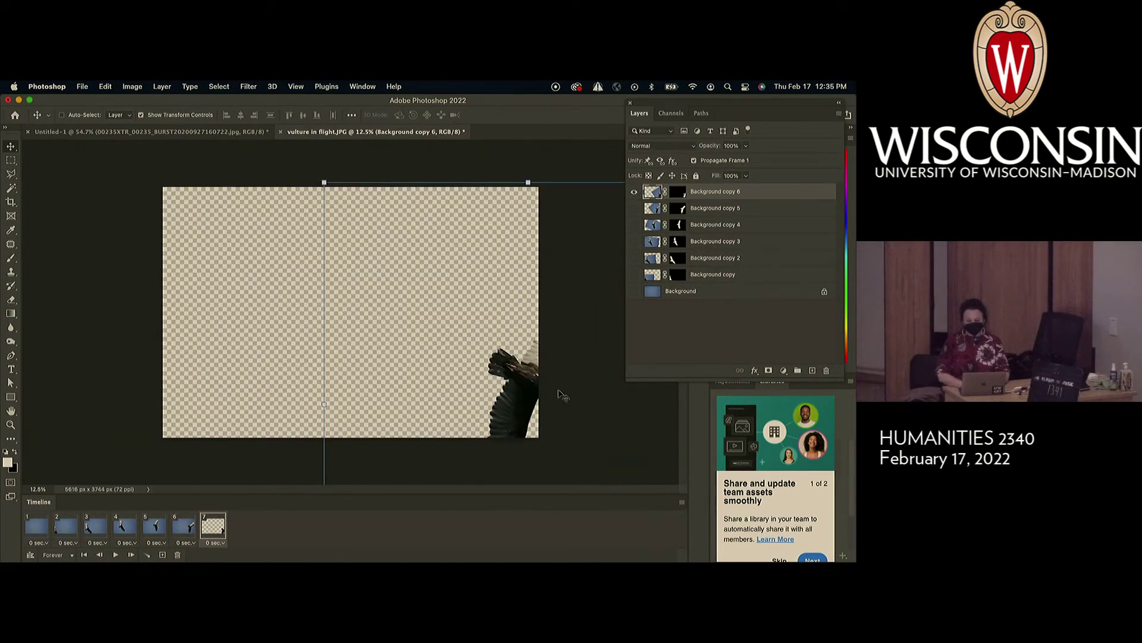
pyautogui.click(635, 292)
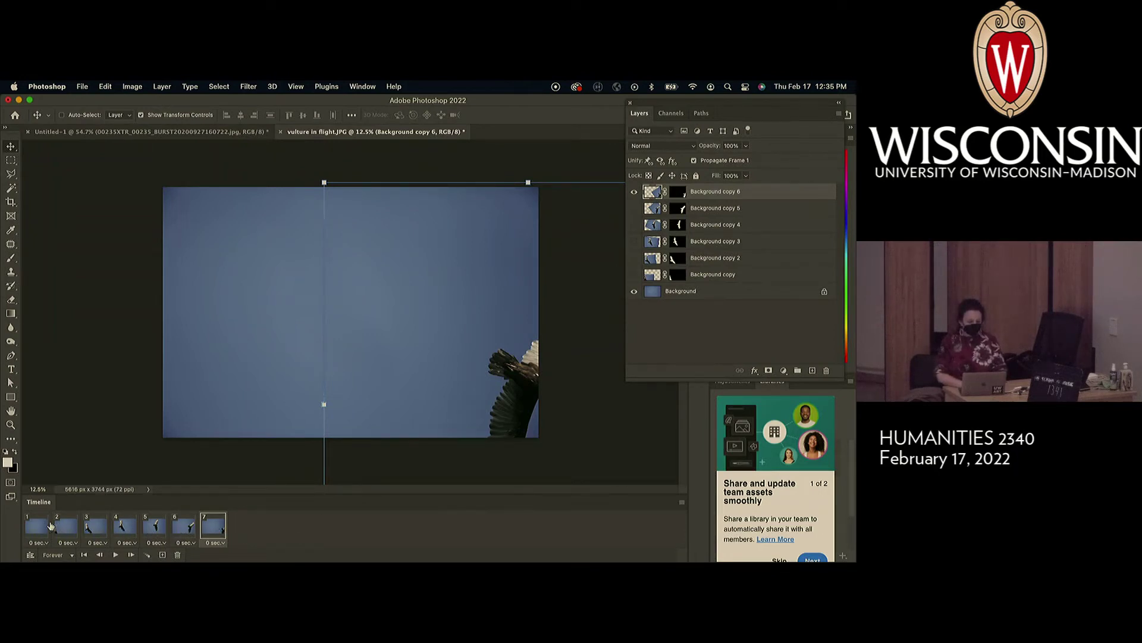
# Return to the start of the timeline and play the animation again.
pyautogui.click(48, 525)
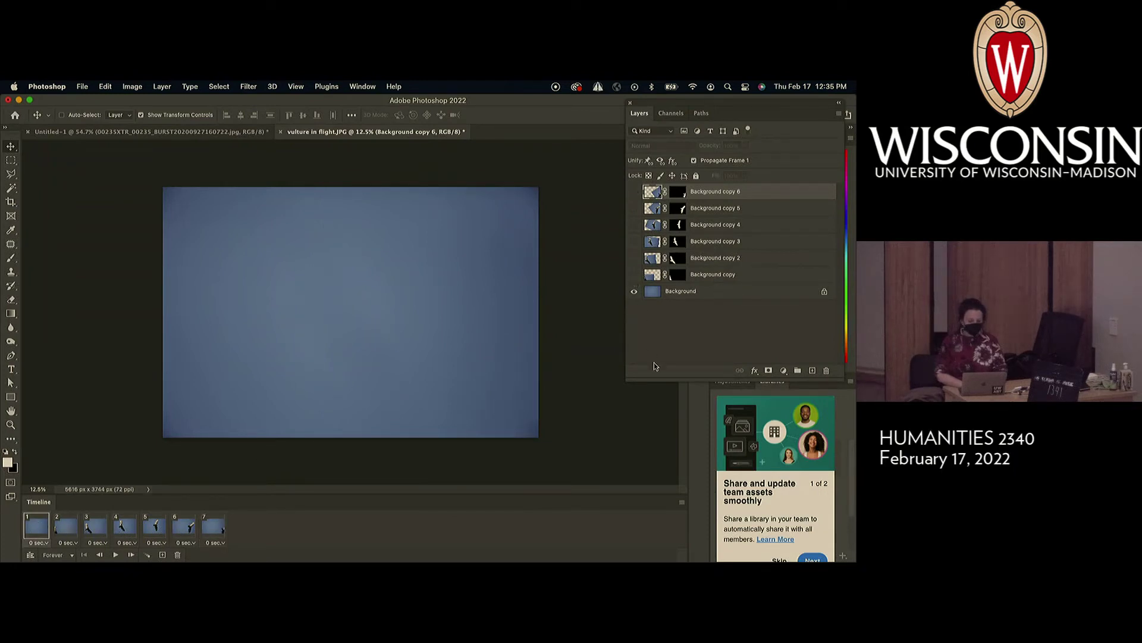
pyautogui.click(65, 526)
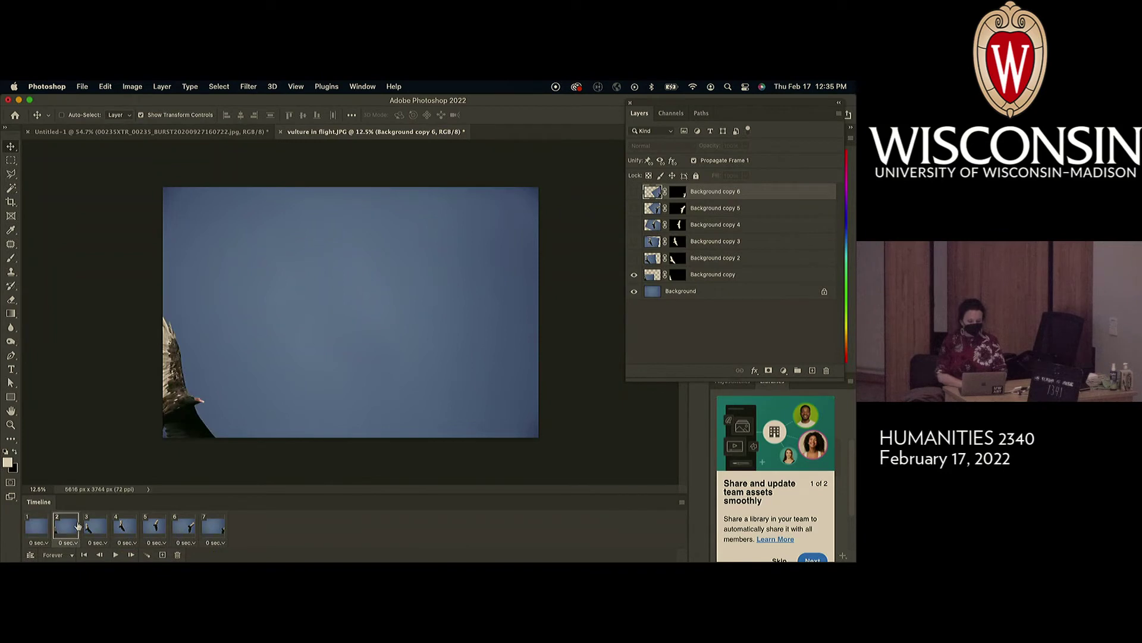
pyautogui.press('space')
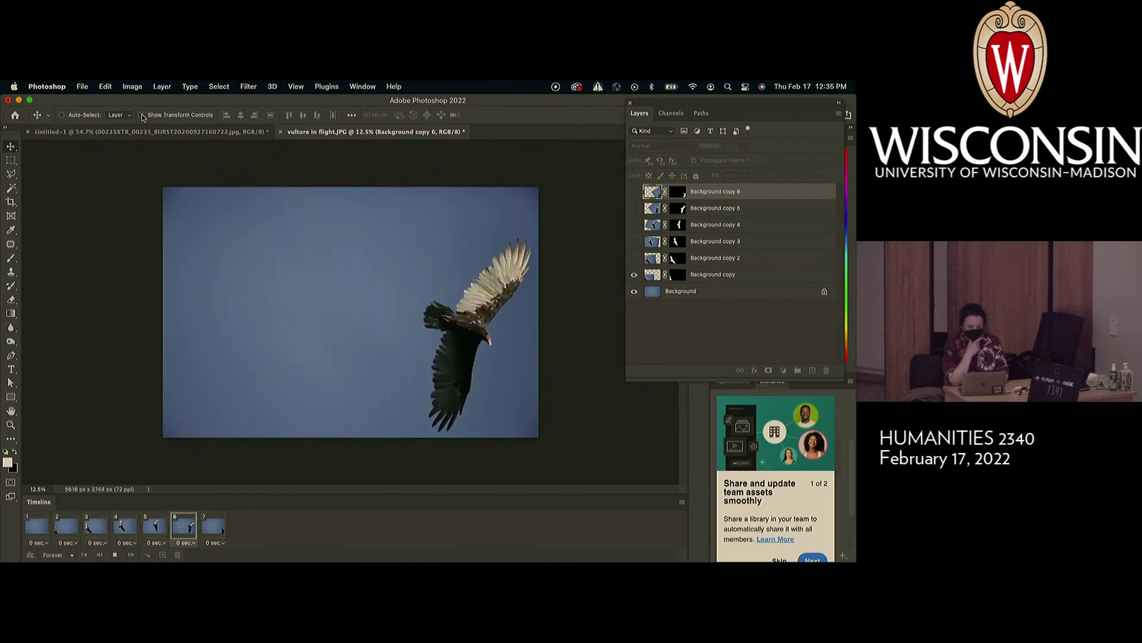
# Stop playback, show all six vulture layers in frame 6, and select Background copy.
pyautogui.press('space')
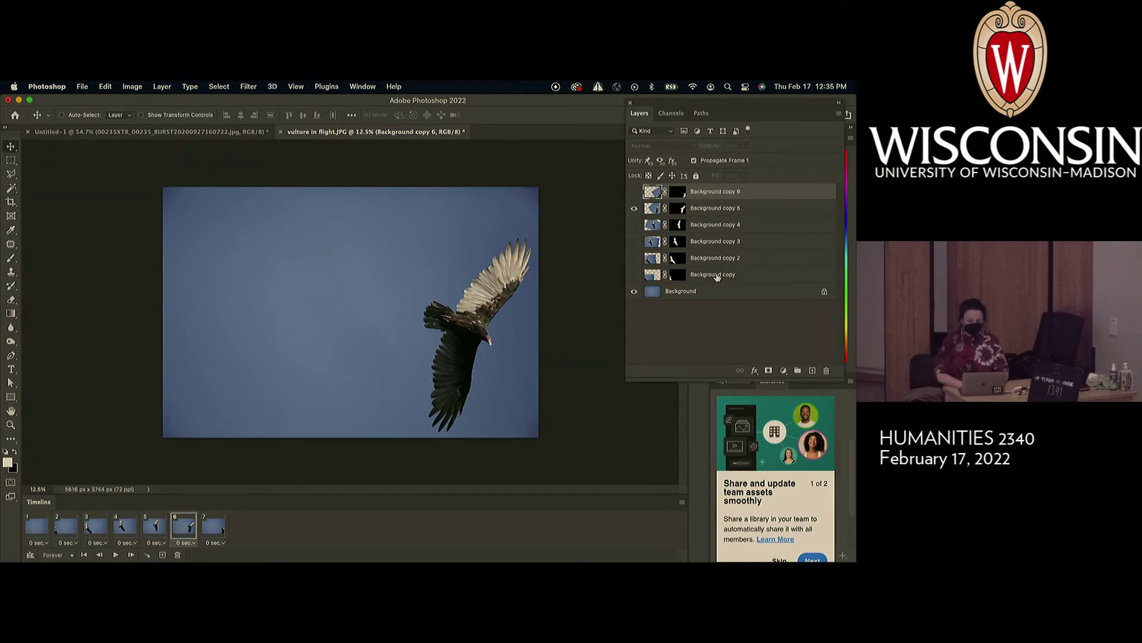
pyautogui.click(634, 224)
pyautogui.click(633, 191)
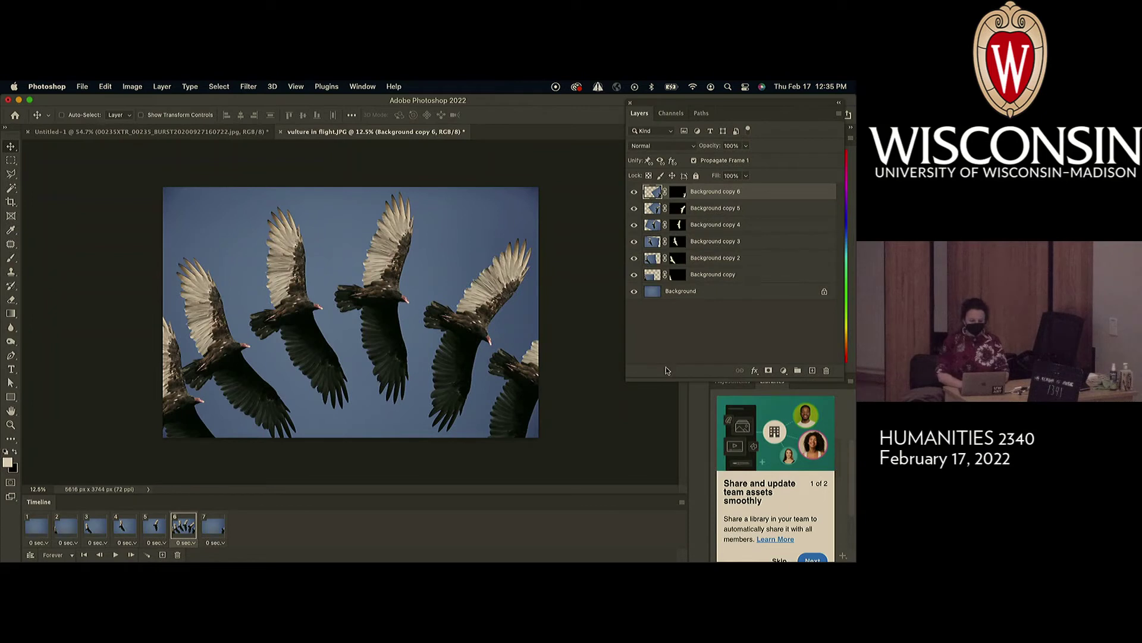
pyautogui.click(710, 274)
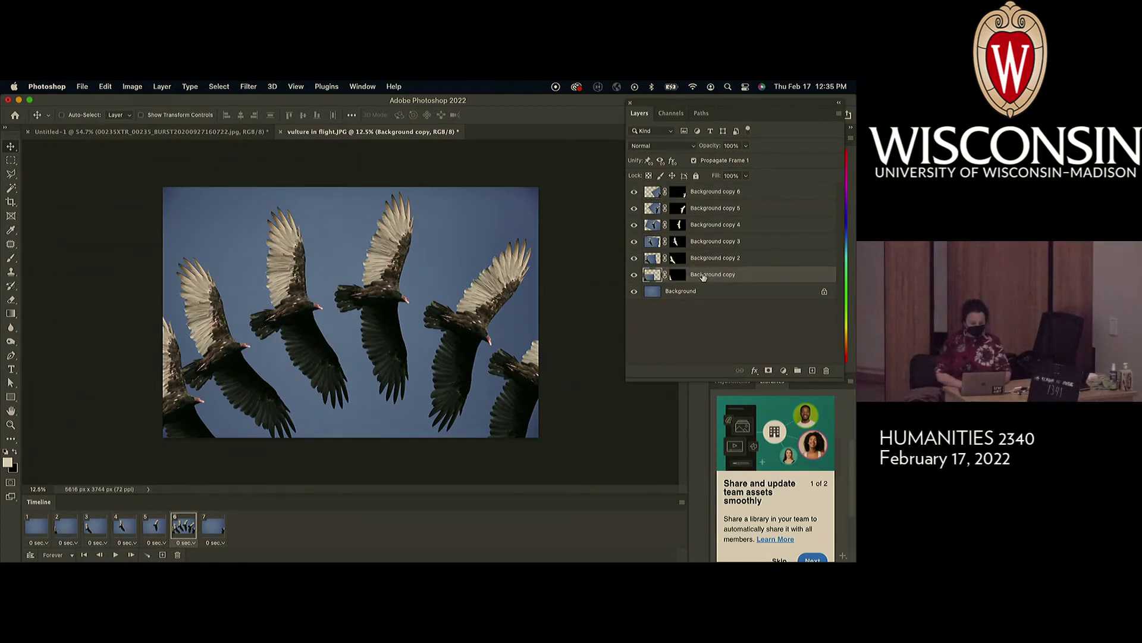
# Bring up the context menu for the Background copy layer.
pyautogui.rightClick(703, 277)
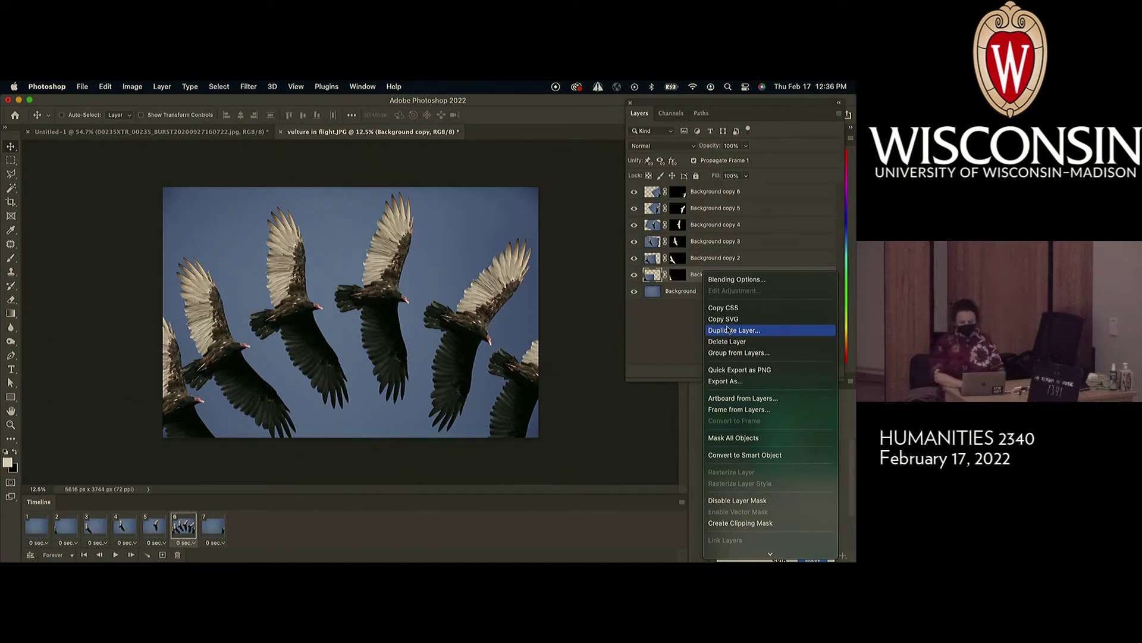
# Duplicate Background copy as Background copy 7 and shift it up and right.
pyautogui.click(716, 330)
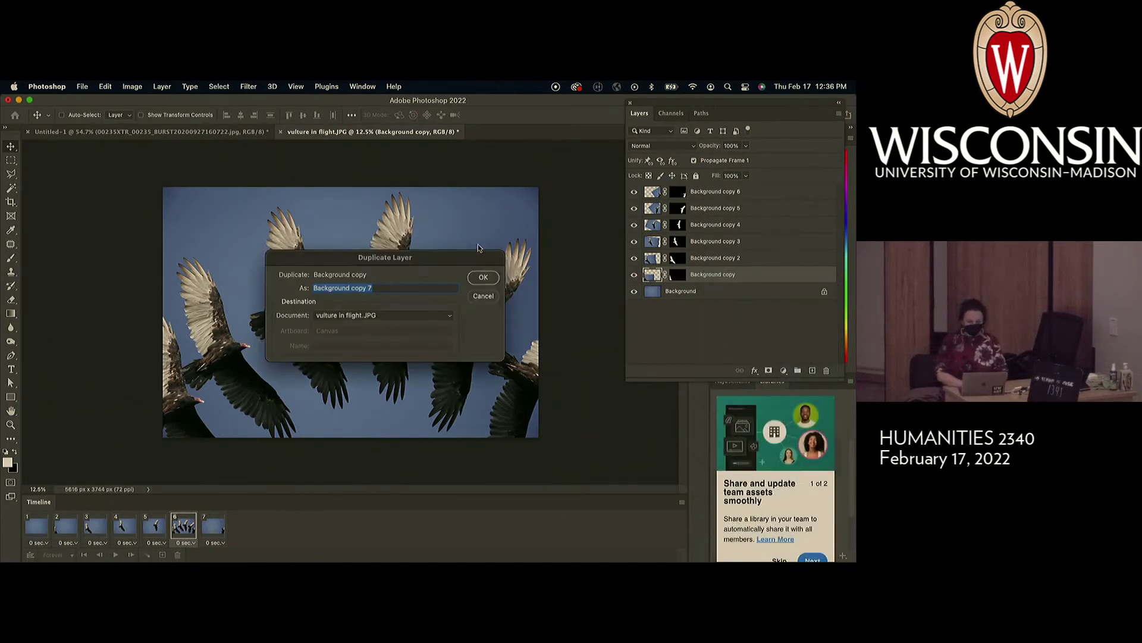
pyautogui.click(482, 276)
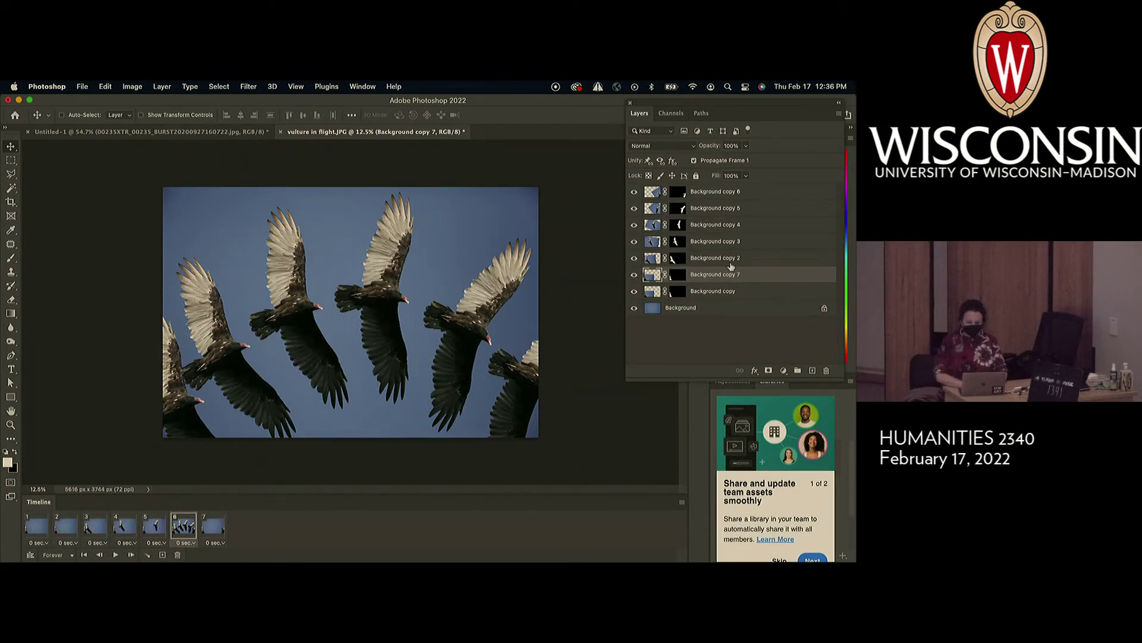
pyautogui.moveTo(186, 425); pyautogui.dragTo(201, 386)
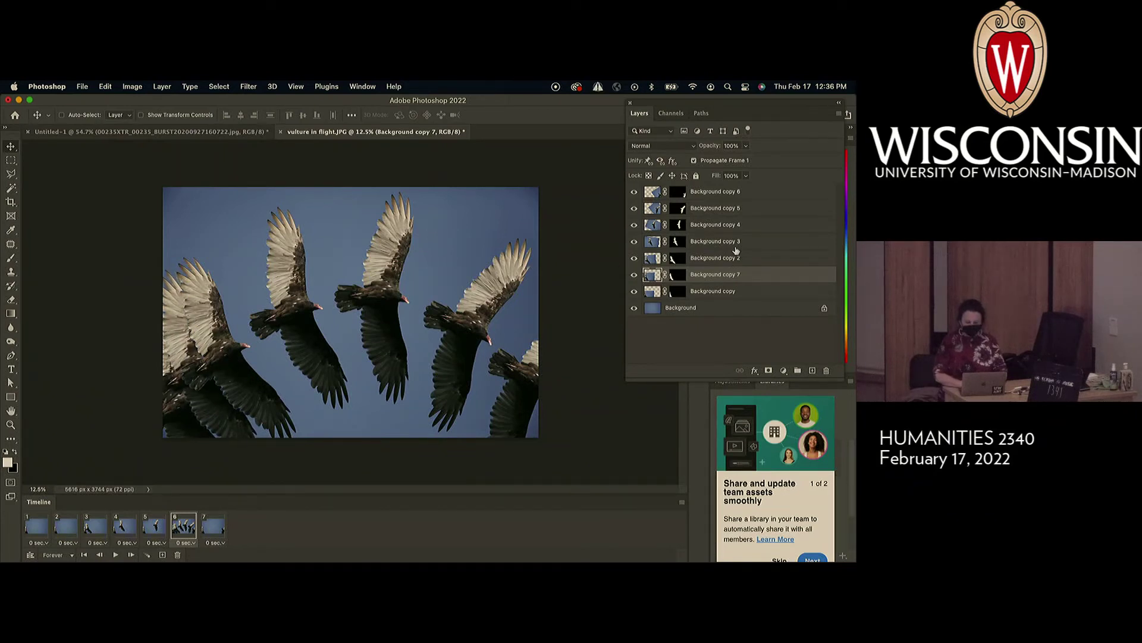
# Duplicate Background copy 2 as Background copy 8, moved and tilted about 7°.
pyautogui.click(735, 258)
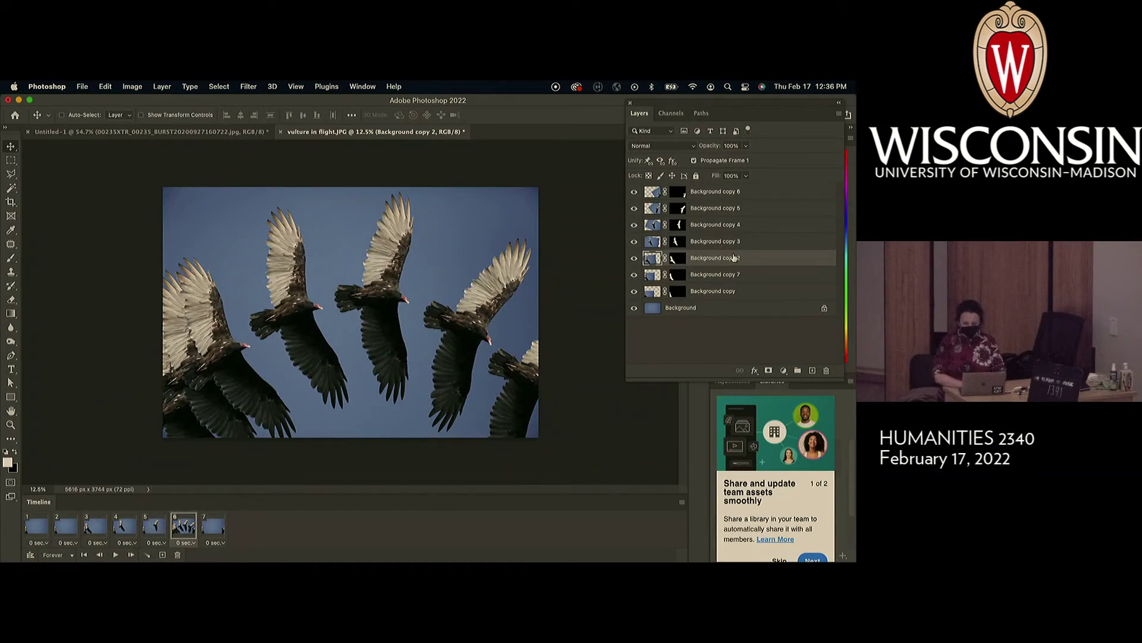
pyautogui.rightClick(734, 258)
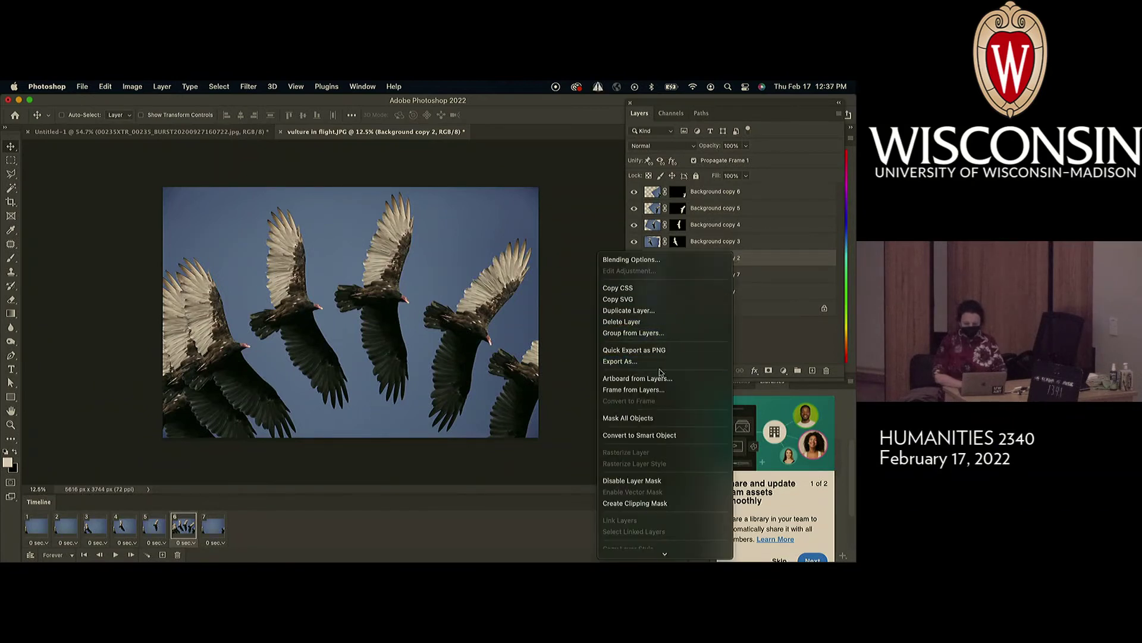
pyautogui.click(661, 310)
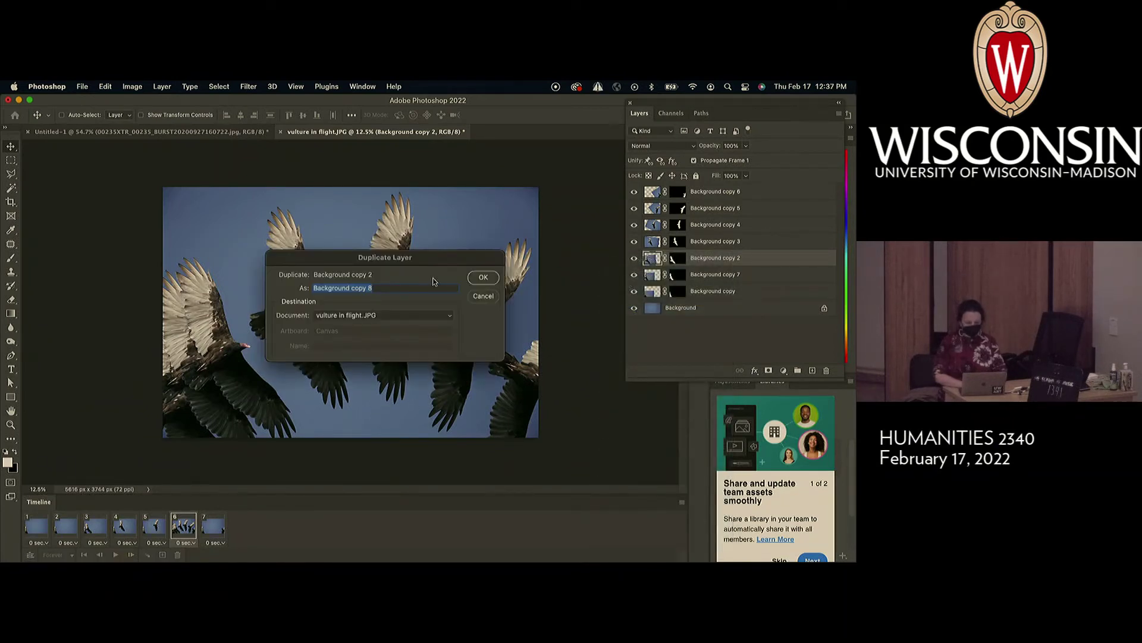
pyautogui.click(483, 278)
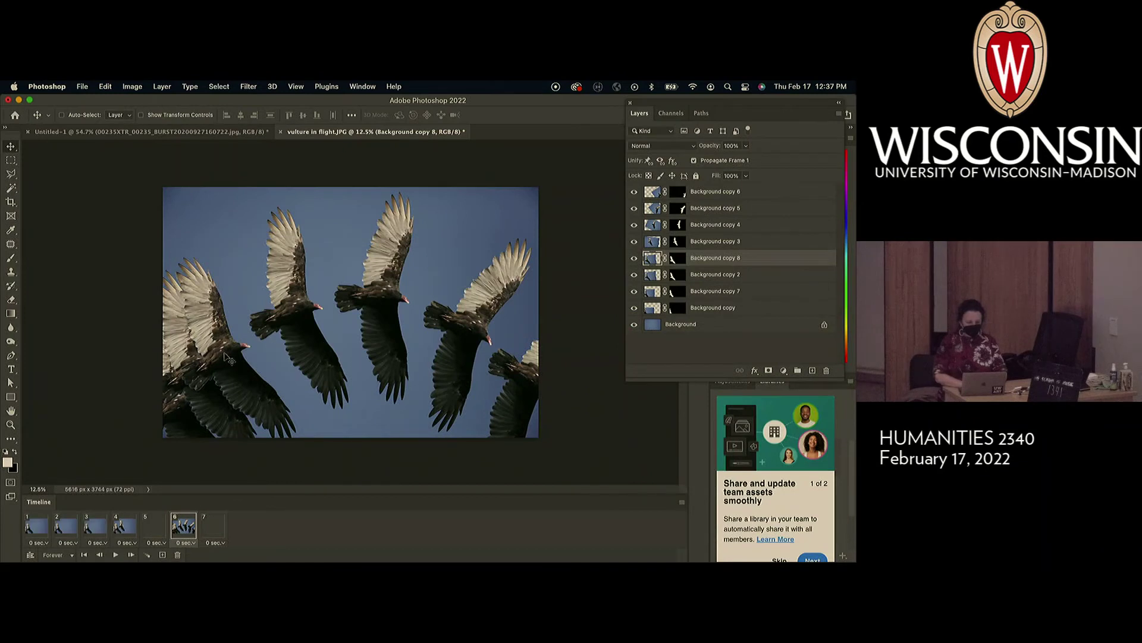
pyautogui.moveTo(225, 356); pyautogui.dragTo(257, 321)
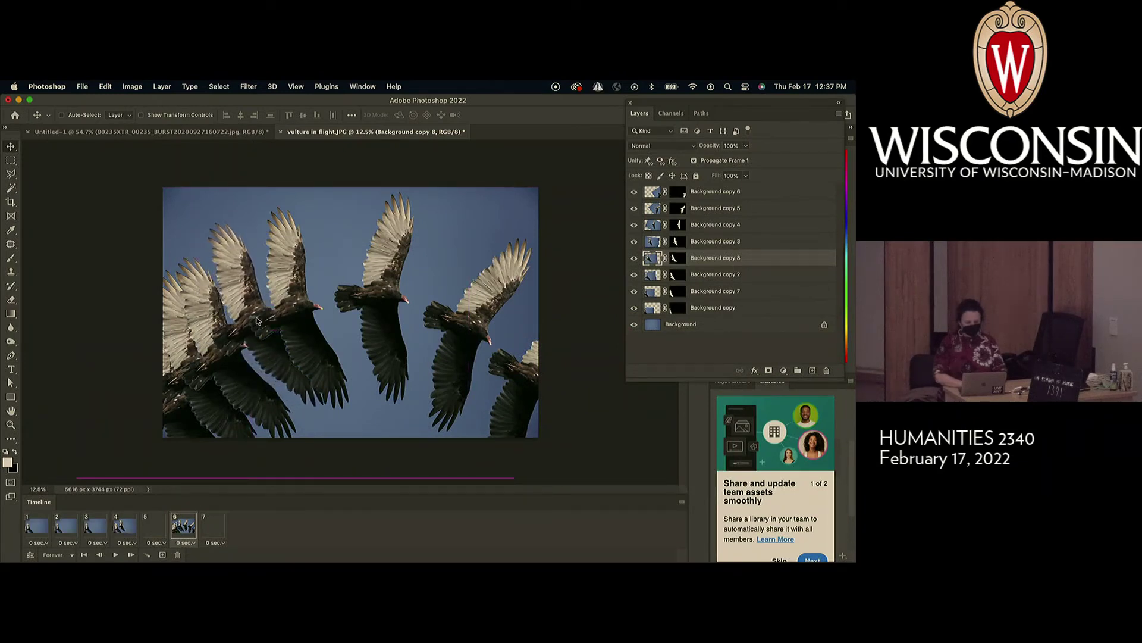
pyautogui.click(141, 115)
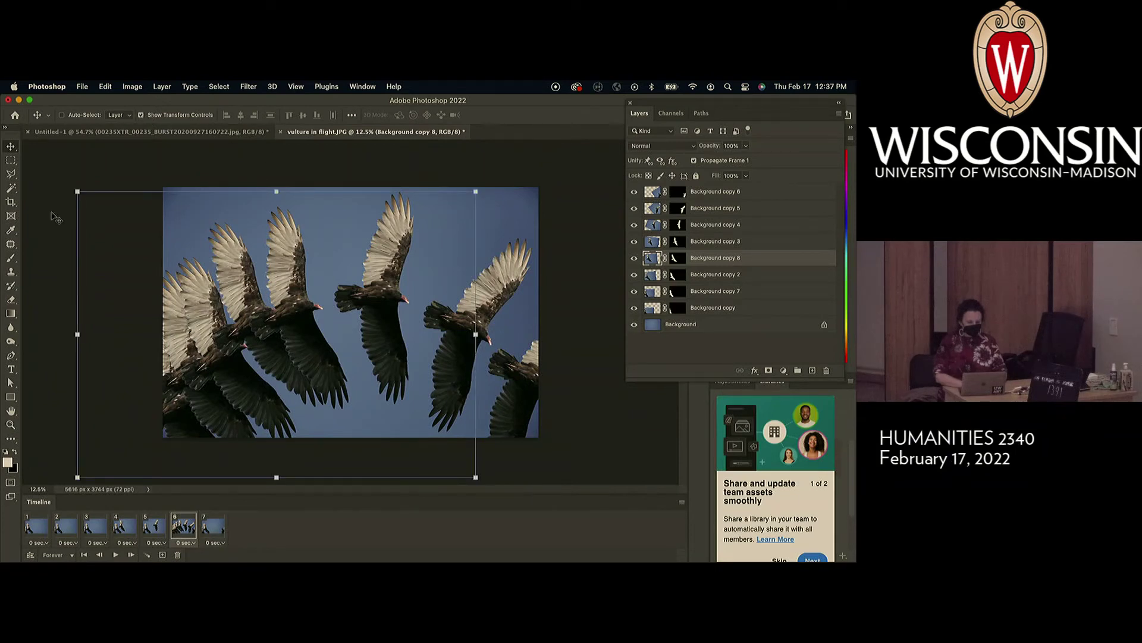
pyautogui.moveTo(70, 188); pyautogui.dragTo(98, 166)
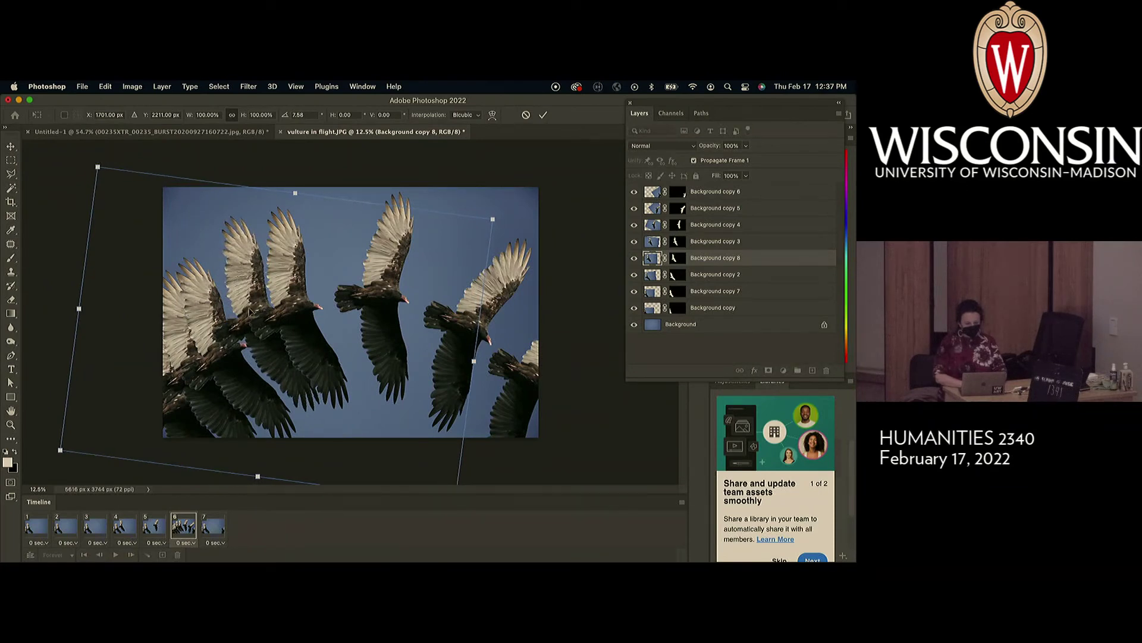
pyautogui.moveTo(249, 313); pyautogui.dragTo(247, 324)
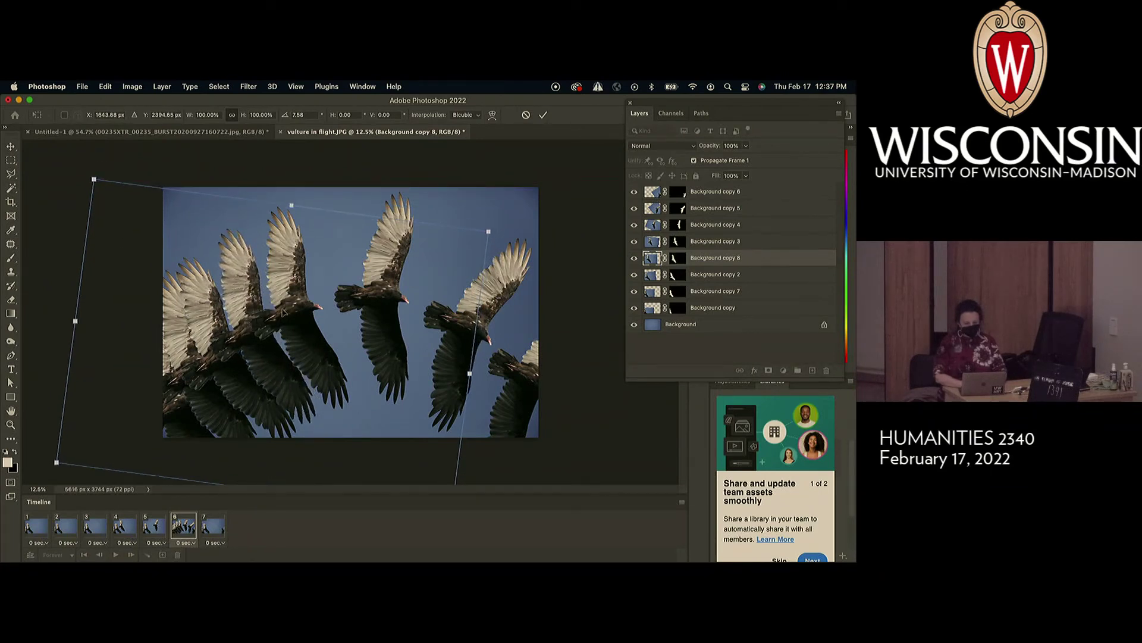
pyautogui.hotkey('ctrl', 'z')
pyautogui.hotkey('ctrl', 'z')
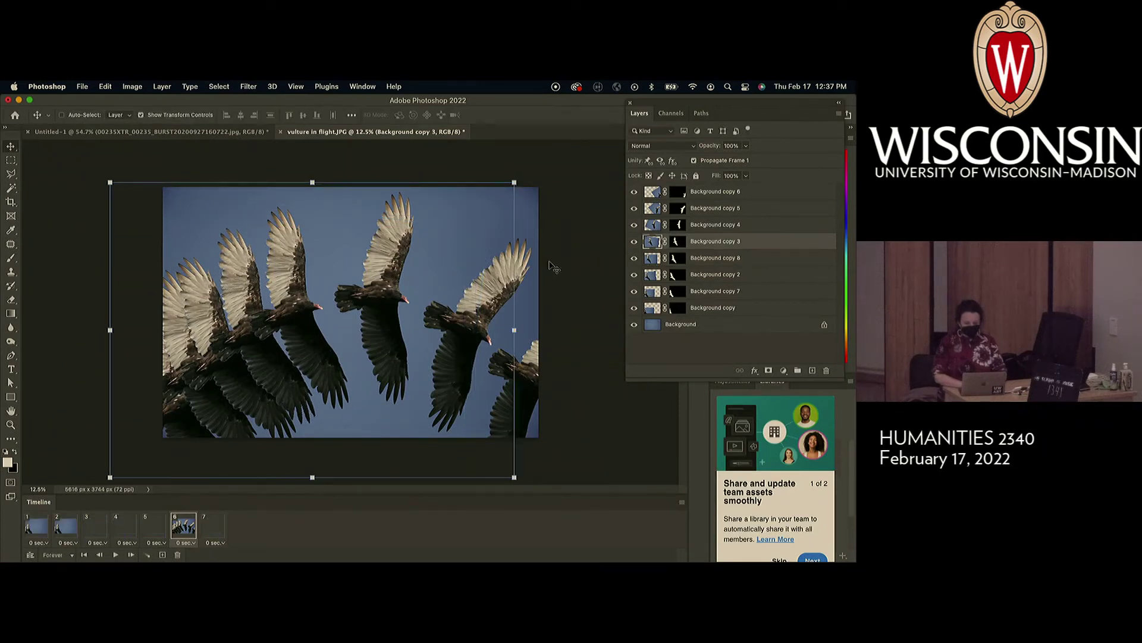
# Duplicate Background copy 3 as copy 9, moved up-right and rotated about 7.6°.
pyautogui.rightClick(709, 240)
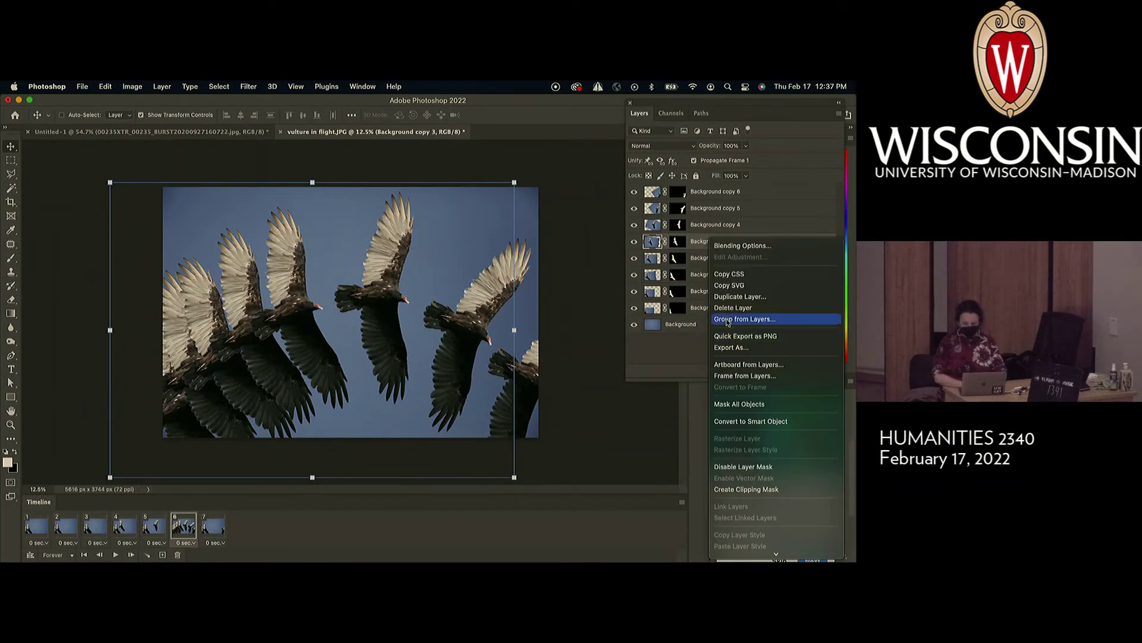
pyautogui.click(738, 296)
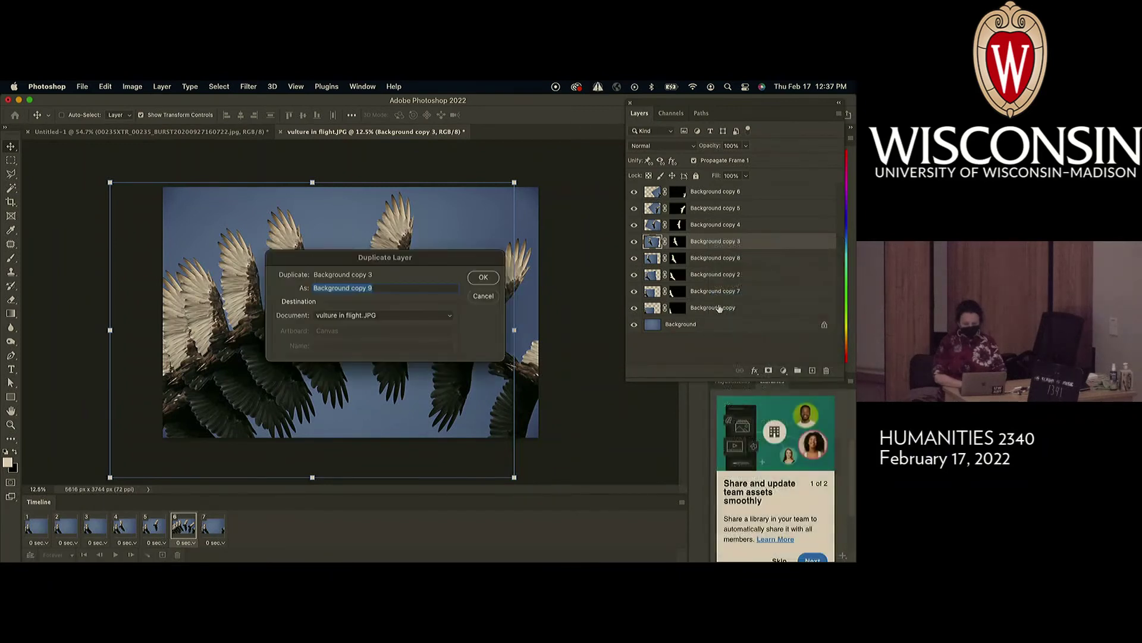
pyautogui.click(483, 277)
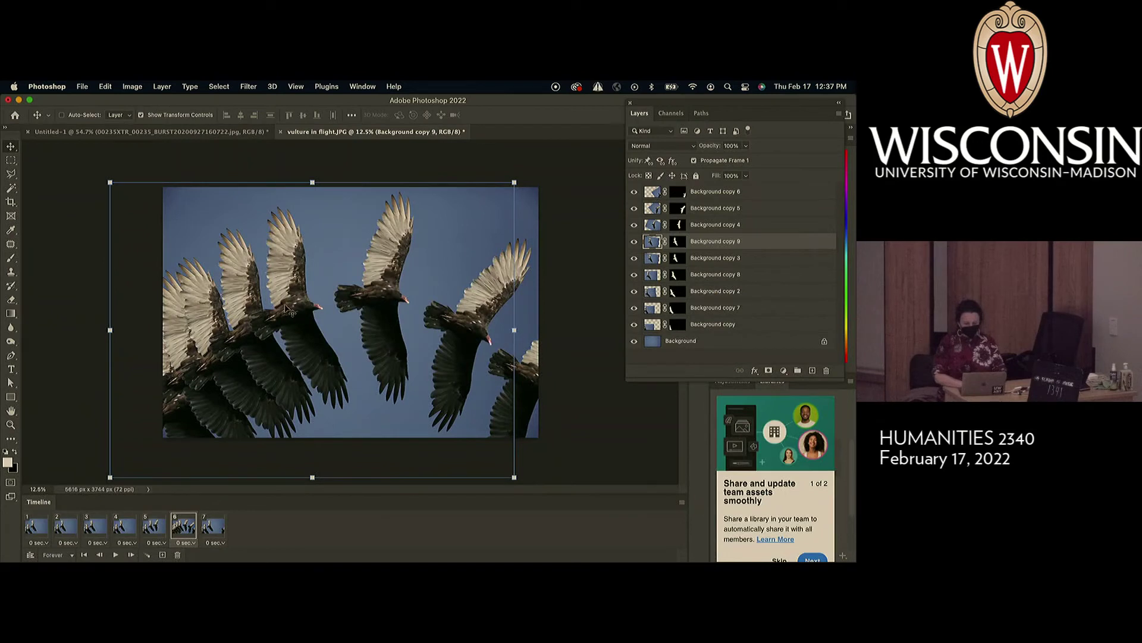
pyautogui.moveTo(292, 309); pyautogui.dragTo(324, 297)
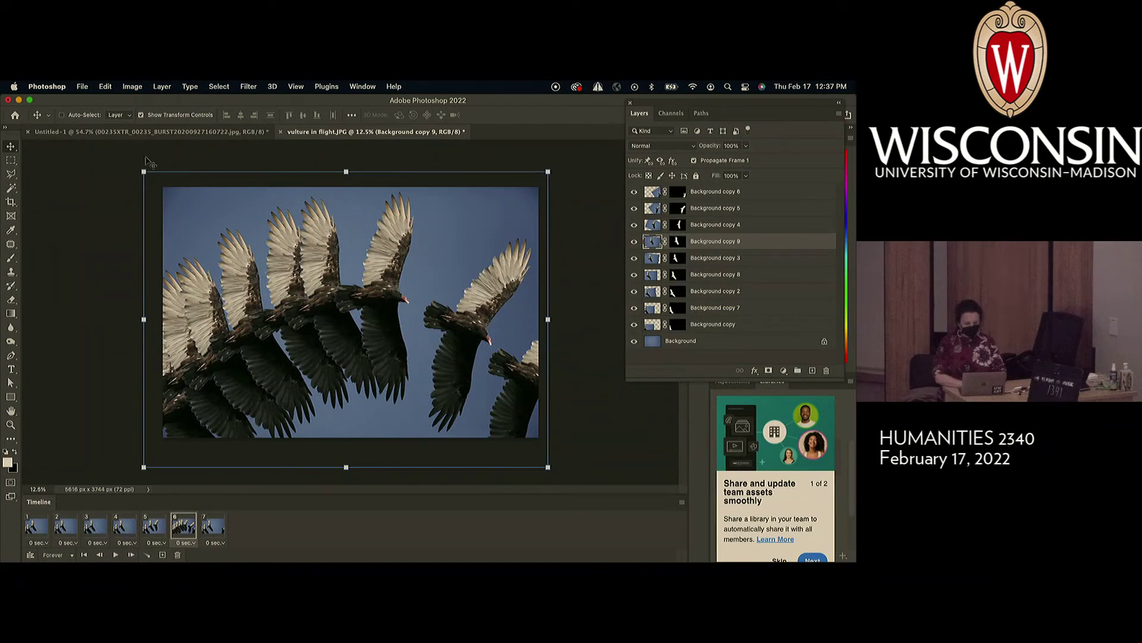
pyautogui.moveTo(136, 163); pyautogui.dragTo(177, 156)
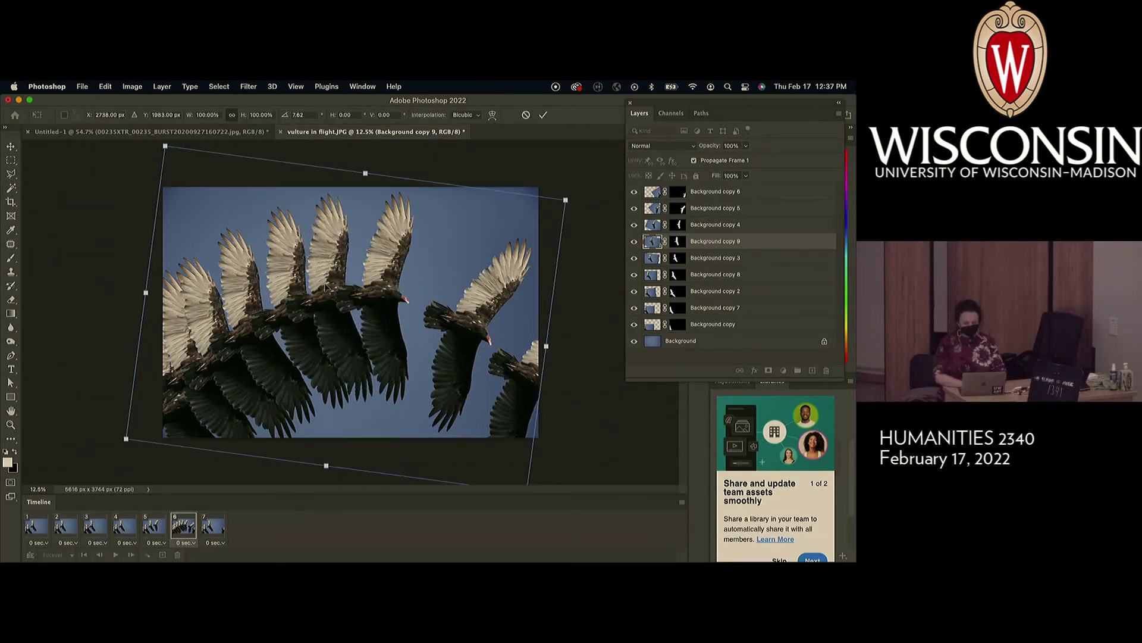
pyautogui.moveTo(326, 286); pyautogui.dragTo(332, 291)
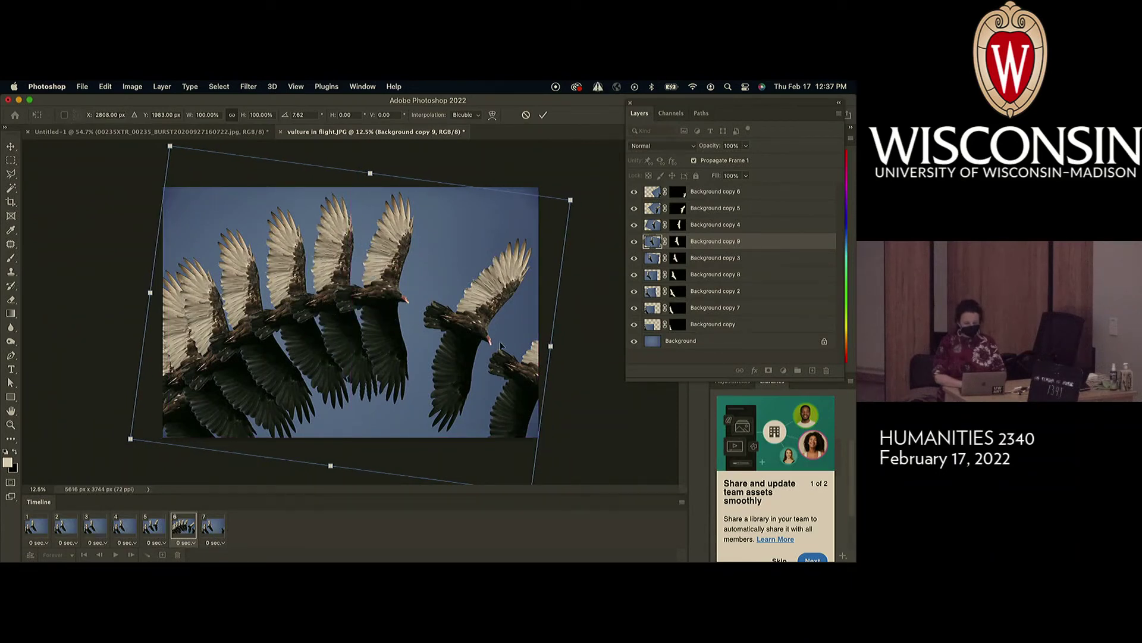
pyautogui.press('super+z')
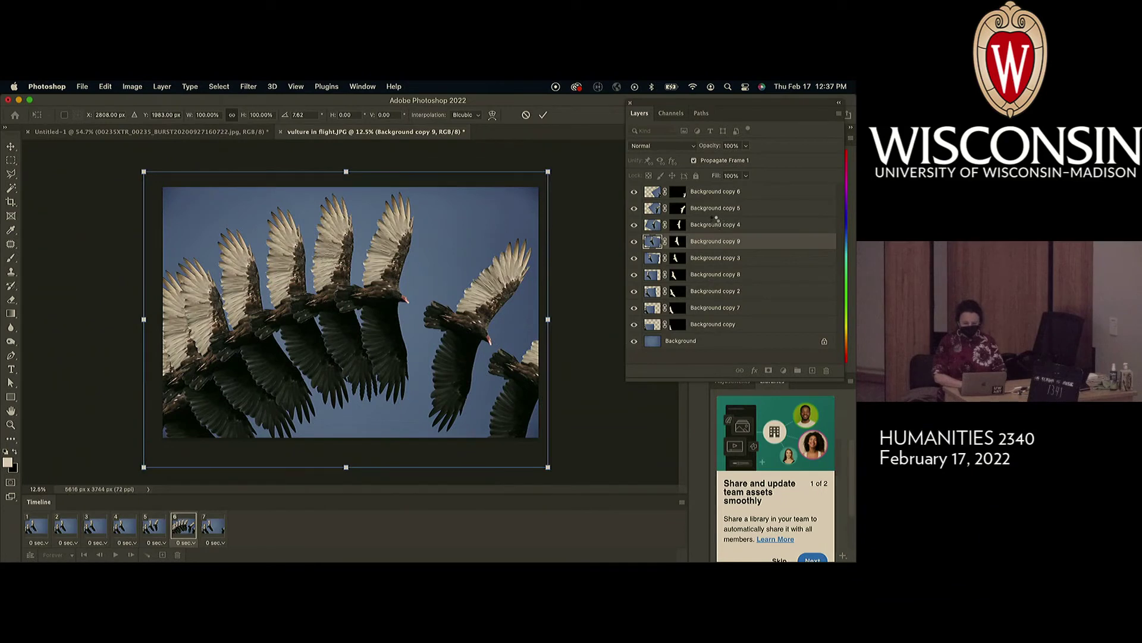
# Duplicate Background copy 4 as copy 10, rotated about 13.5° and moved right.
pyautogui.click(714, 220)
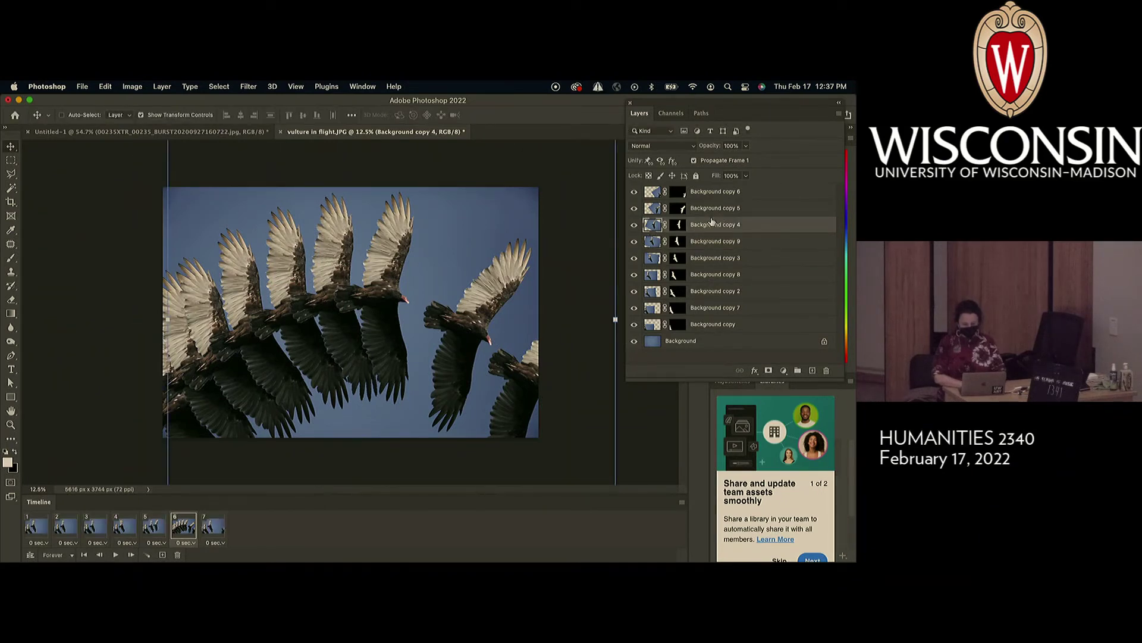
pyautogui.rightClick(713, 222)
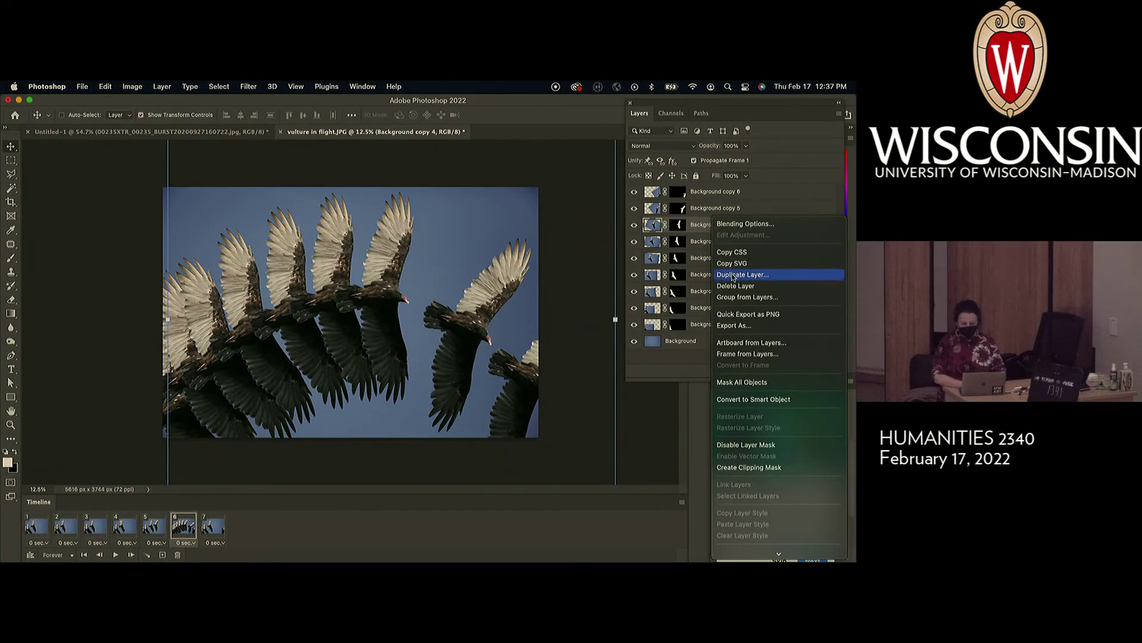
pyautogui.click(733, 276)
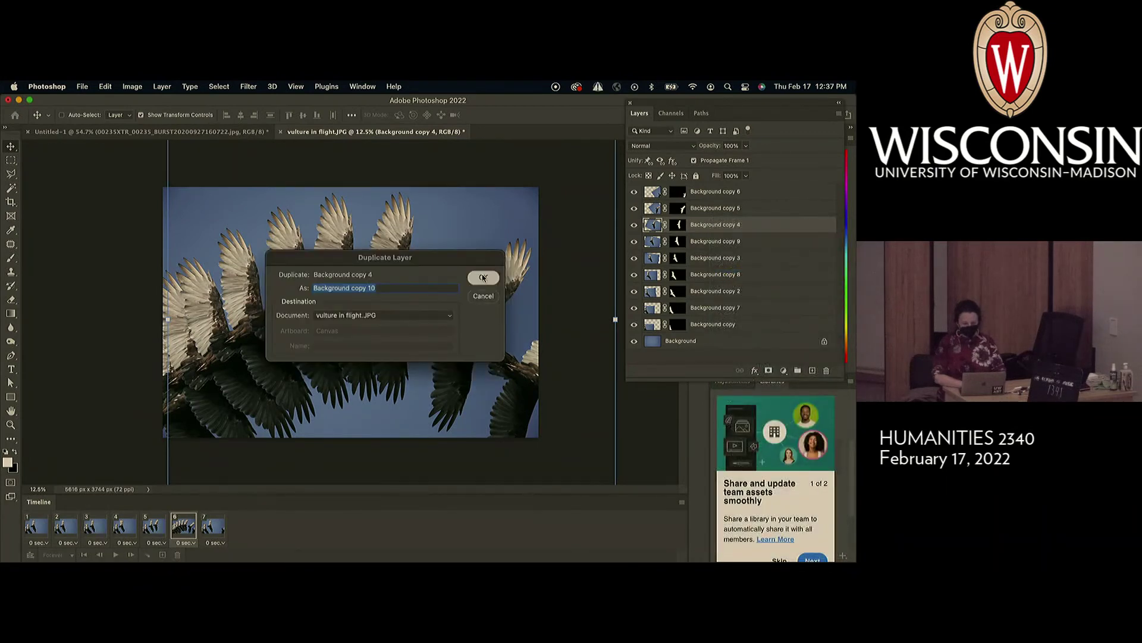
pyautogui.click(483, 276)
pyautogui.scroll(-3, 305, 283)
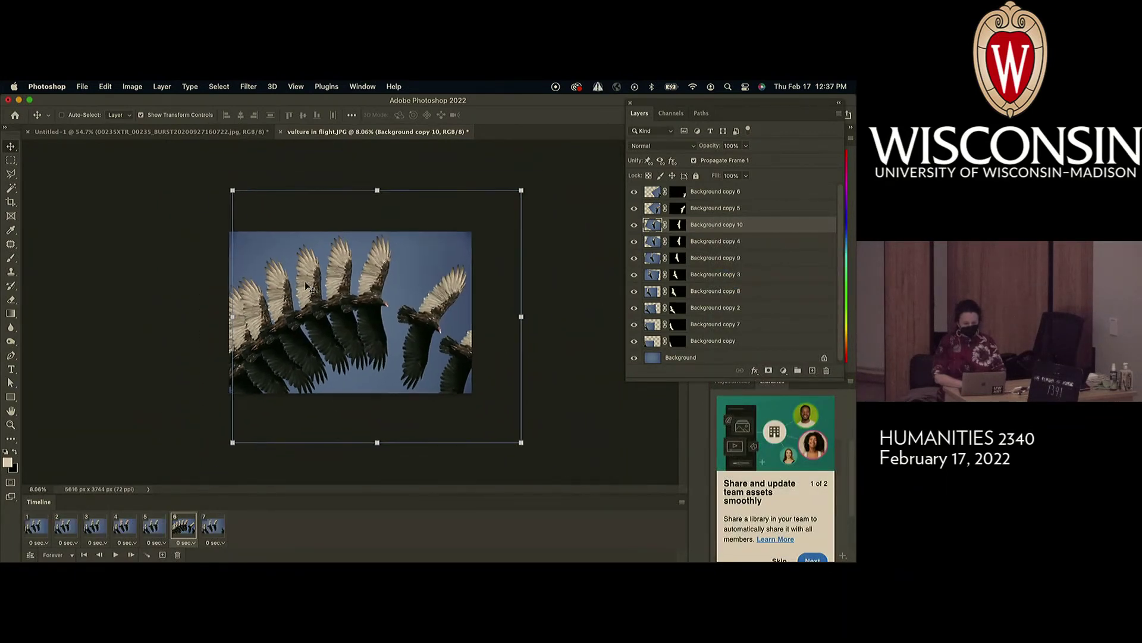
pyautogui.click(236, 195)
pyautogui.moveTo(235, 187); pyautogui.dragTo(301, 173)
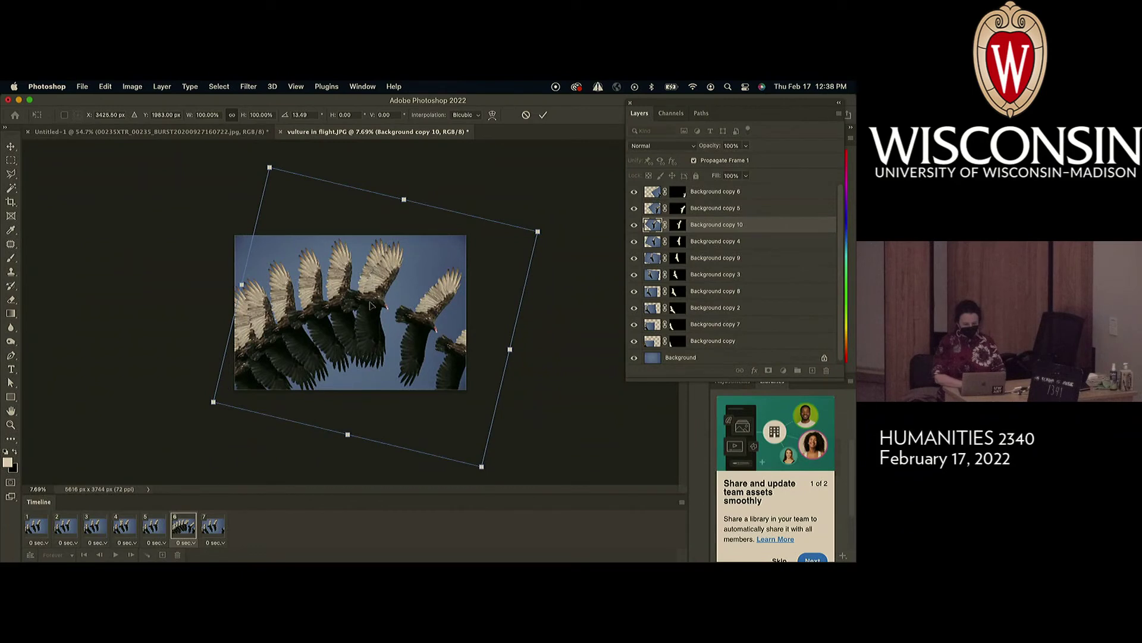
pyautogui.moveTo(369, 306); pyautogui.dragTo(399, 312)
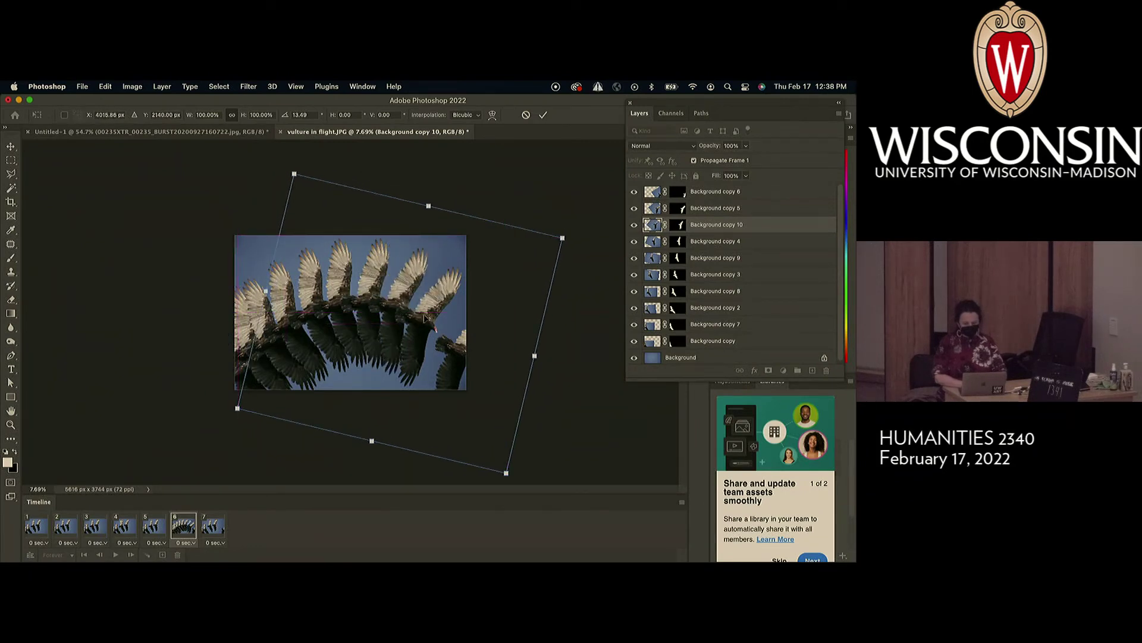
pyautogui.click(526, 115)
# Duplicate Background copy 5 as copy 11, moved along the arc and rotated about 6°.
pyautogui.click(725, 210)
pyautogui.rightClick(727, 212)
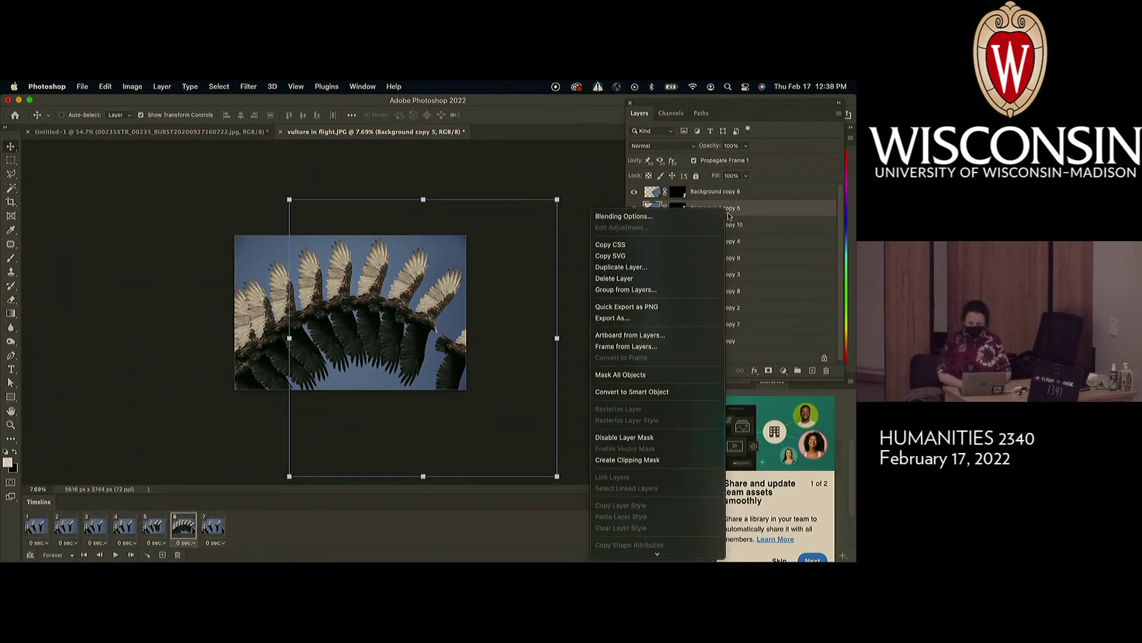
pyautogui.click(694, 271)
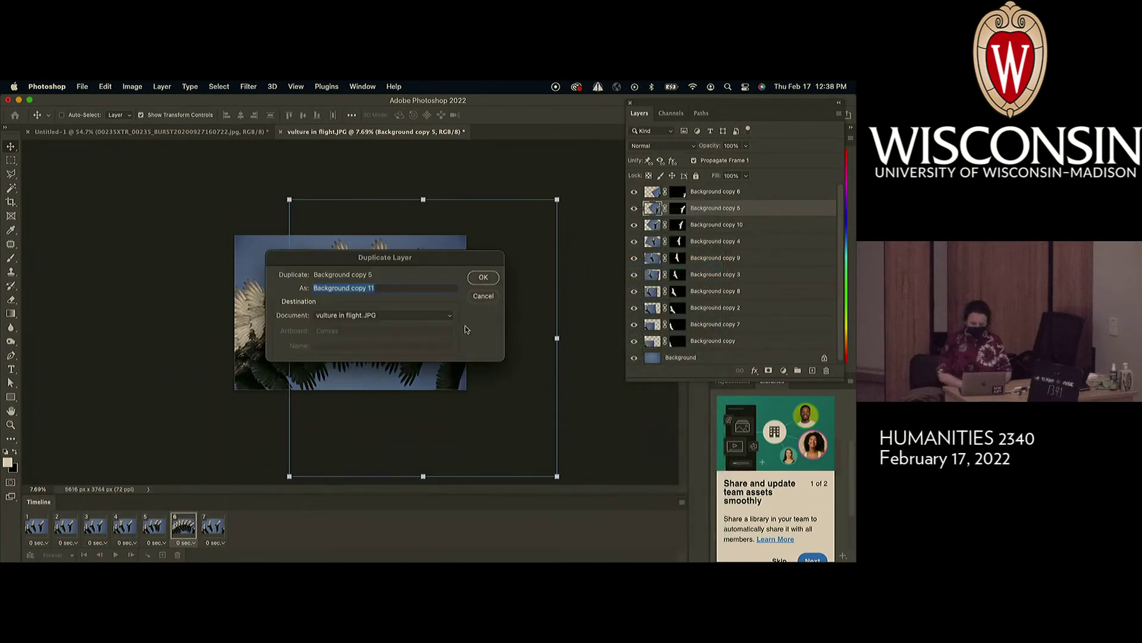
pyautogui.click(483, 278)
pyautogui.moveTo(424, 319); pyautogui.dragTo(451, 338)
pyautogui.click(584, 206)
pyautogui.moveTo(586, 208); pyautogui.dragTo(601, 220)
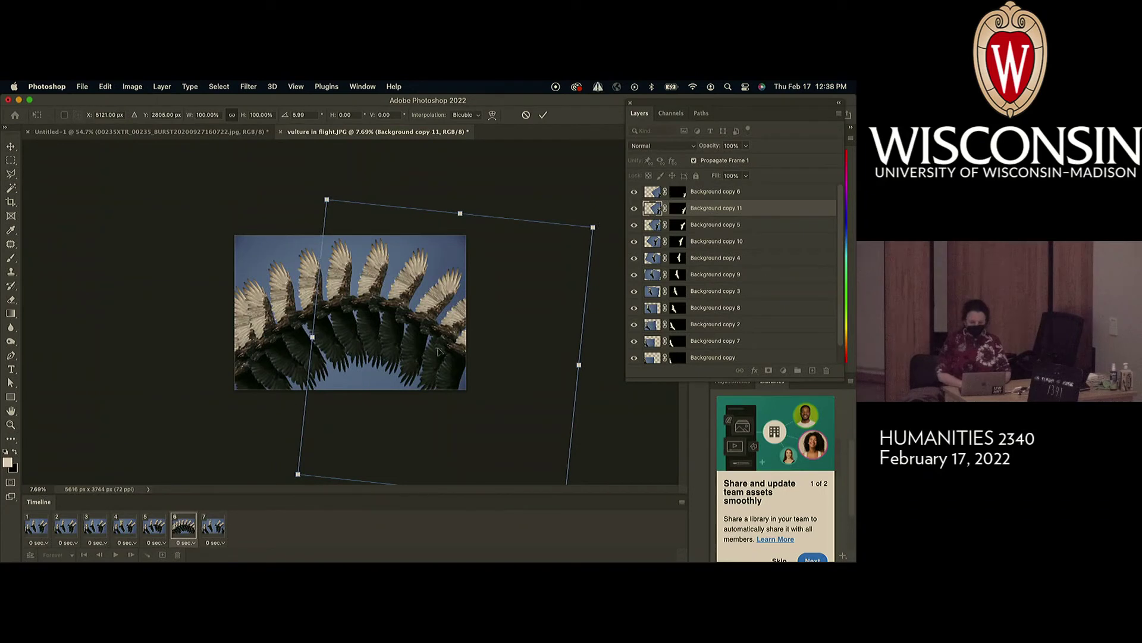
pyautogui.press('super+z')
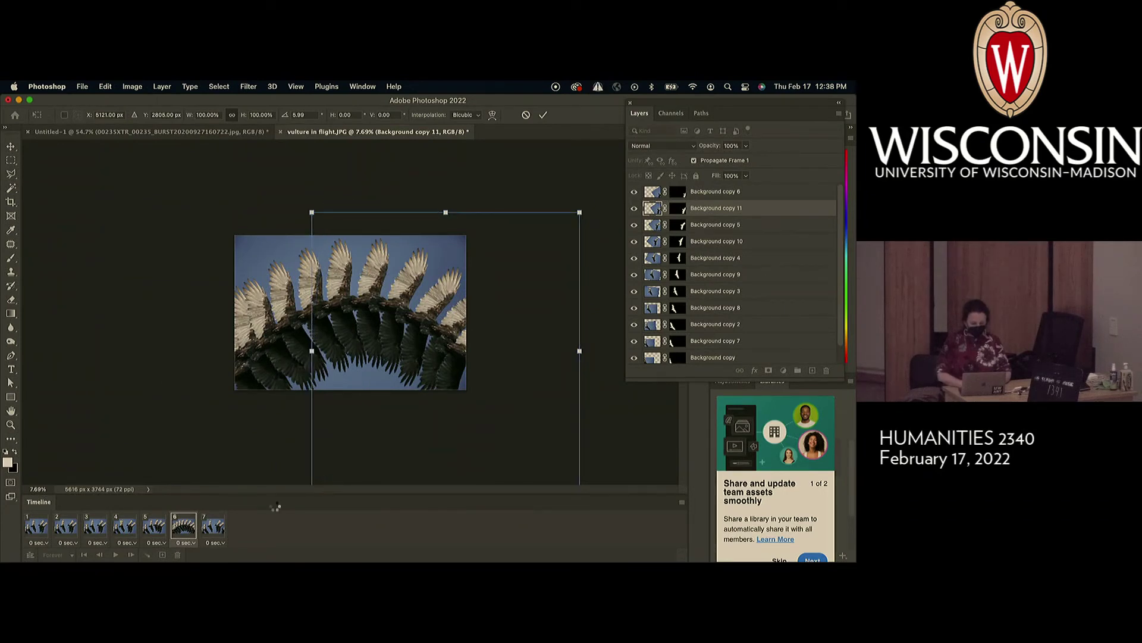
# Commit copy 11's transform, delete all frames, and rebuild one frame per layer.
pyautogui.press('Return')
pyautogui.click(178, 555)
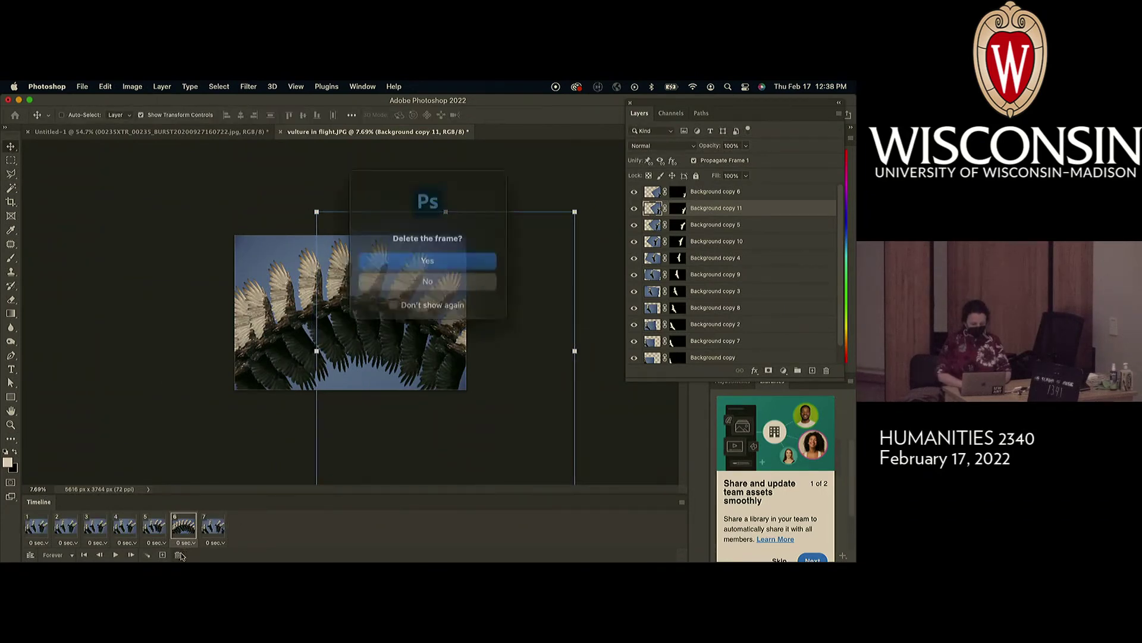
pyautogui.click(444, 257)
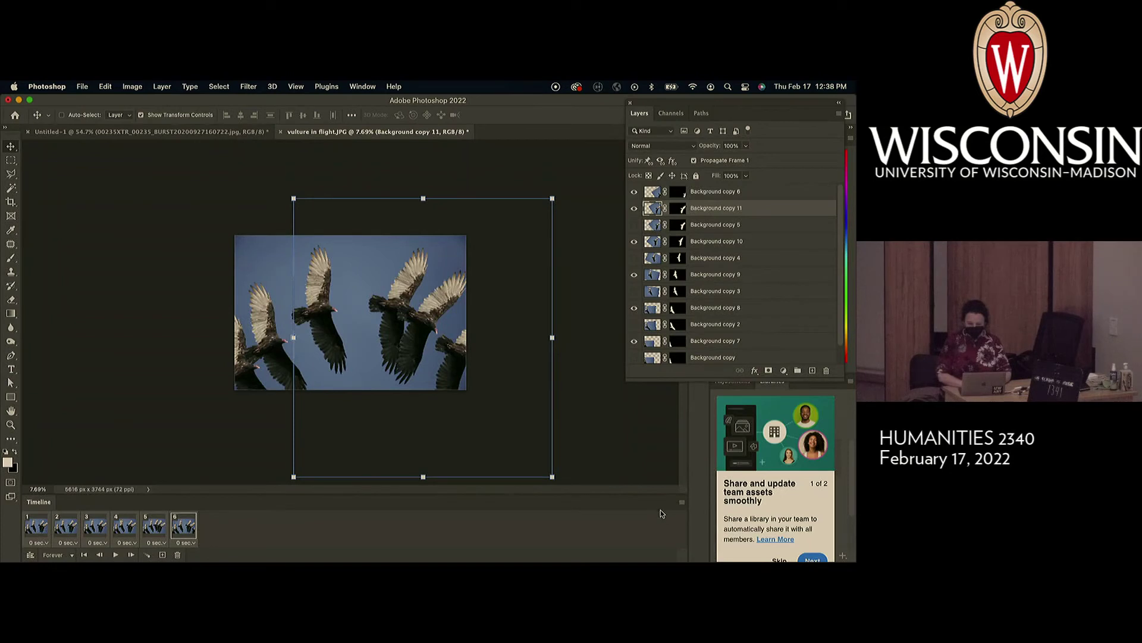
pyautogui.click(681, 502)
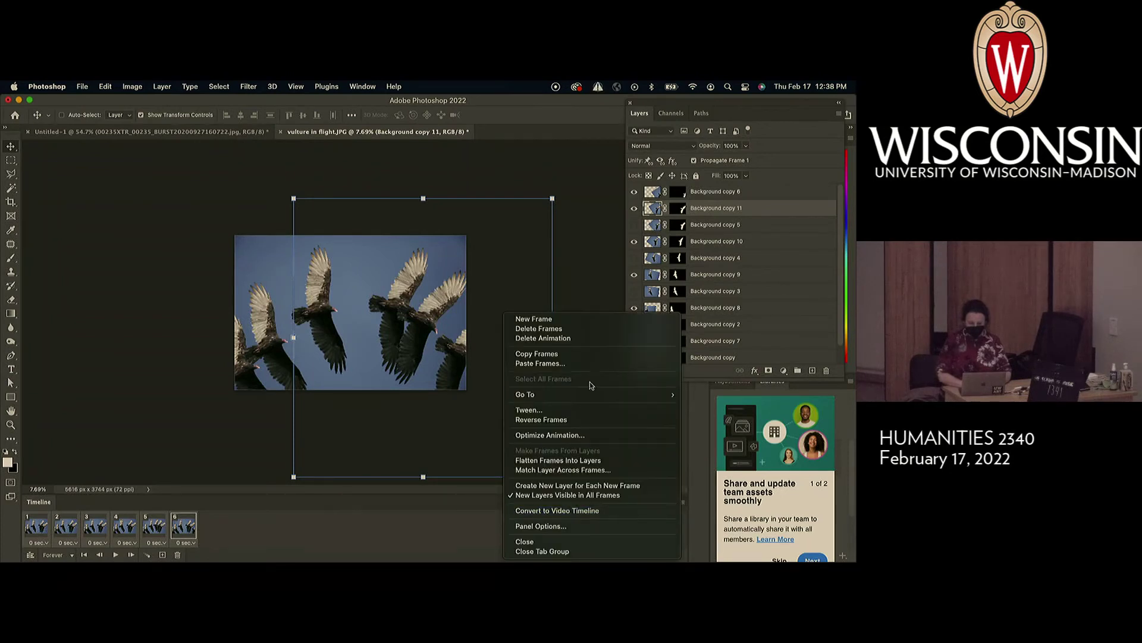
pyautogui.click(570, 329)
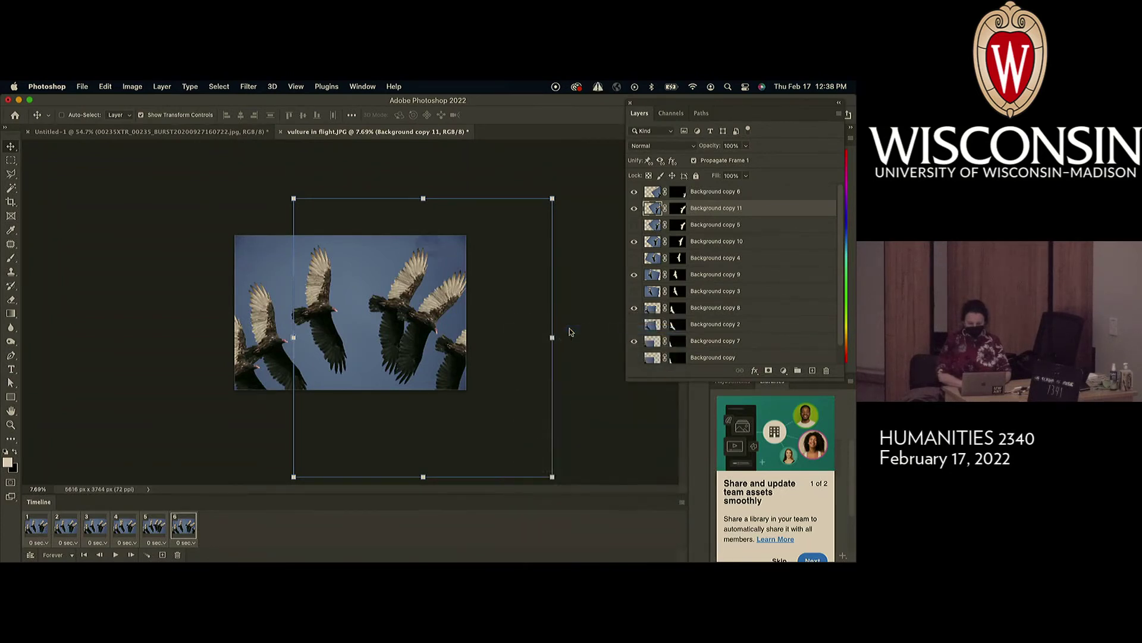
pyautogui.click(464, 260)
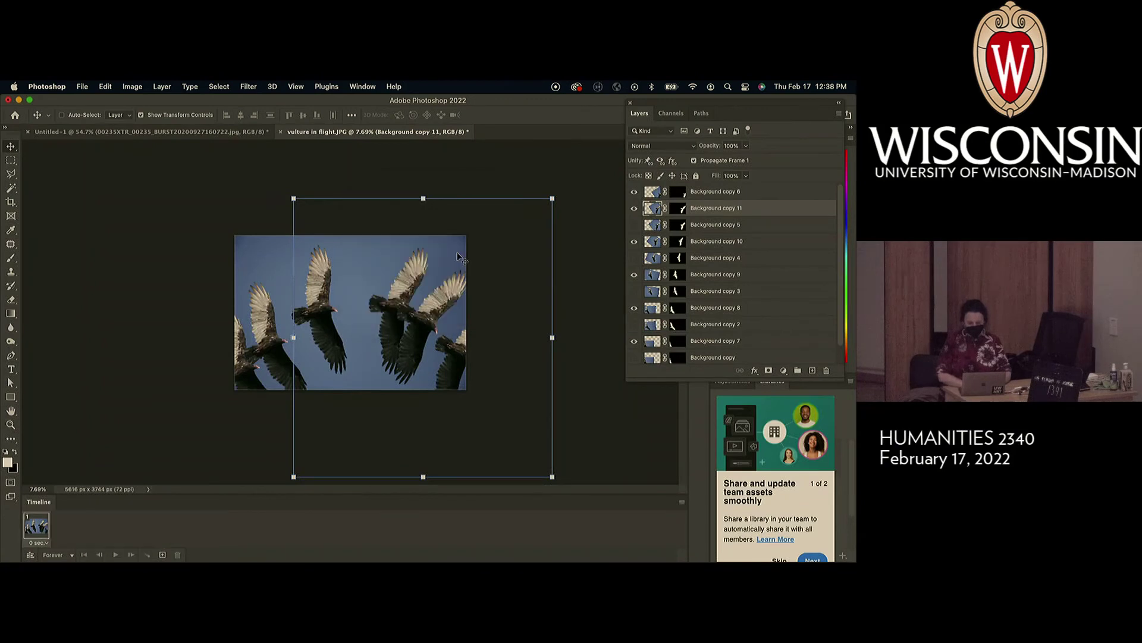
pyautogui.click(683, 500)
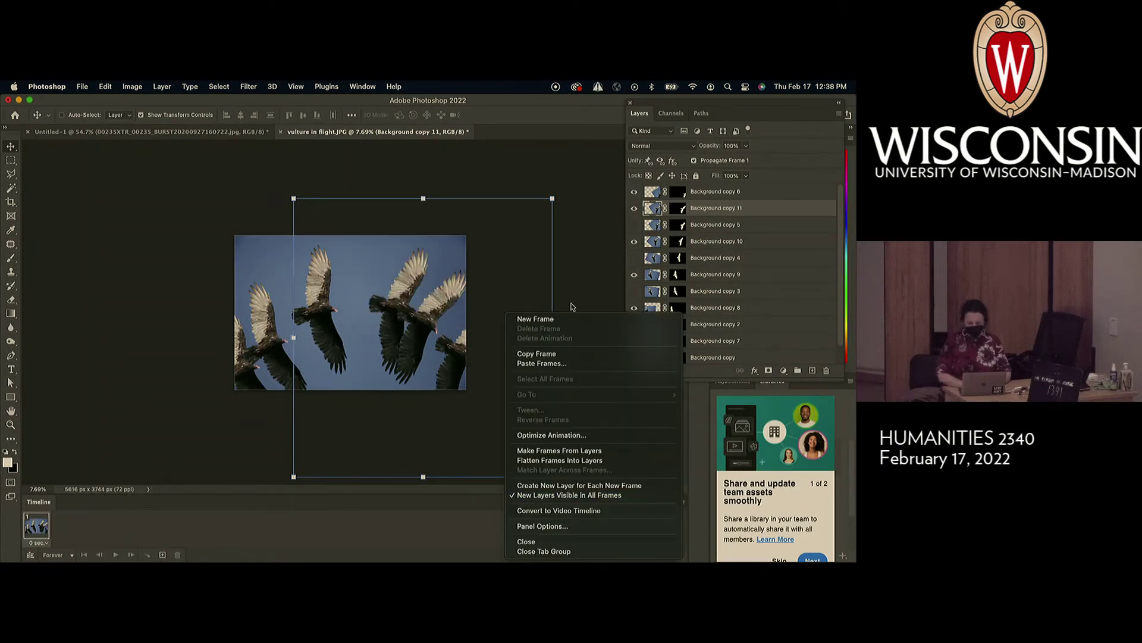
pyautogui.click(559, 452)
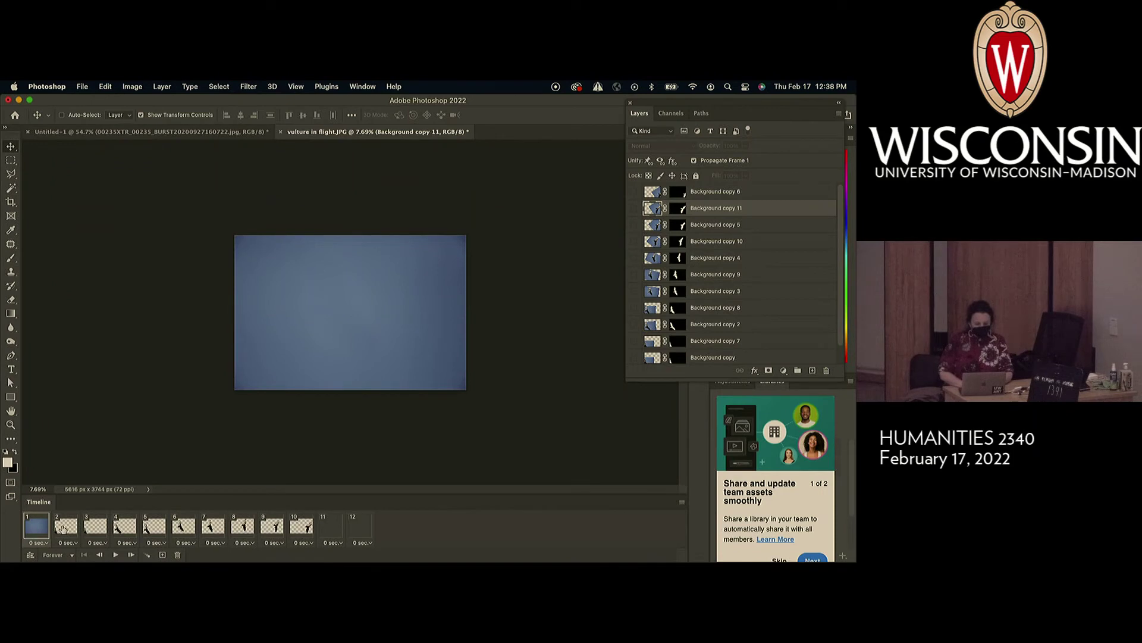
# Show the blue-sky Background layer in animation frames 2 through 6.
pyautogui.click(64, 529)
pyautogui.scroll(-1, 660, 338)
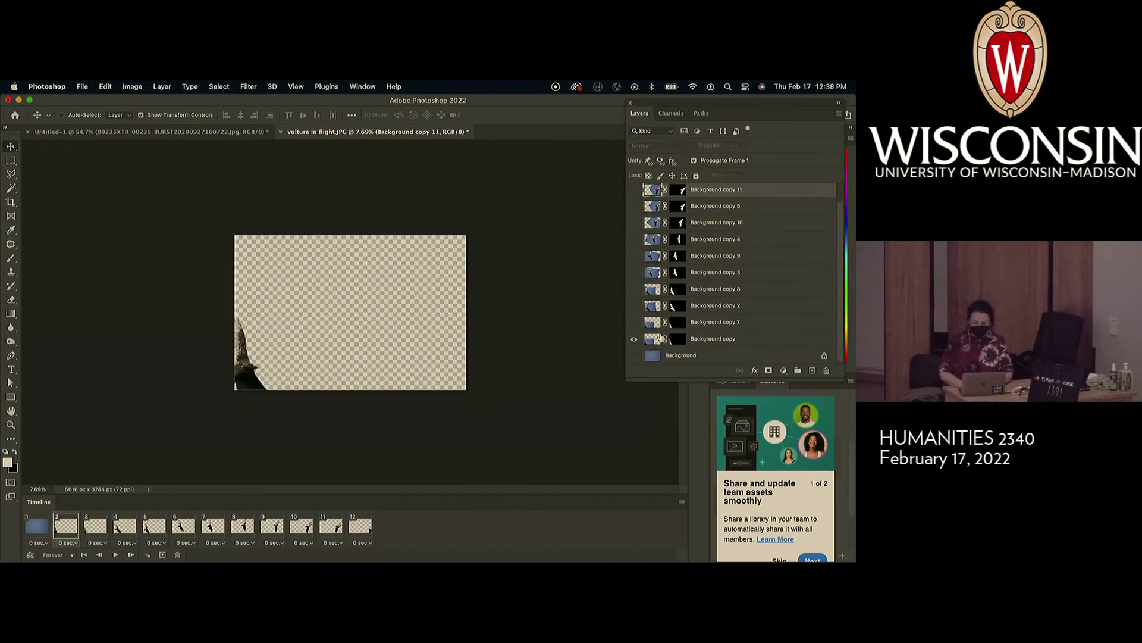
pyautogui.click(634, 355)
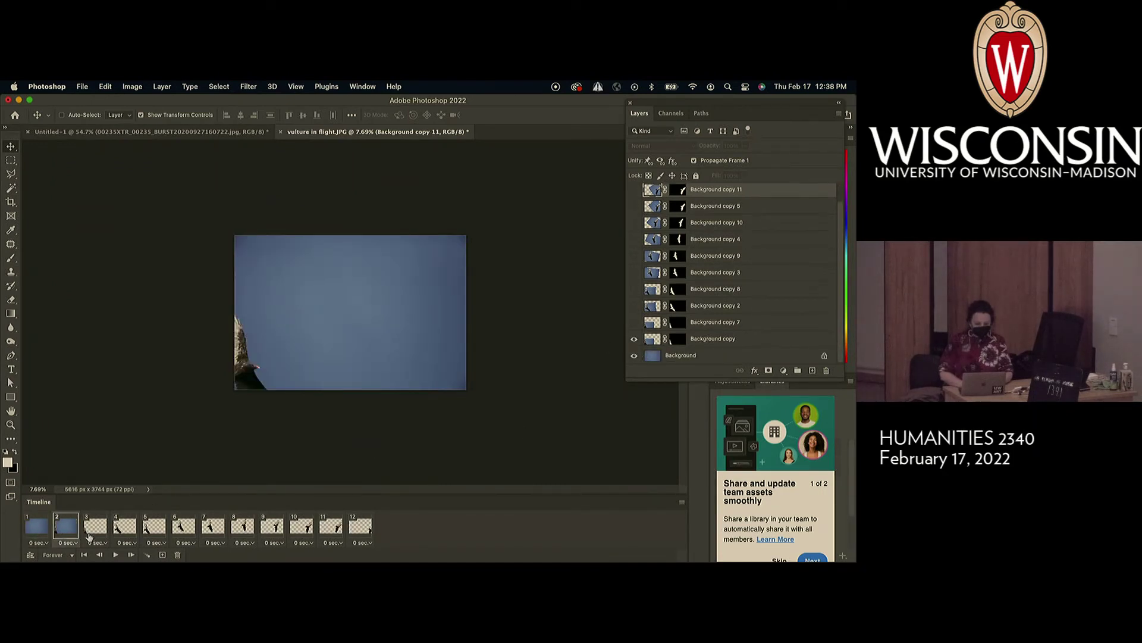
pyautogui.click(89, 529)
pyautogui.click(634, 356)
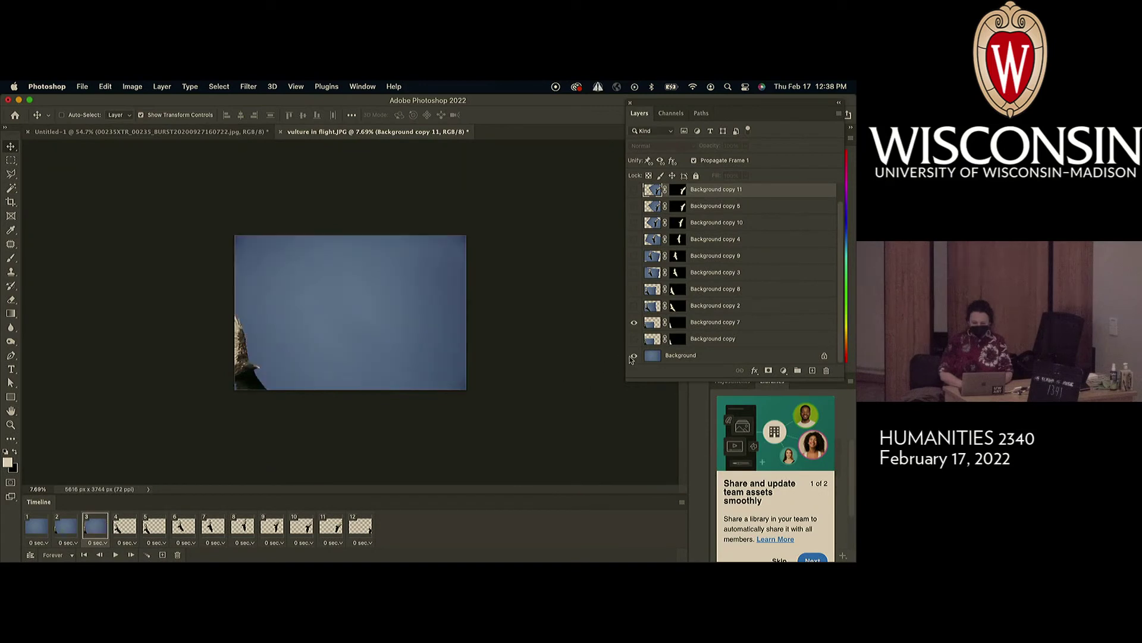
pyautogui.click(122, 528)
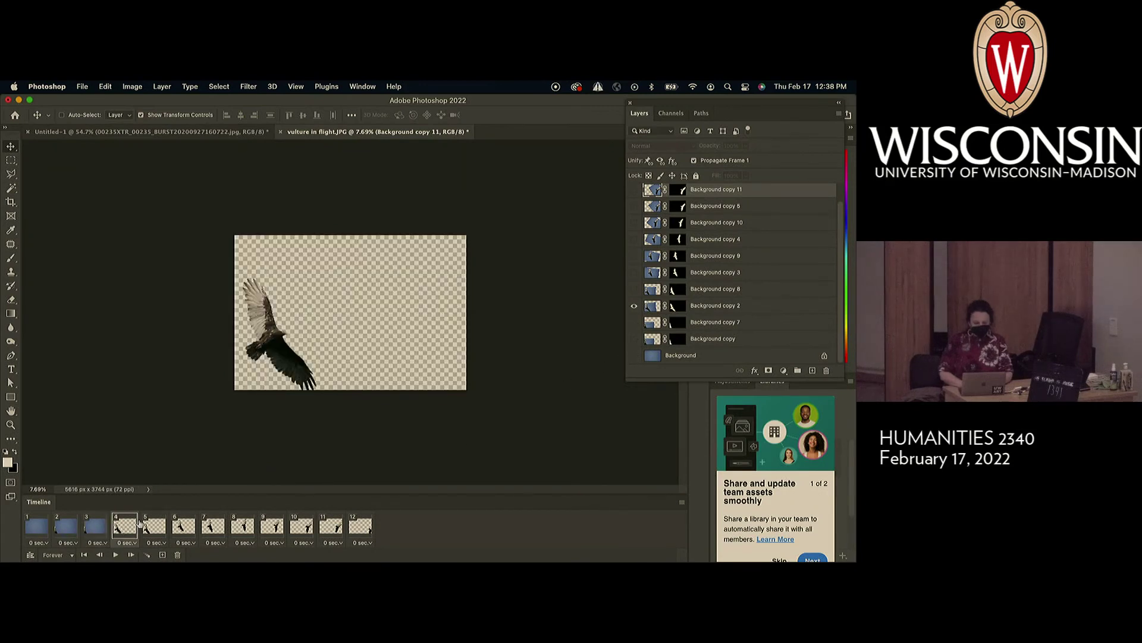
pyautogui.click(634, 356)
pyautogui.click(154, 526)
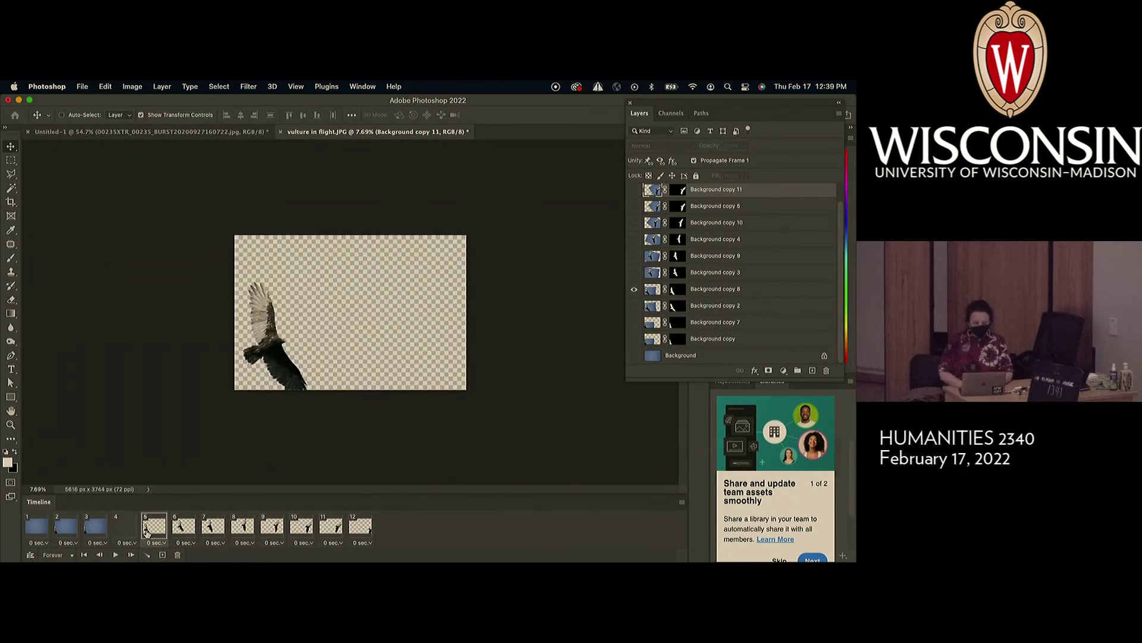
pyautogui.click(634, 356)
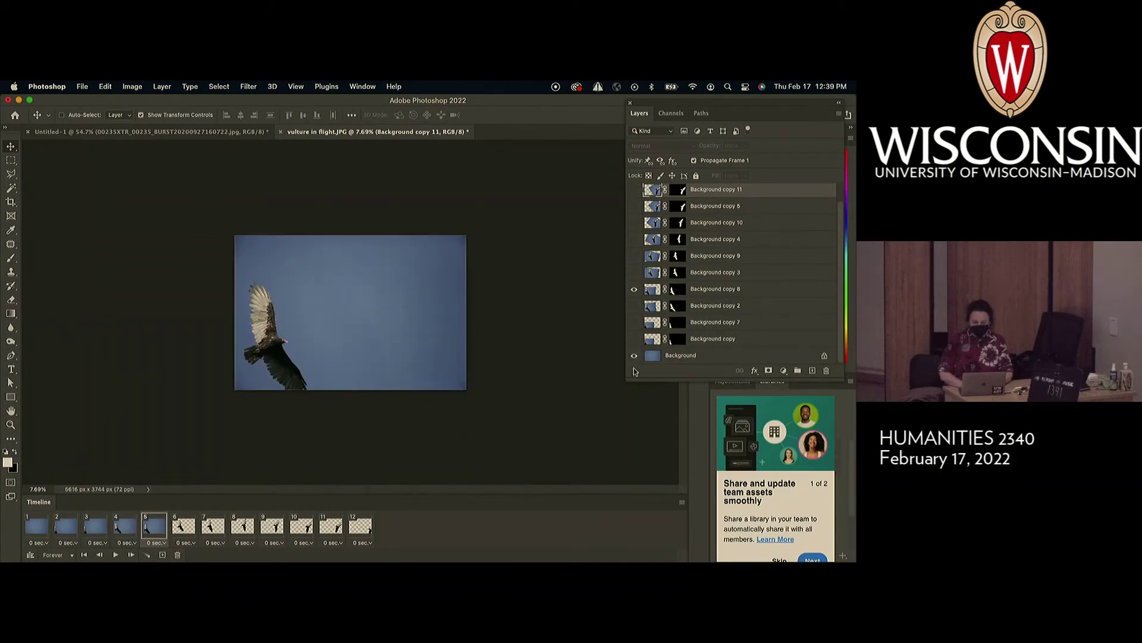
pyautogui.click(183, 526)
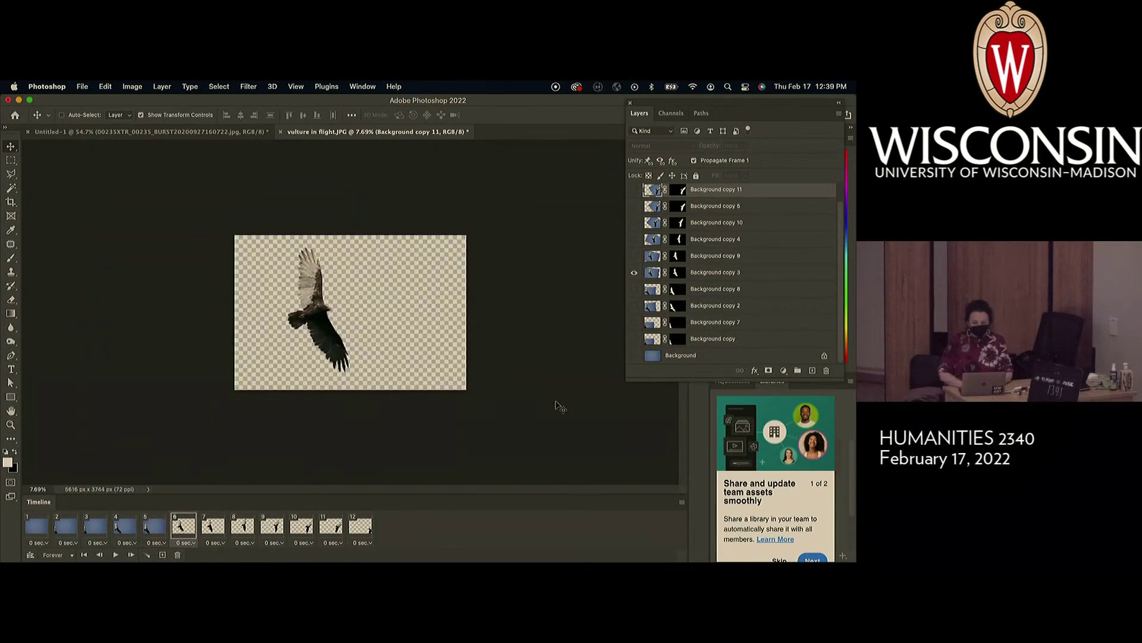
pyautogui.click(634, 356)
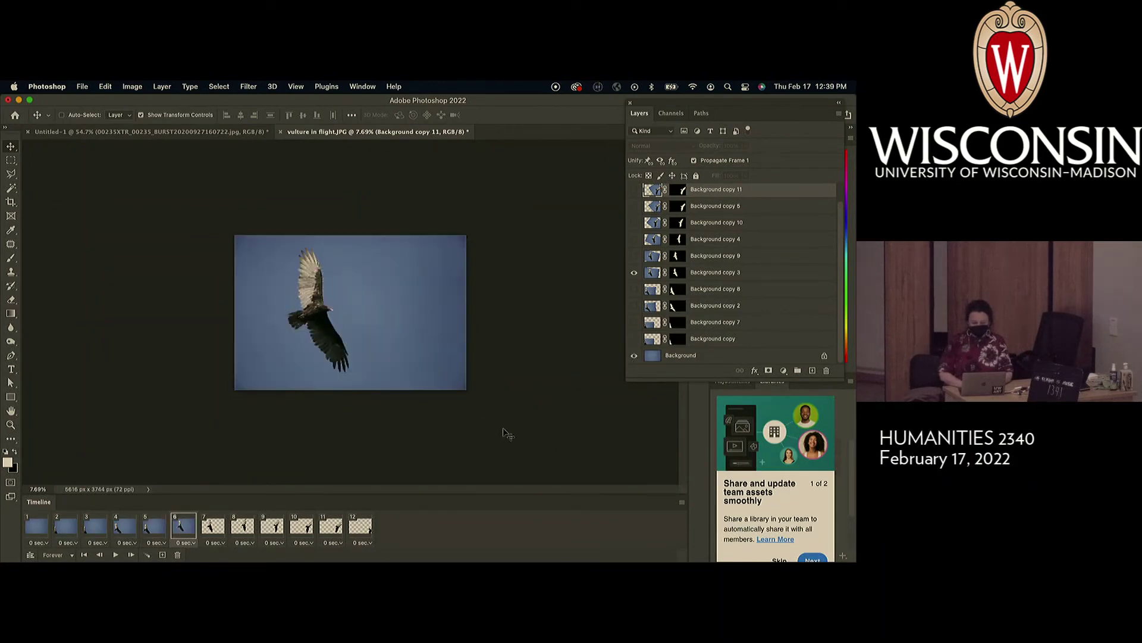
# Show the blue-sky Background layer in animation frames 7 through 12.
pyautogui.click(212, 526)
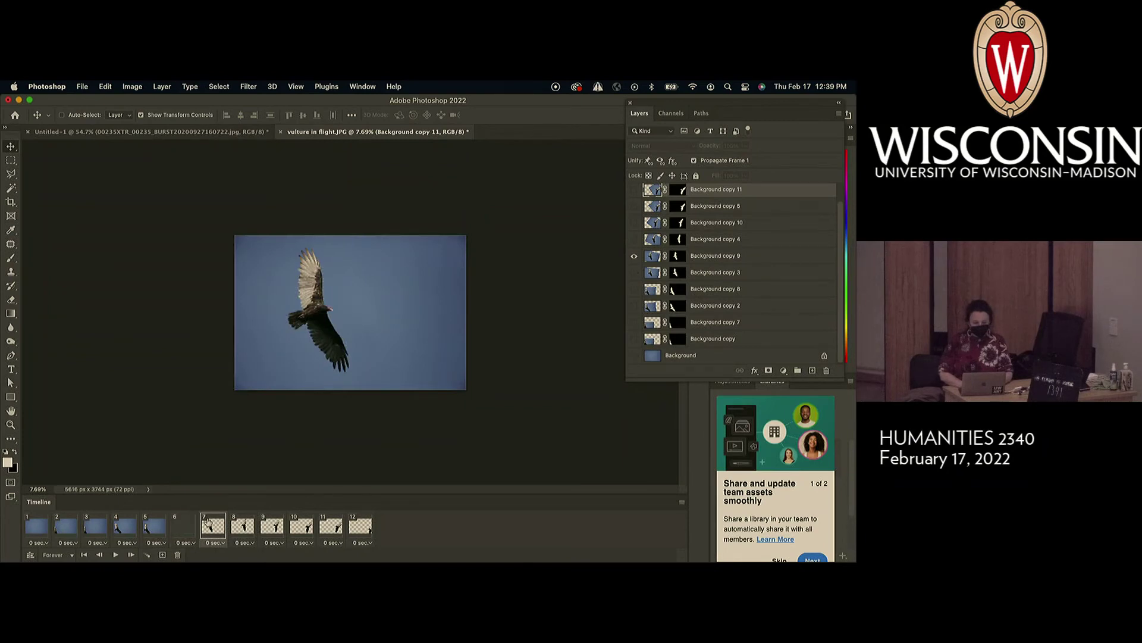
pyautogui.click(634, 356)
pyautogui.click(236, 534)
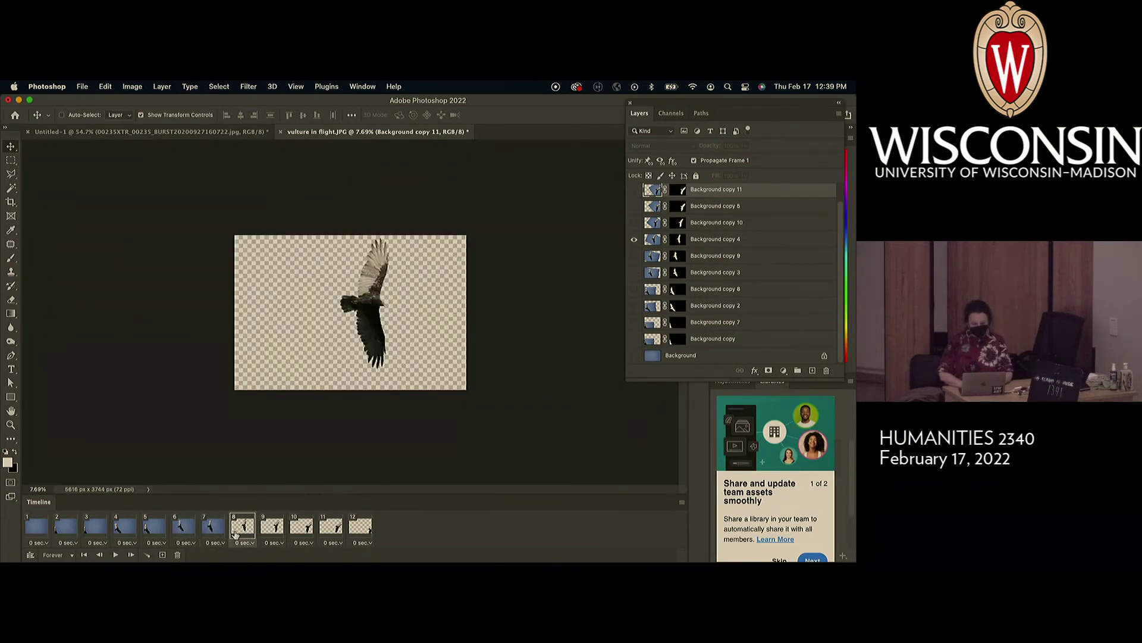
pyautogui.click(635, 356)
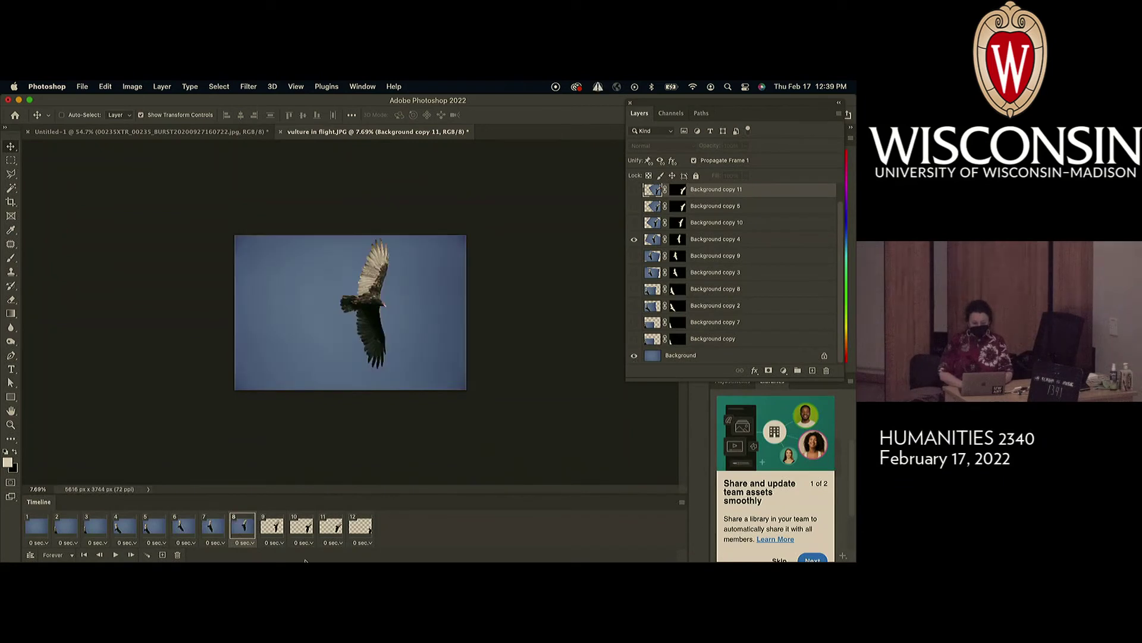
pyautogui.click(264, 525)
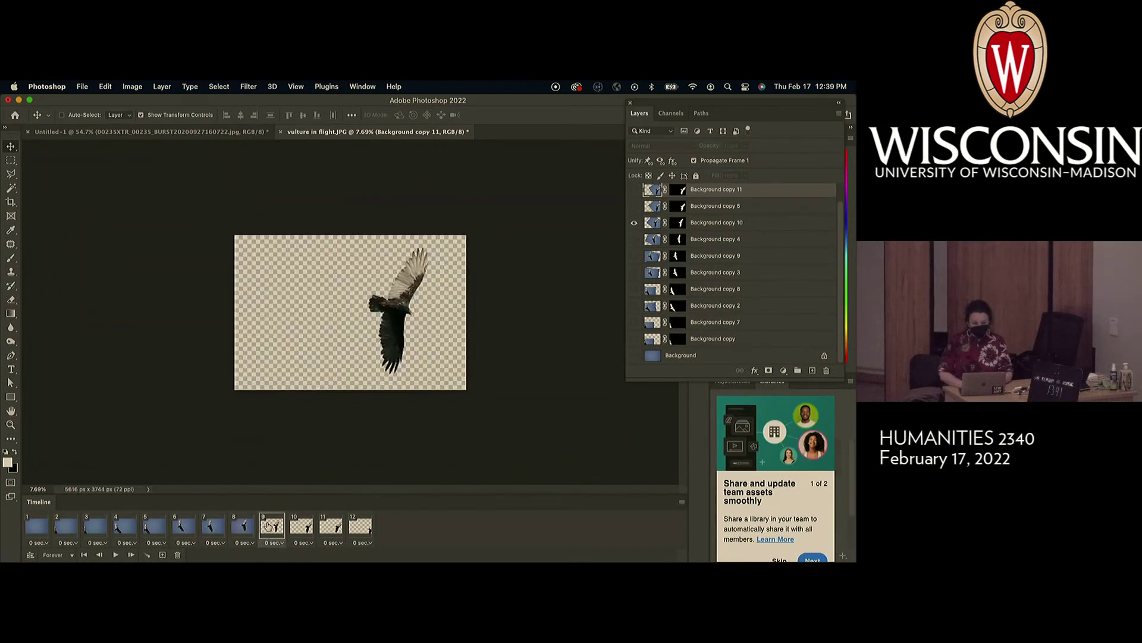
pyautogui.click(635, 355)
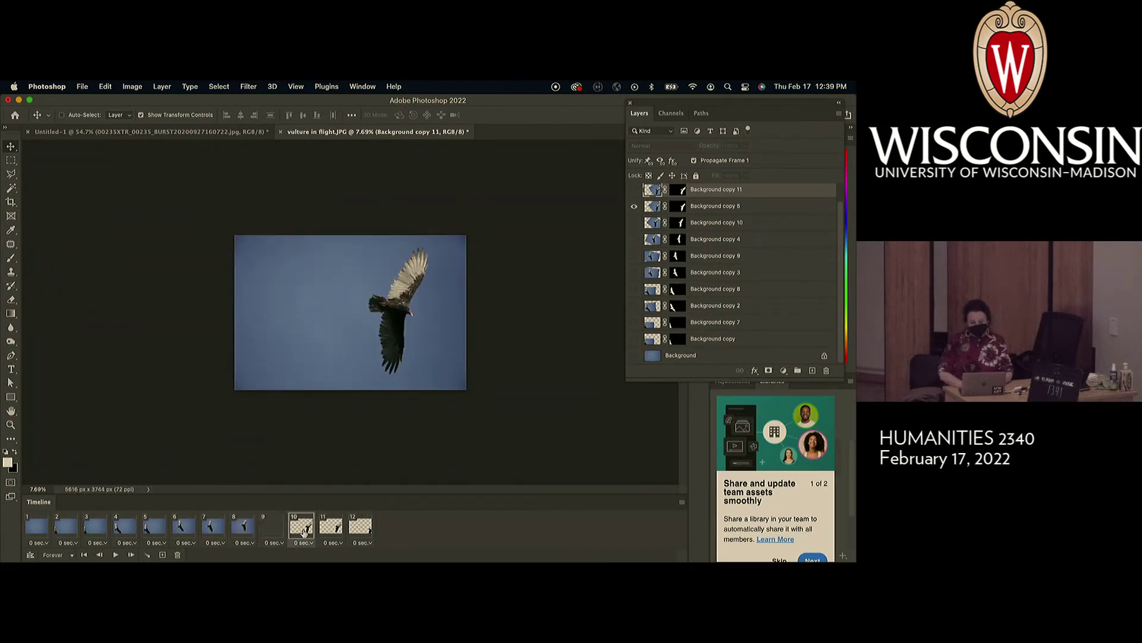
pyautogui.click(303, 531)
pyautogui.click(634, 356)
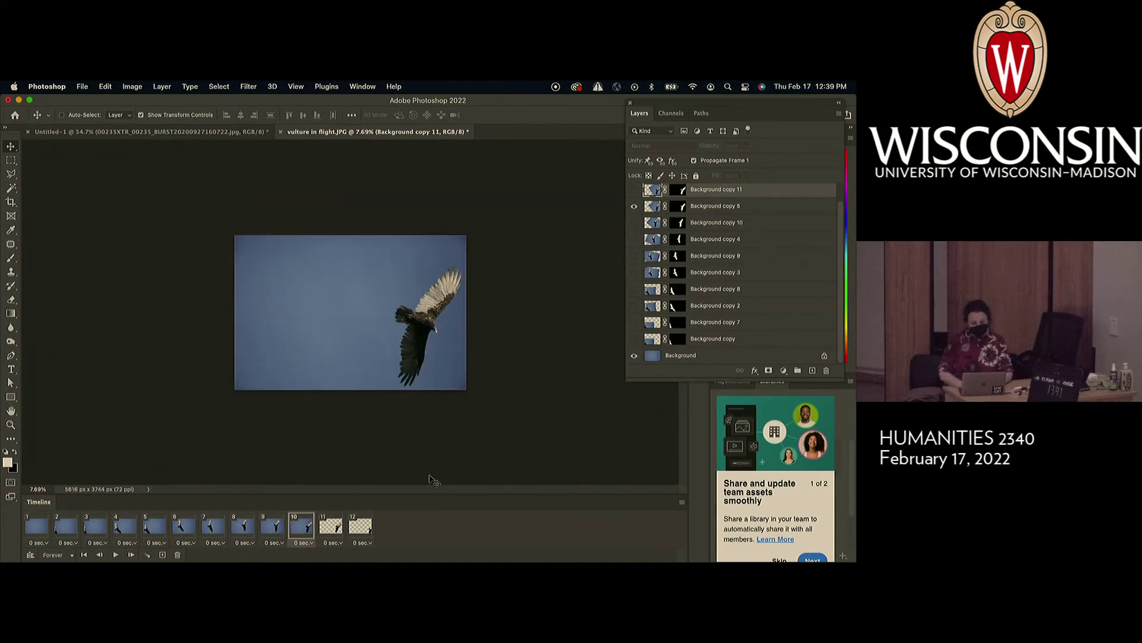
pyautogui.click(331, 526)
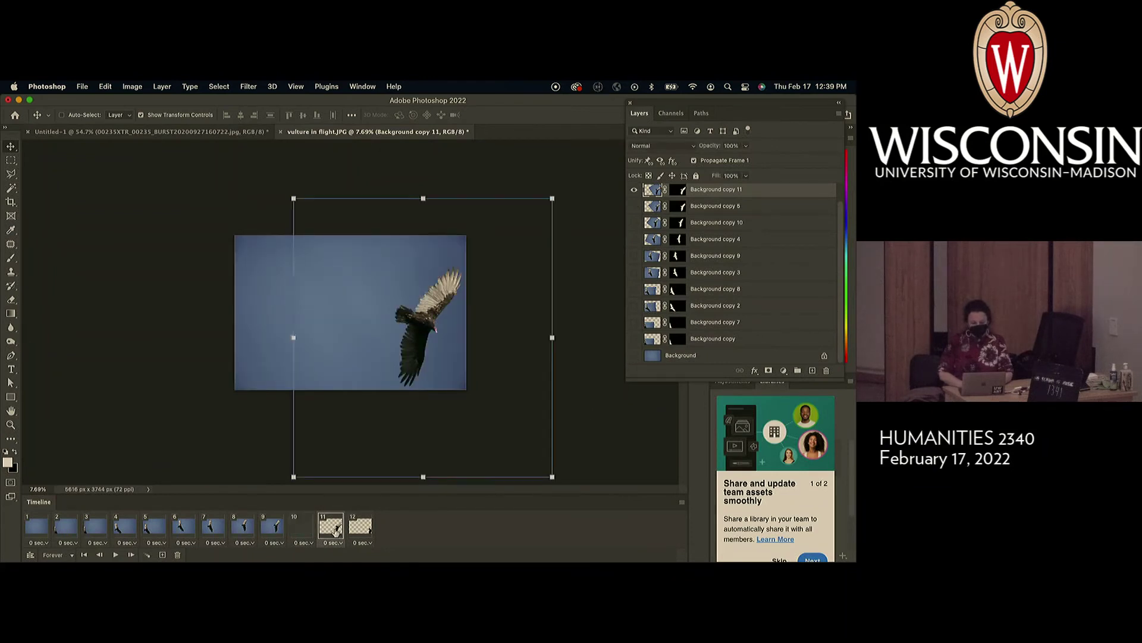
pyautogui.click(634, 356)
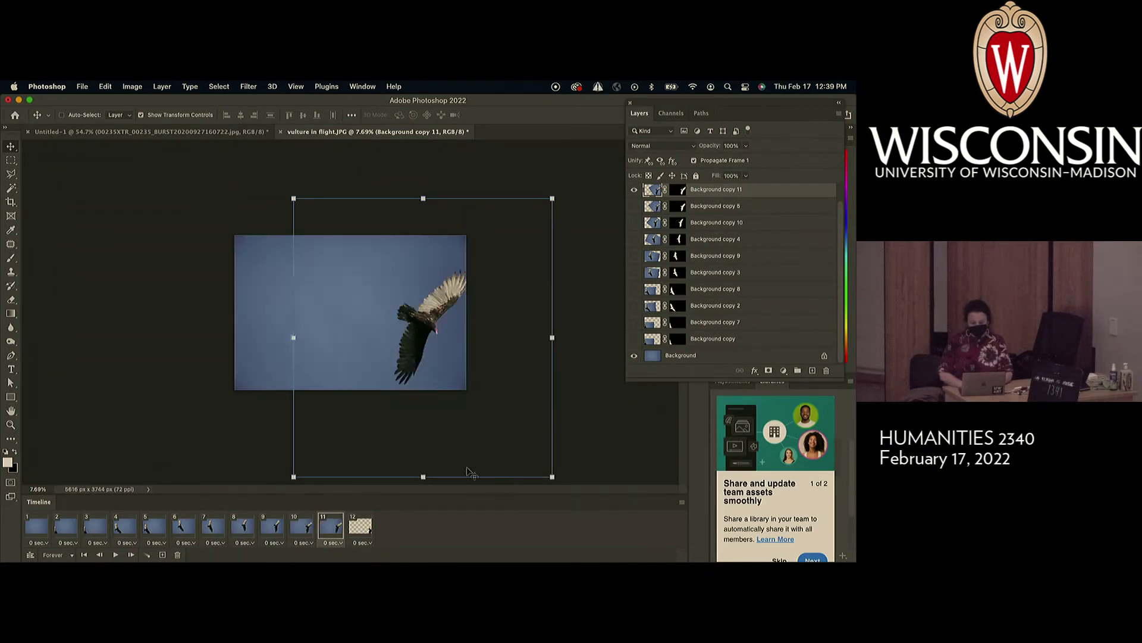
pyautogui.click(360, 528)
pyautogui.click(634, 358)
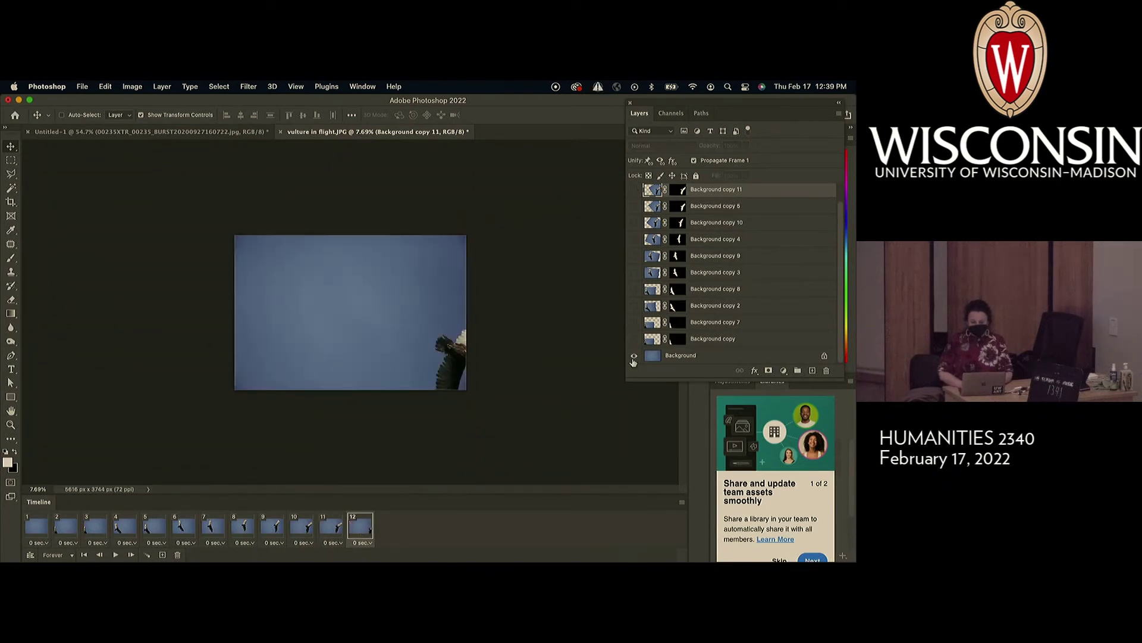
# Play and stop the flight preview, then select the Background layer and frame 1.
pyautogui.press('space')
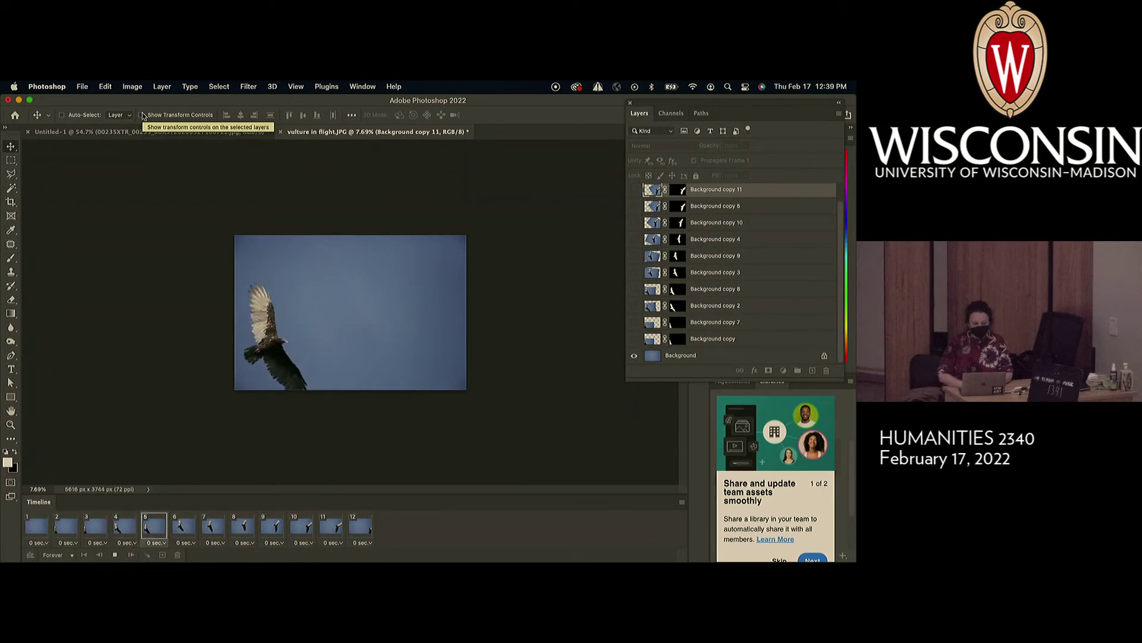
pyautogui.press('space')
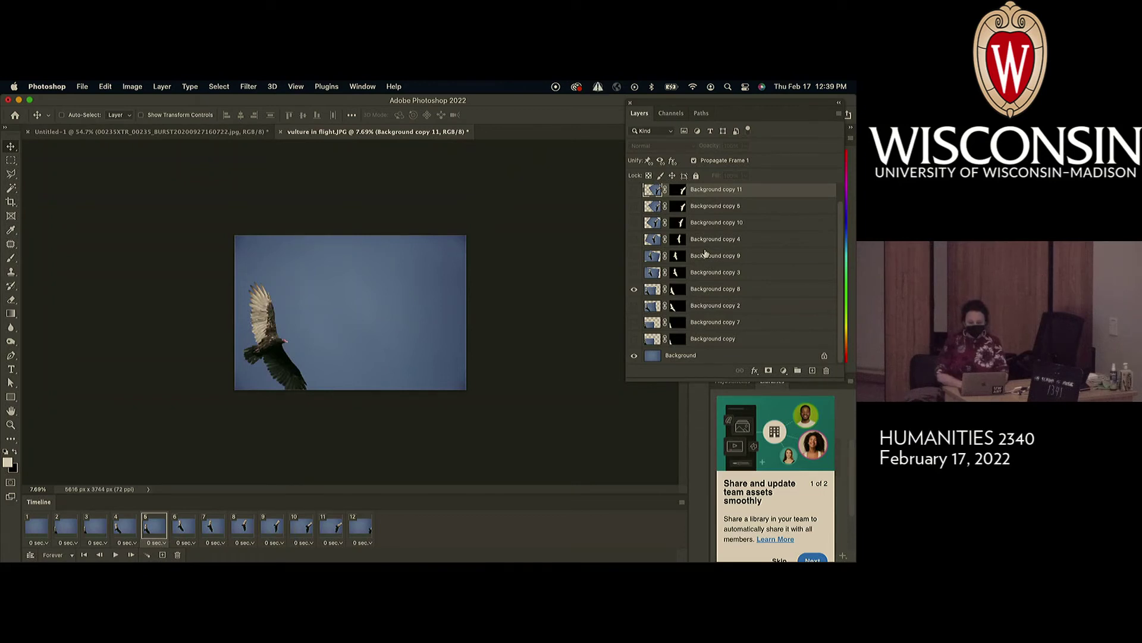
pyautogui.click(687, 355)
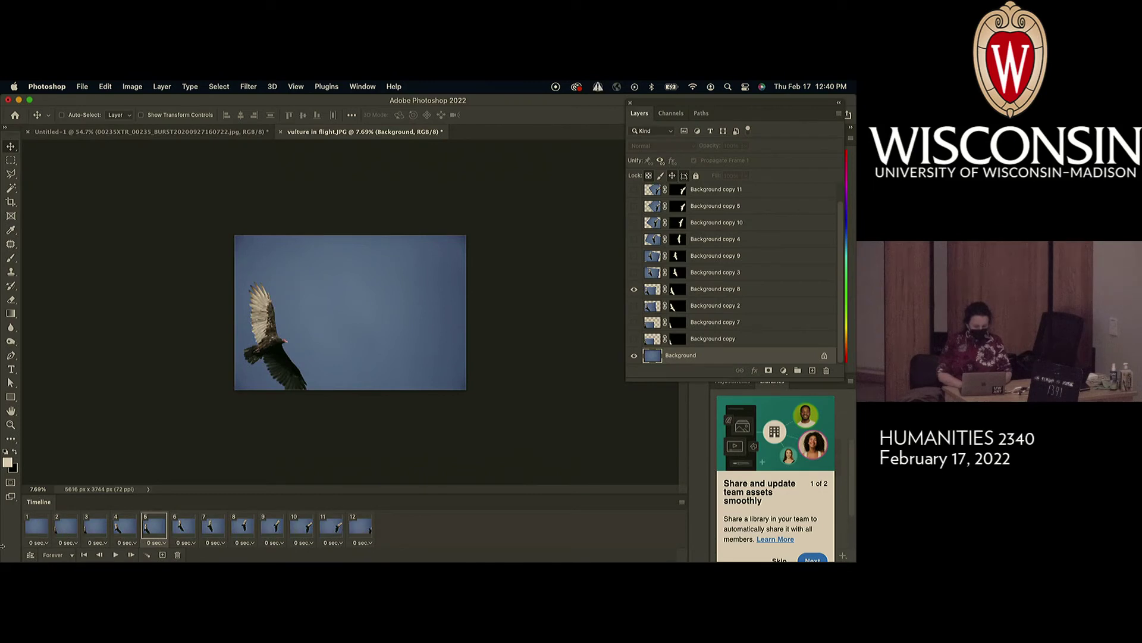
pyautogui.click(33, 528)
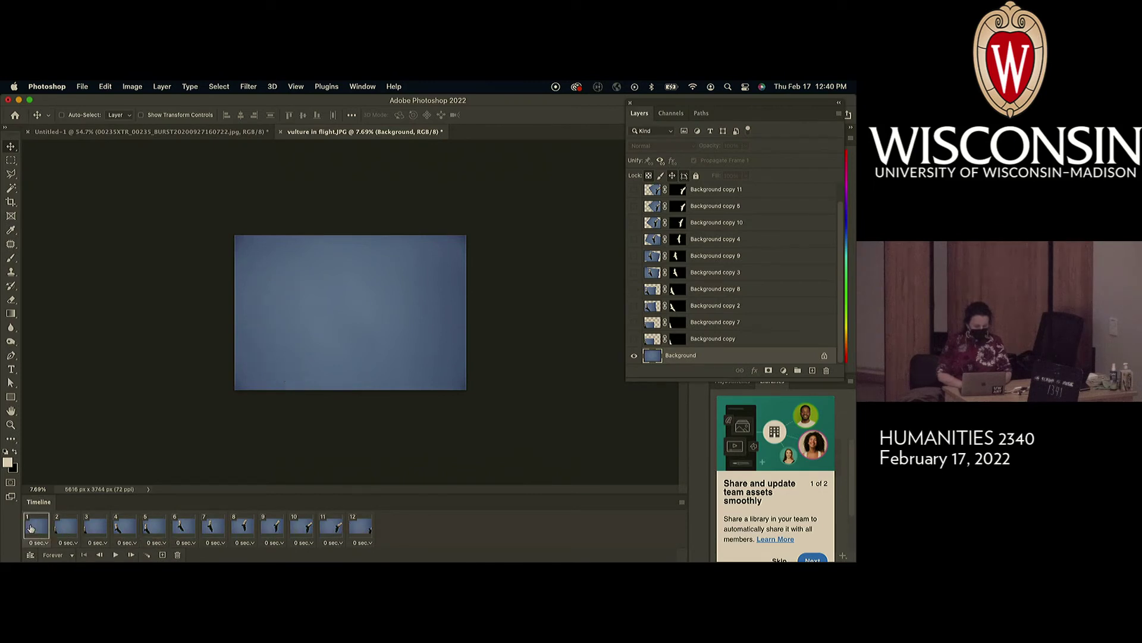
# Add a Solid Color fill layer, Color Fill 1, picking pure red ff0000.
pyautogui.click(784, 371)
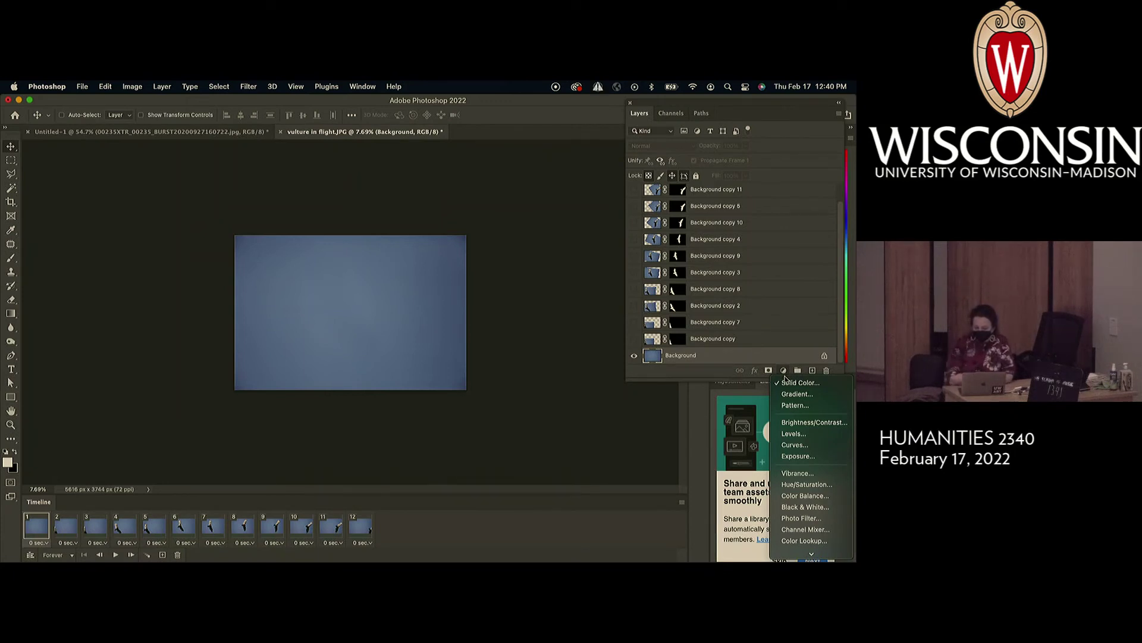
pyautogui.click(786, 386)
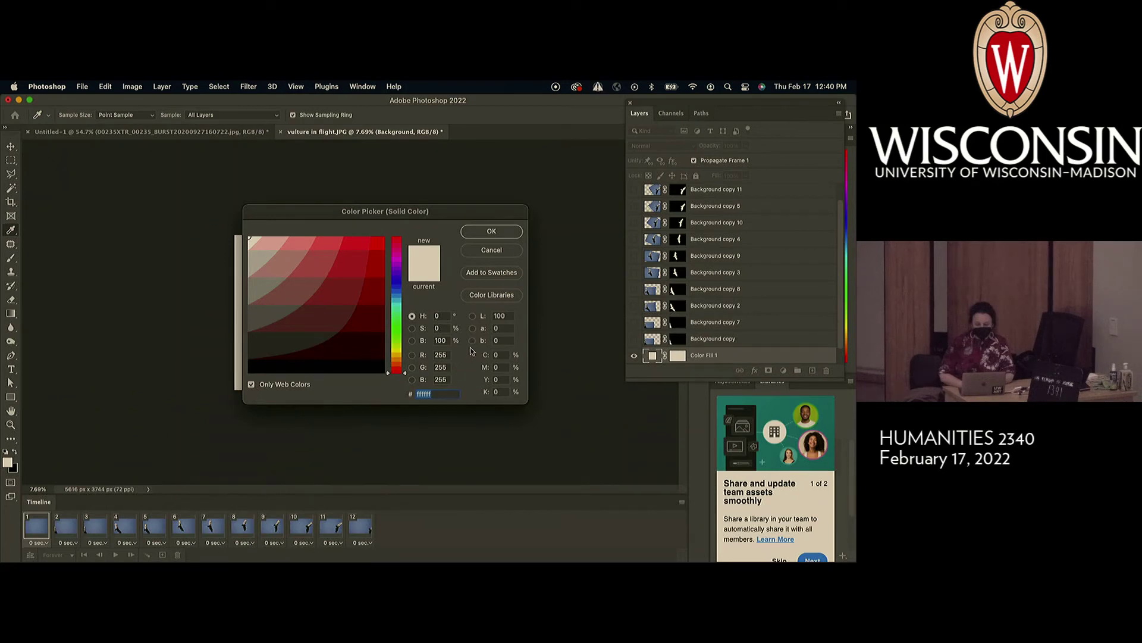
pyautogui.click(411, 329)
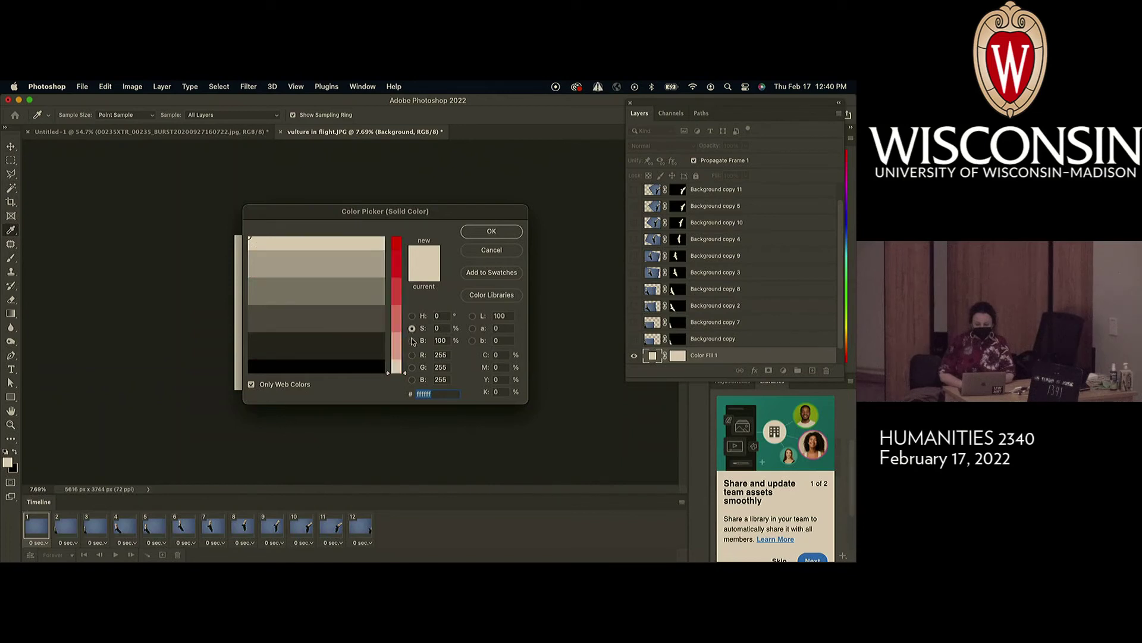
pyautogui.click(413, 316)
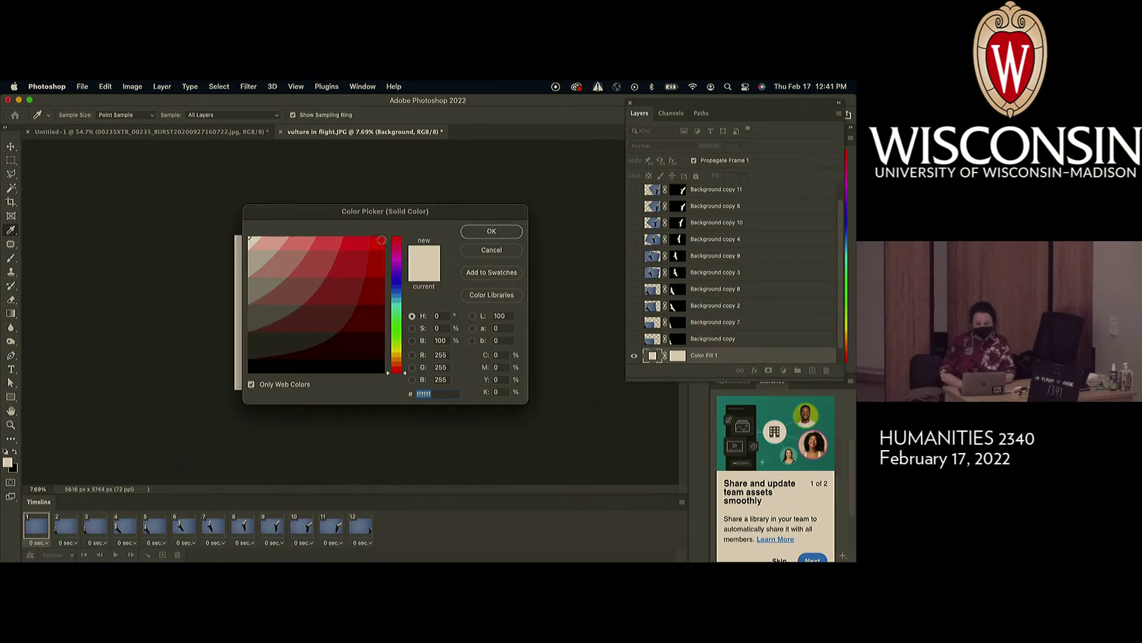
pyautogui.click(381, 240)
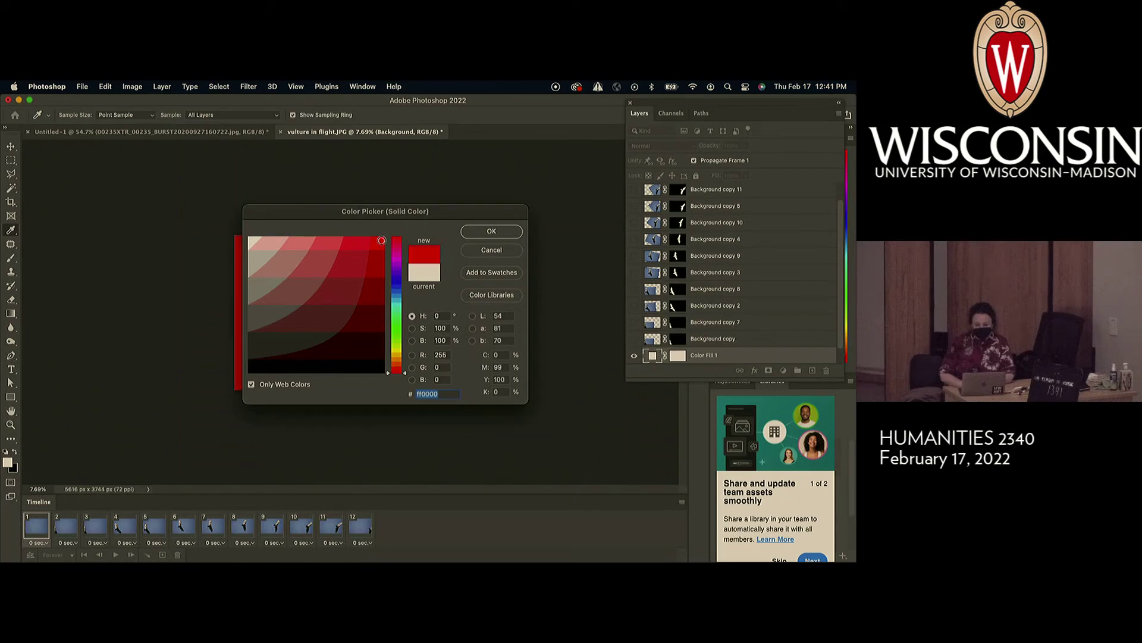
# Confirm the red fill, then add a magenta solid colour fill layer.
pyautogui.click(492, 232)
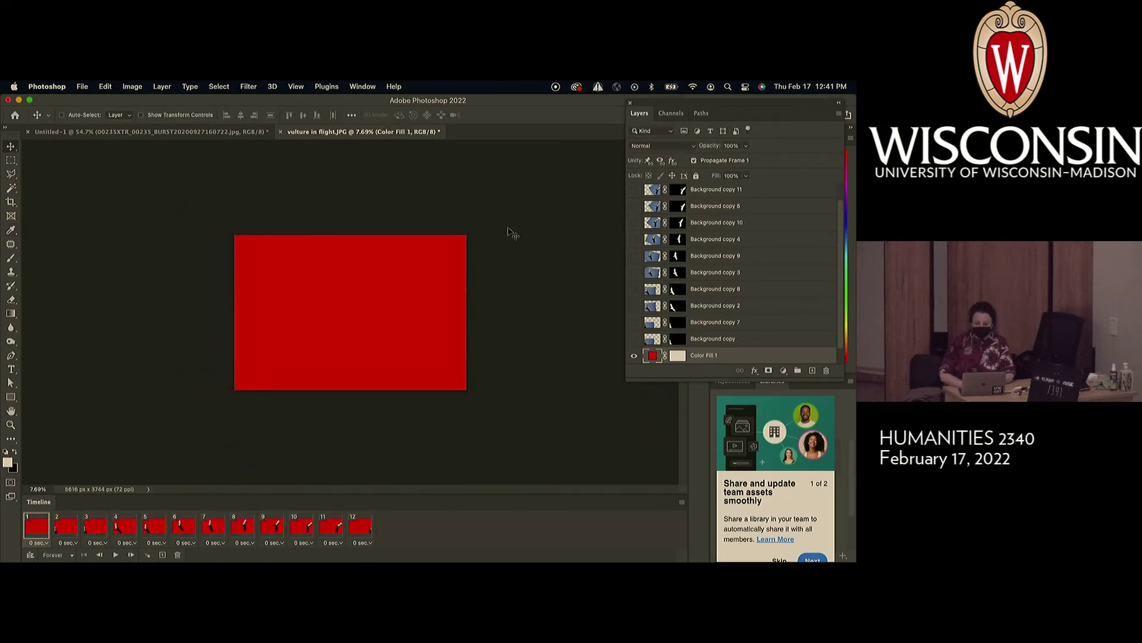
pyautogui.scroll(-1, 740, 307)
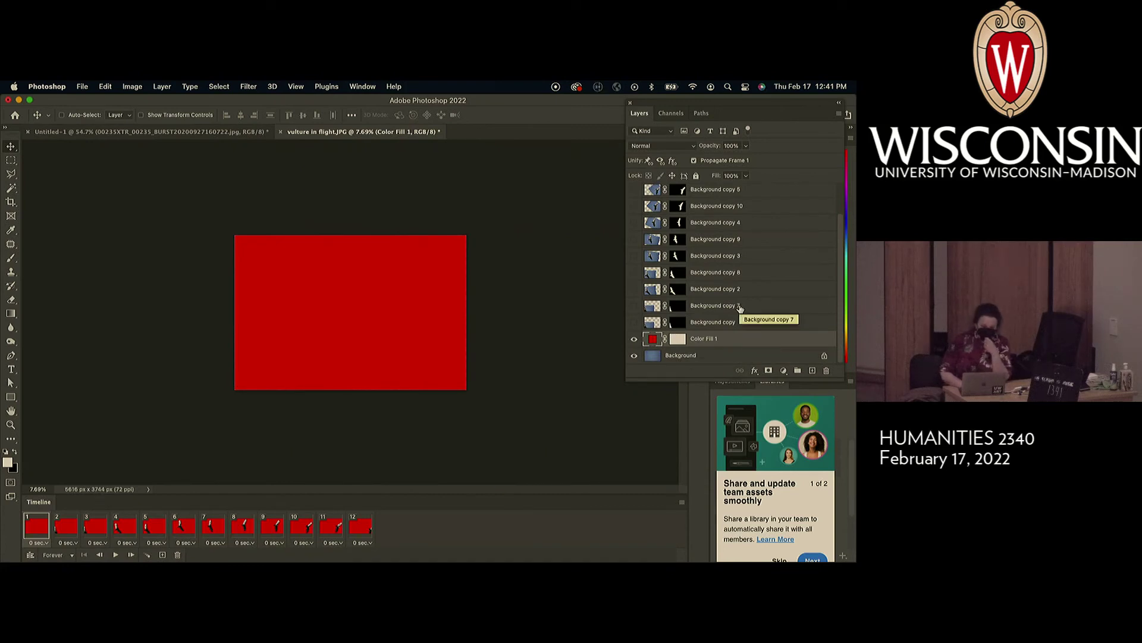
pyautogui.click(784, 371)
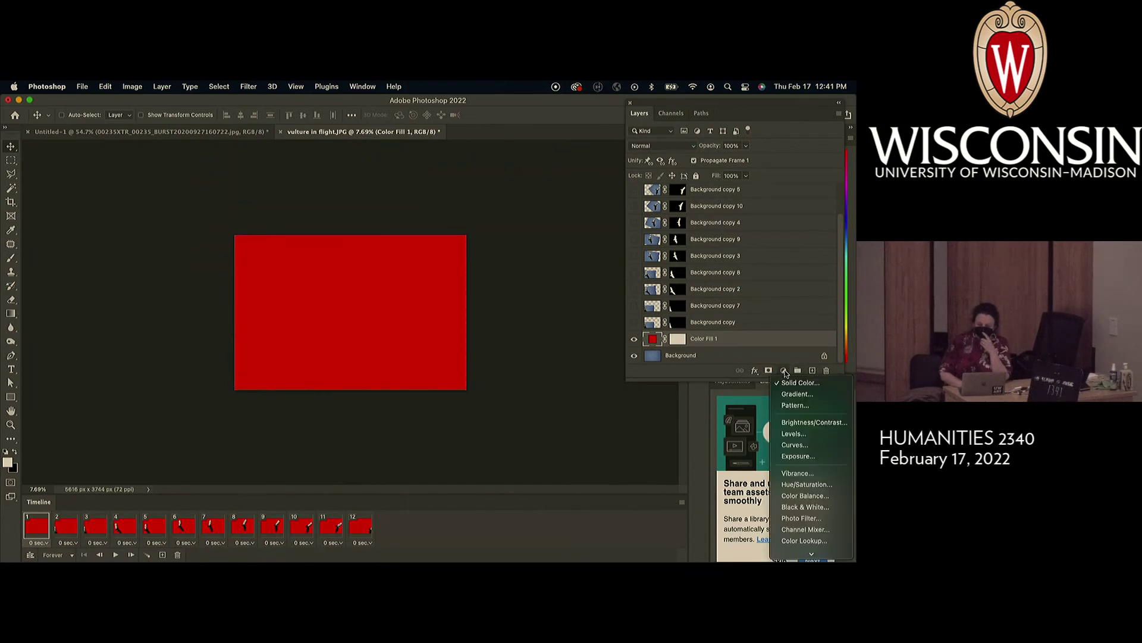
pyautogui.click(789, 384)
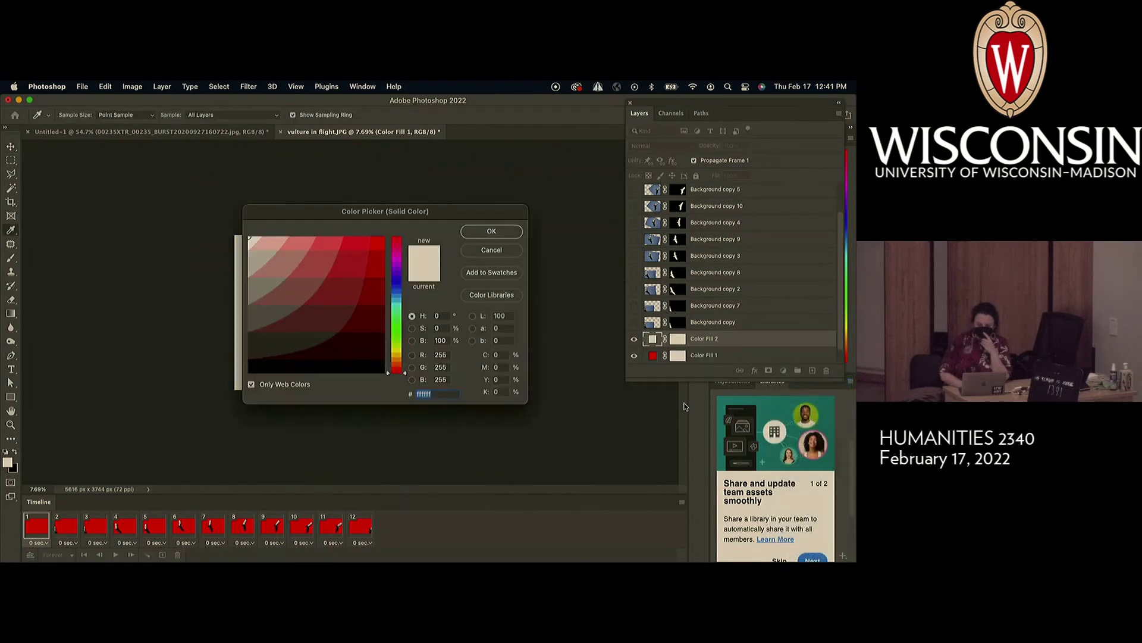
pyautogui.click(397, 250)
pyautogui.click(376, 241)
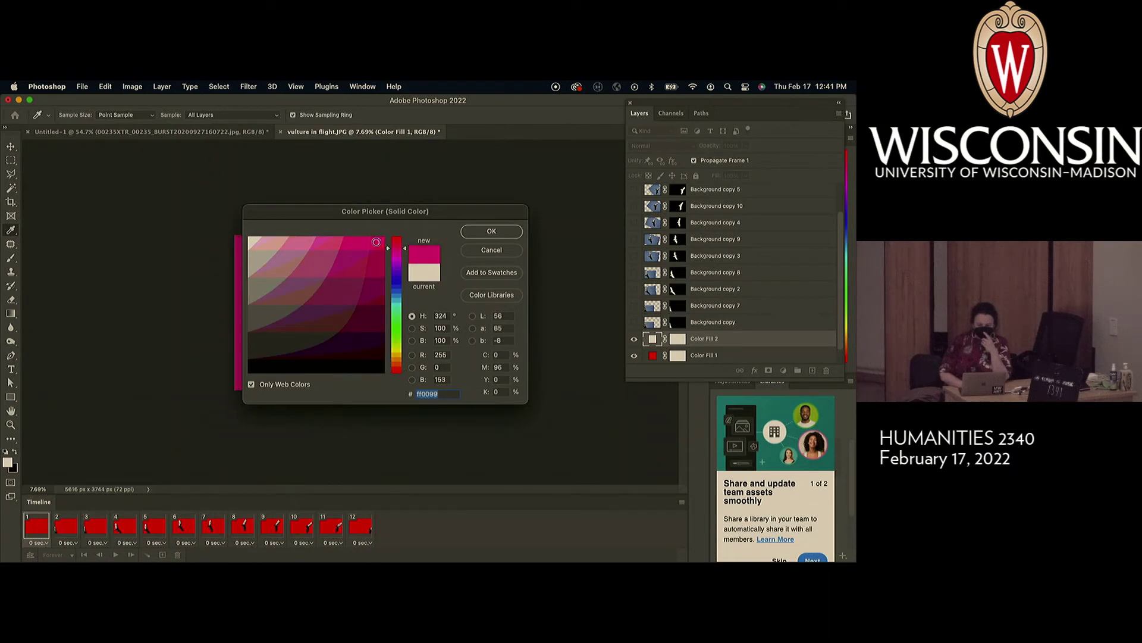
pyautogui.click(498, 236)
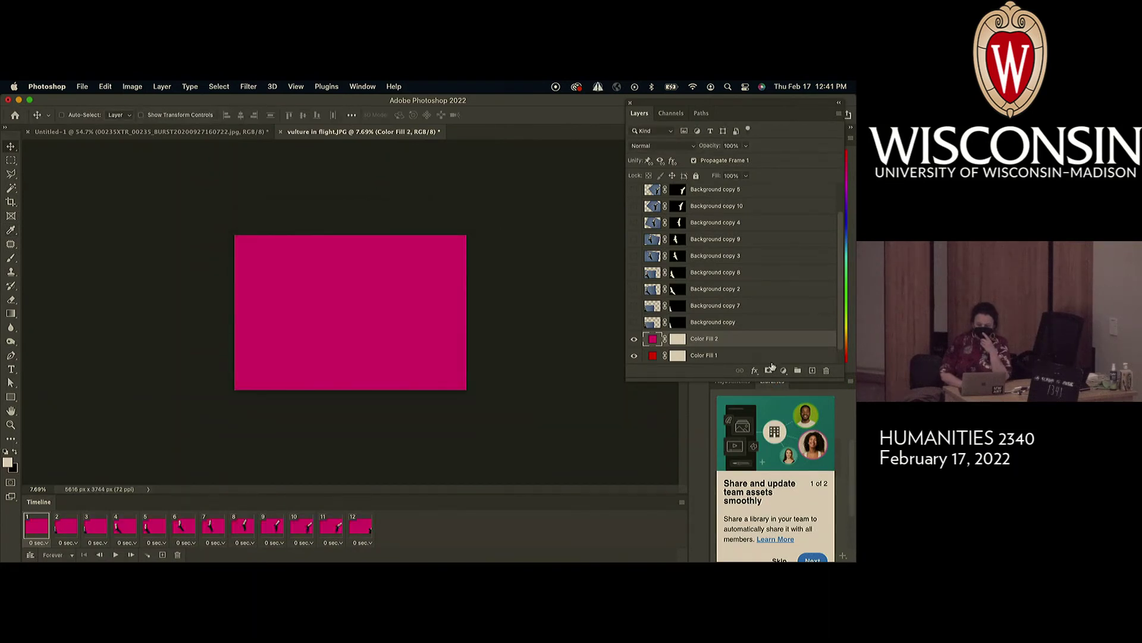
# Add a third solid colour fill layer in purple-magenta ff00cc.
pyautogui.click(783, 370)
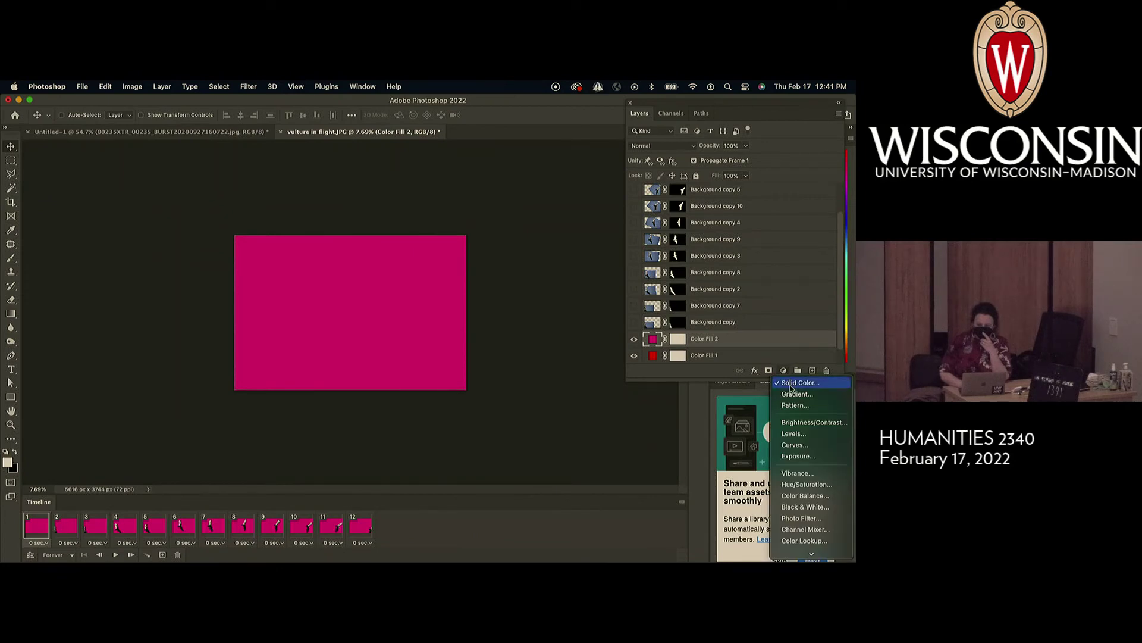
pyautogui.click(790, 385)
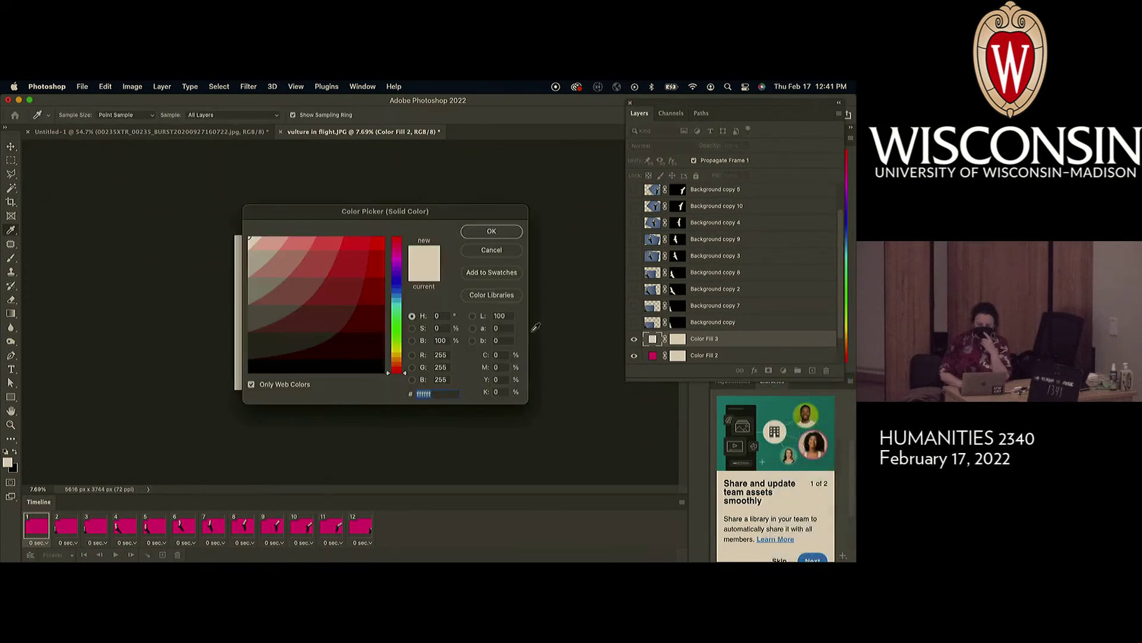
pyautogui.click(397, 255)
pyautogui.click(375, 243)
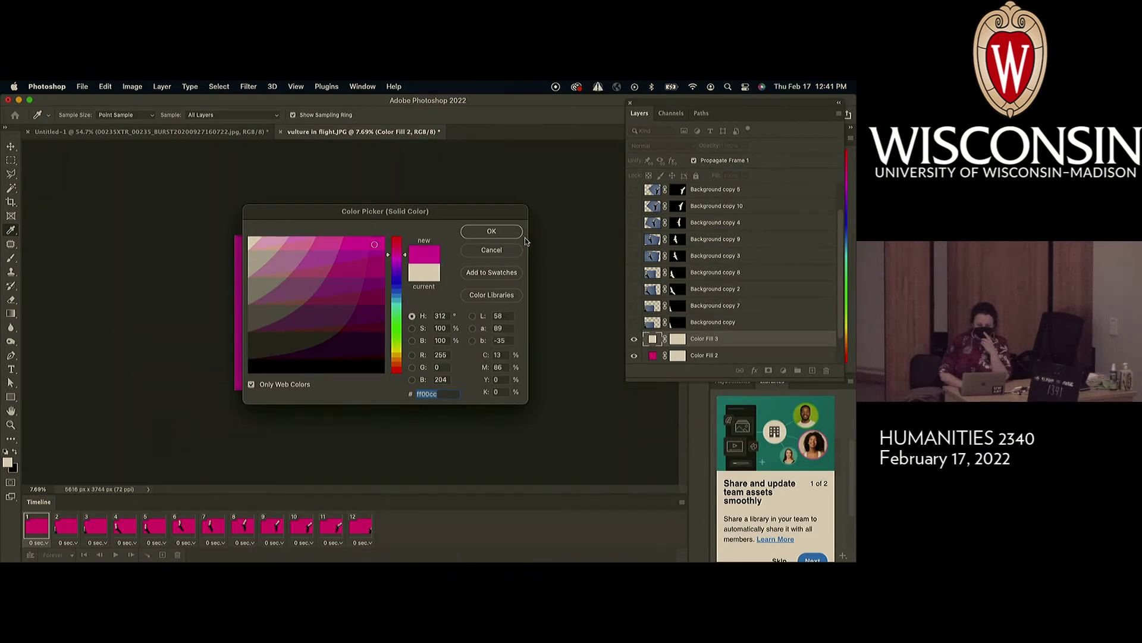
pyautogui.click(507, 232)
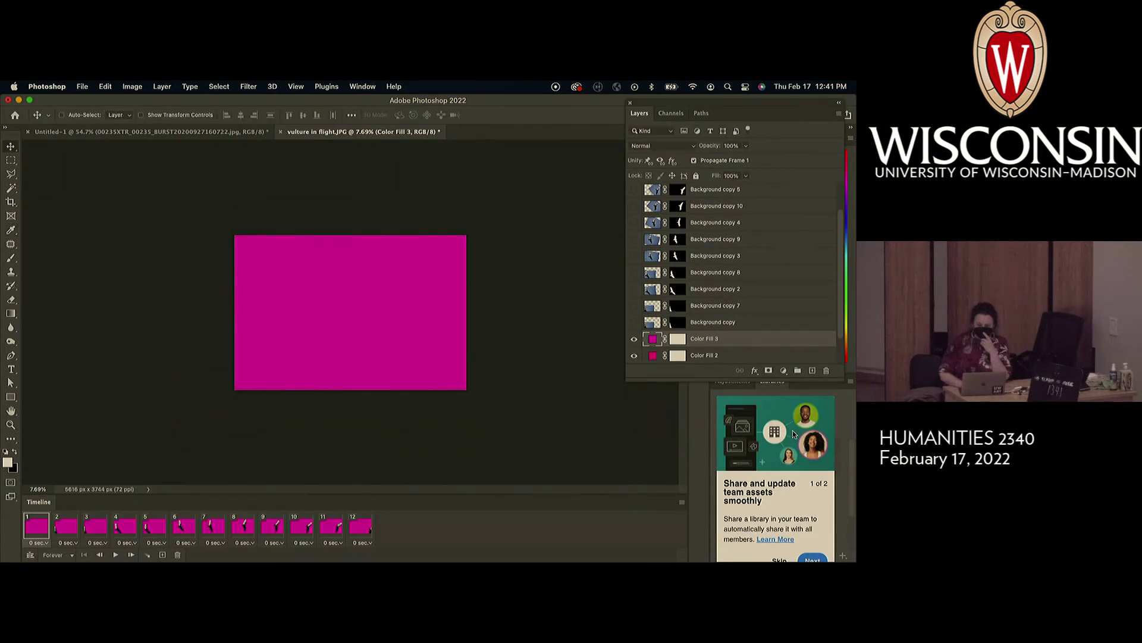
# Add Color Fill 4 in vivid purple and Color Fill 5 in a bluer purple.
pyautogui.click(784, 370)
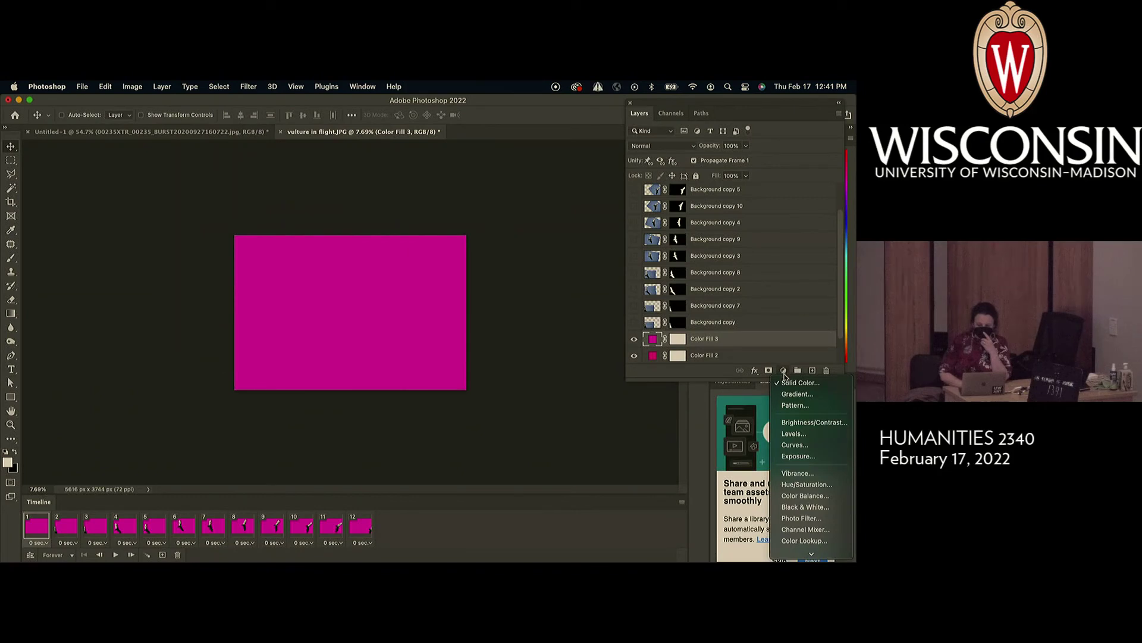
pyautogui.click(792, 382)
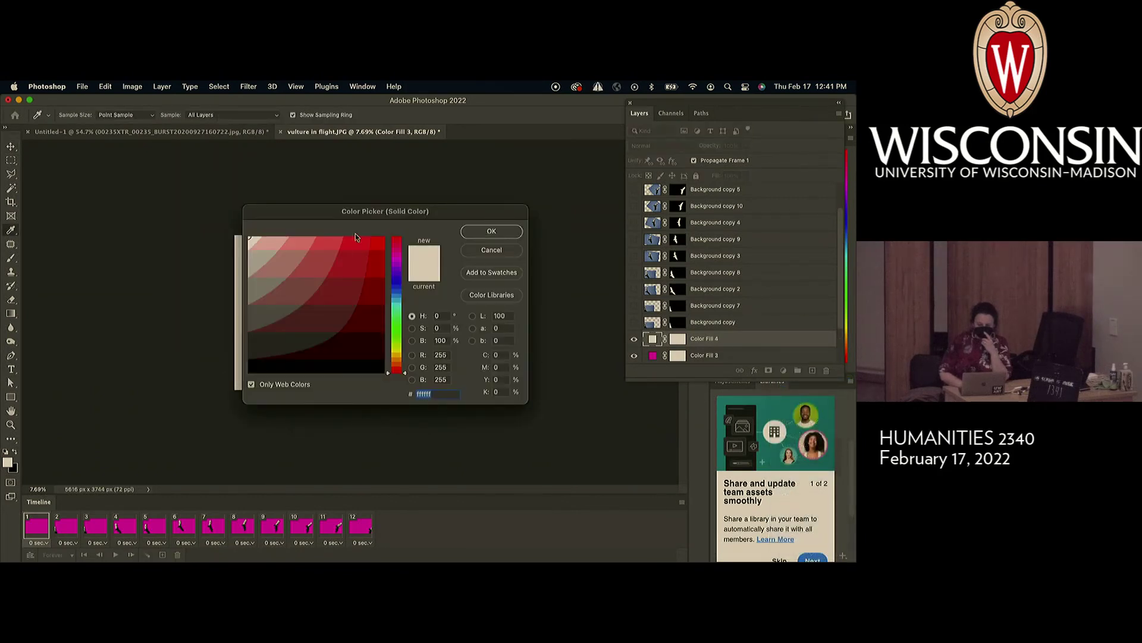
pyautogui.click(397, 260)
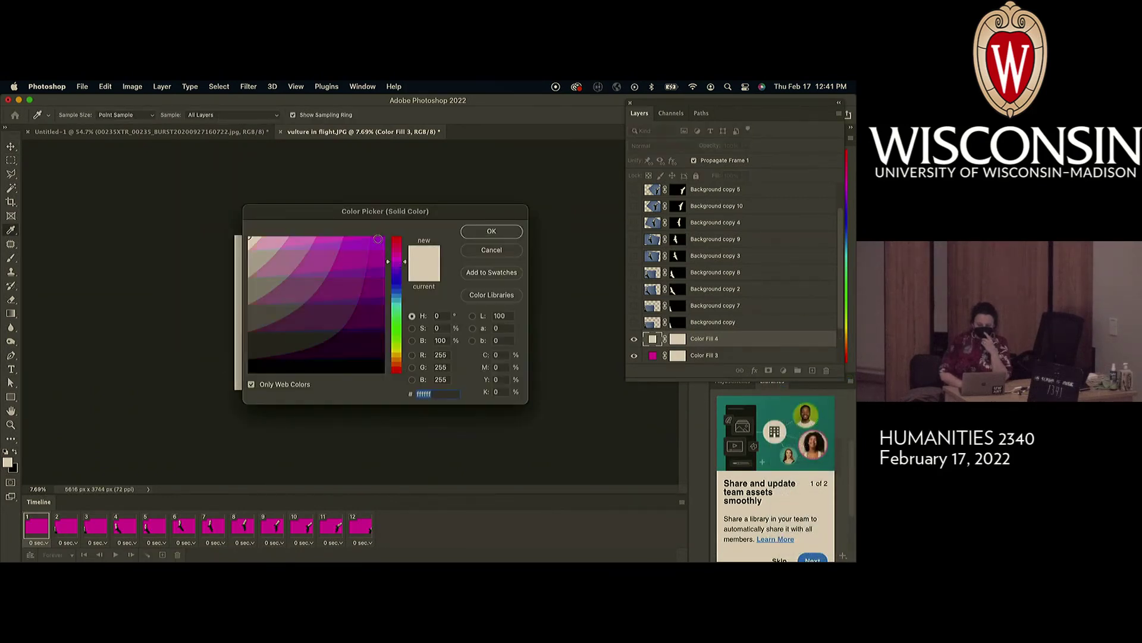
pyautogui.click(377, 241)
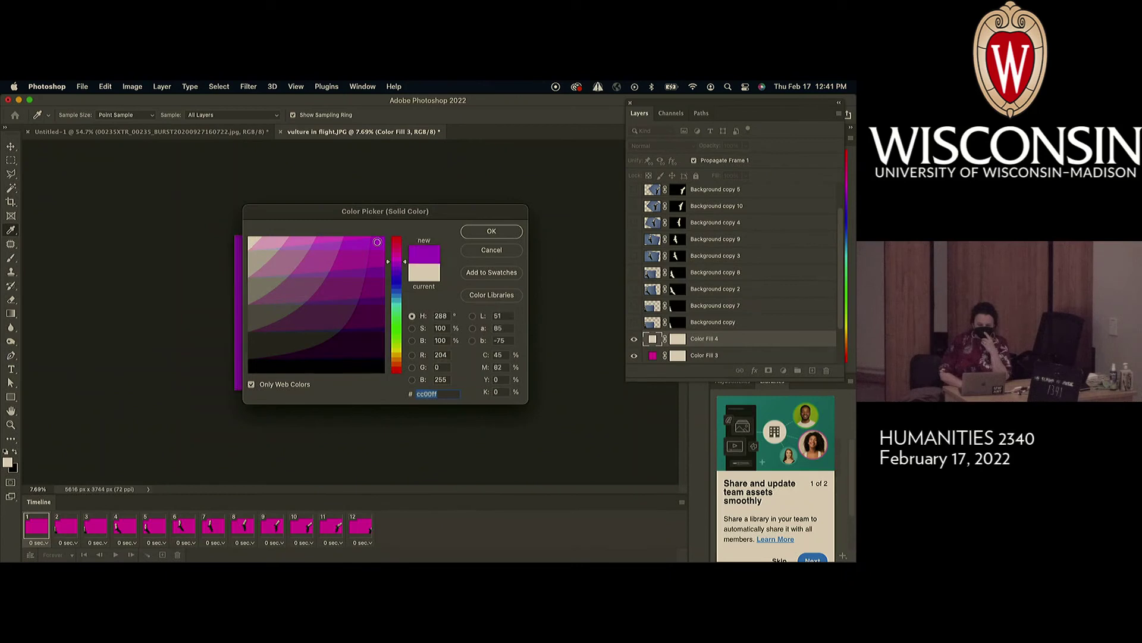
pyautogui.click(508, 231)
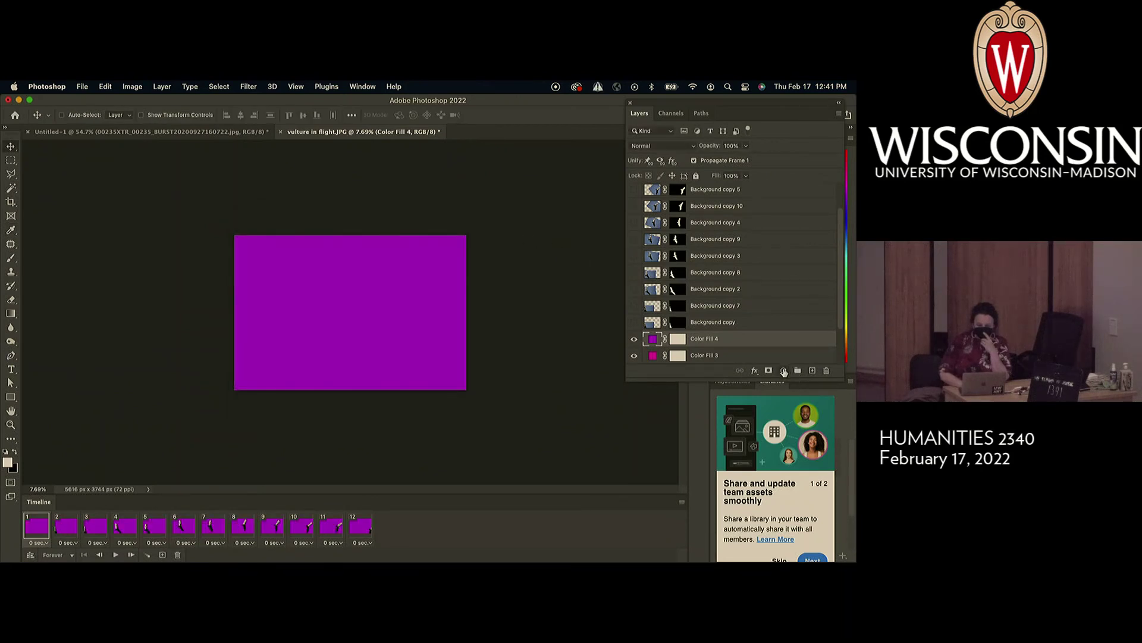
pyautogui.click(785, 371)
pyautogui.click(791, 383)
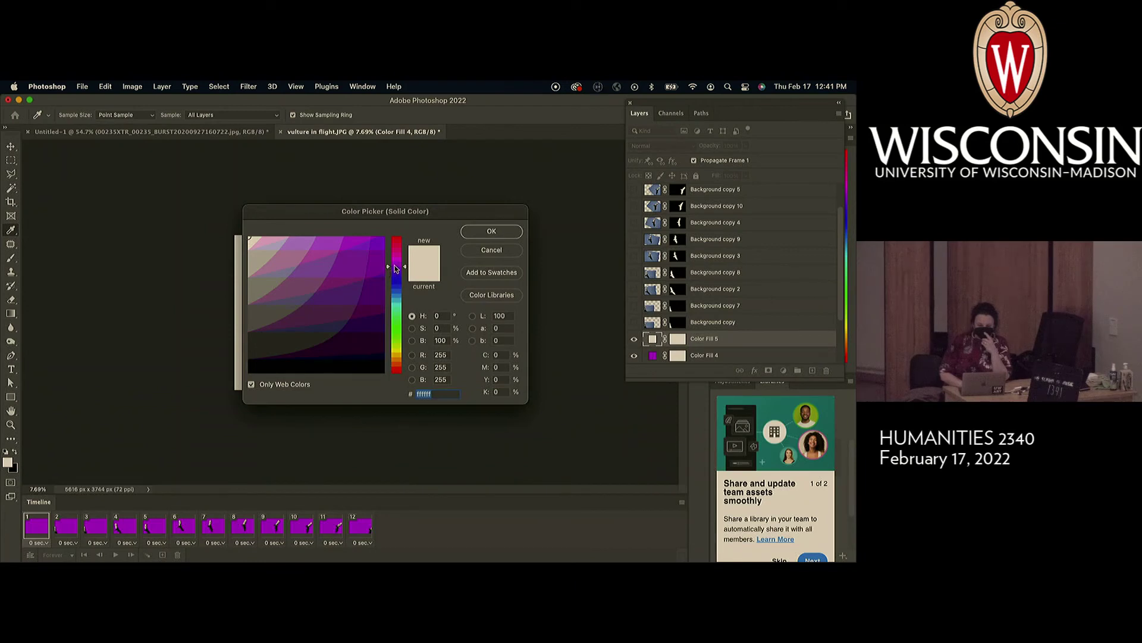
pyautogui.click(374, 244)
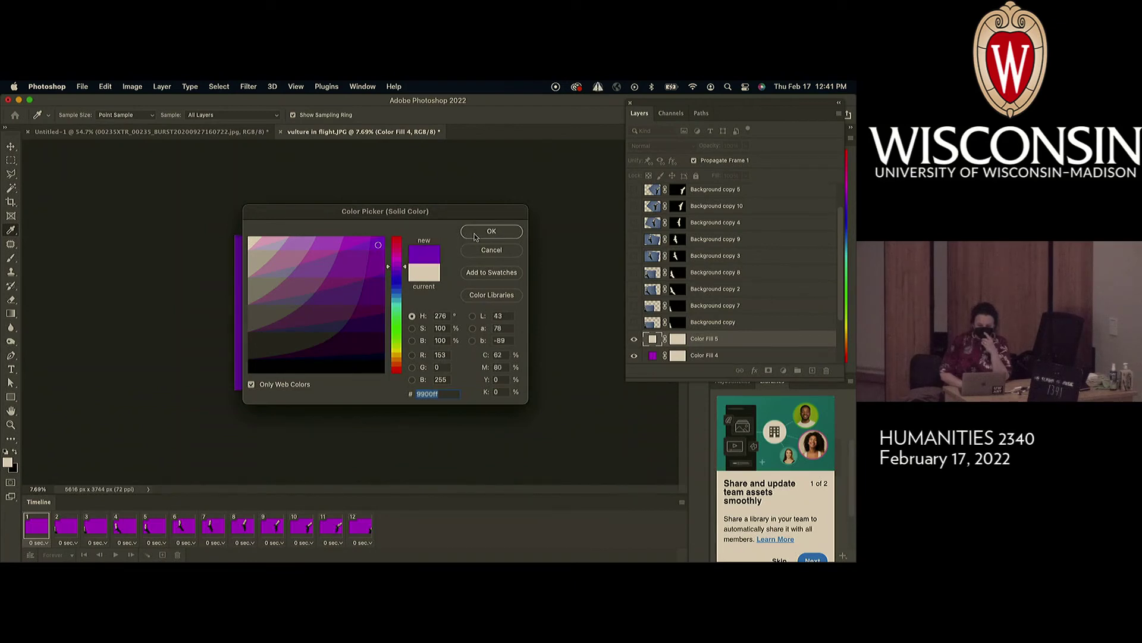
pyautogui.click(491, 231)
# Add Color Fill 6 in purple #9900ff and Color Fill 7 in violet 6600ff.
pyautogui.click(783, 370)
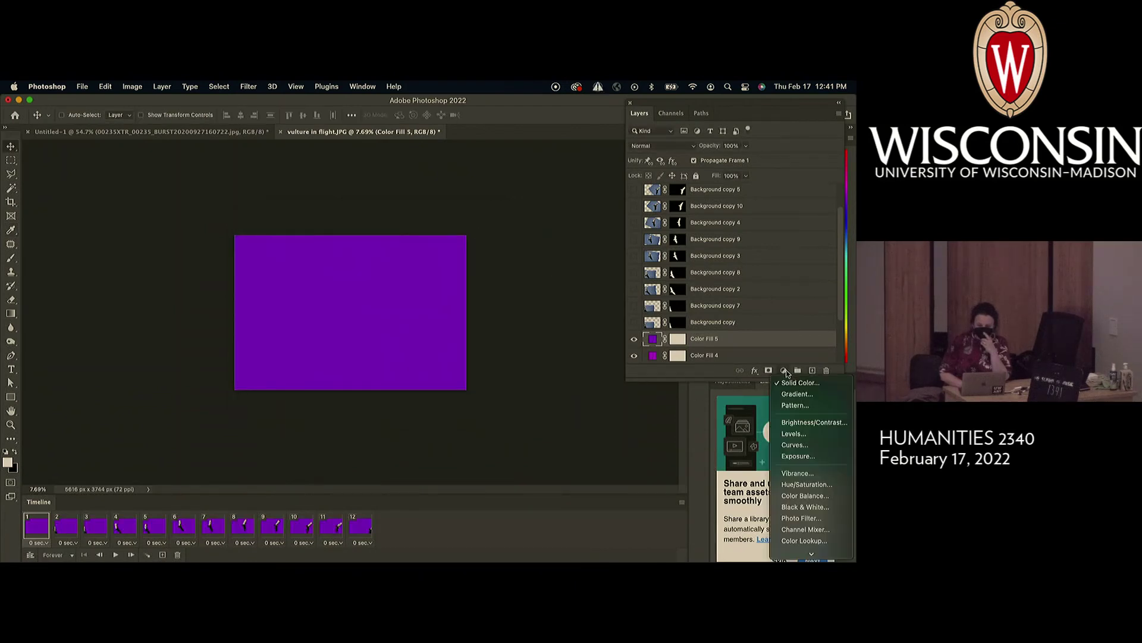
pyautogui.click(787, 384)
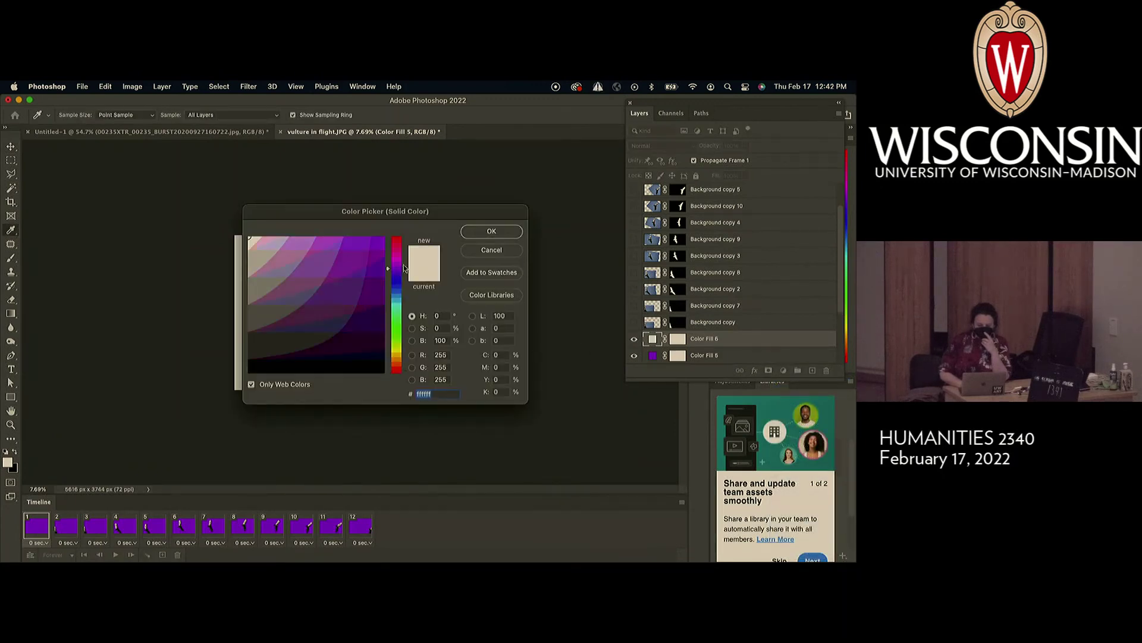
pyautogui.click(377, 245)
pyautogui.click(490, 232)
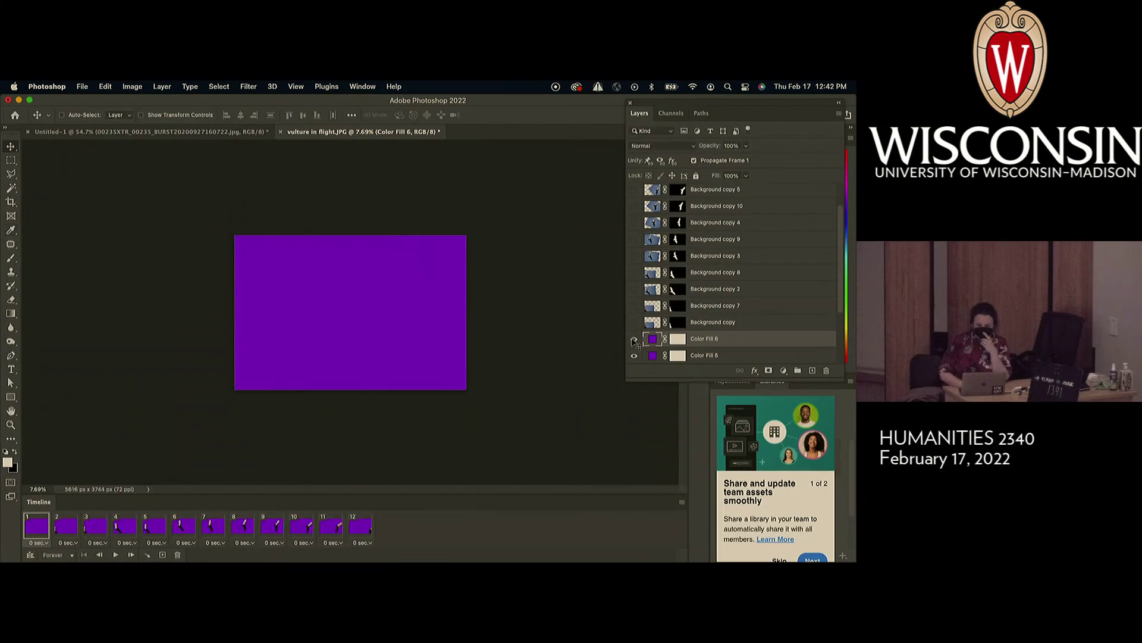
pyautogui.click(783, 370)
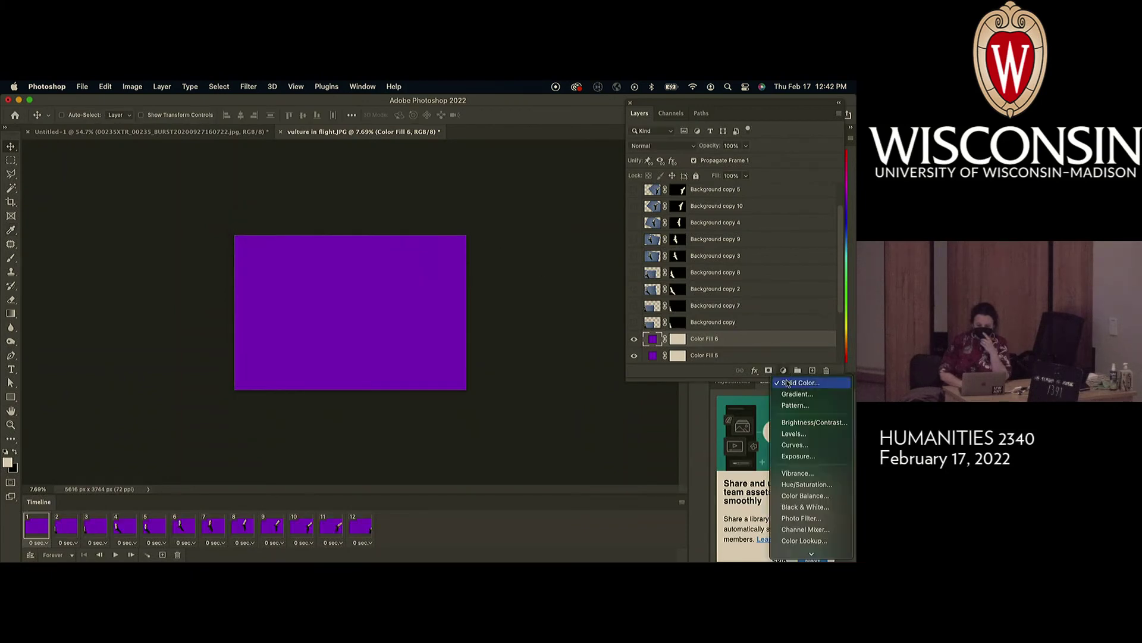
pyautogui.click(800, 383)
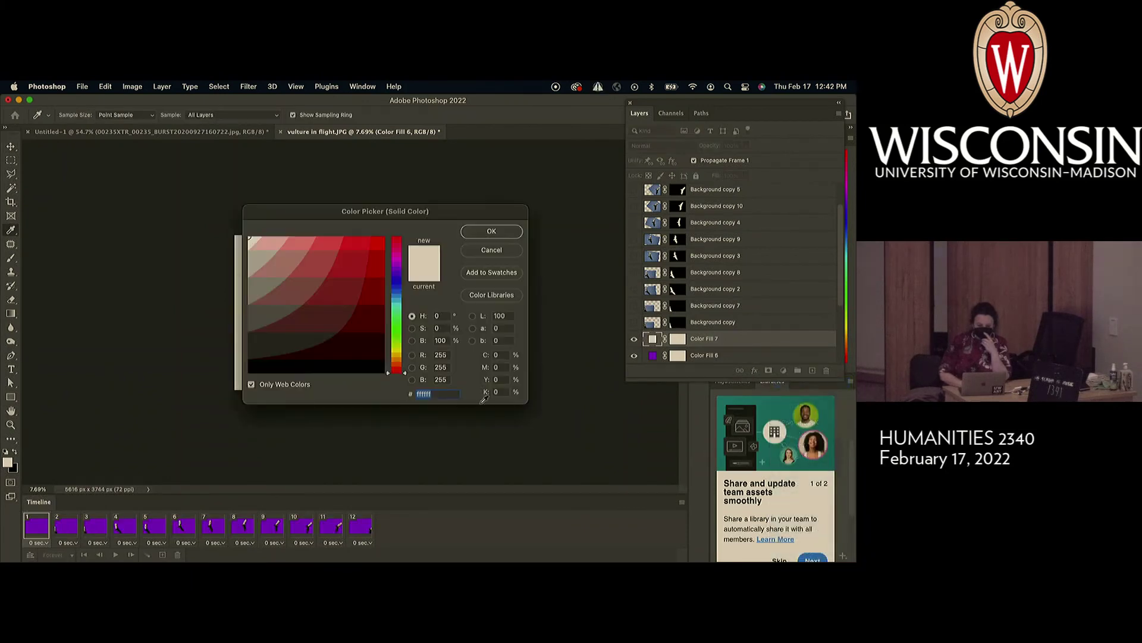
pyautogui.click(398, 269)
pyautogui.click(377, 244)
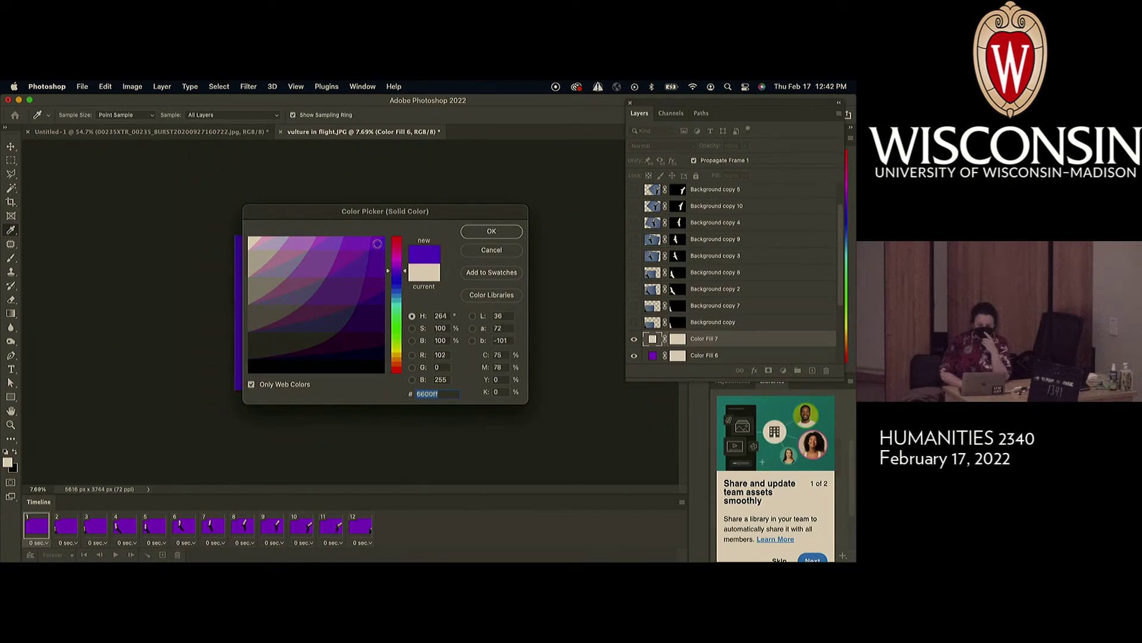
pyautogui.click(491, 231)
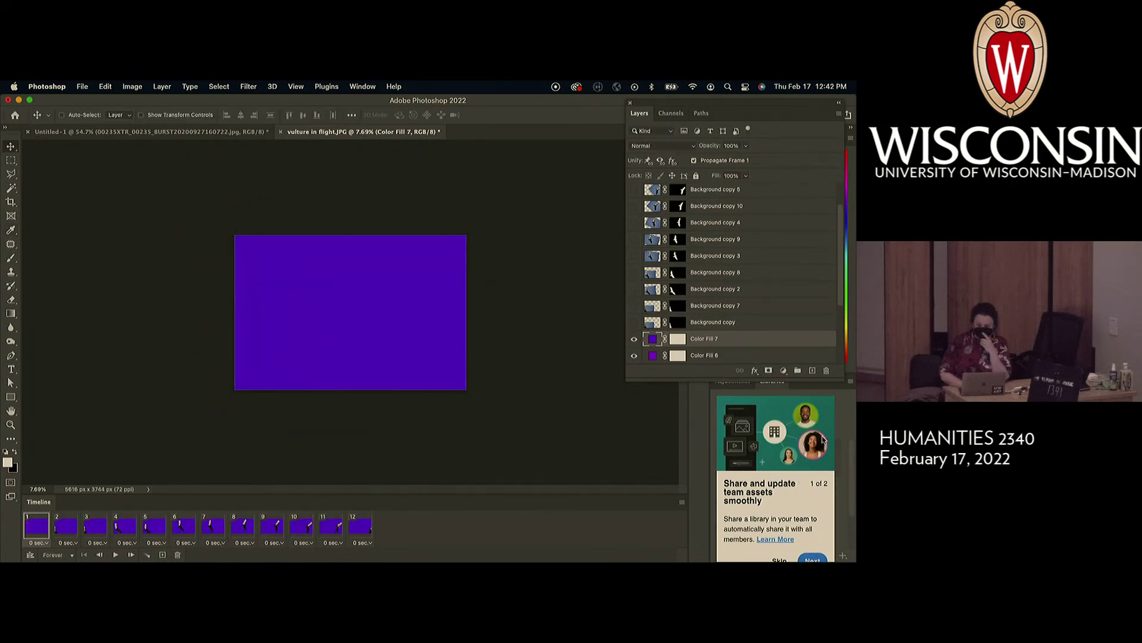
# Add Color Fill 8 in blue.
pyautogui.click(783, 370)
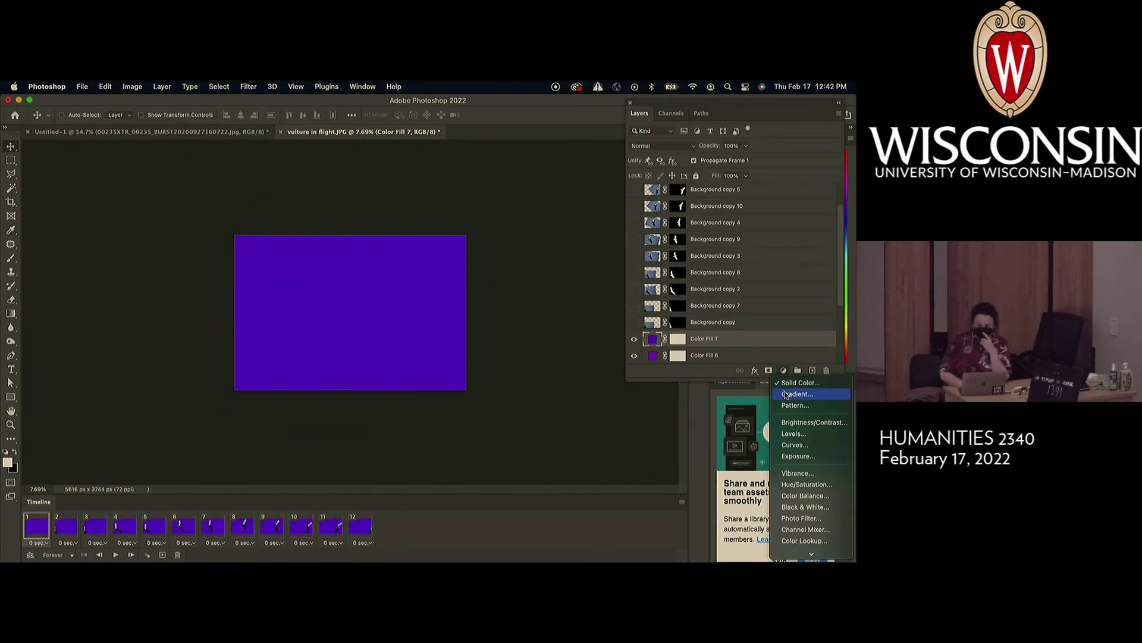
pyautogui.click(794, 377)
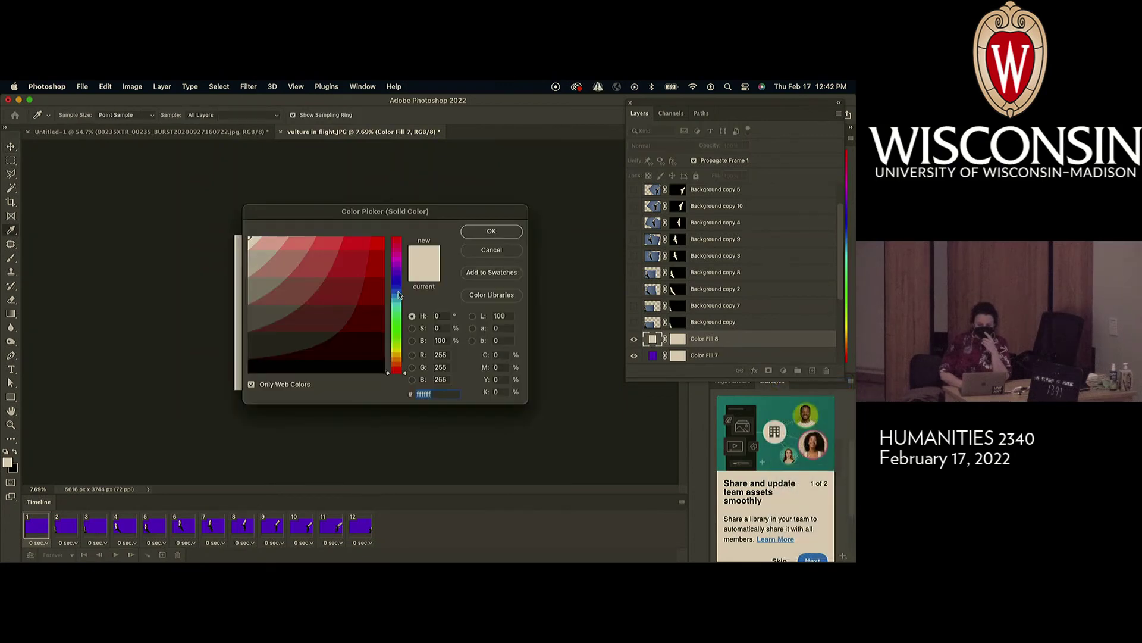
pyautogui.click(399, 278)
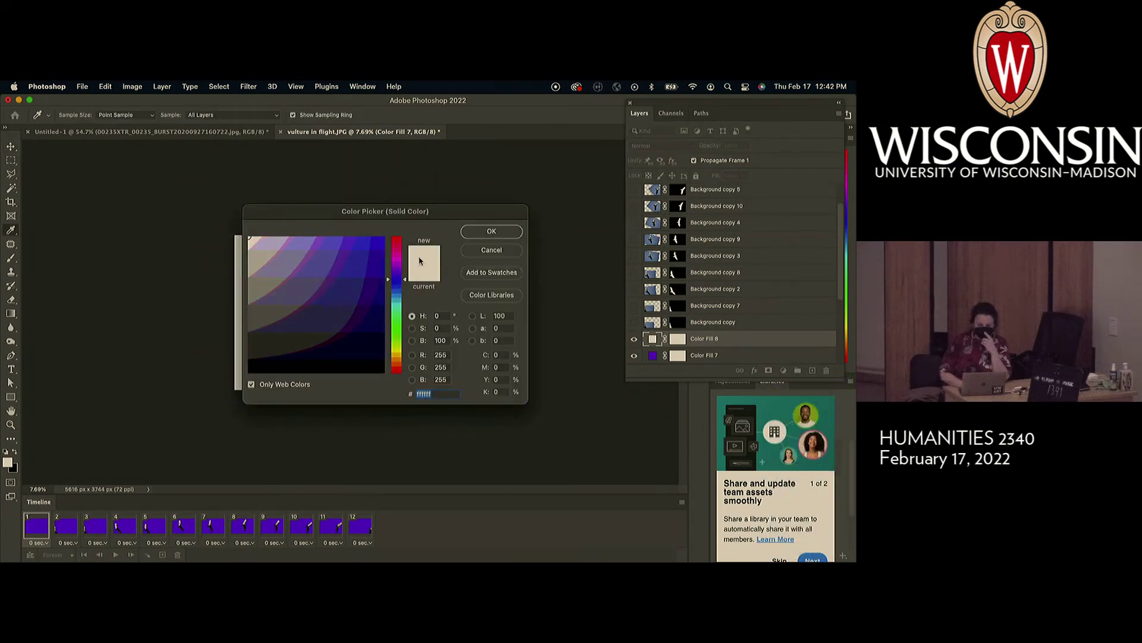
pyautogui.click(376, 244)
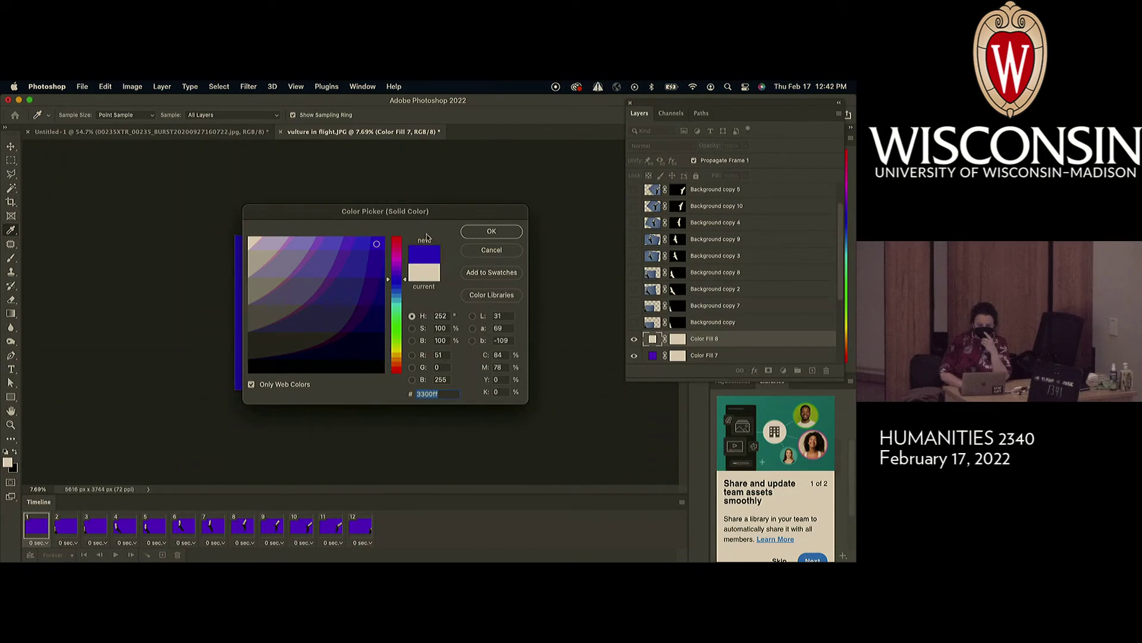
pyautogui.click(486, 233)
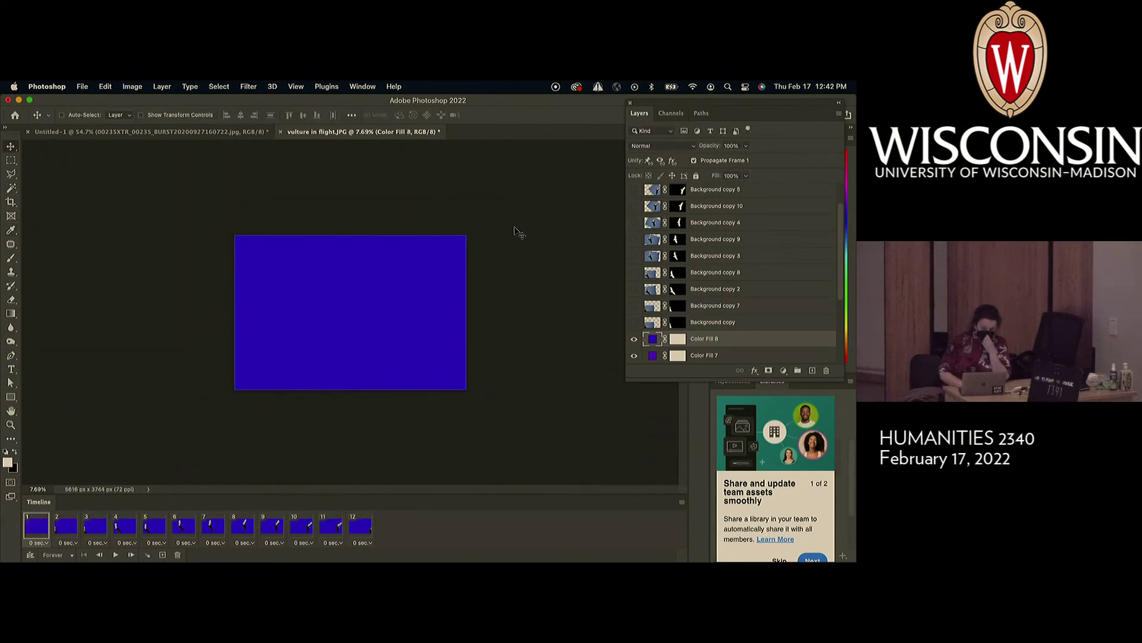
pyautogui.scroll(-5, 736, 274)
# Set Color Fill 1–8 together to Hue blend mode at 70% opacity.
pyautogui.scroll(-1, 736, 275)
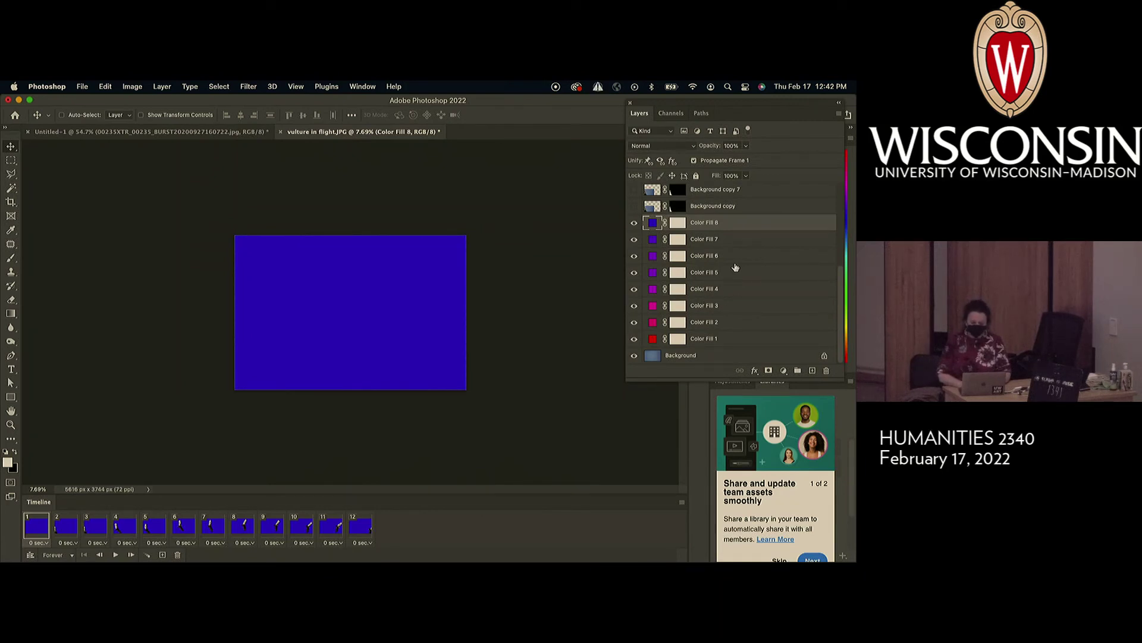
pyautogui.keyDown('shift'); pyautogui.click(713, 340); pyautogui.keyUp('shift')
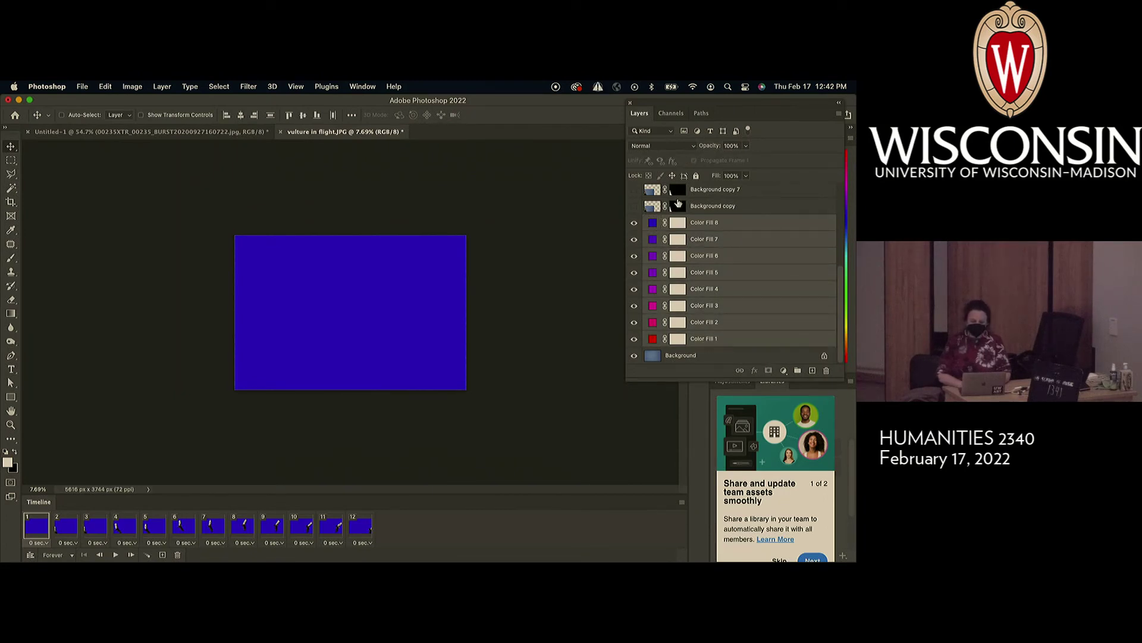
pyautogui.click(691, 146)
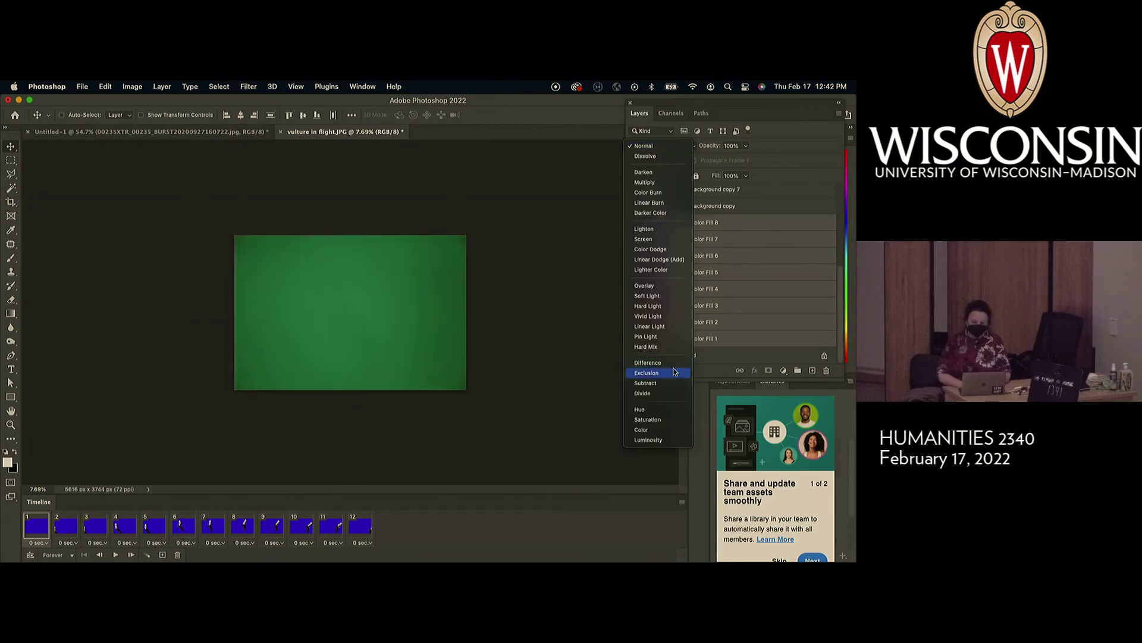
pyautogui.click(664, 409)
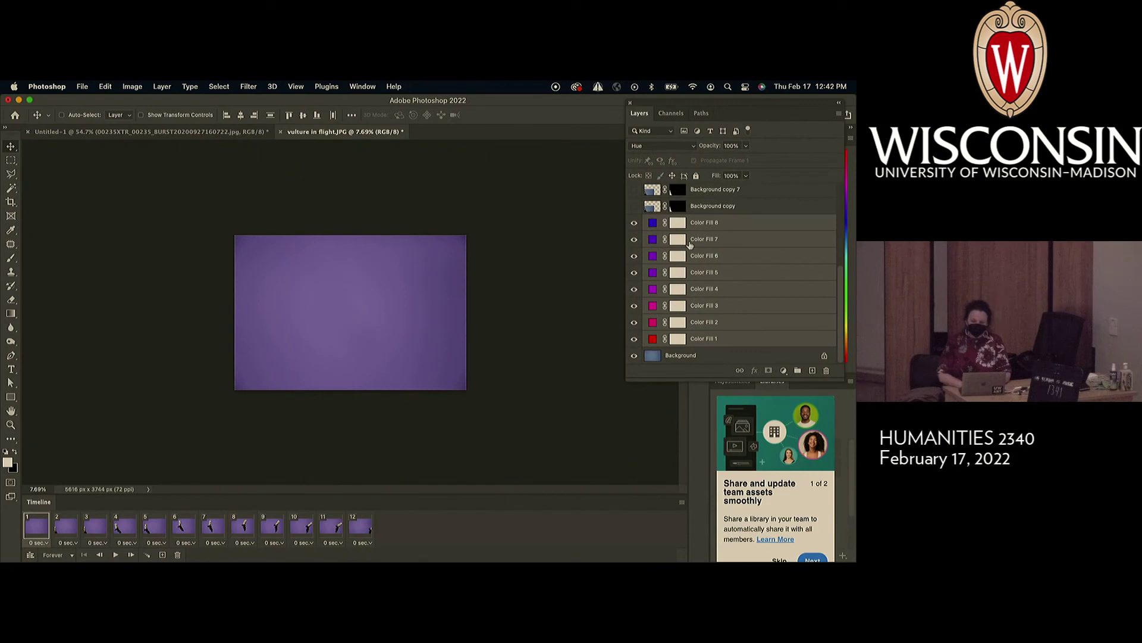
pyautogui.click(744, 147)
pyautogui.moveTo(746, 160)
pyautogui.mouseDown()
pyautogui.moveTo(713, 163)
pyautogui.moveTo(731, 165)
pyautogui.mouseUp()
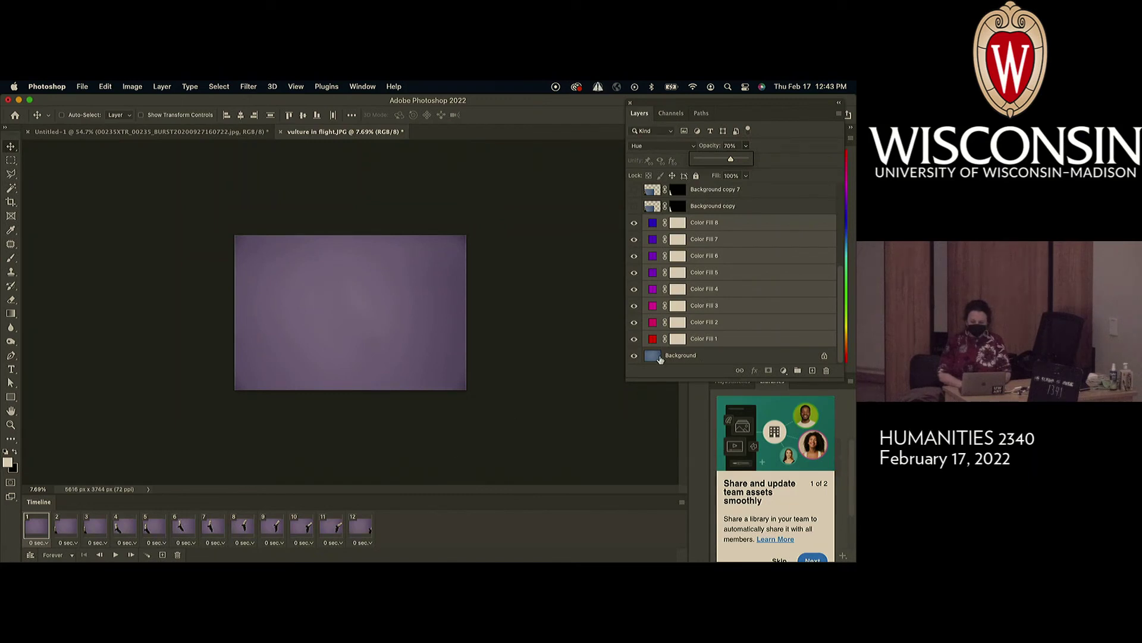
# Clear the tint on frame 1, then show Color Fill 2, 3 and 4 on frames 3, 4 and 5.
pyautogui.click(43, 531)
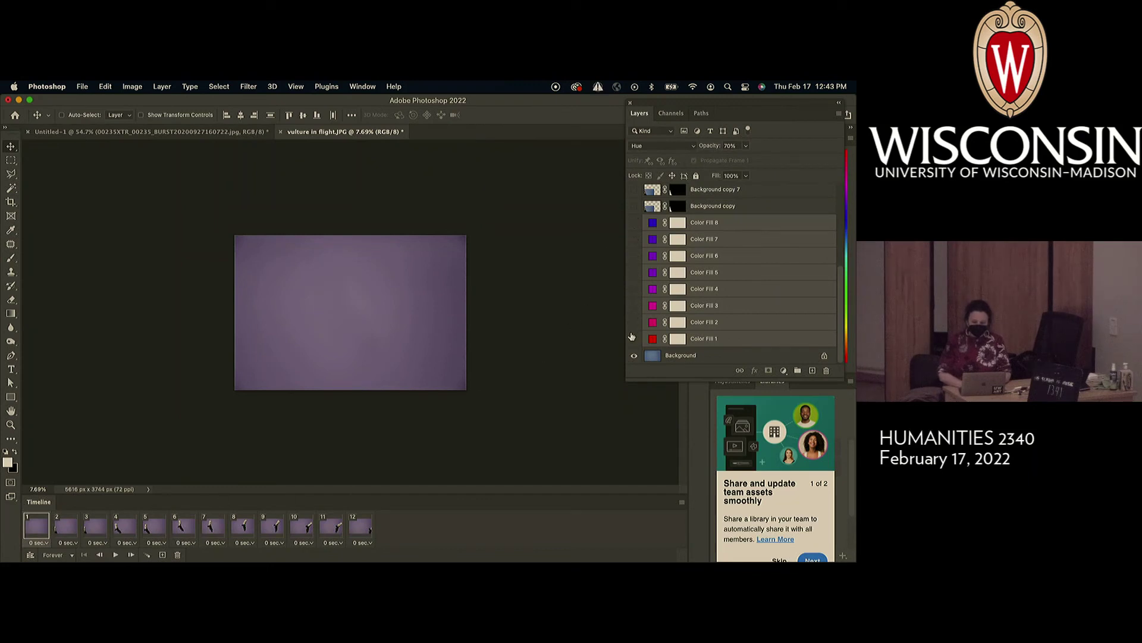
pyautogui.click(636, 324)
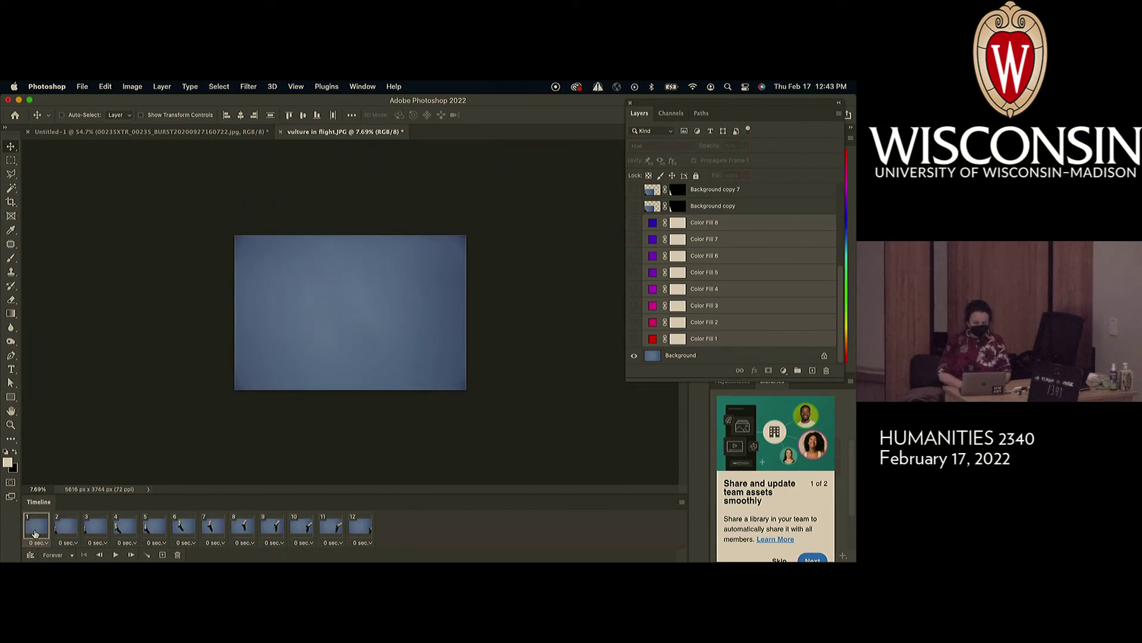
pyautogui.click(65, 526)
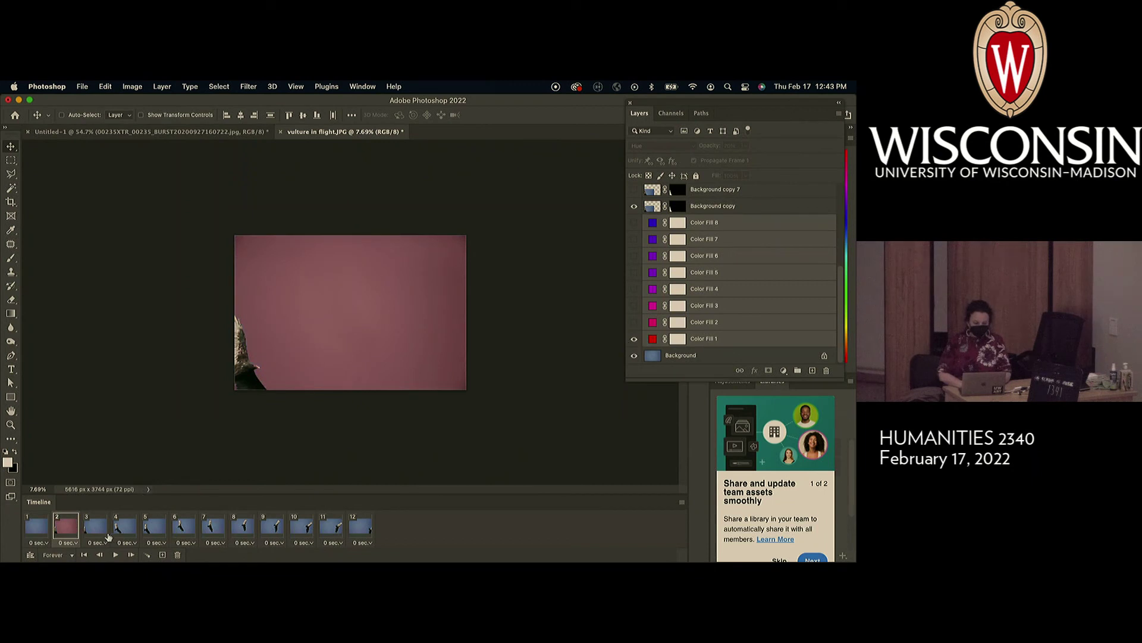
pyautogui.click(95, 526)
pyautogui.click(634, 322)
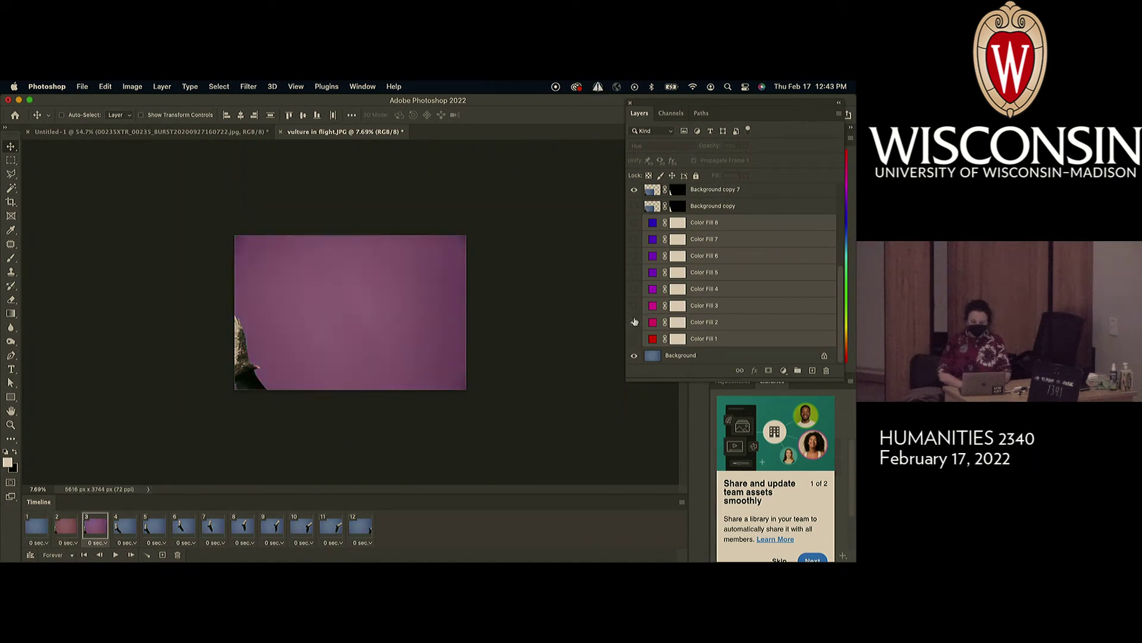
pyautogui.click(127, 529)
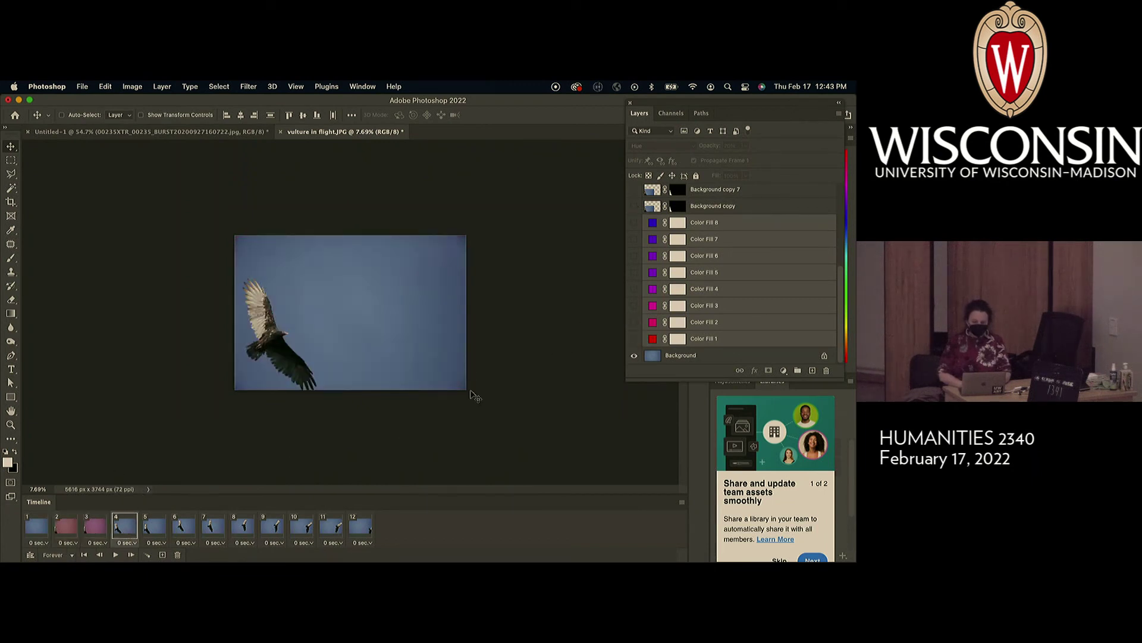
pyautogui.click(634, 305)
pyautogui.click(154, 526)
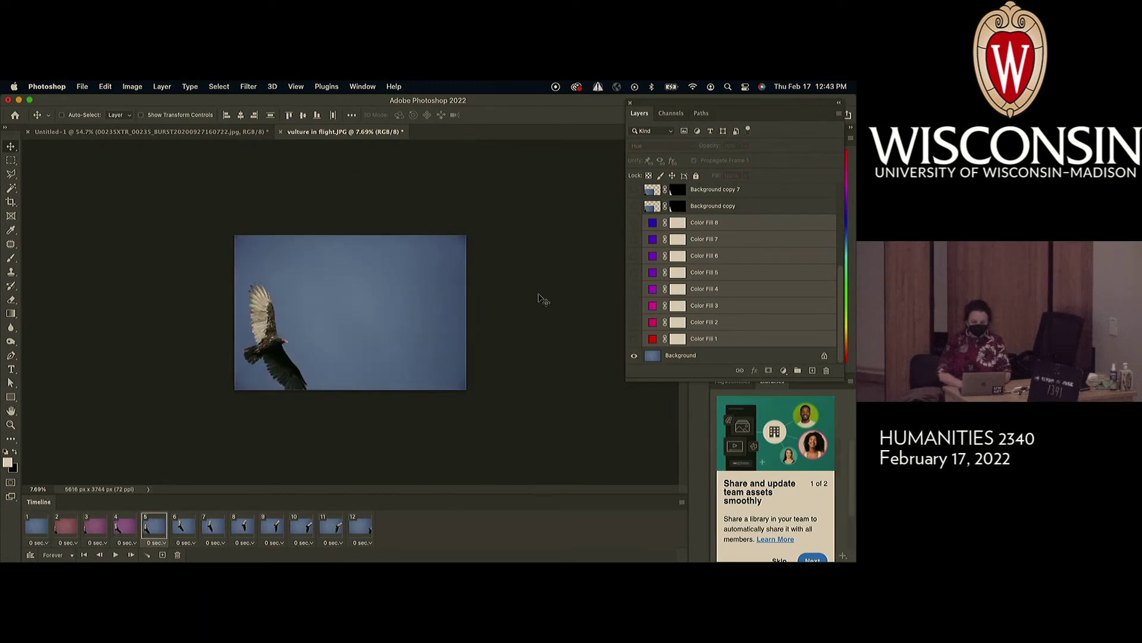
pyautogui.click(634, 288)
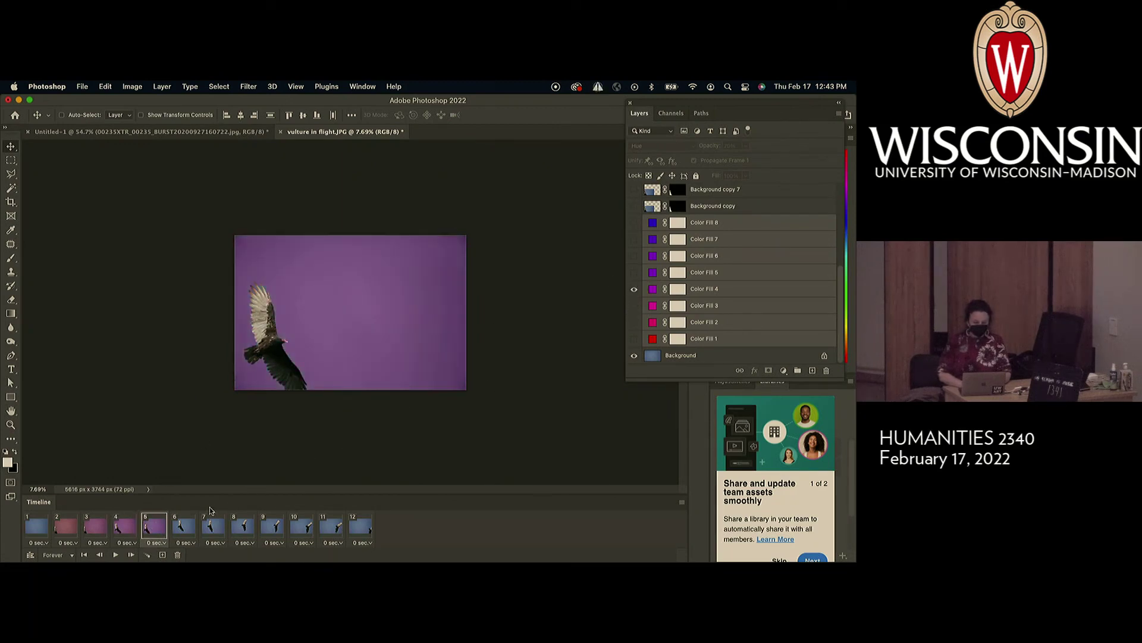
# Show Color Fill 5 on frame 6 and Color Fill 8 on frames 9 and 10.
pyautogui.click(181, 529)
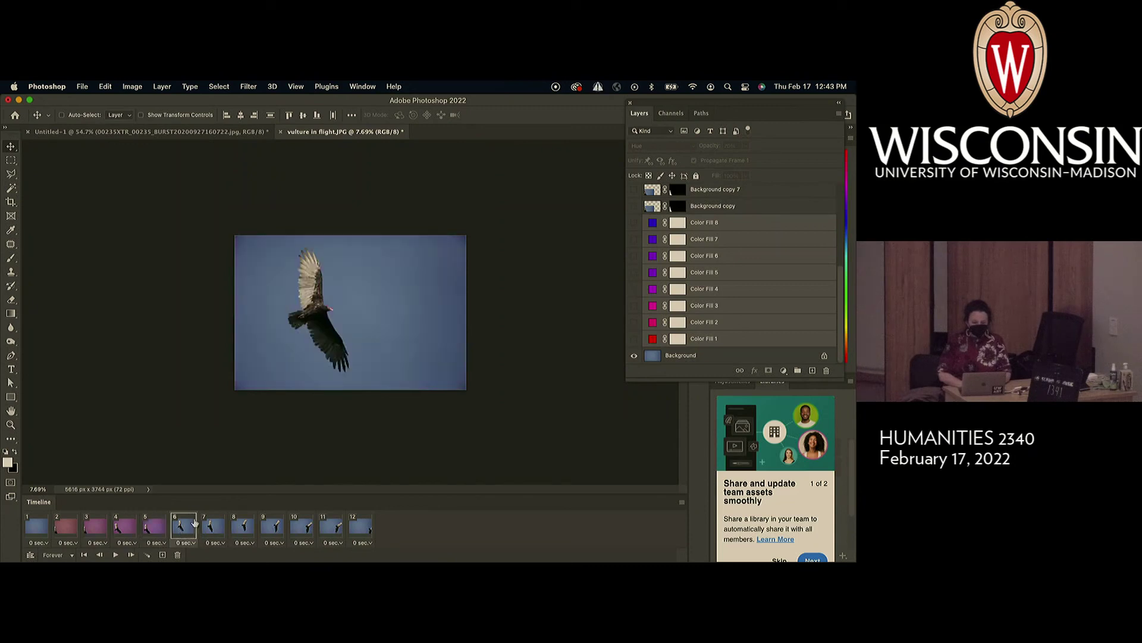
pyautogui.click(634, 273)
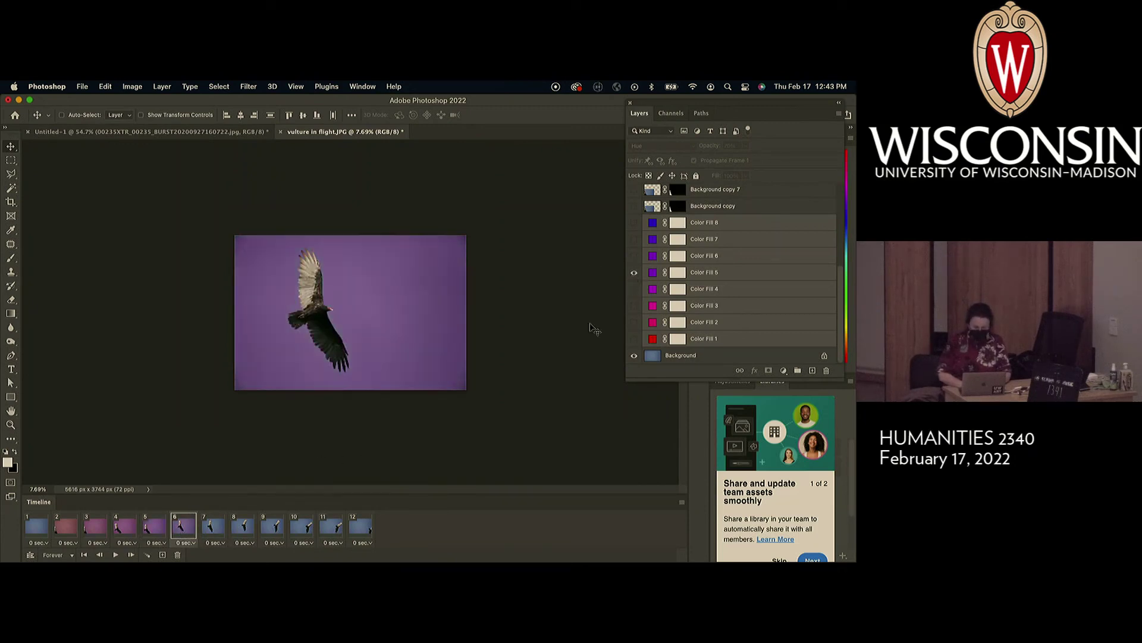
pyautogui.click(211, 536)
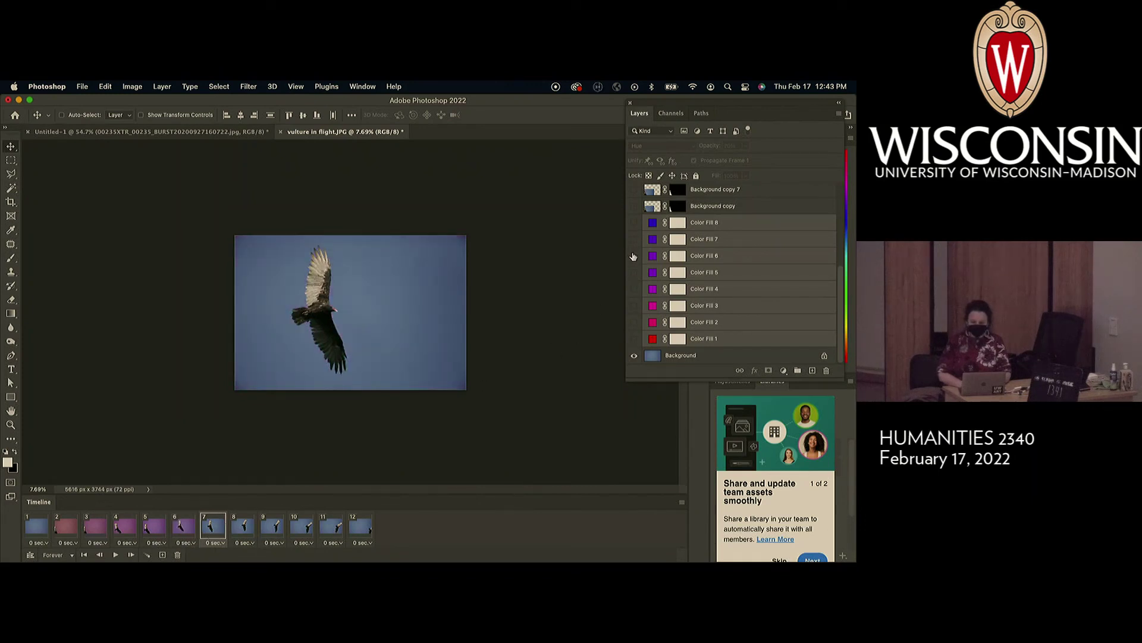
pyautogui.click(242, 529)
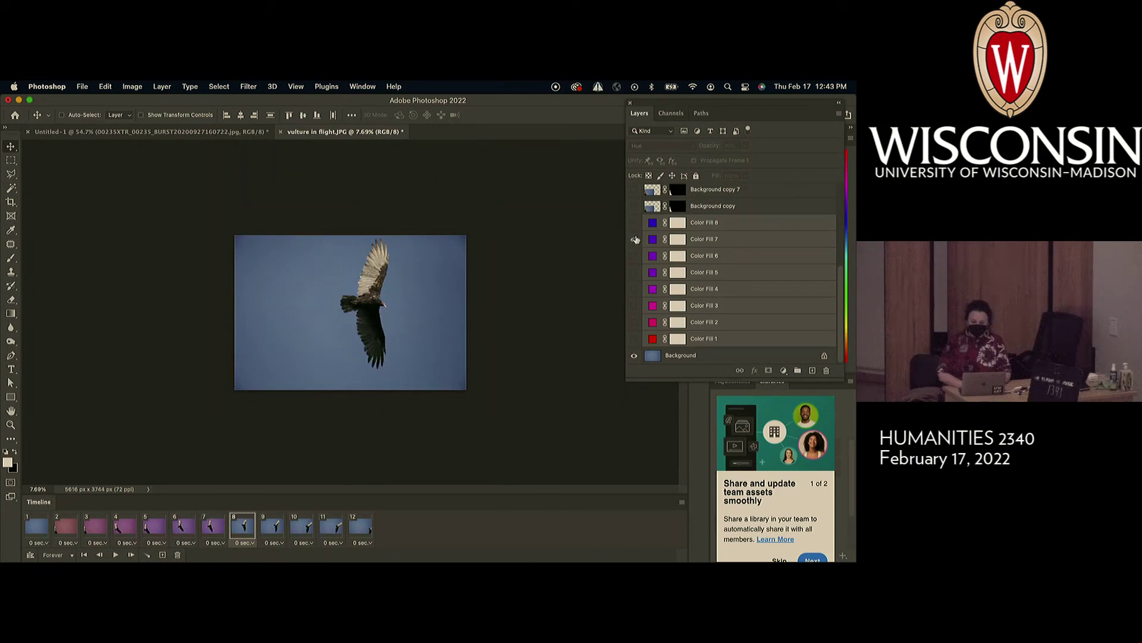
pyautogui.click(269, 529)
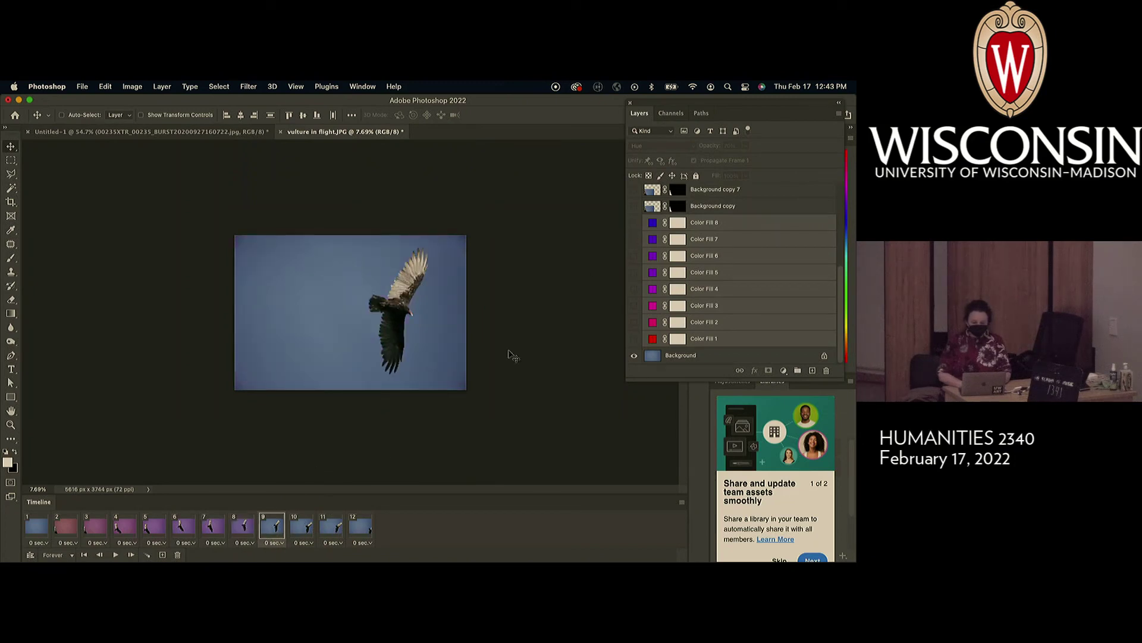
pyautogui.click(635, 222)
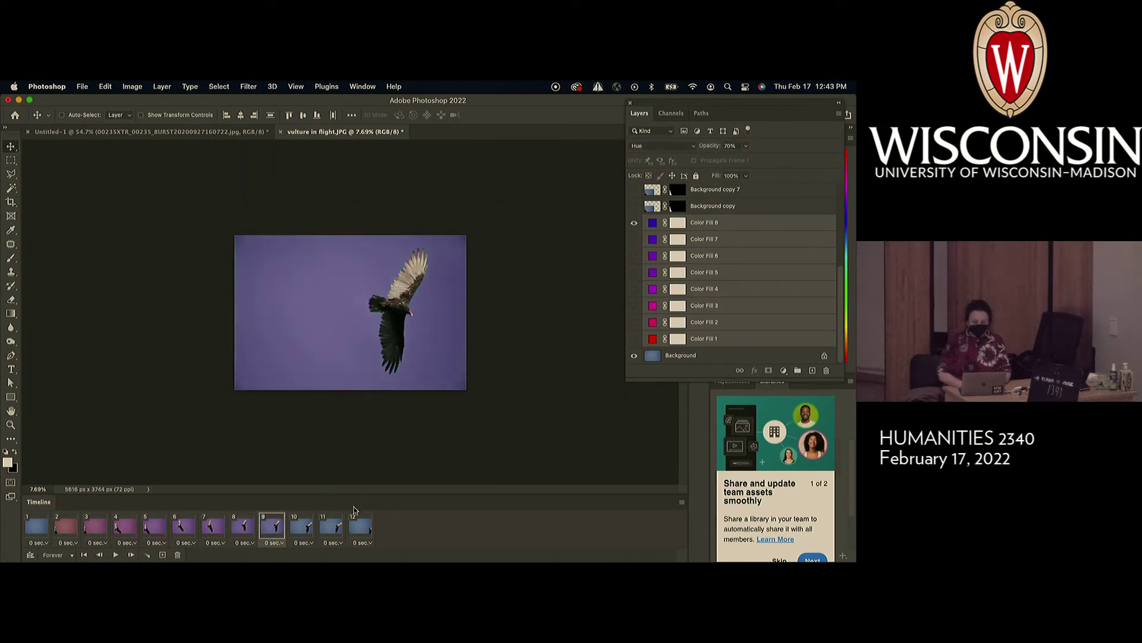
pyautogui.click(298, 534)
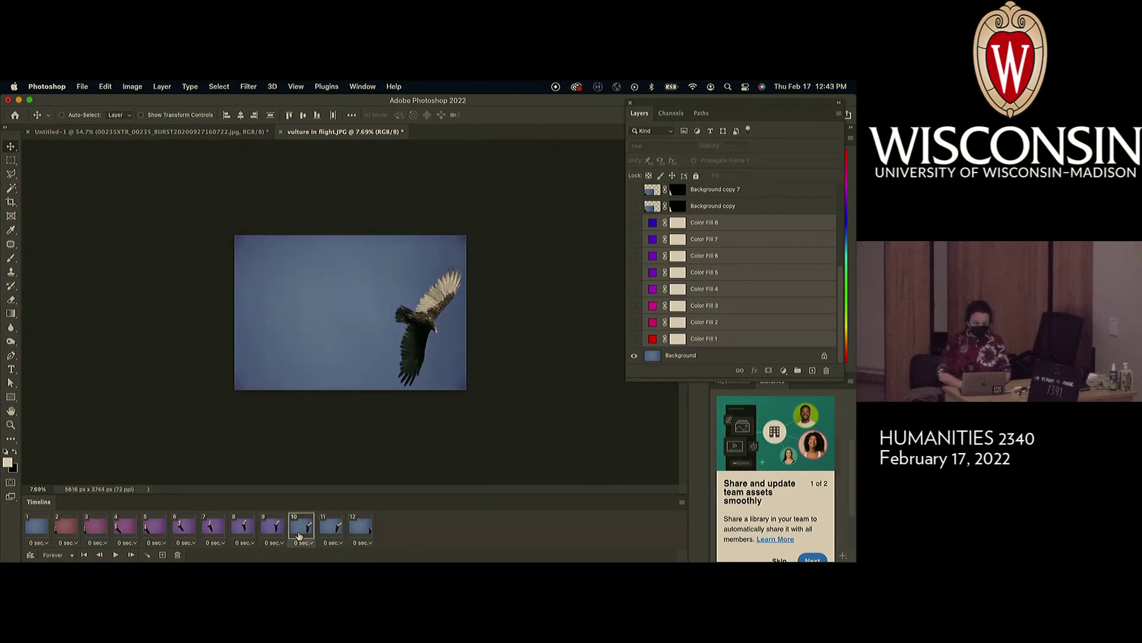
pyautogui.click(635, 223)
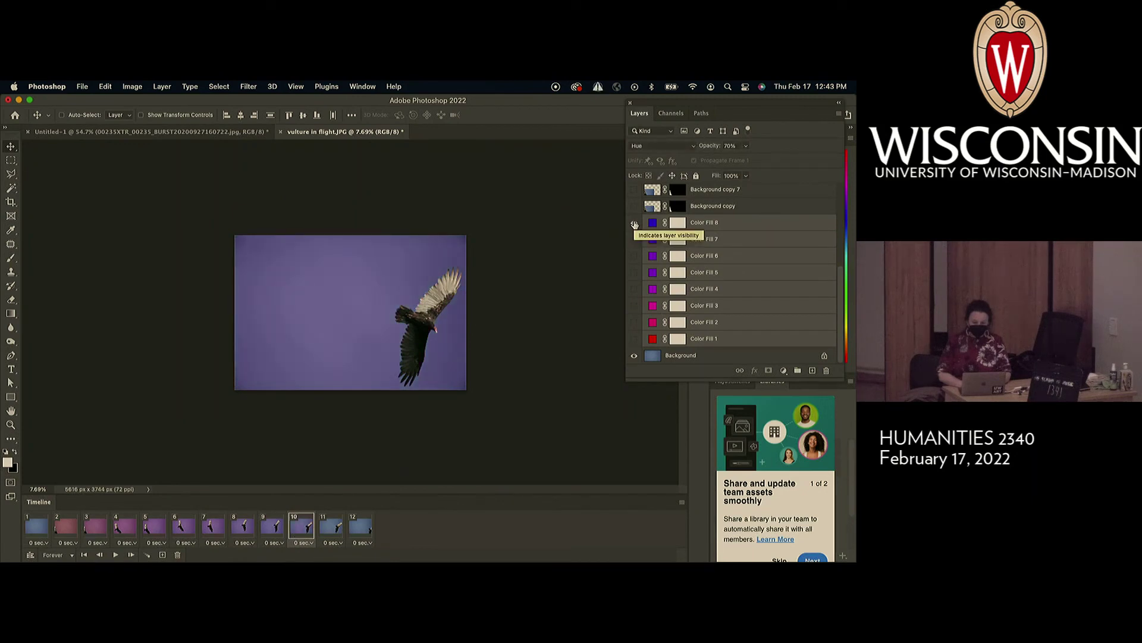
# Play and stop the animation preview, then step through frames 2–5 checking their tints.
pyautogui.press('space')
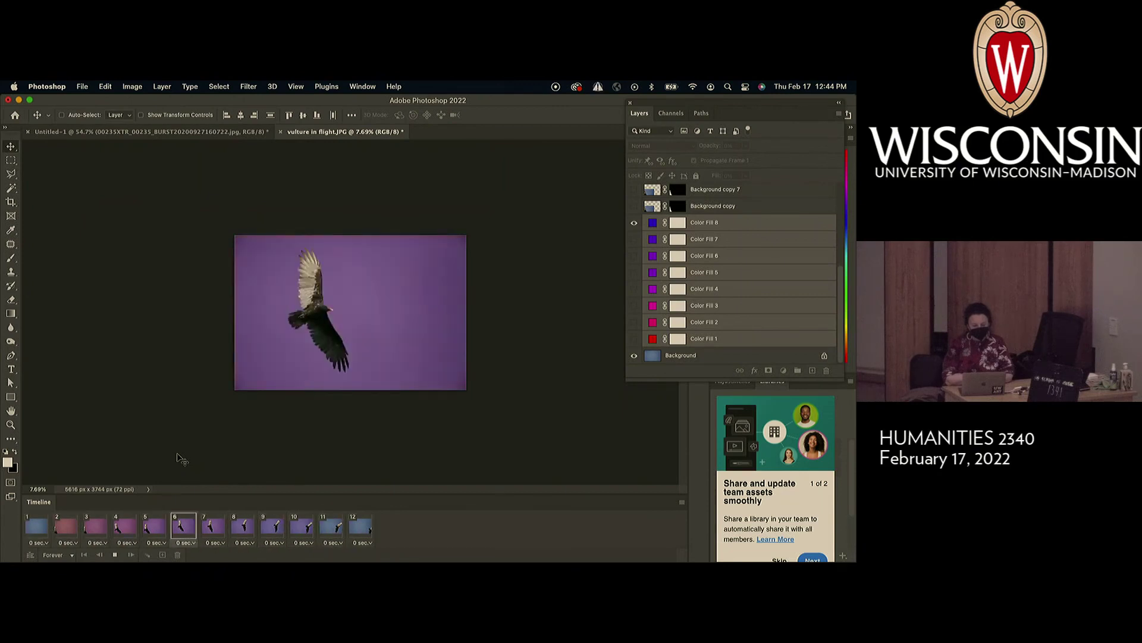
pyautogui.press('space')
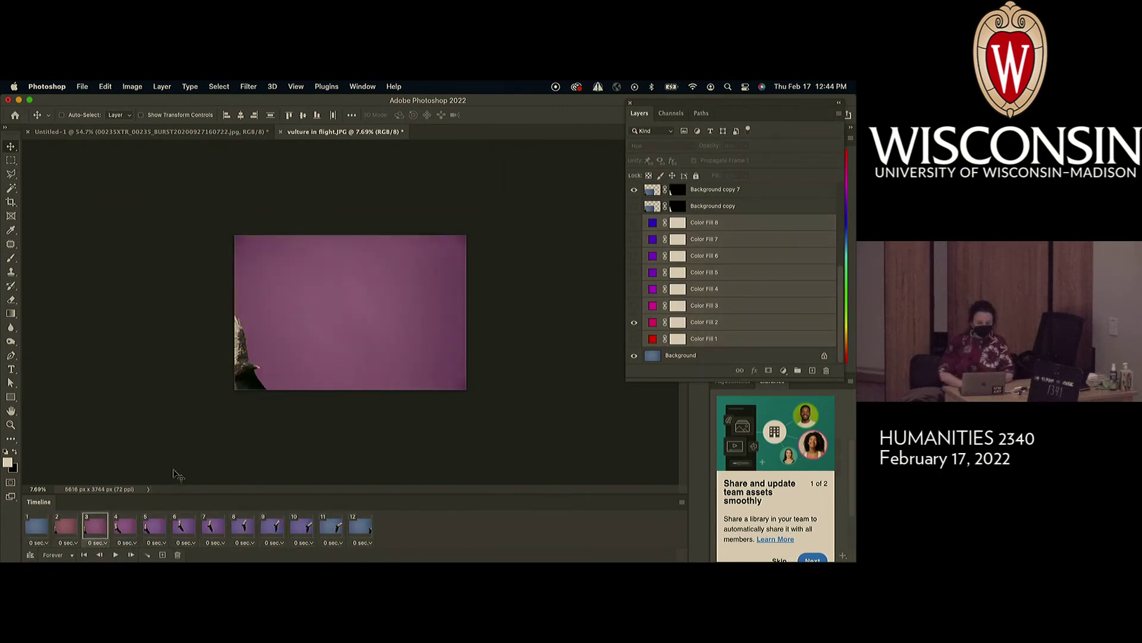
pyautogui.click(73, 529)
pyautogui.click(89, 530)
pyautogui.click(121, 530)
pyautogui.click(150, 527)
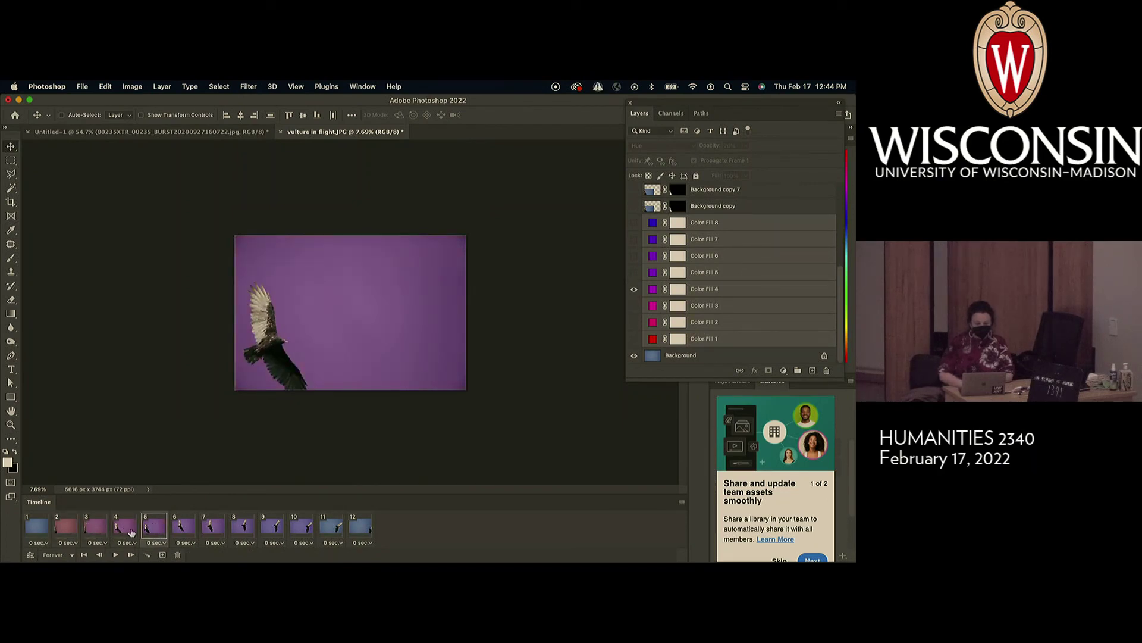
pyautogui.click(130, 531)
pyautogui.click(151, 532)
# Nudge the Background copy 8 vulture up and right in frame 5, then preview the motion.
pyautogui.scroll(5, 705, 255)
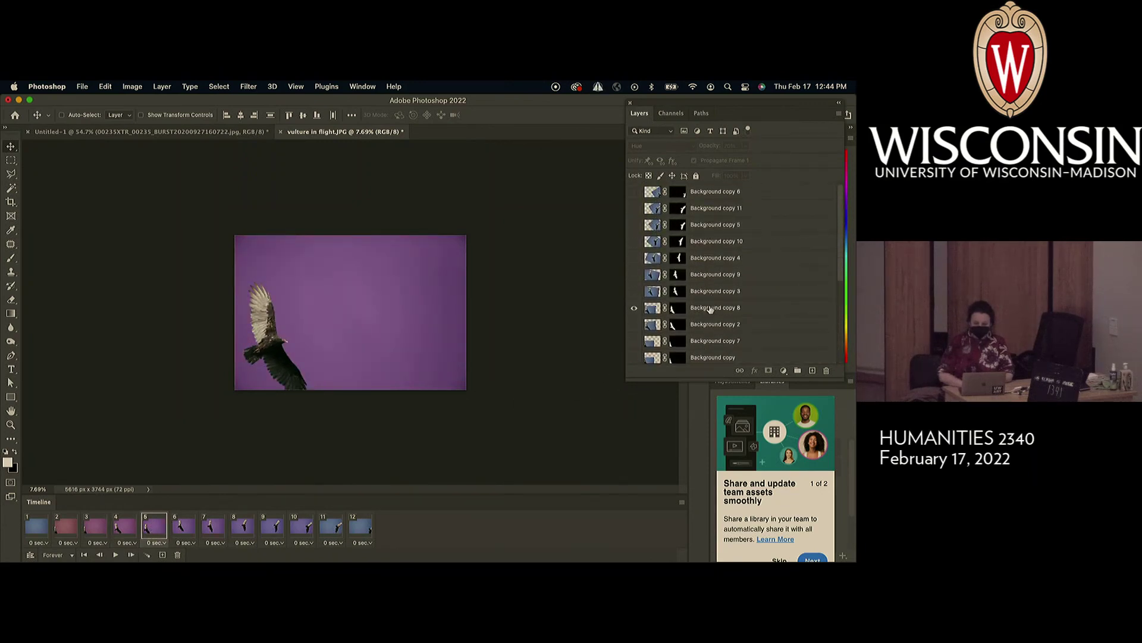
pyautogui.click(710, 308)
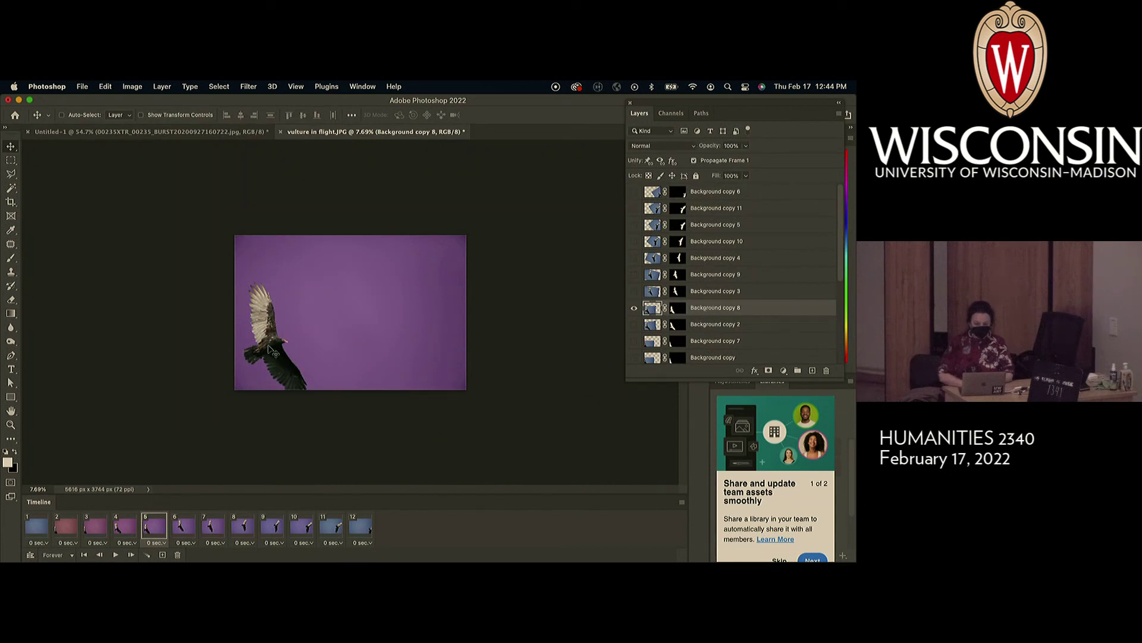
pyautogui.moveTo(271, 348); pyautogui.dragTo(276, 339)
pyautogui.click(182, 530)
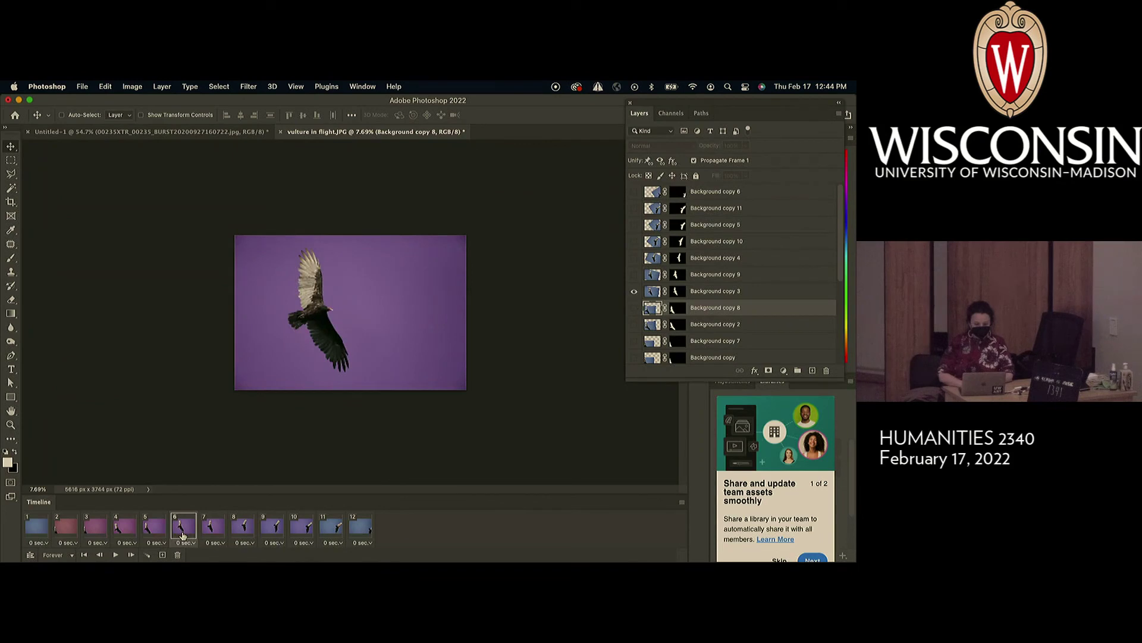
pyautogui.click(157, 532)
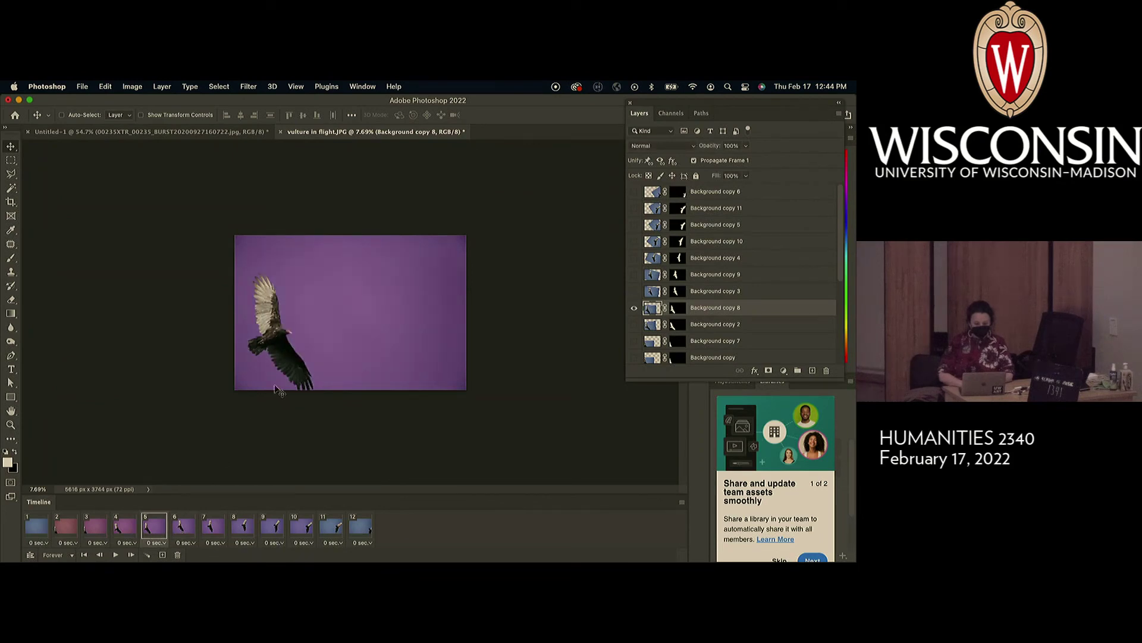
pyautogui.press('space')
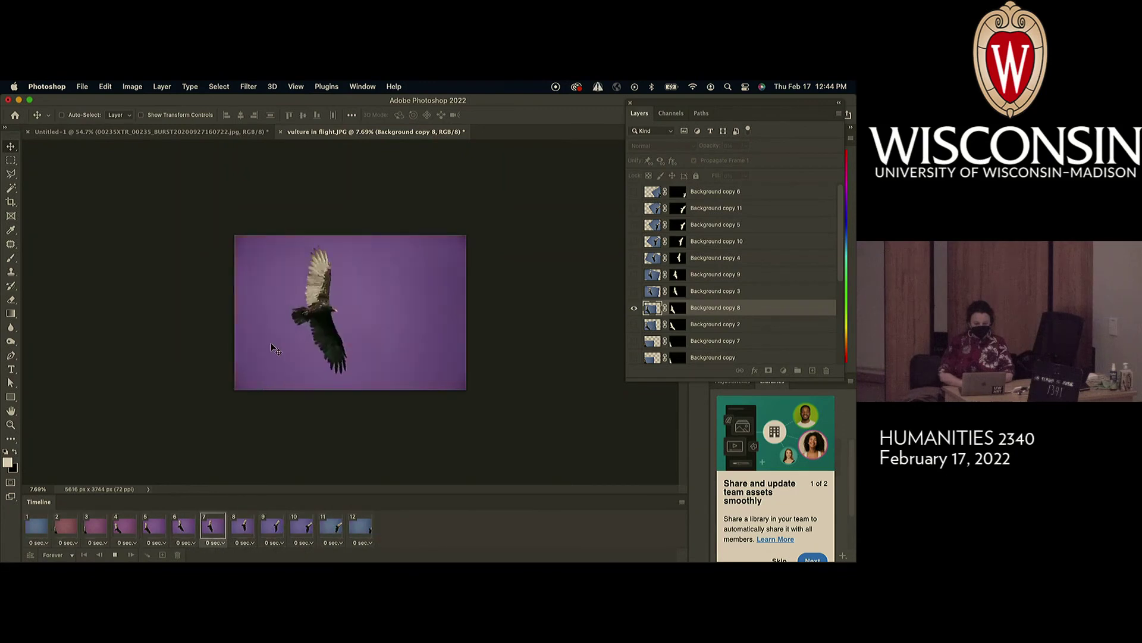
pyautogui.press('space')
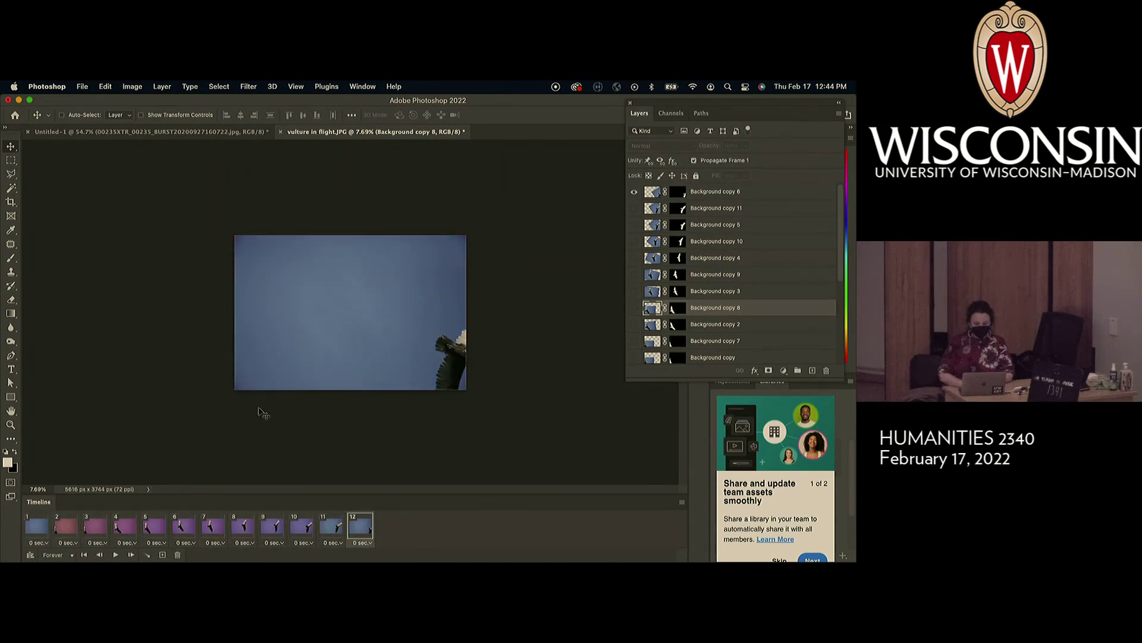
# Shift the Background copy 4 vulture down in frame 8 and replay the animation.
pyautogui.click(214, 526)
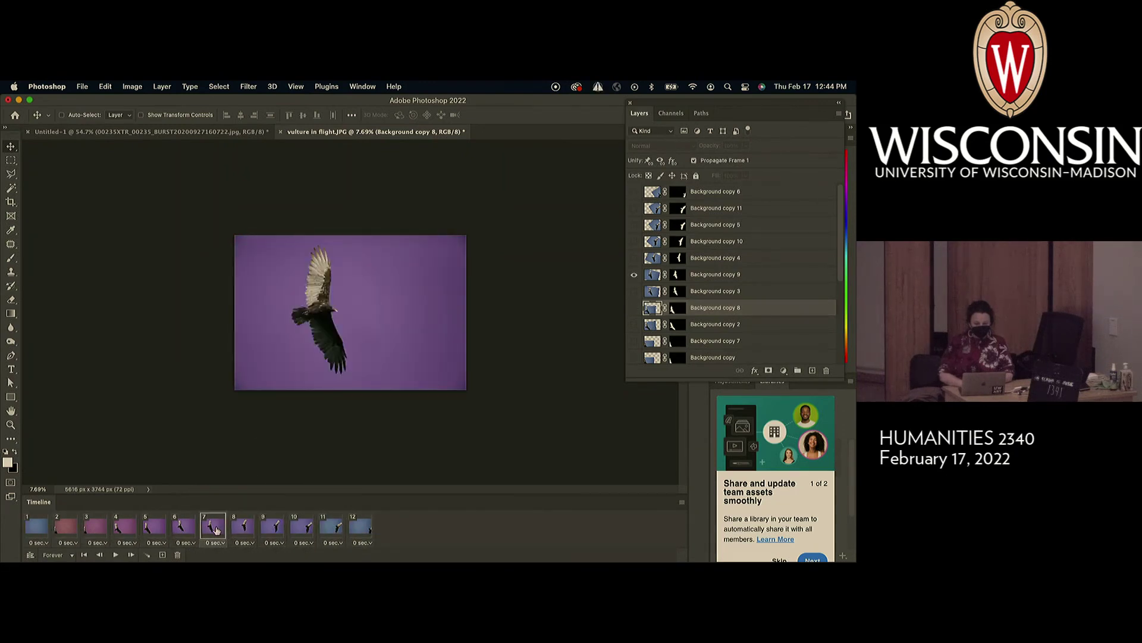
pyautogui.click(241, 527)
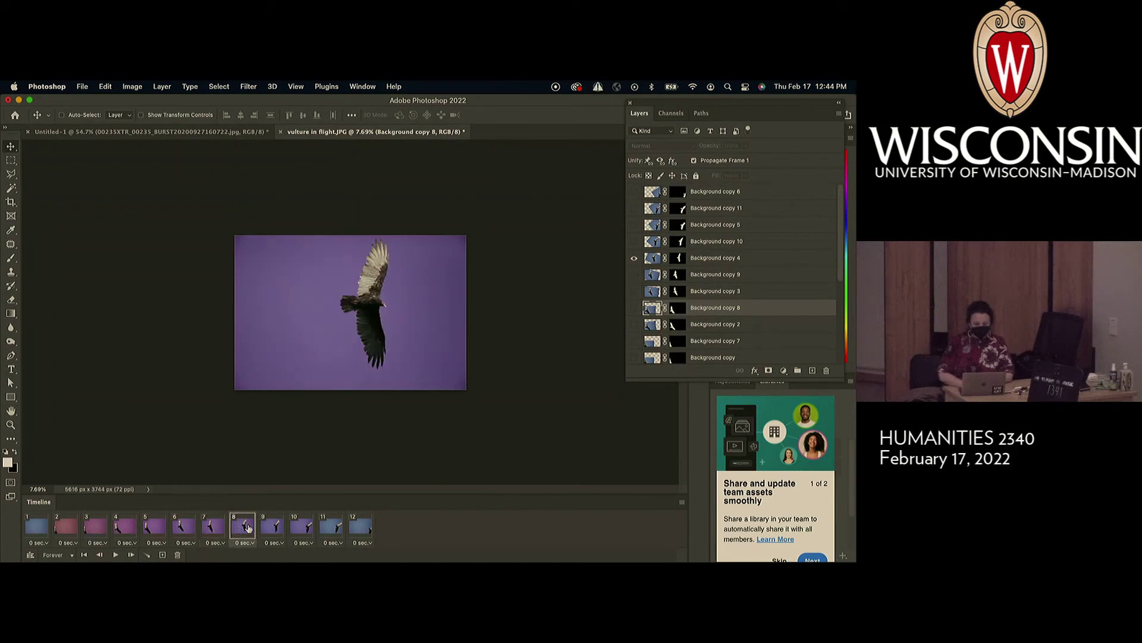
pyautogui.click(267, 526)
pyautogui.click(301, 527)
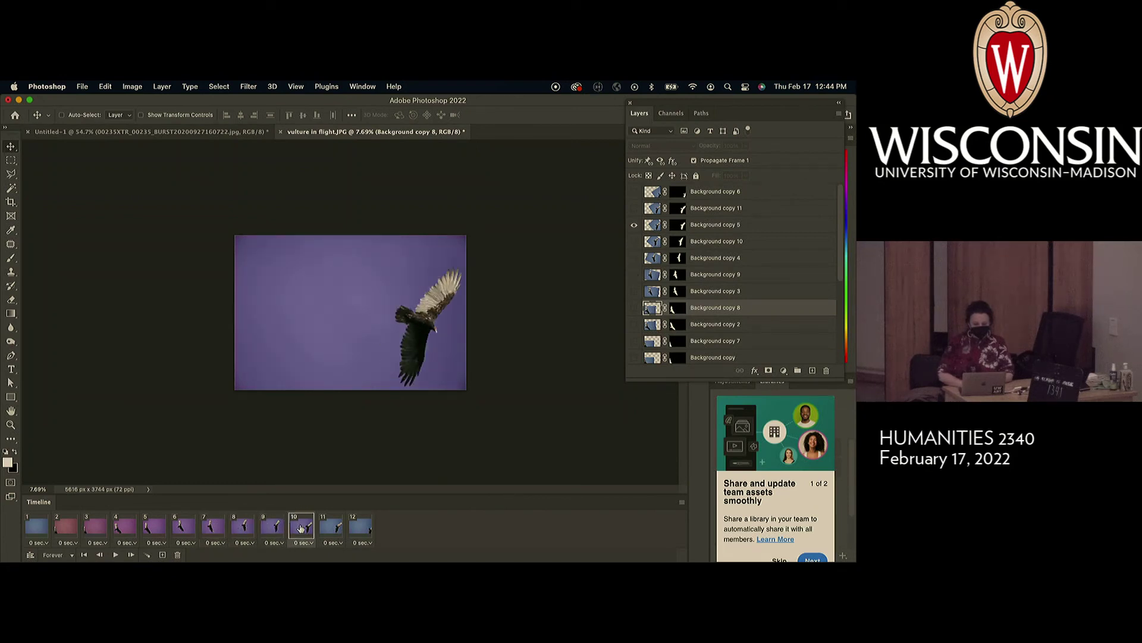
pyautogui.click(272, 529)
pyautogui.click(244, 529)
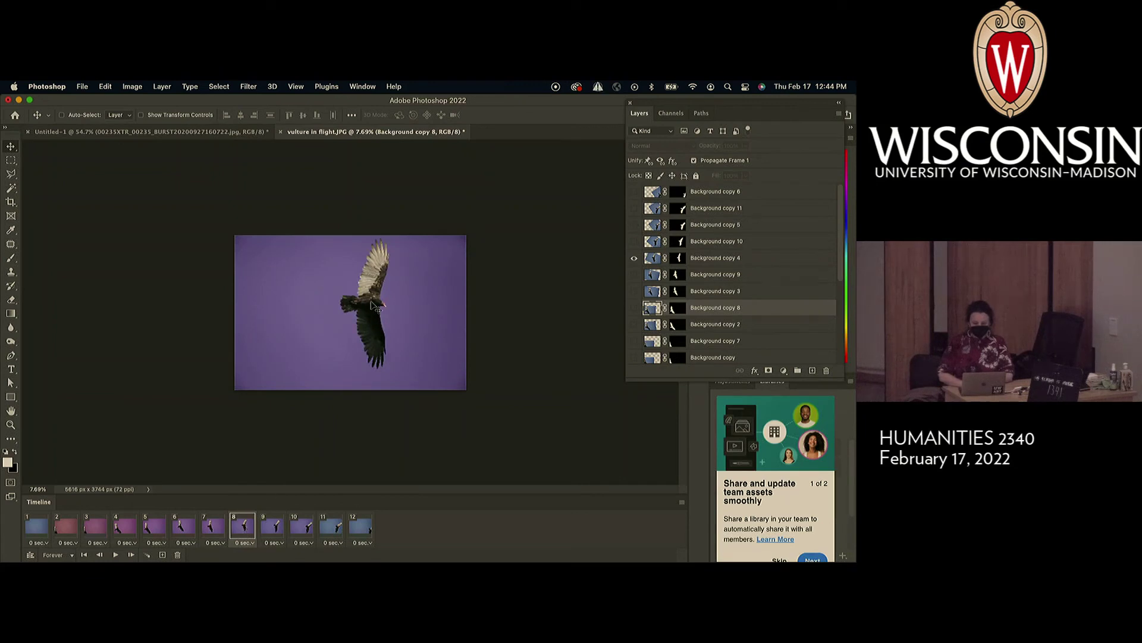
pyautogui.click(696, 261)
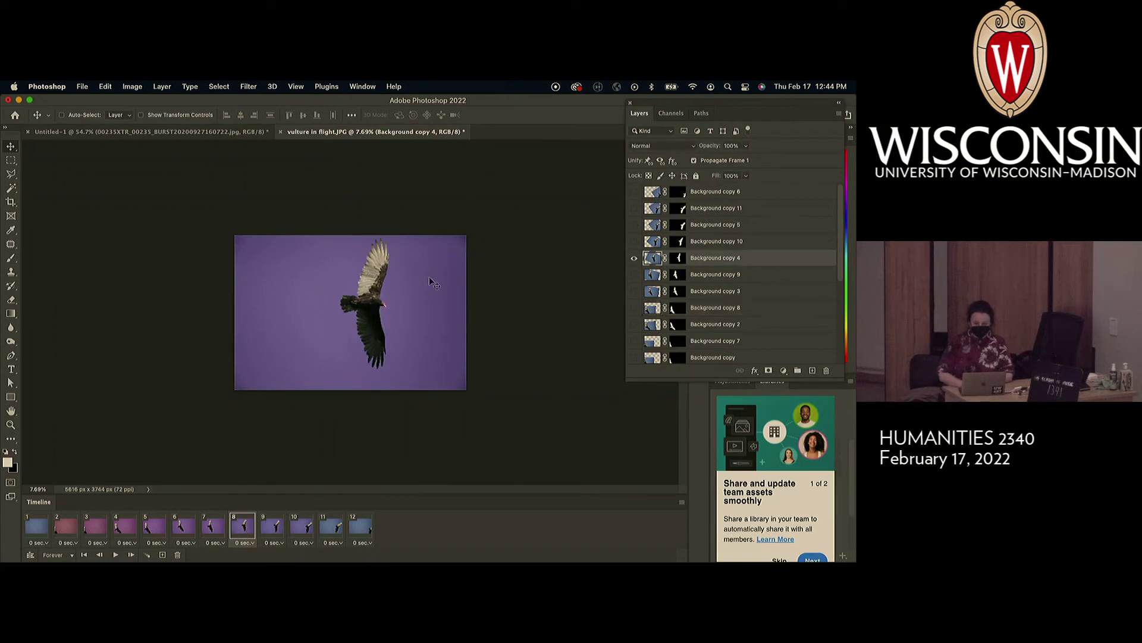
pyautogui.moveTo(373, 305); pyautogui.dragTo(372, 313)
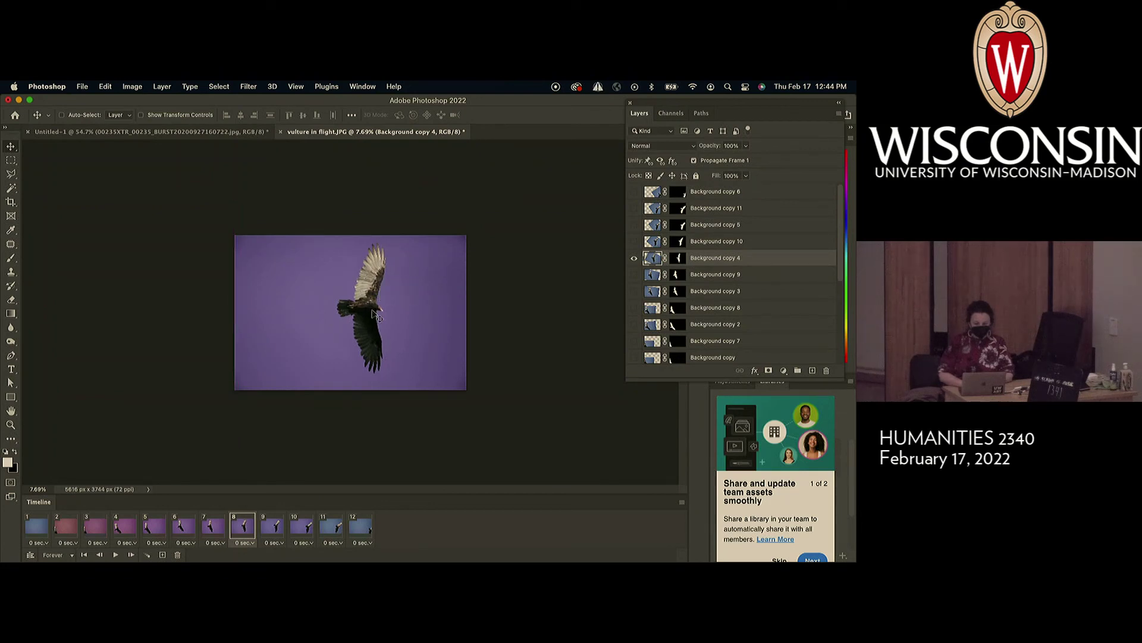
pyautogui.press('space')
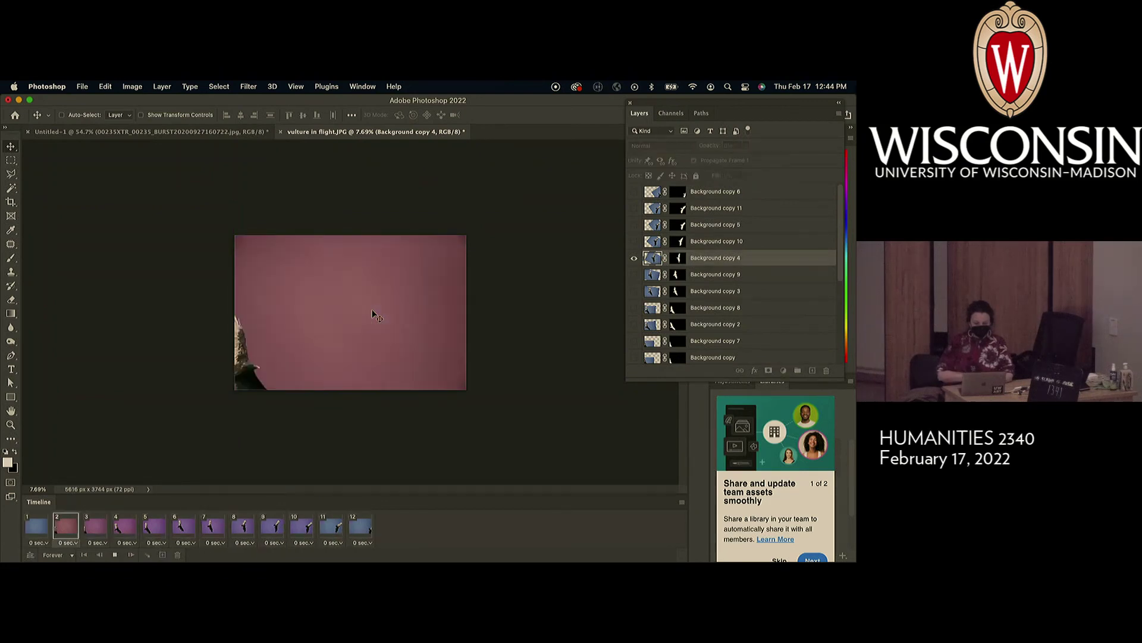